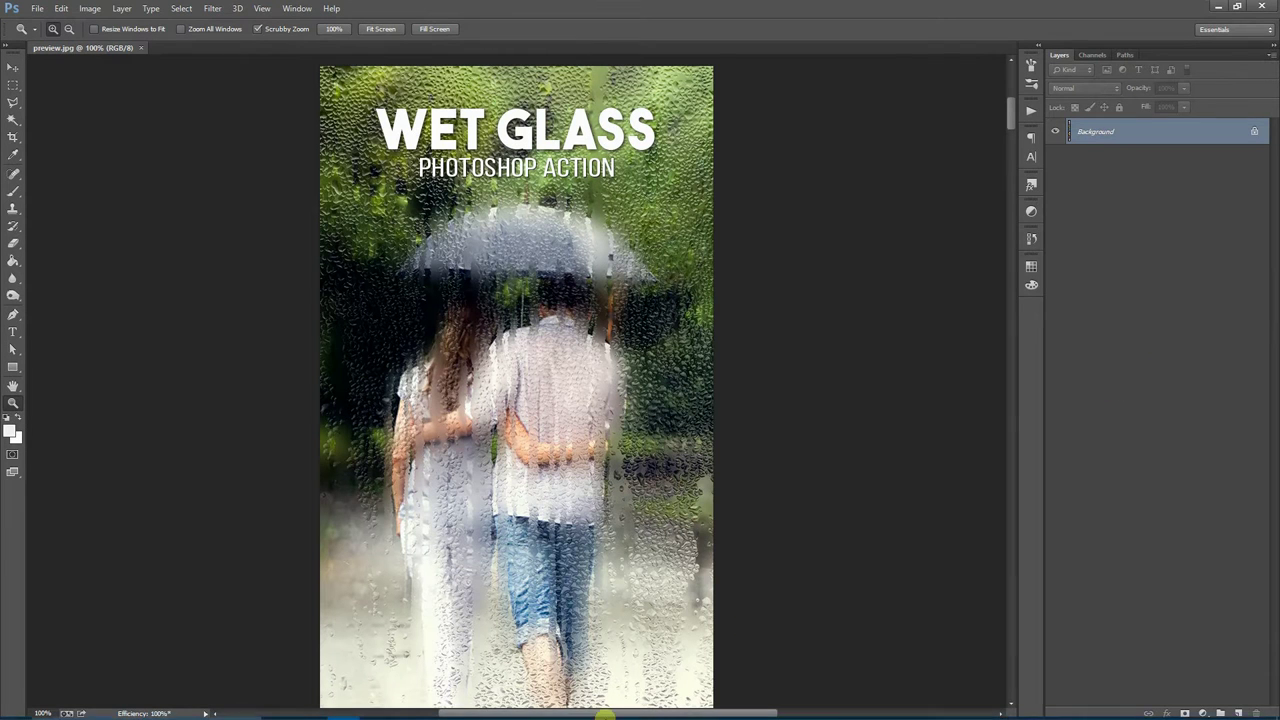
# - Open test image 1, the couple under an umbrella, from the test folder in Photos
pyautogui.click(408, 707)
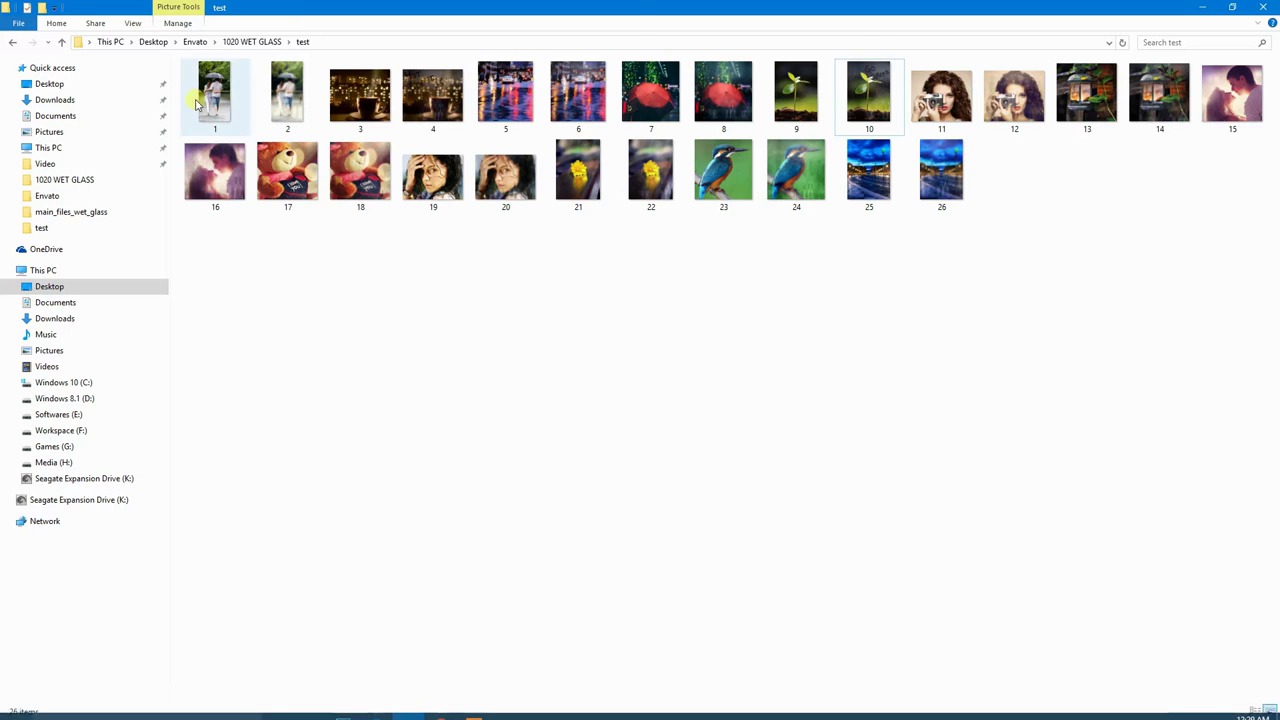
pyautogui.doubleClick(210, 100)
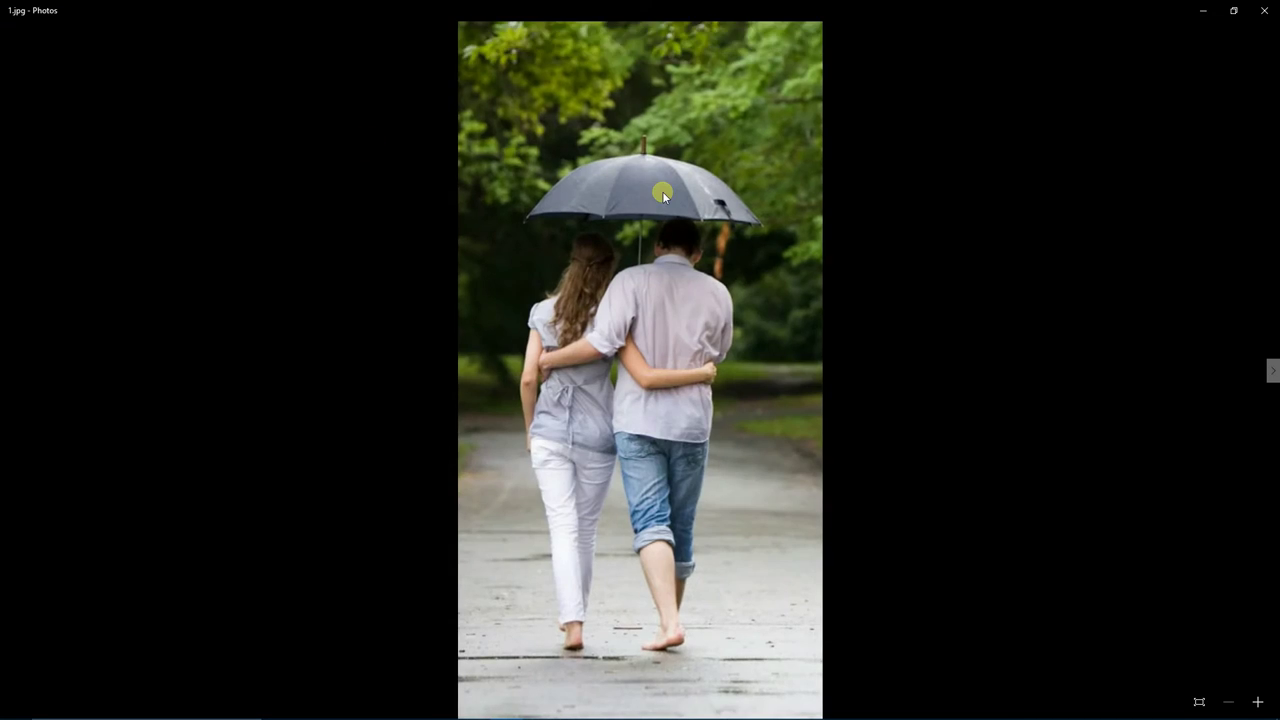
# - Step to the wet-glass version of image 1 and zoom in and out to inspect it
pyautogui.press('Right')
pyautogui.scroll(1, 641, 74)
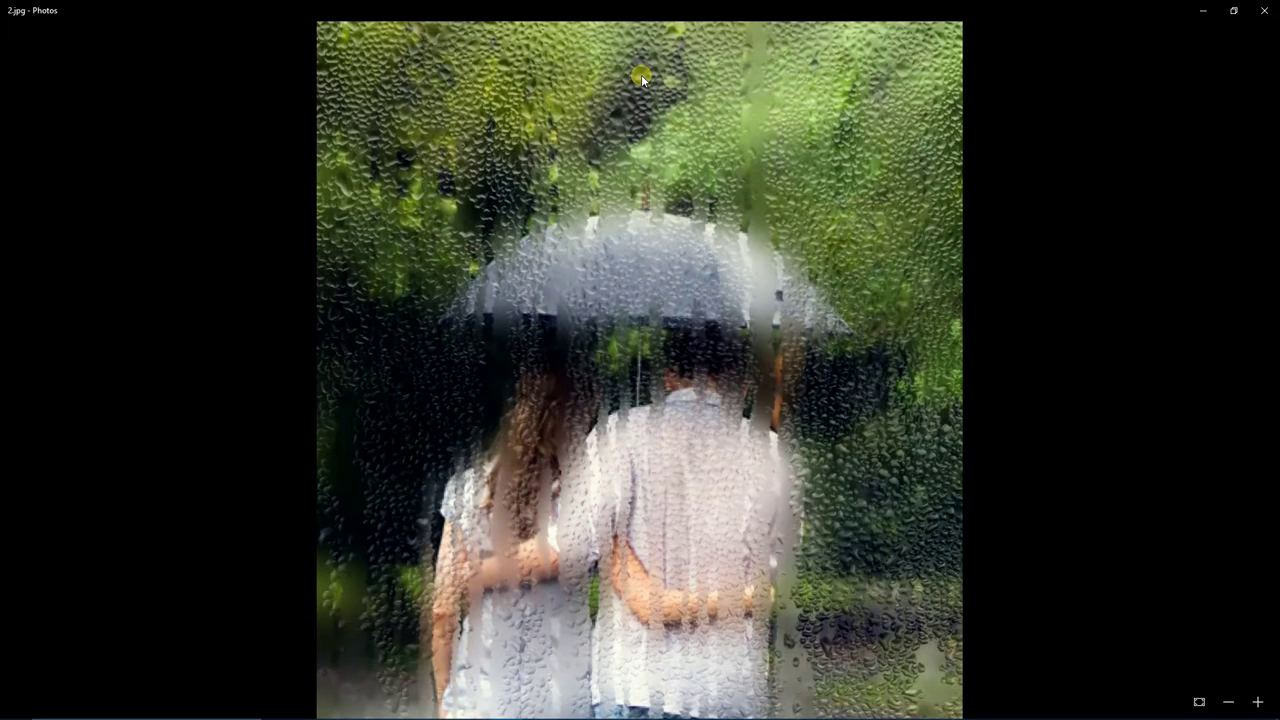
pyautogui.scroll(1, 641, 74)
pyautogui.scroll(1, 640, 75)
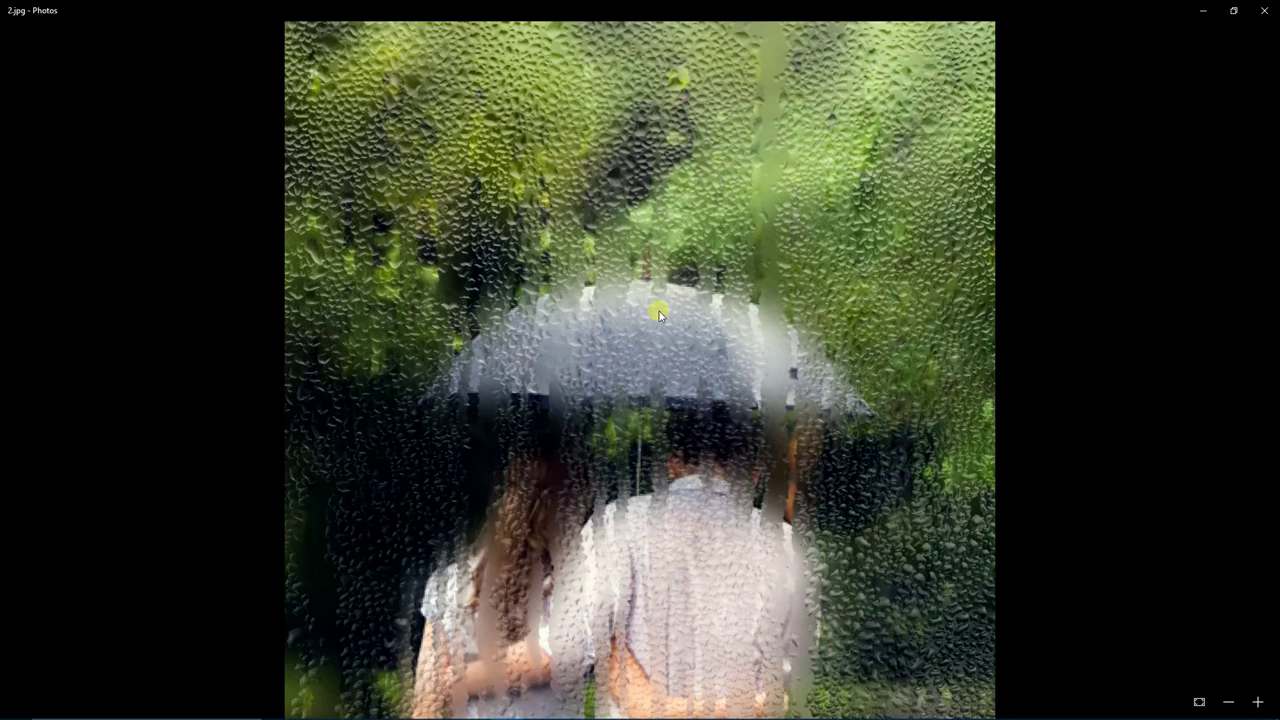
pyautogui.scroll(-2, 663, 271)
pyautogui.scroll(-2, 678, 272)
pyautogui.scroll(-2, 689, 271)
pyautogui.scroll(-2, 694, 237)
pyautogui.scroll(-3, 688, 233)
pyautogui.scroll(-1, 690, 232)
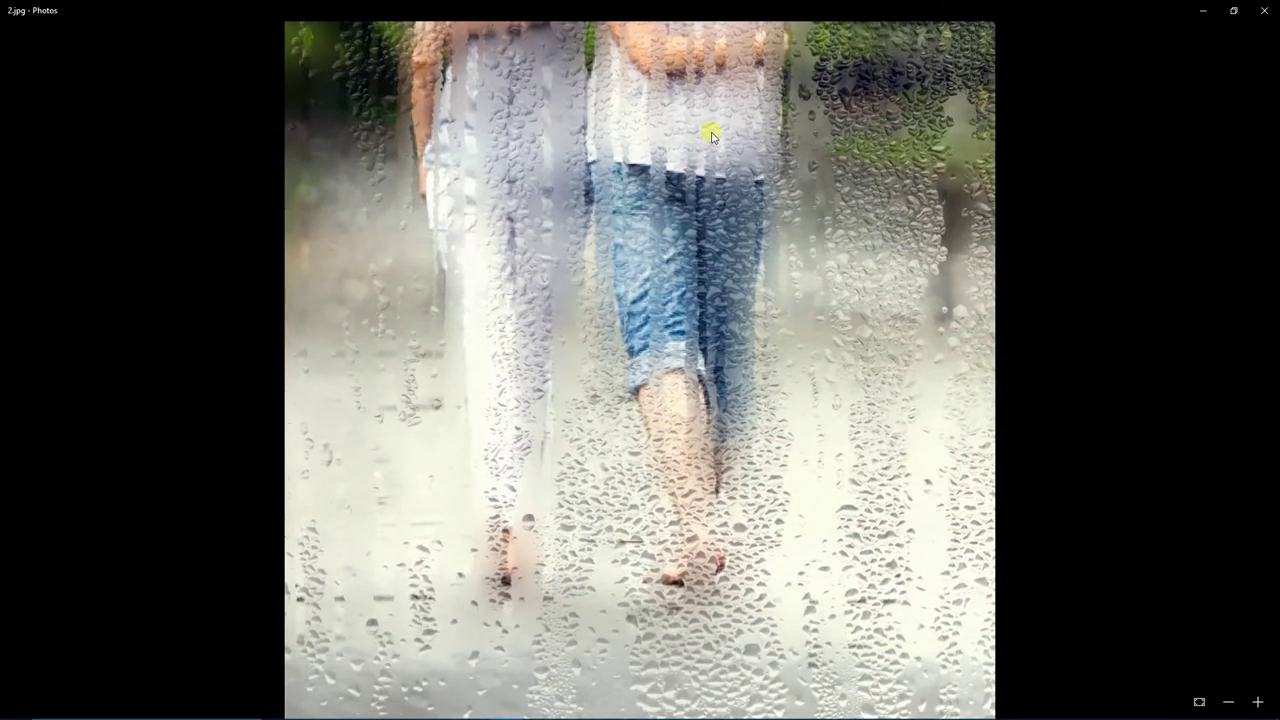
pyautogui.scroll(1, 745, 200)
pyautogui.scroll(3, 728, 214)
pyautogui.scroll(2, 713, 222)
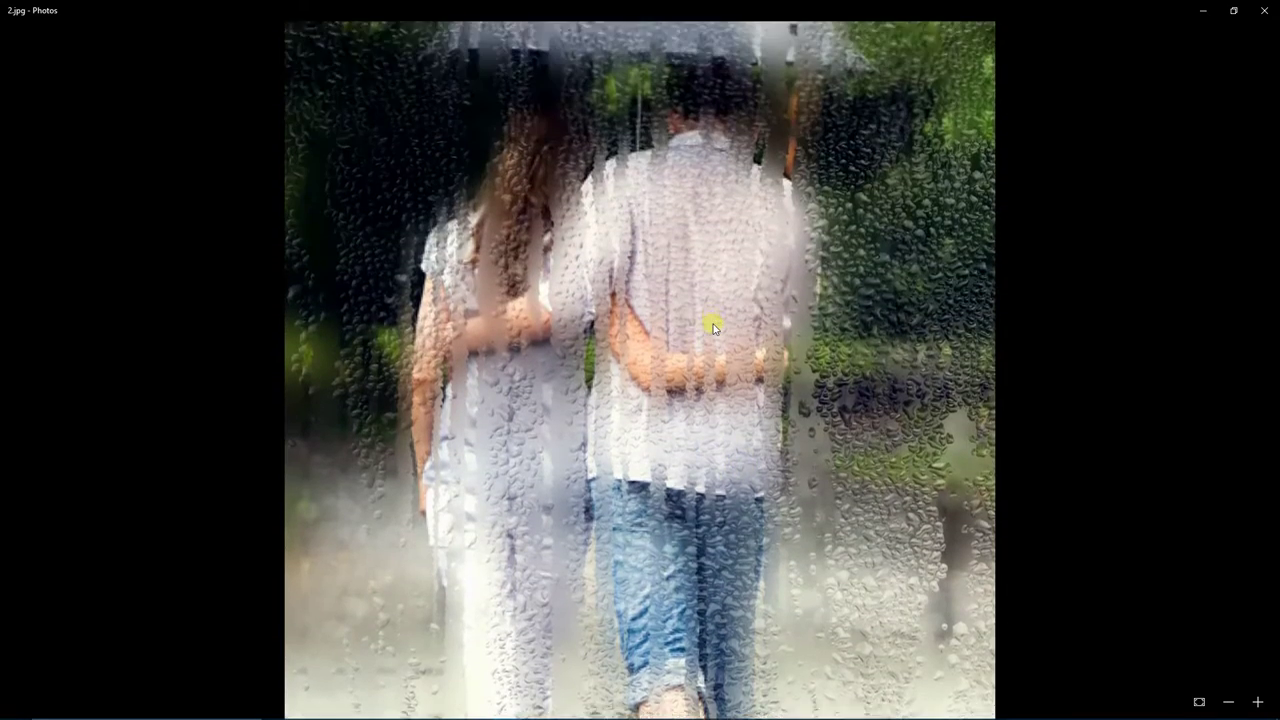
pyautogui.scroll(1, 749, 165)
pyautogui.scroll(1, 752, 200)
pyautogui.scroll(2, 755, 225)
pyautogui.scroll(1, 749, 329)
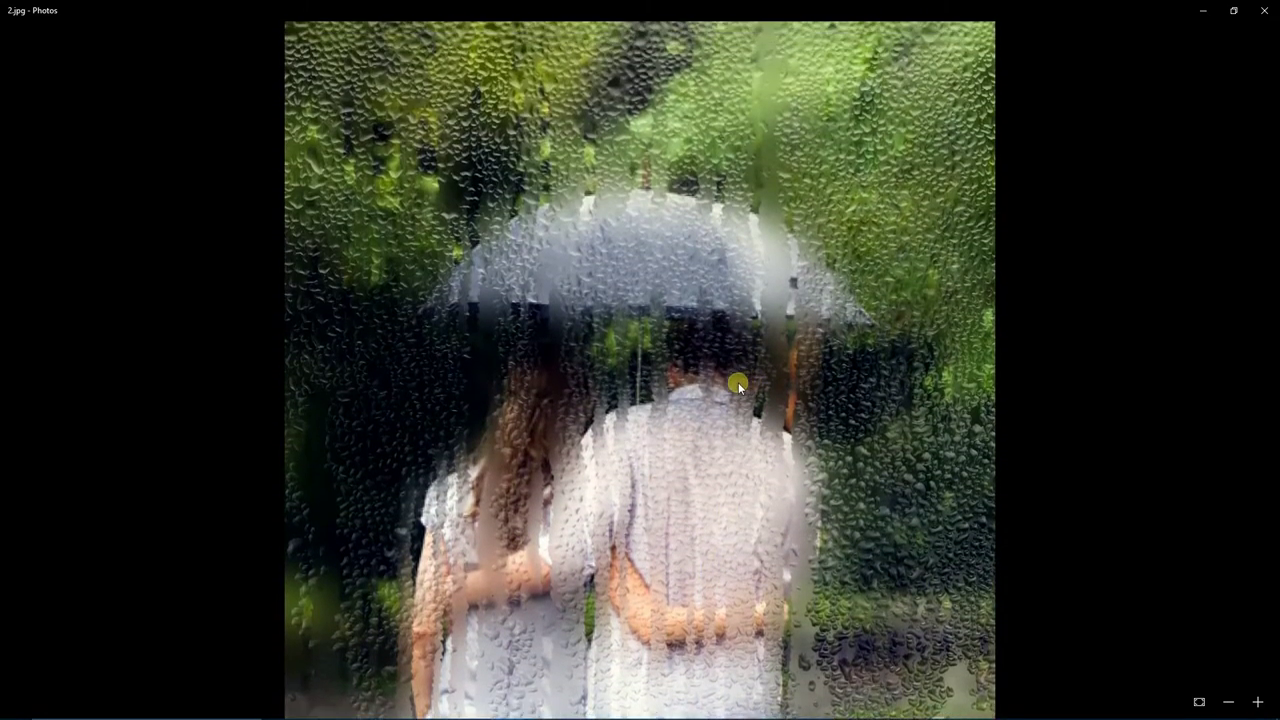
pyautogui.scroll(-2, 760, 312)
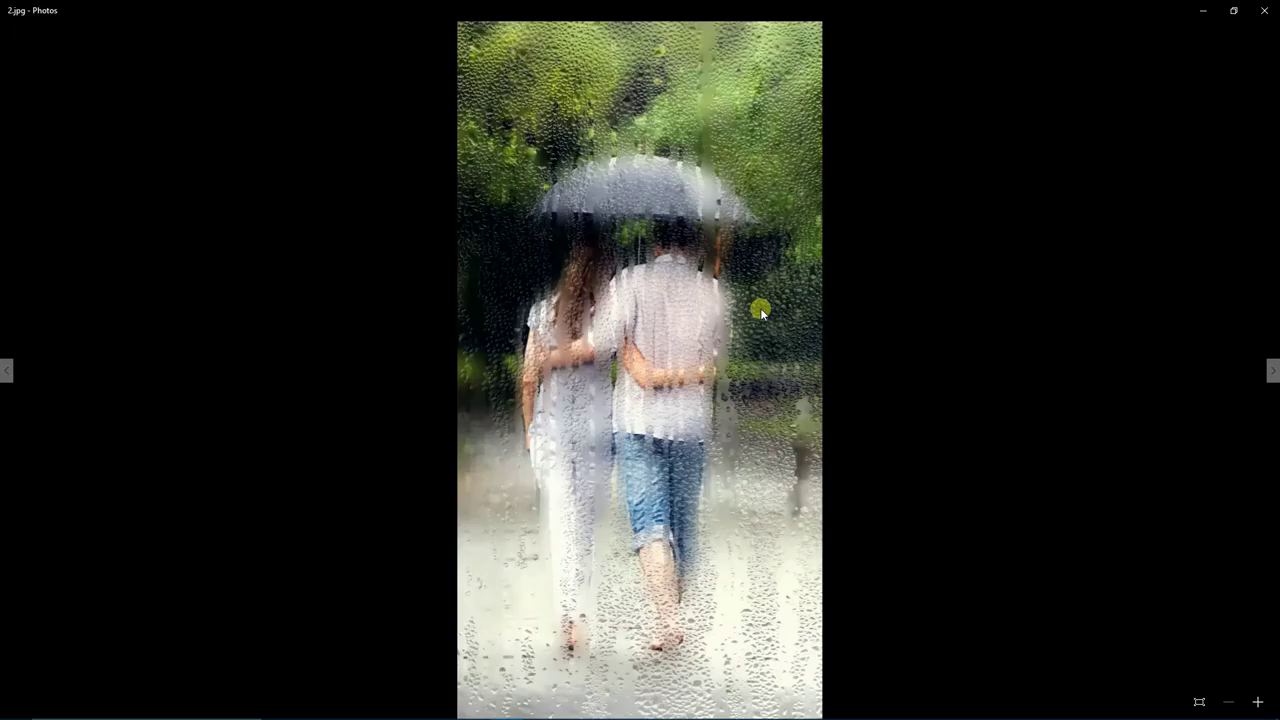
# - Advance to the Hot Coffee wet-glass photo, pan around it zoomed, then reach 5.jpg
pyautogui.press('Right')
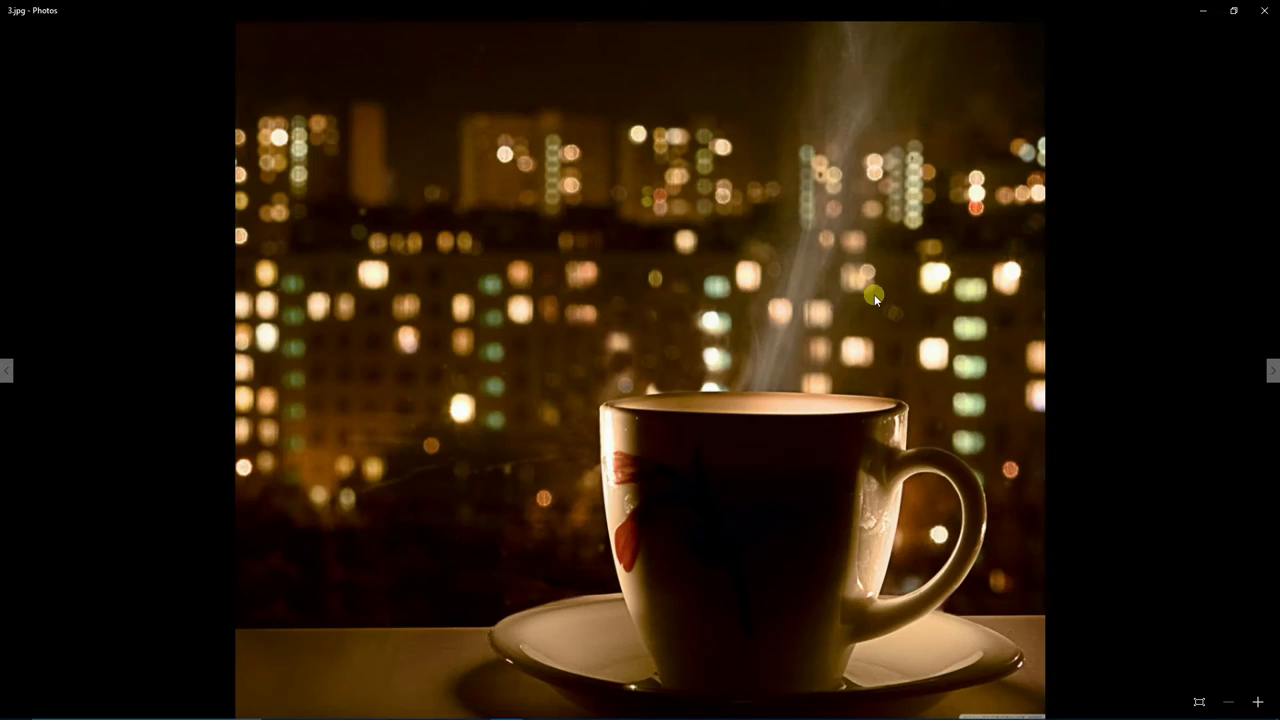
pyautogui.press('Right')
pyautogui.scroll(3, 514, 131)
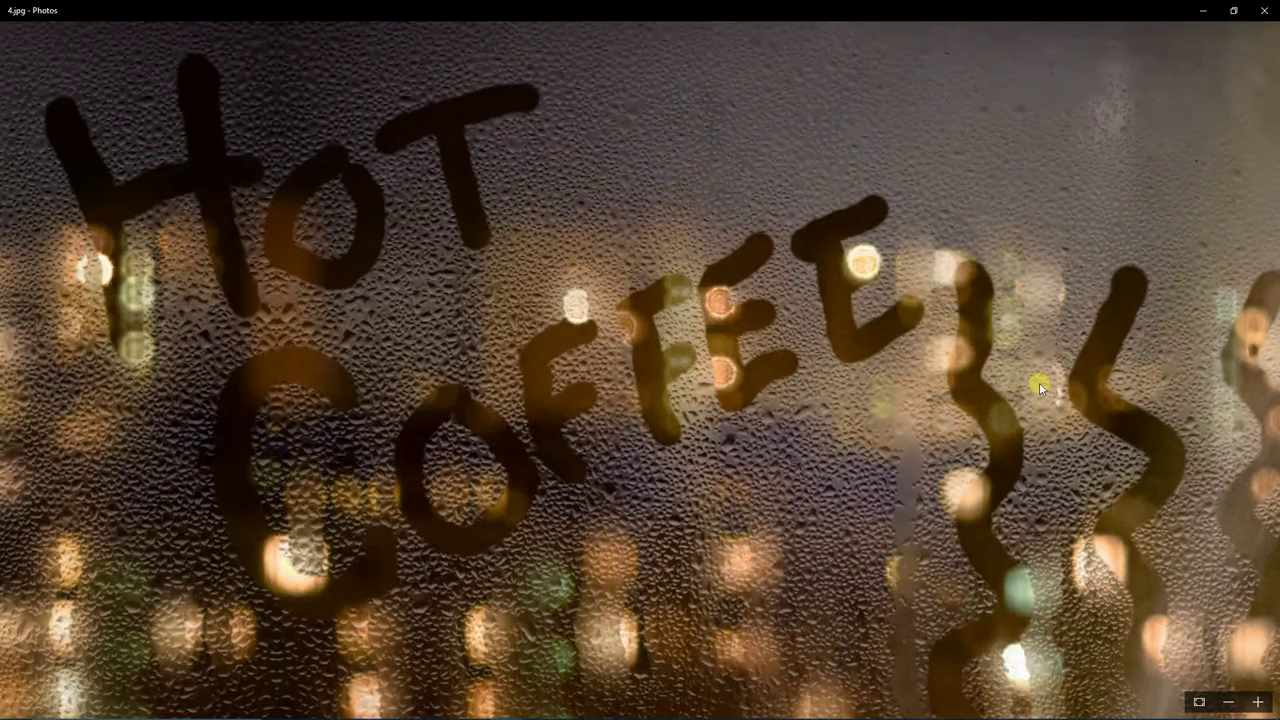
pyautogui.hscroll(3, 1039, 382)
pyautogui.hscroll(4, 1006, 380)
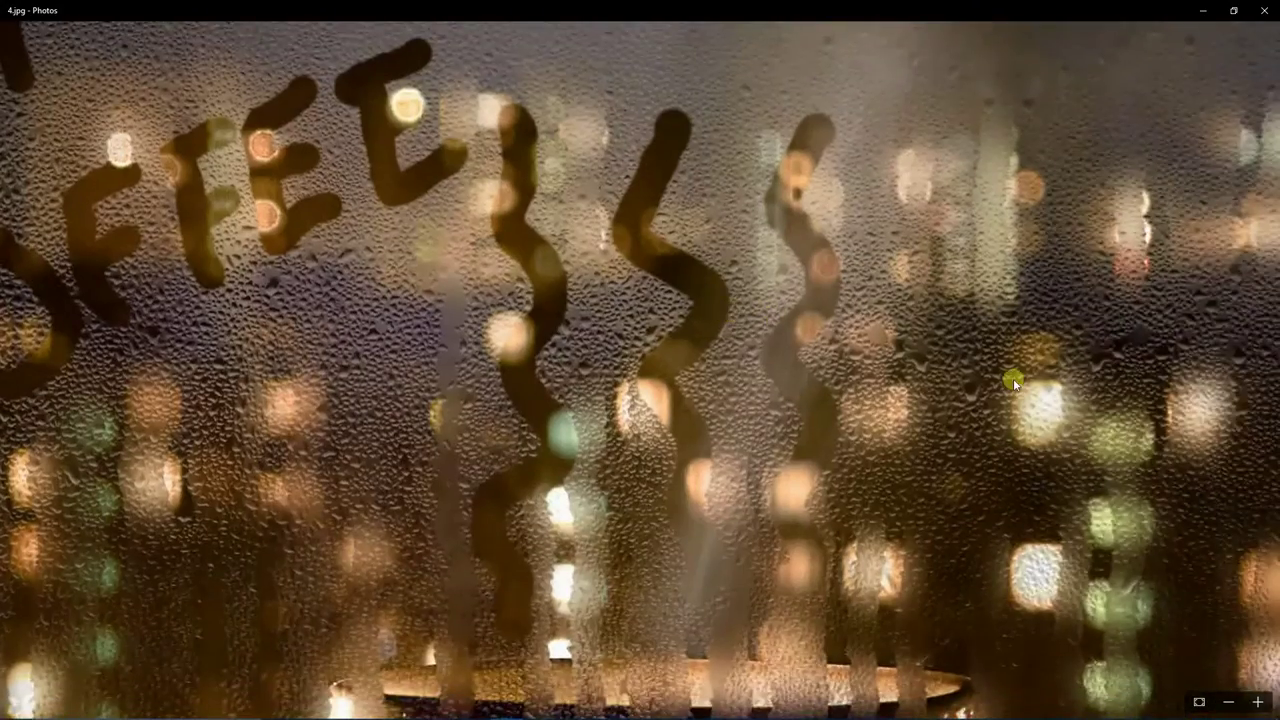
pyautogui.scroll(-2, 866, 267)
pyautogui.scroll(-3, 726, 257)
pyautogui.scroll(-1, 618, 412)
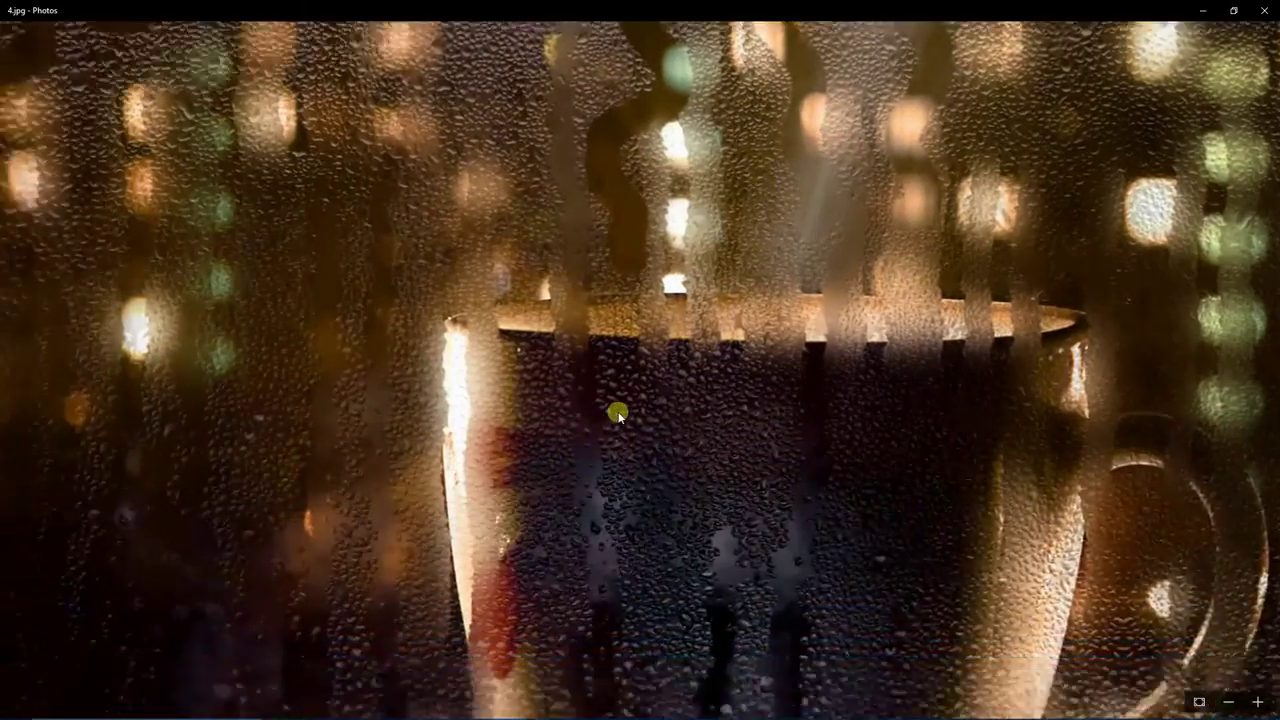
pyautogui.hscroll(-2, 618, 412)
pyautogui.scroll(-2, 618, 412)
pyautogui.scroll(-4, 731, 434)
pyautogui.hscroll(-2, 731, 434)
pyautogui.hscroll(-2, 869, 334)
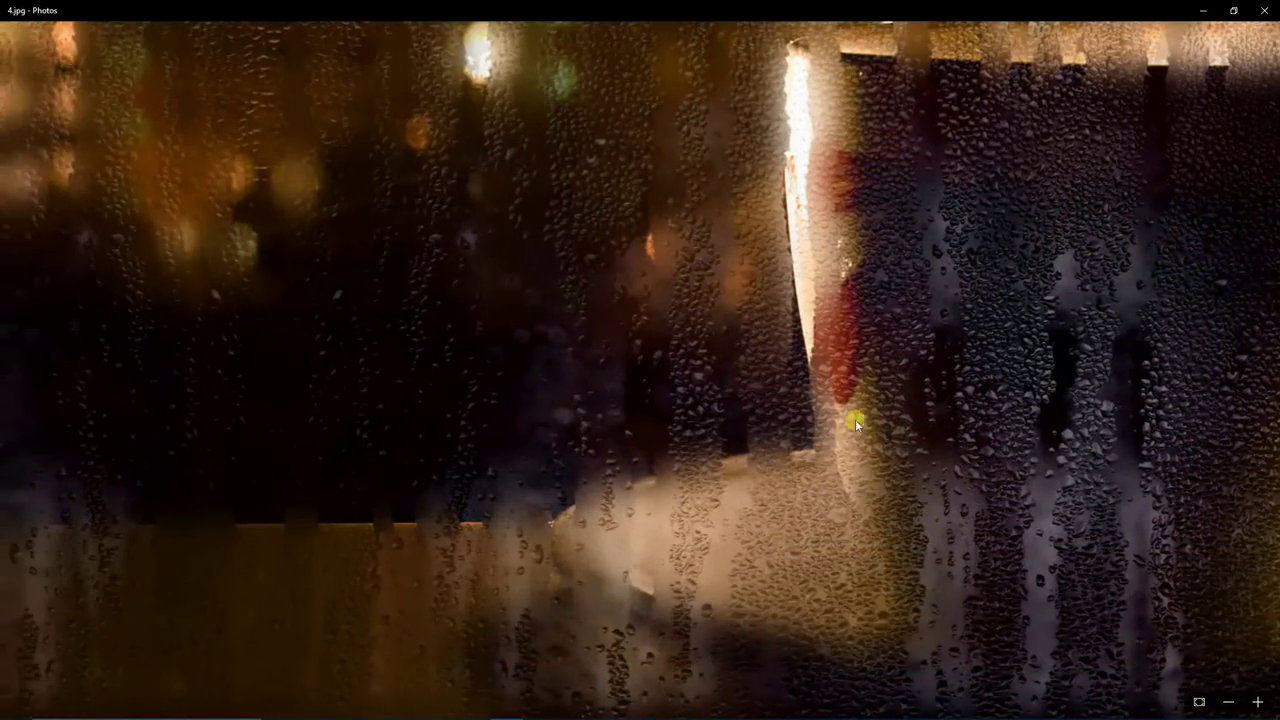
pyautogui.hscroll(3, 620, 380)
pyautogui.hscroll(1, 914, 437)
pyautogui.hscroll(2, 723, 423)
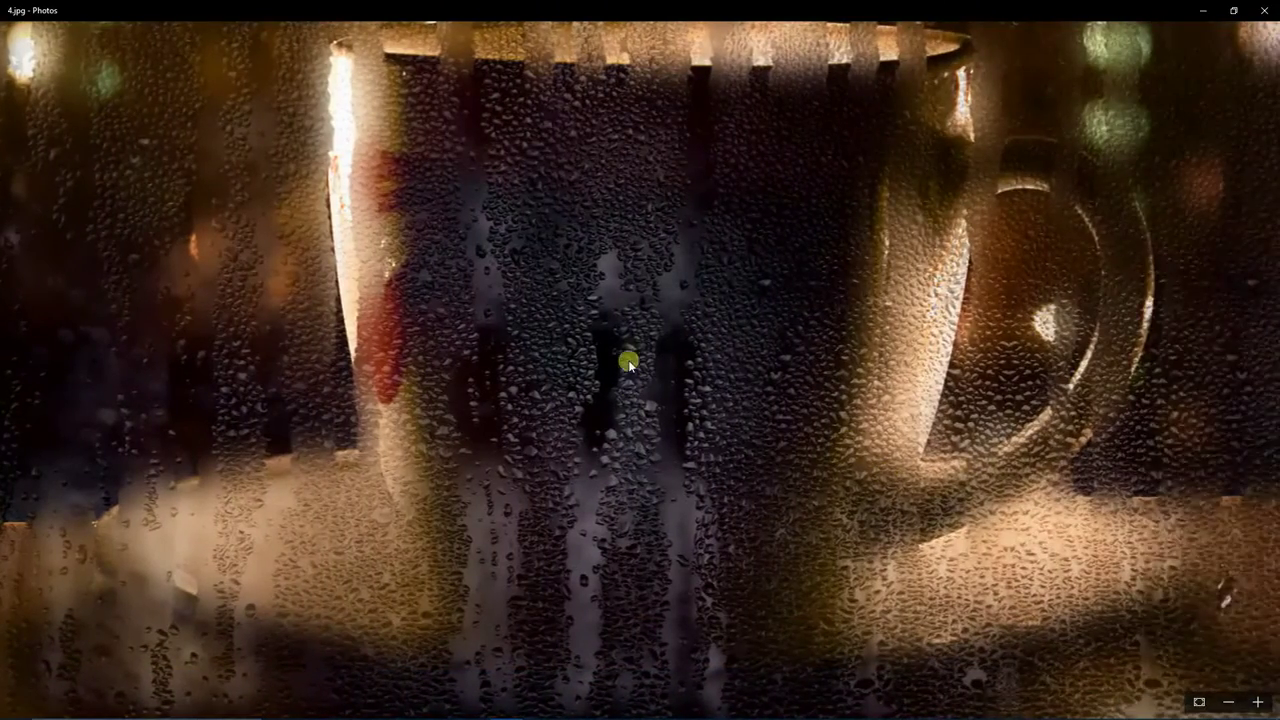
pyautogui.scroll(1, 628, 362)
pyautogui.scroll(2, 657, 380)
pyautogui.hscroll(-2, 657, 380)
pyautogui.scroll(3, 606, 297)
pyautogui.hscroll(-2, 606, 297)
pyautogui.scroll(2, 663, 397)
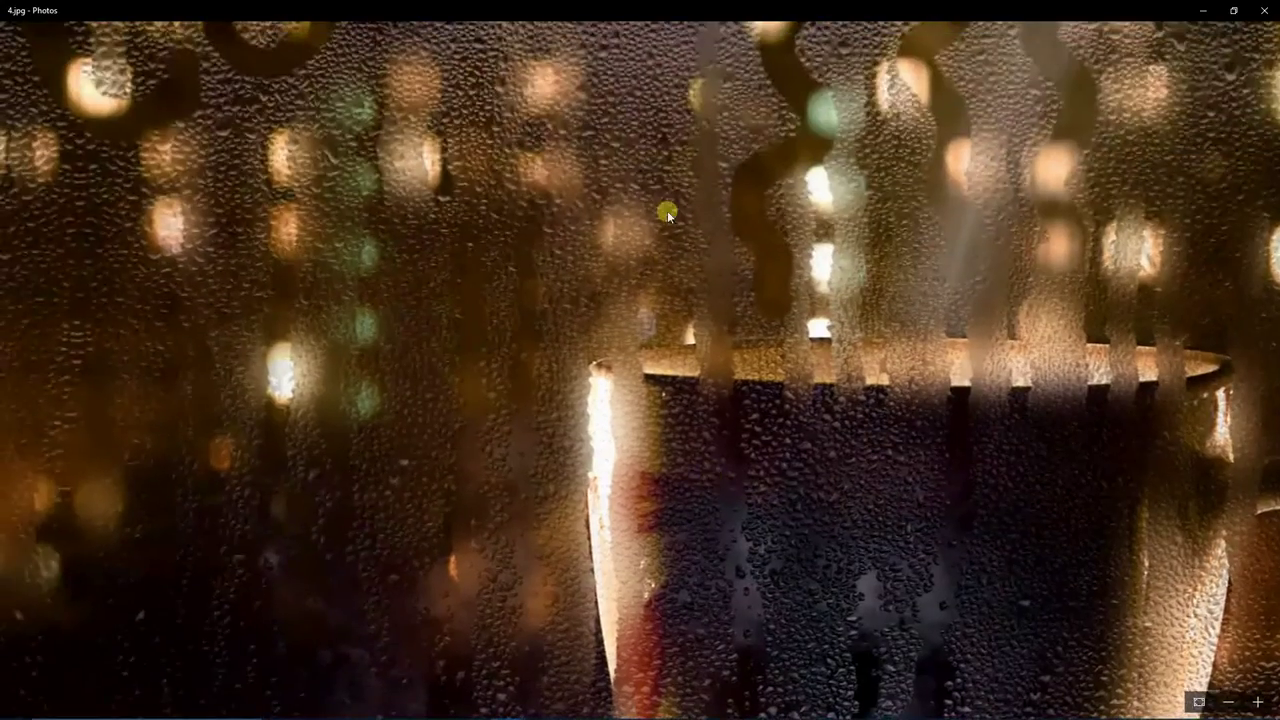
pyautogui.scroll(5, 668, 215)
pyautogui.hscroll(-2, 668, 215)
pyautogui.scroll(2, 740, 290)
pyautogui.hscroll(-1, 740, 290)
pyautogui.scroll(1, 795, 344)
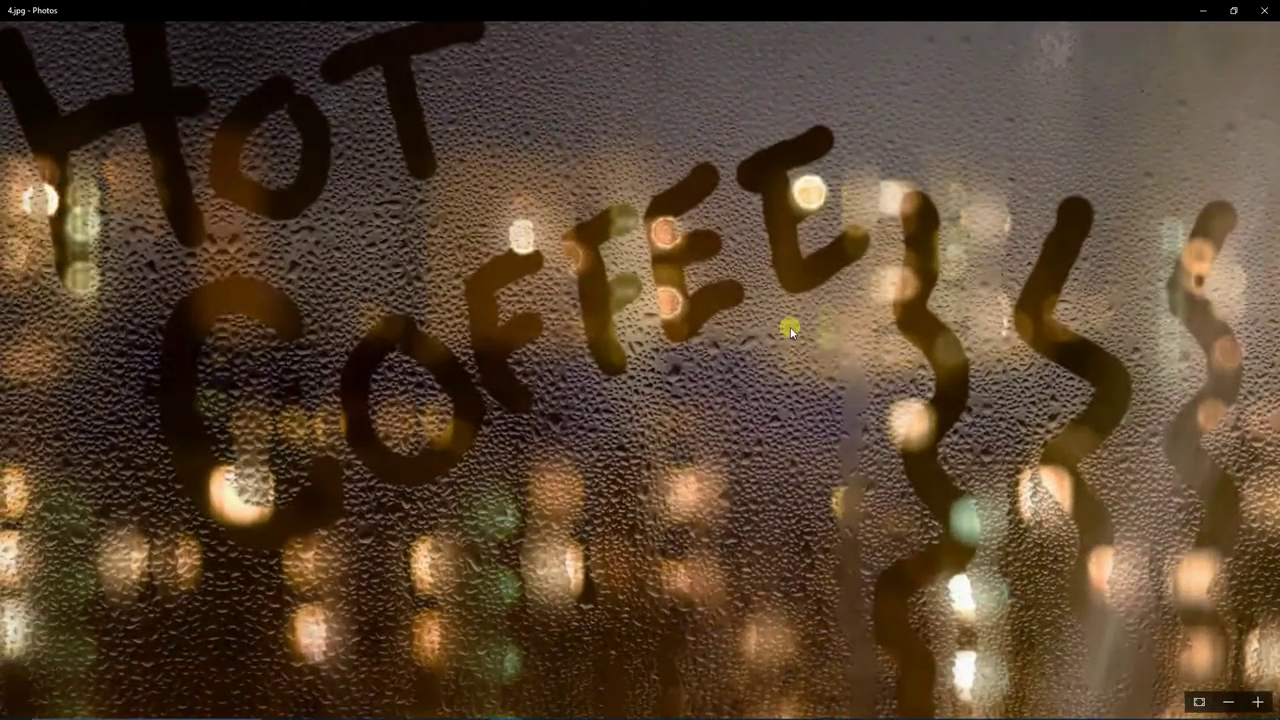
pyautogui.scroll(-5, 790, 327)
pyautogui.scroll(-1, 790, 330)
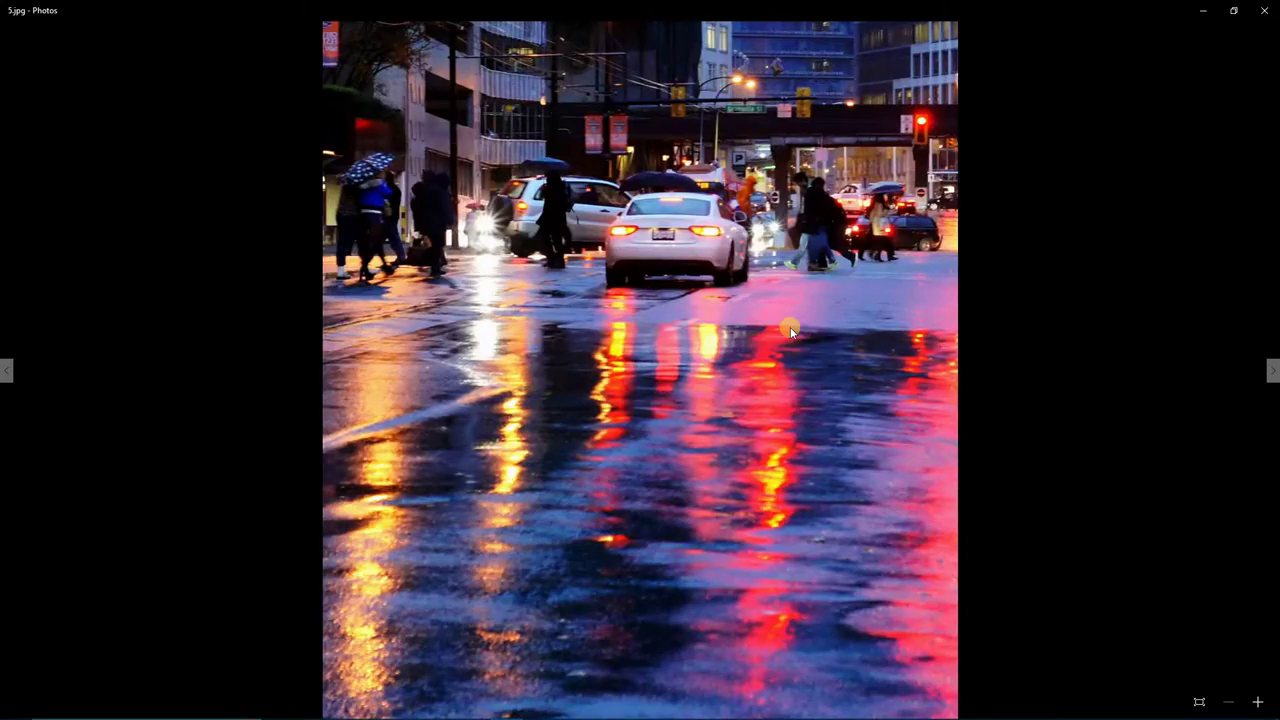
# - Pan over the rainy street's road reflections, white car and buildings, then fit the photo
pyautogui.scroll(-1, 671, 193)
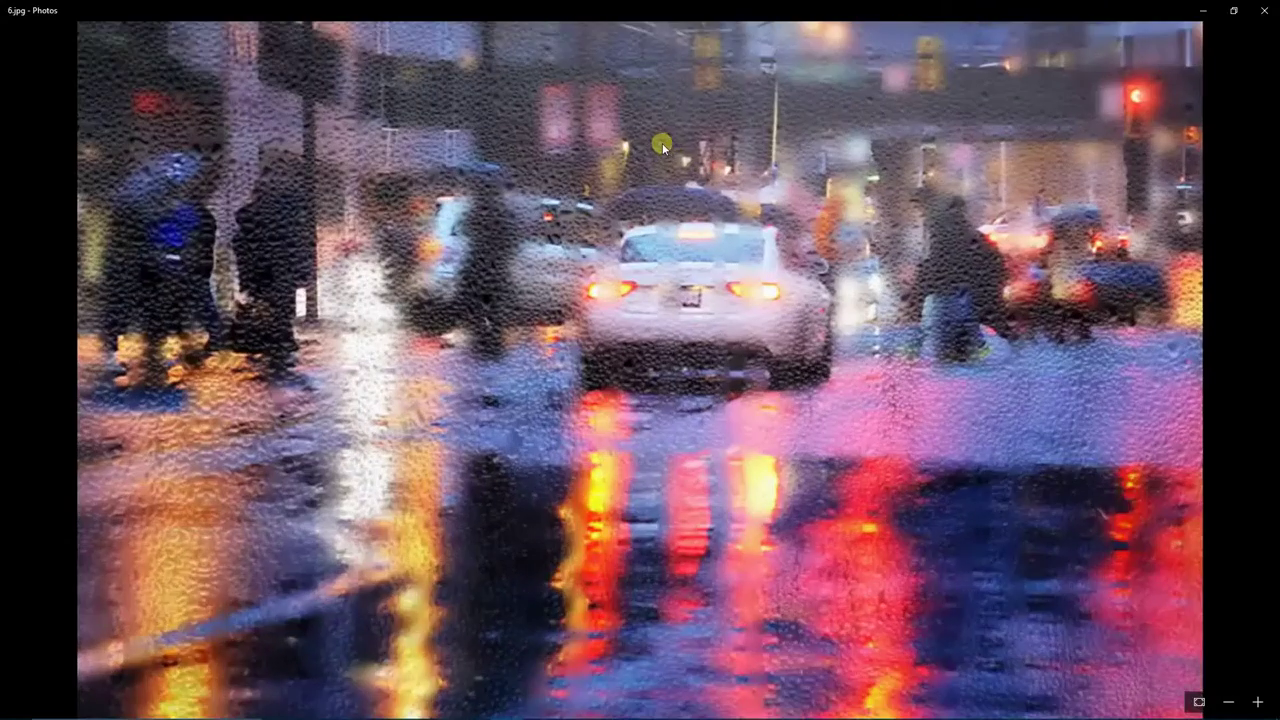
pyautogui.keyDown('ctrl'); pyautogui.scroll(1, 662, 141); pyautogui.keyUp('ctrl')
pyautogui.scroll(-2, 705, 382)
pyautogui.scroll(-2, 730, 415)
pyautogui.moveTo(730, 415); pyautogui.dragTo(683, 230)
pyautogui.moveTo(710, 527); pyautogui.dragTo(710, 266)
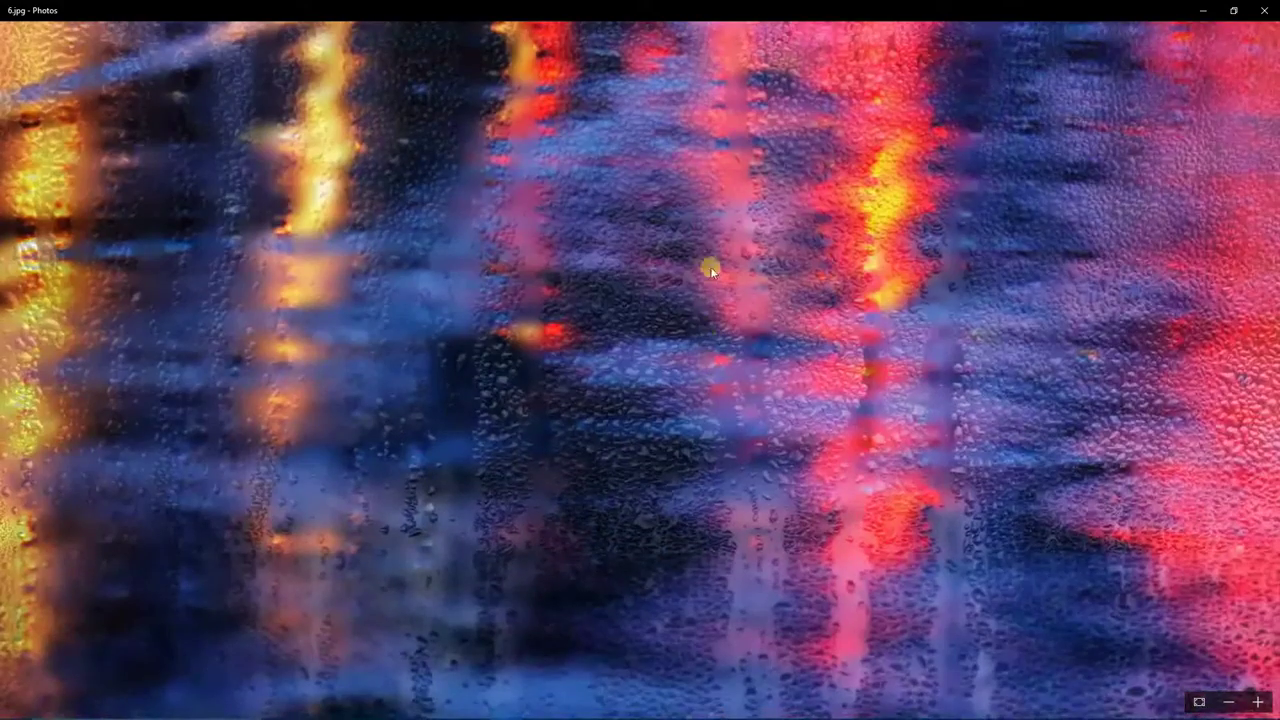
pyautogui.moveTo(712, 182); pyautogui.dragTo(733, 507)
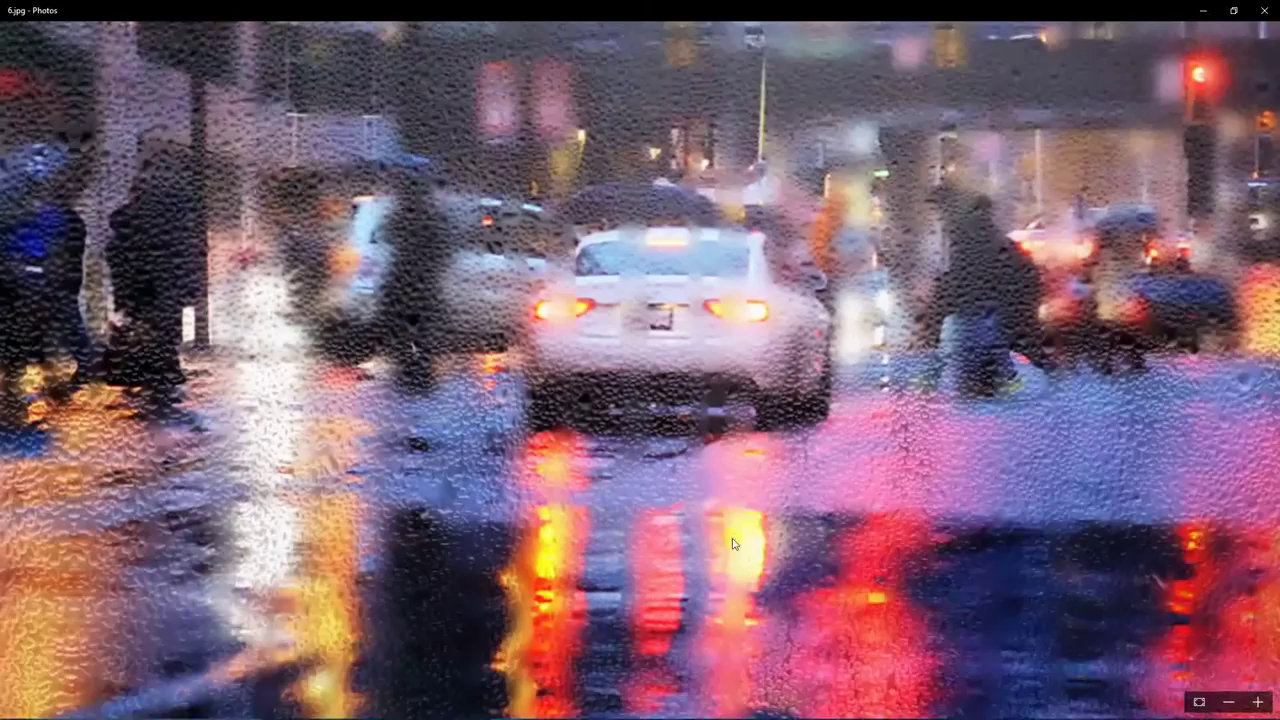
pyautogui.moveTo(715, 191); pyautogui.dragTo(701, 375)
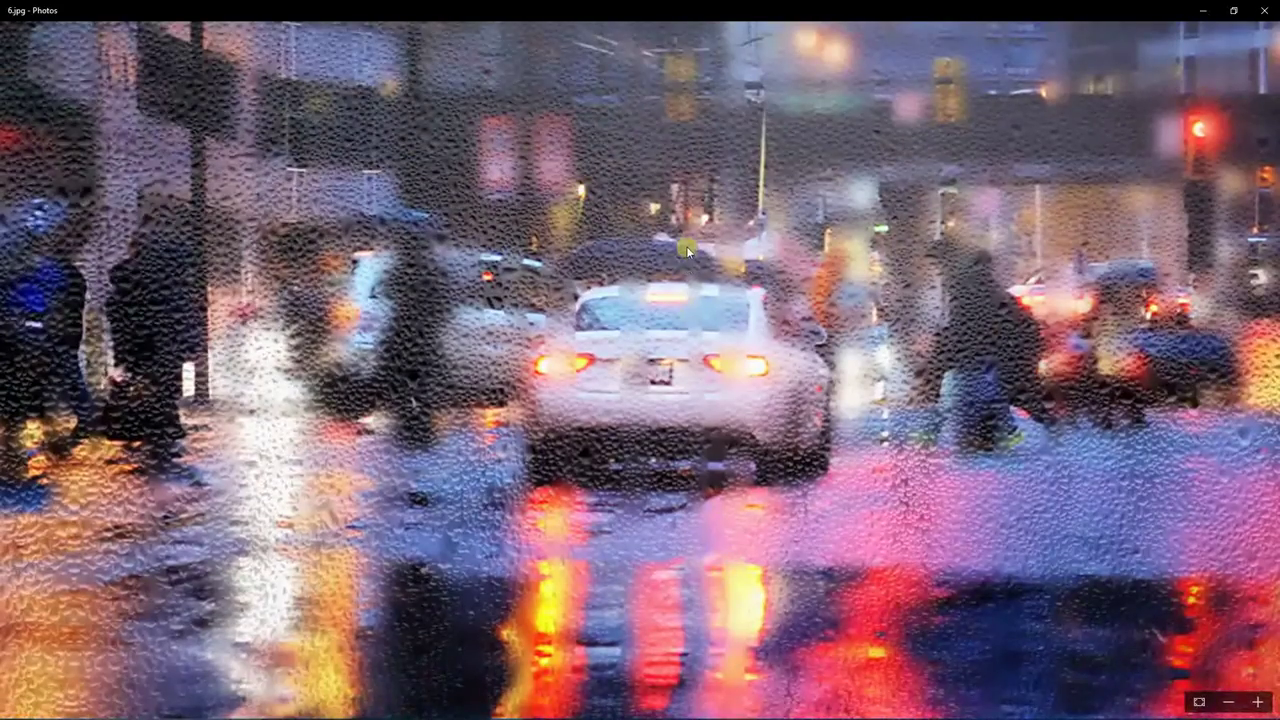
pyautogui.moveTo(686, 246); pyautogui.dragTo(696, 410)
pyautogui.doubleClick(679, 447)
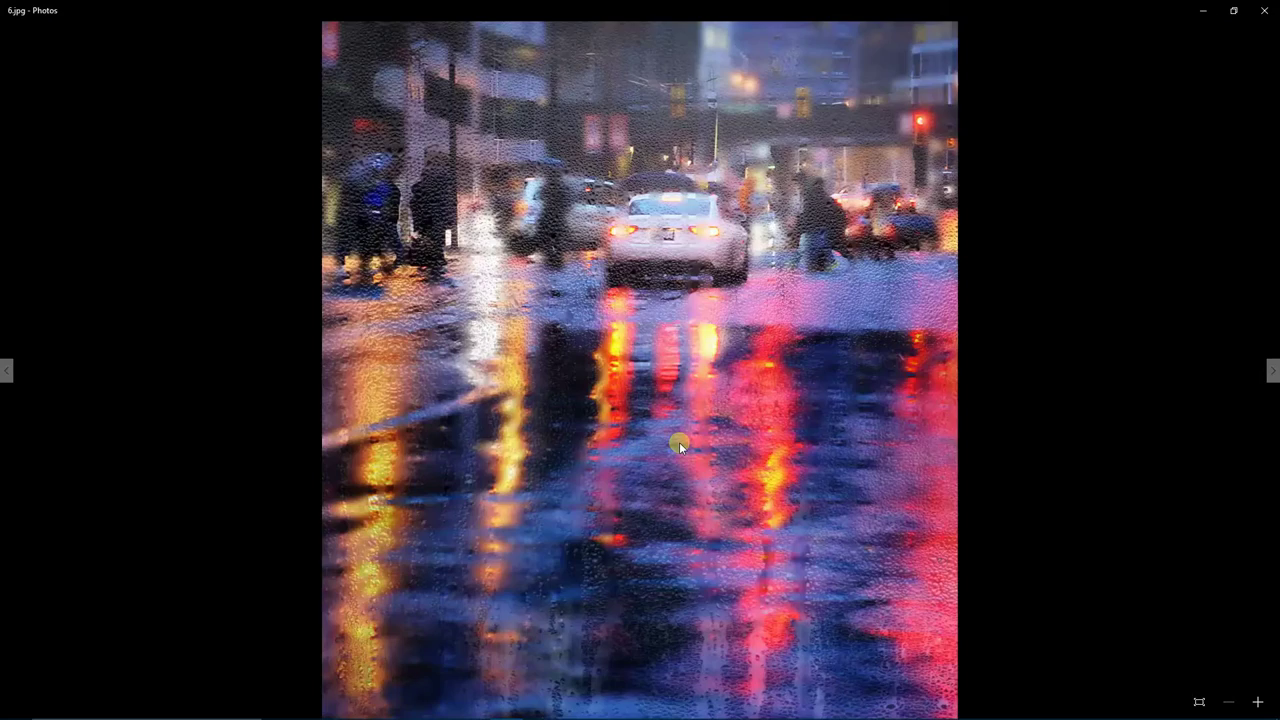
# - Zoom into the red umbrella photo, pan over the umbrella and bokeh lights, then fit it
pyautogui.press('Right')
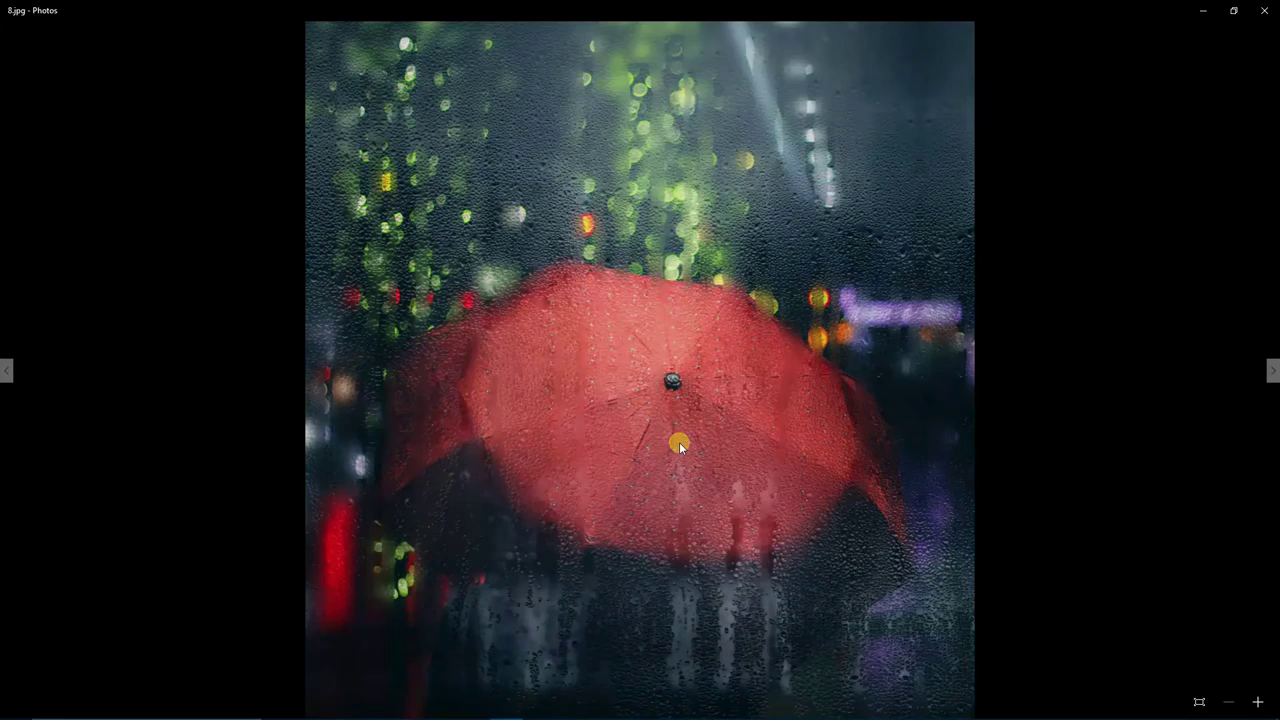
pyautogui.doubleClick(643, 350)
pyautogui.moveTo(609, 251)
pyautogui.mouseDown()
pyautogui.moveTo(613, 438)
pyautogui.moveTo(625, 255)
pyautogui.mouseUp()
pyautogui.moveTo(738, 451); pyautogui.dragTo(689, 214)
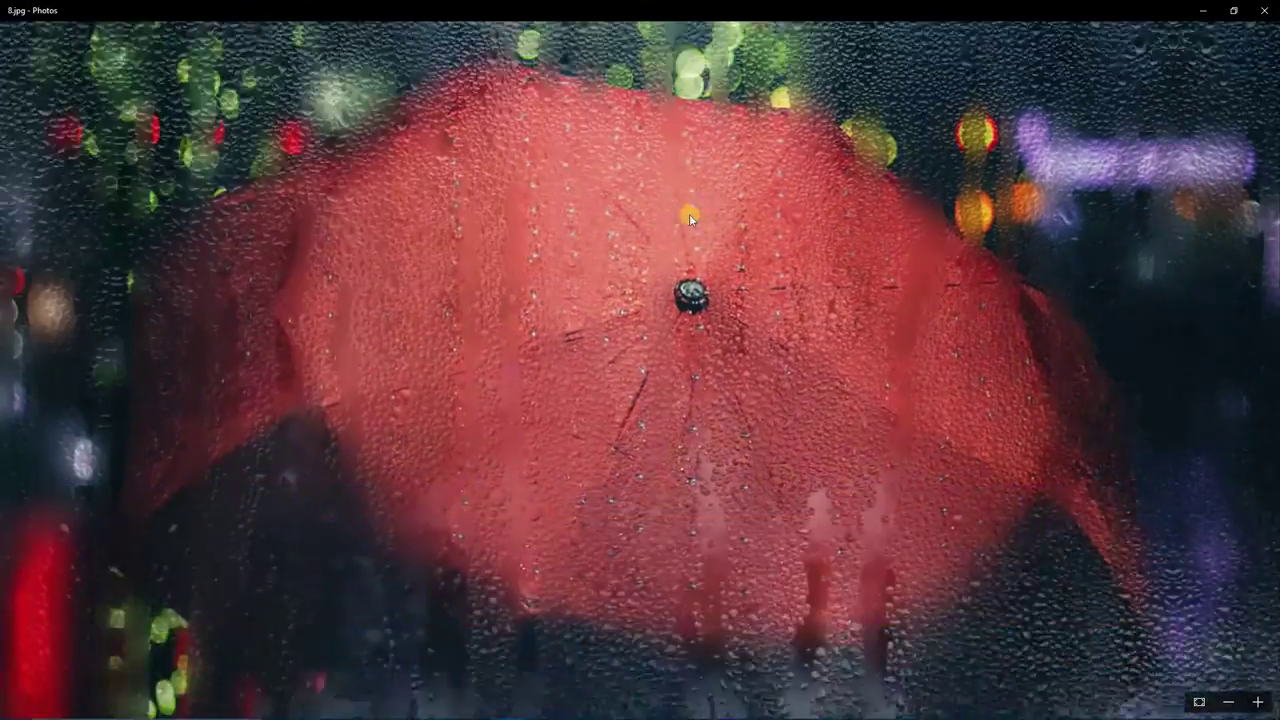
pyautogui.moveTo(670, 466); pyautogui.dragTo(704, 240)
pyautogui.moveTo(660, 492); pyautogui.dragTo(658, 478)
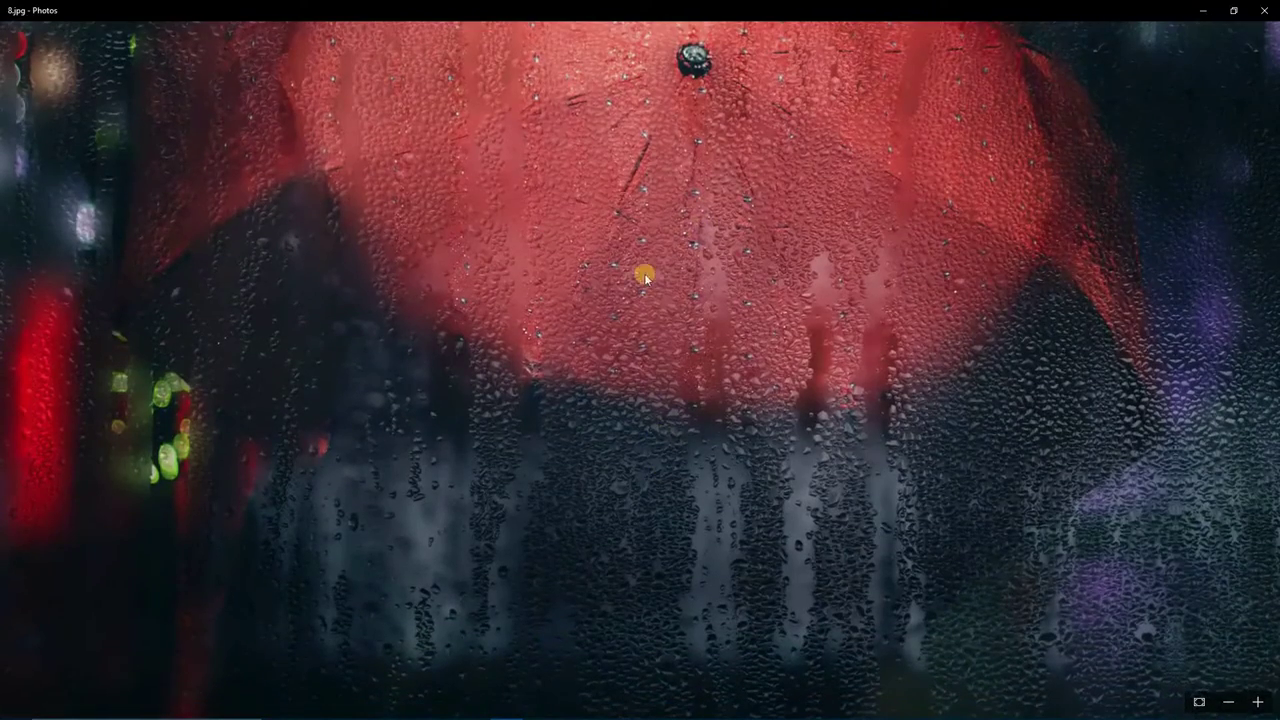
pyautogui.moveTo(508, 209)
pyautogui.mouseDown()
pyautogui.moveTo(520, 214)
pyautogui.moveTo(526, 363)
pyautogui.mouseUp()
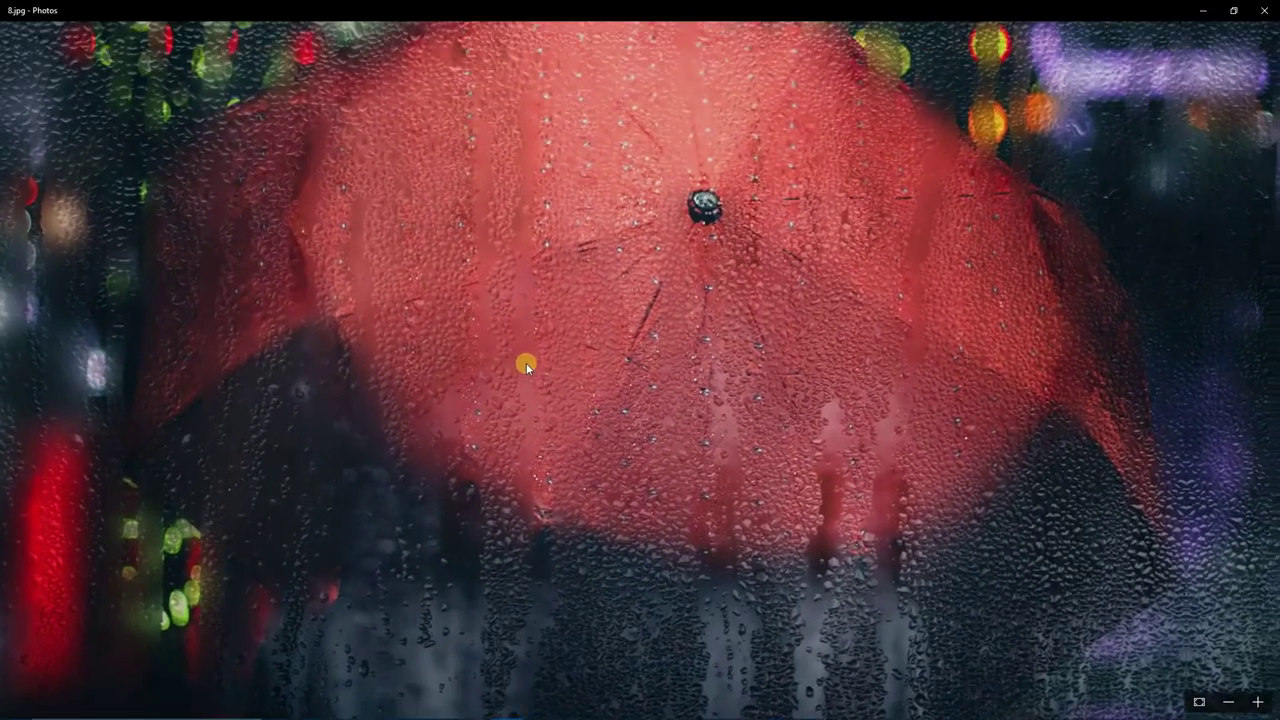
pyautogui.moveTo(678, 237); pyautogui.dragTo(640, 443)
pyautogui.moveTo(706, 243); pyautogui.dragTo(706, 431)
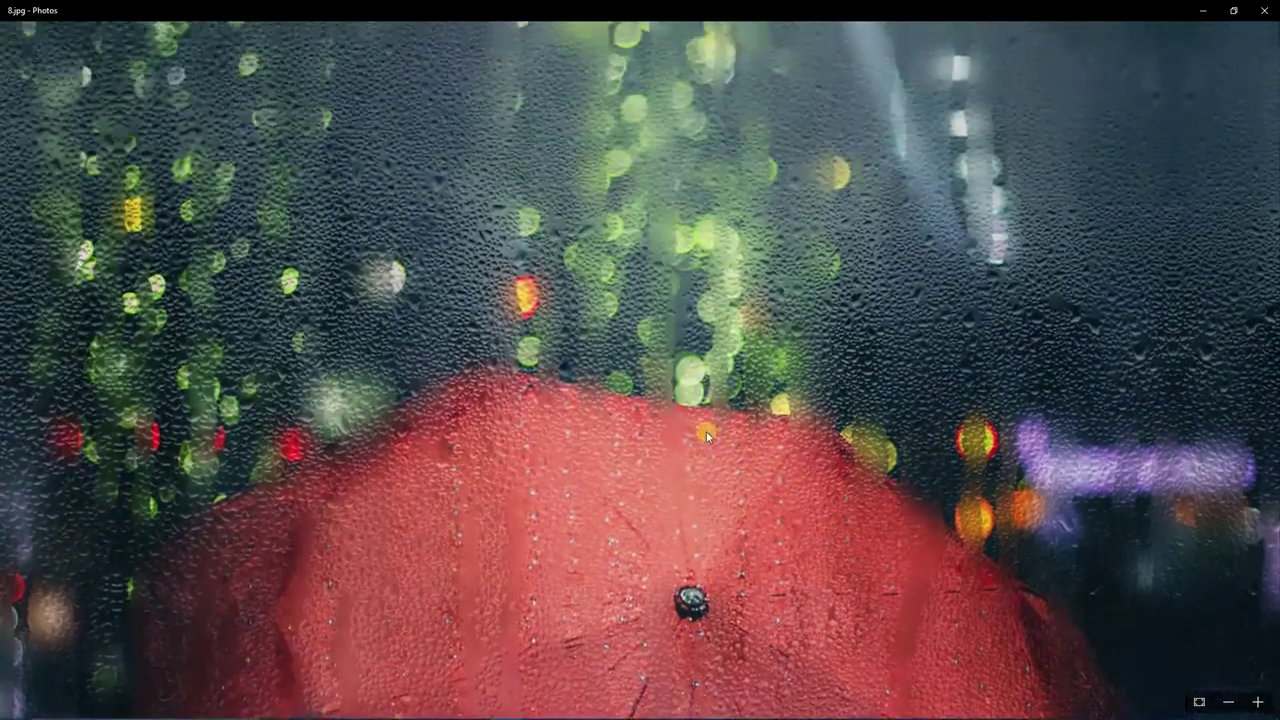
pyautogui.moveTo(752, 232); pyautogui.dragTo(750, 382)
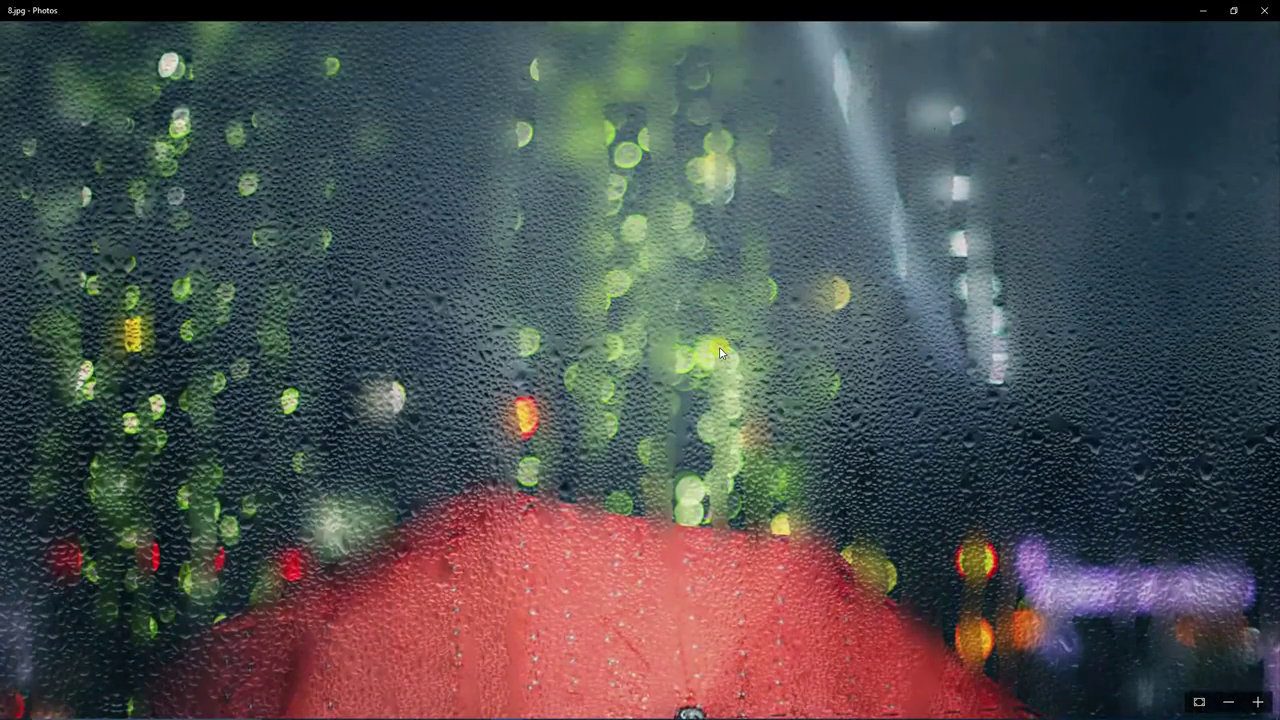
pyautogui.doubleClick(719, 351)
# - Zoom into 10.jpg's seedling, soil, leaves and Go Green writing, then move on to 11.jpg
pyautogui.press('Right')
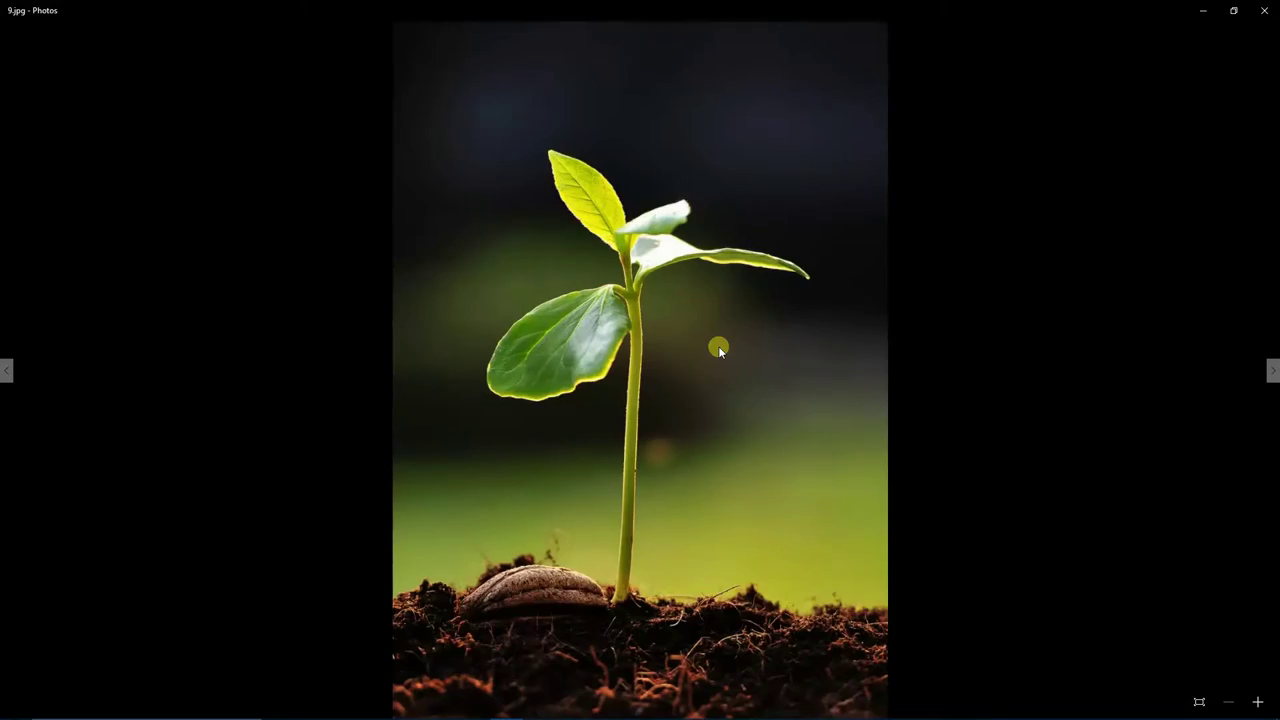
pyautogui.press('Right')
pyautogui.doubleClick(660, 189)
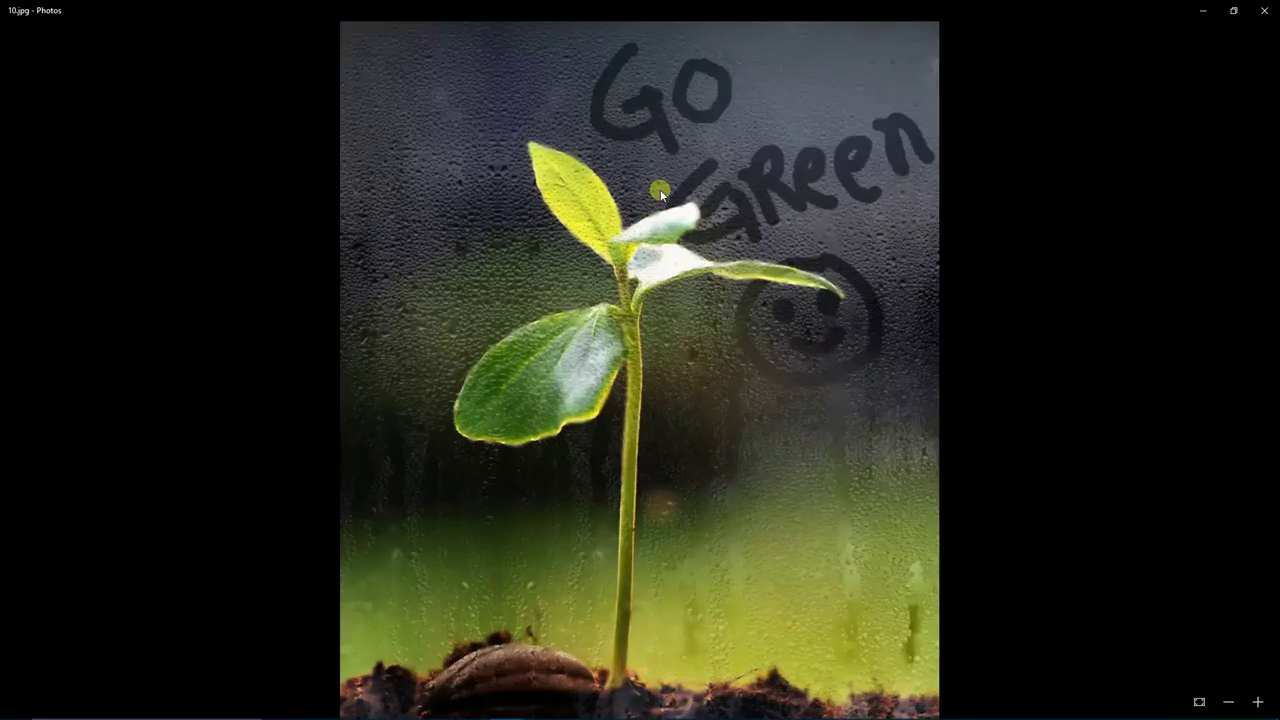
pyautogui.moveTo(660, 189)
pyautogui.mouseDown()
pyautogui.moveTo(687, 477)
pyautogui.moveTo(683, 266)
pyautogui.mouseUp()
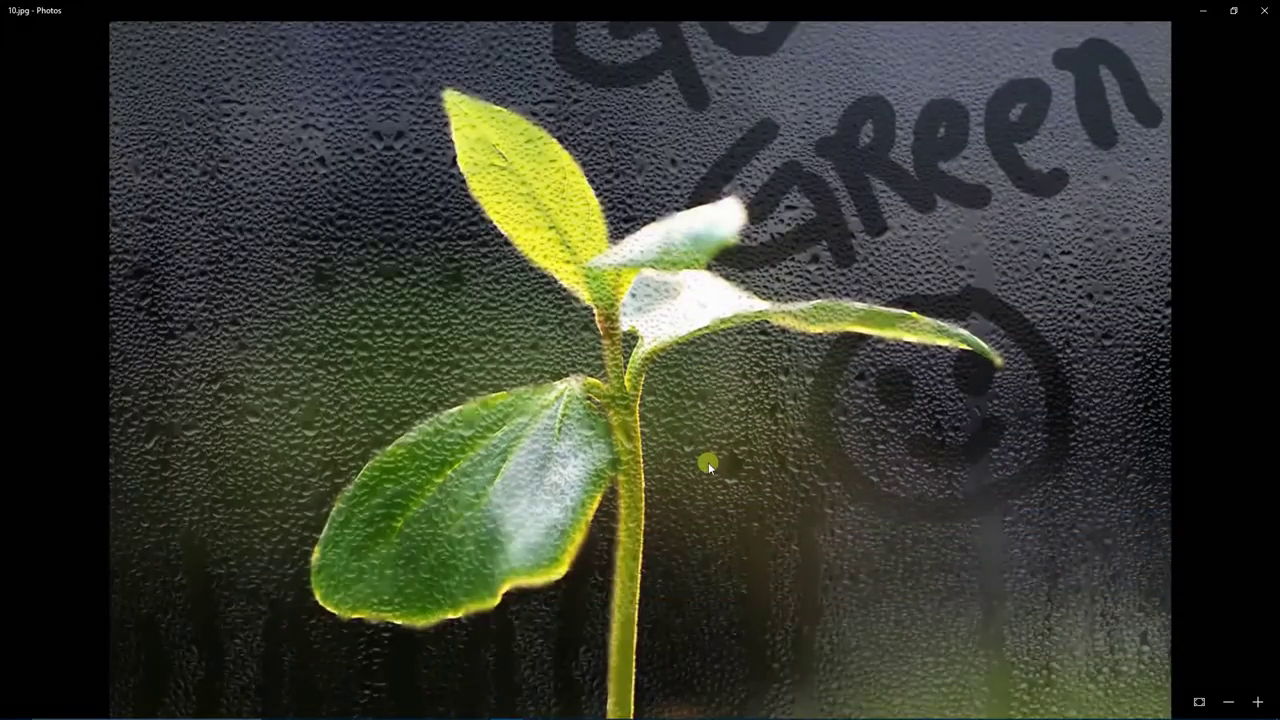
pyautogui.moveTo(708, 462); pyautogui.dragTo(693, 239)
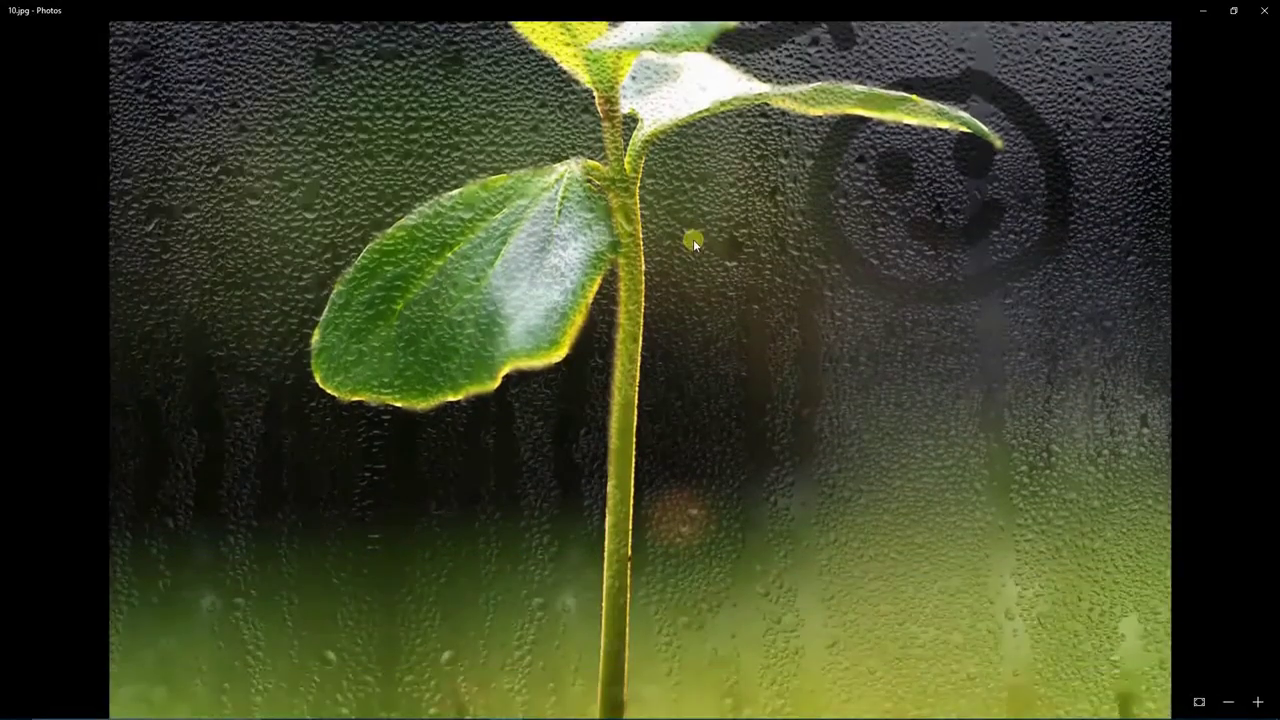
pyautogui.moveTo(686, 440)
pyautogui.mouseDown()
pyautogui.moveTo(680, 166)
pyautogui.moveTo(710, 316)
pyautogui.moveTo(716, 172)
pyautogui.mouseUp()
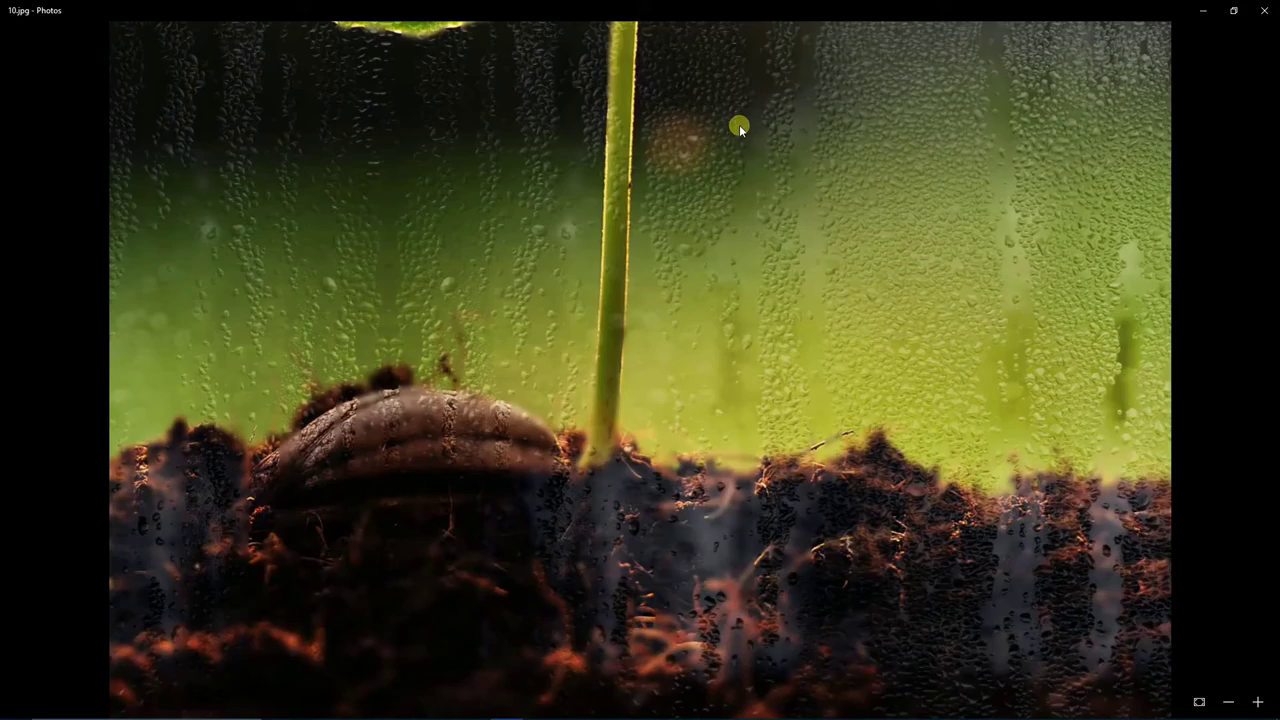
pyautogui.moveTo(739, 124); pyautogui.dragTo(734, 363)
pyautogui.moveTo(734, 175); pyautogui.dragTo(734, 398)
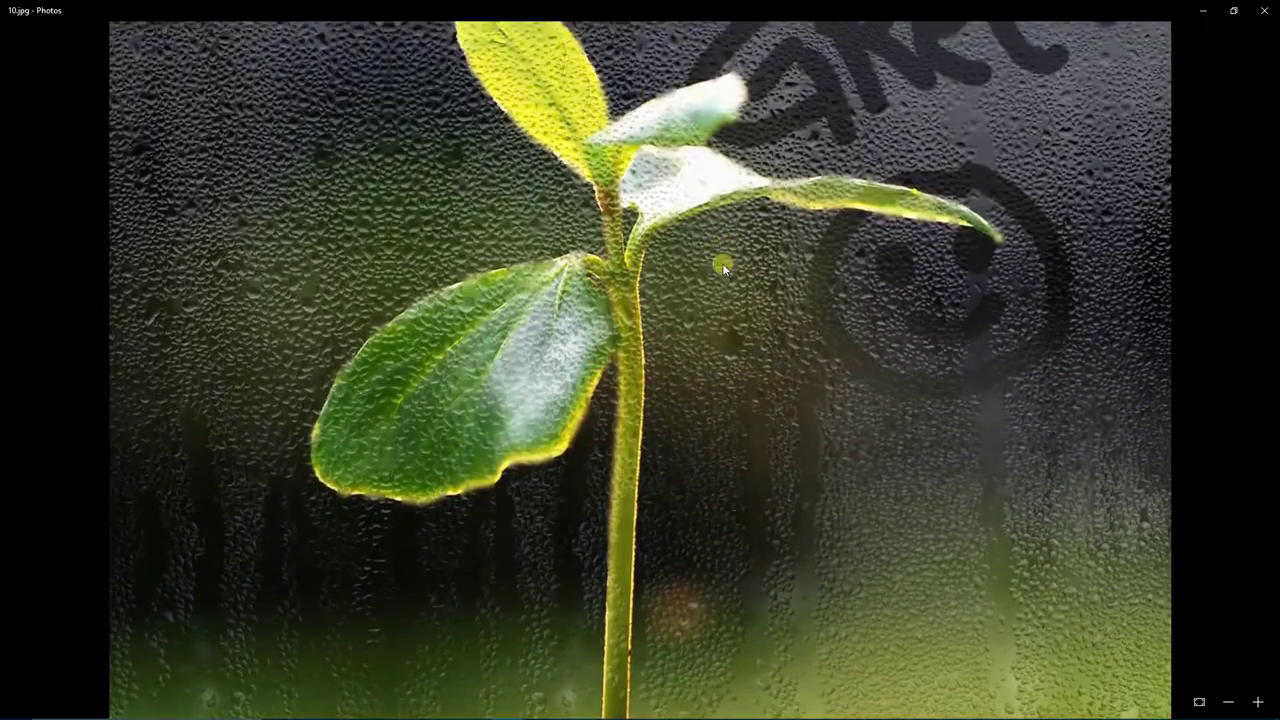
pyautogui.moveTo(720, 263); pyautogui.dragTo(711, 458)
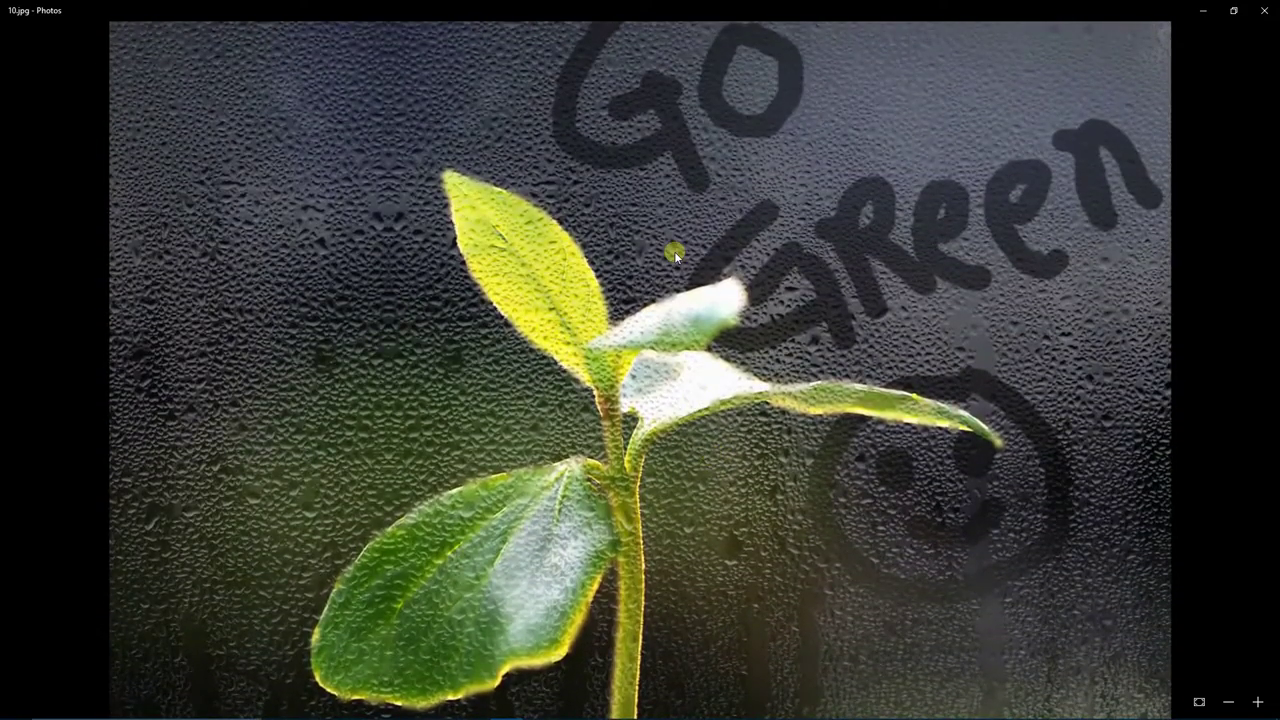
pyautogui.doubleClick(674, 256)
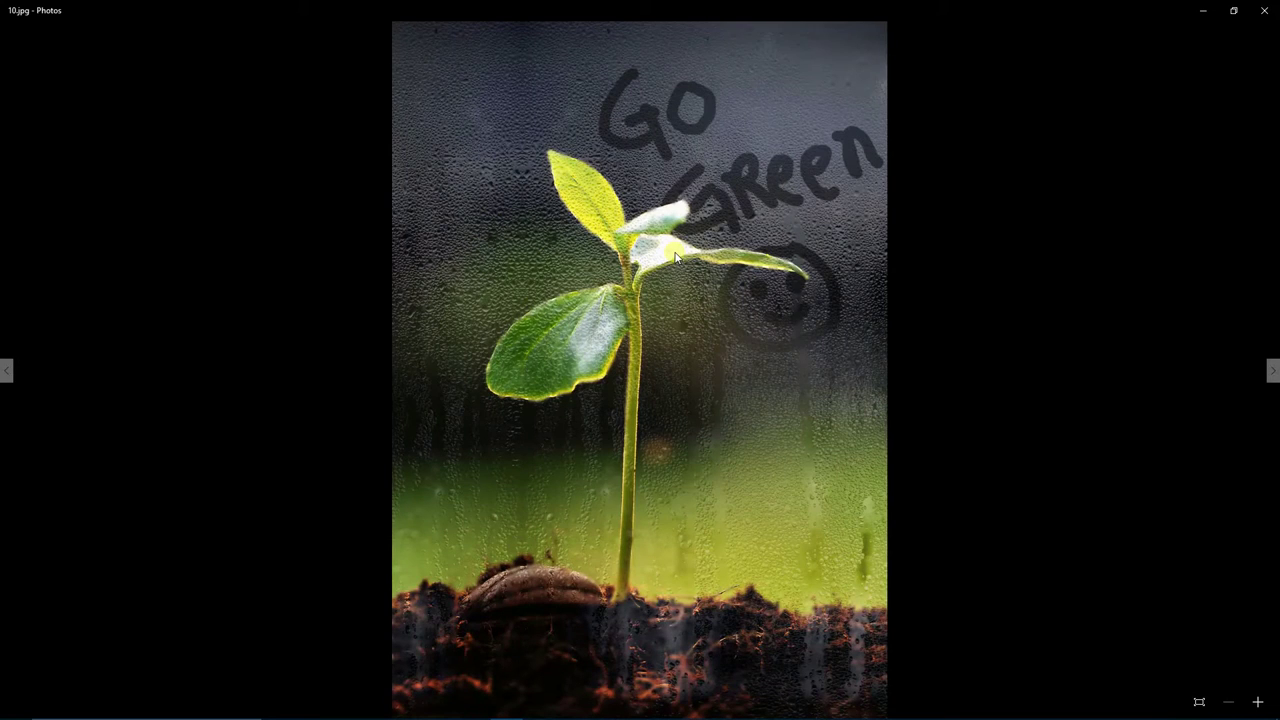
pyautogui.scroll(-1, 675, 257)
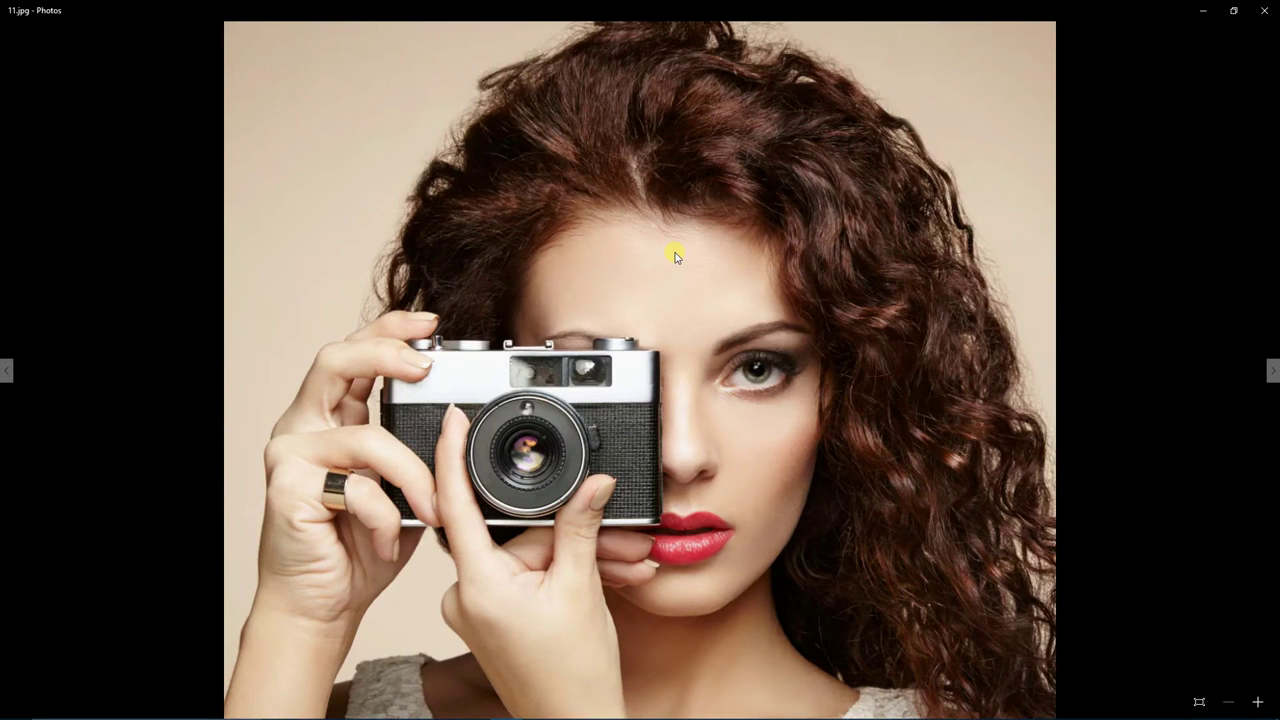
# - Zoom into the rainy camera portrait and pan over the face, lips, hands and hair
pyautogui.scroll(-1, 675, 257)
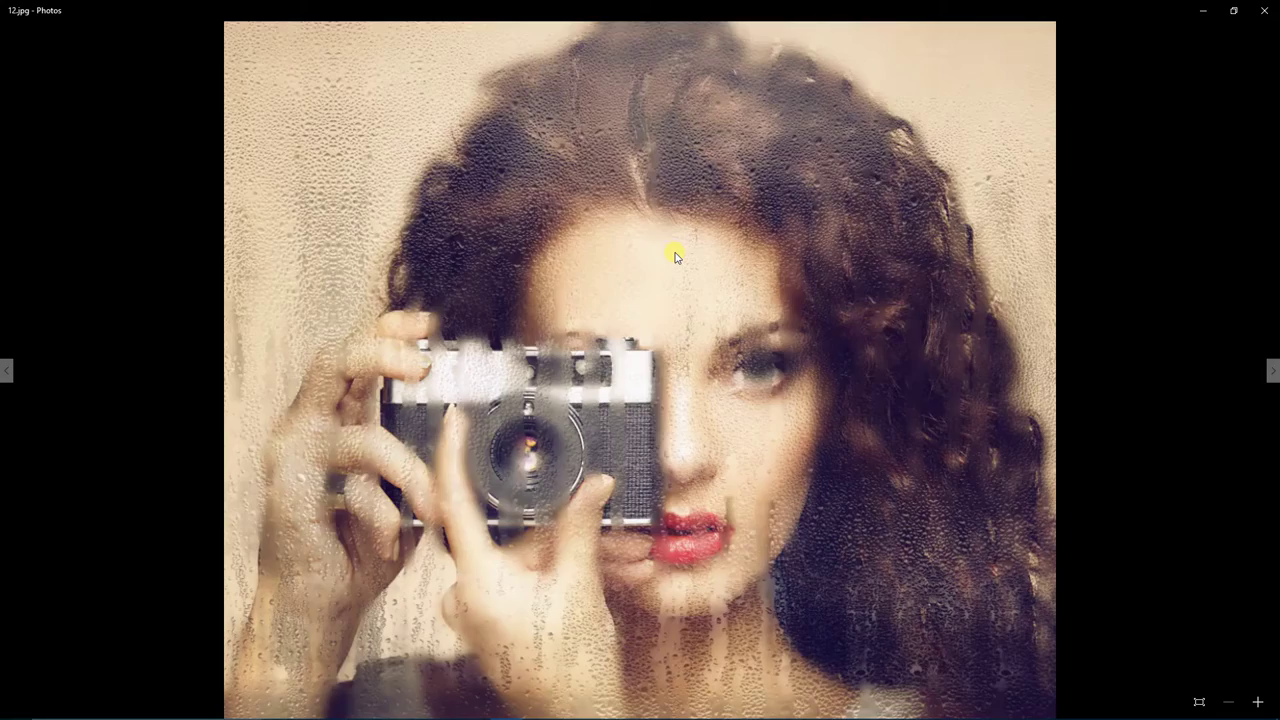
pyautogui.doubleClick(674, 256)
pyautogui.moveTo(508, 271)
pyautogui.mouseDown()
pyautogui.moveTo(609, 254)
pyautogui.moveTo(722, 380)
pyautogui.moveTo(734, 460)
pyautogui.moveTo(803, 531)
pyautogui.moveTo(506, 386)
pyautogui.mouseUp()
pyautogui.moveTo(697, 472); pyautogui.dragTo(614, 251)
pyautogui.moveTo(586, 426); pyautogui.dragTo(537, 270)
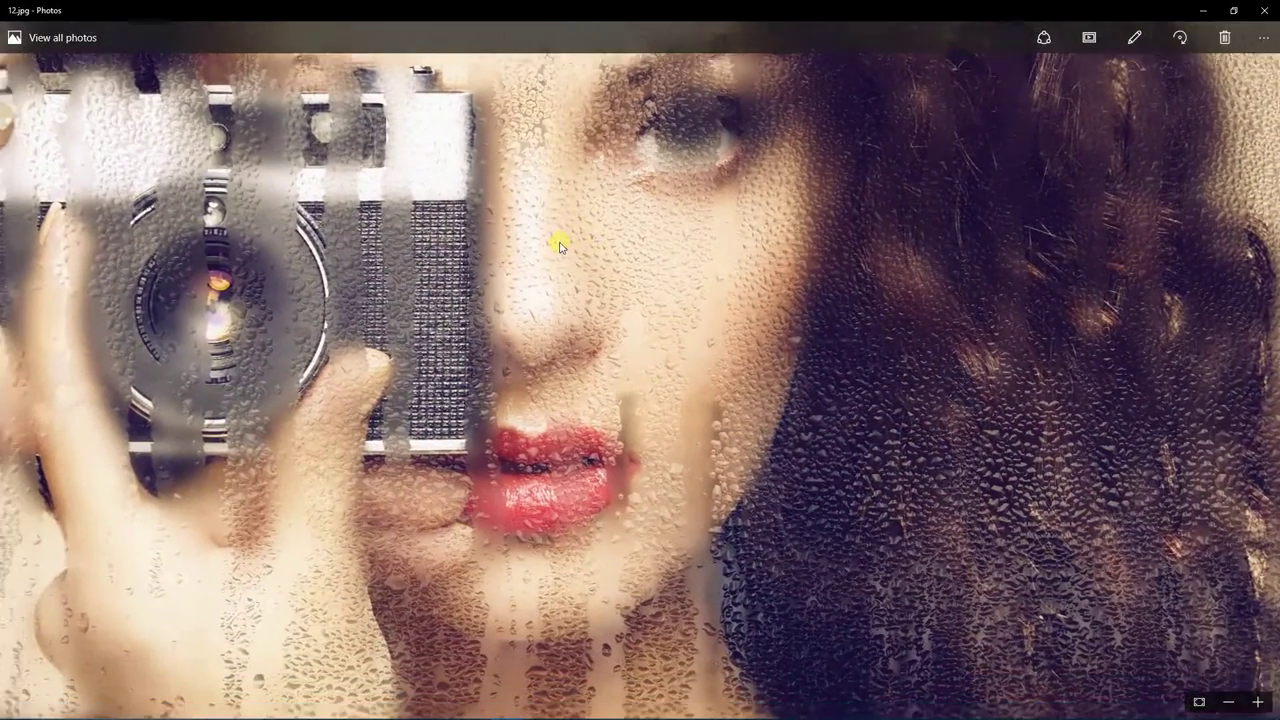
pyautogui.moveTo(481, 465); pyautogui.dragTo(629, 339)
pyautogui.moveTo(481, 459)
pyautogui.mouseDown()
pyautogui.moveTo(569, 451)
pyautogui.moveTo(636, 478)
pyautogui.moveTo(757, 380)
pyautogui.mouseUp()
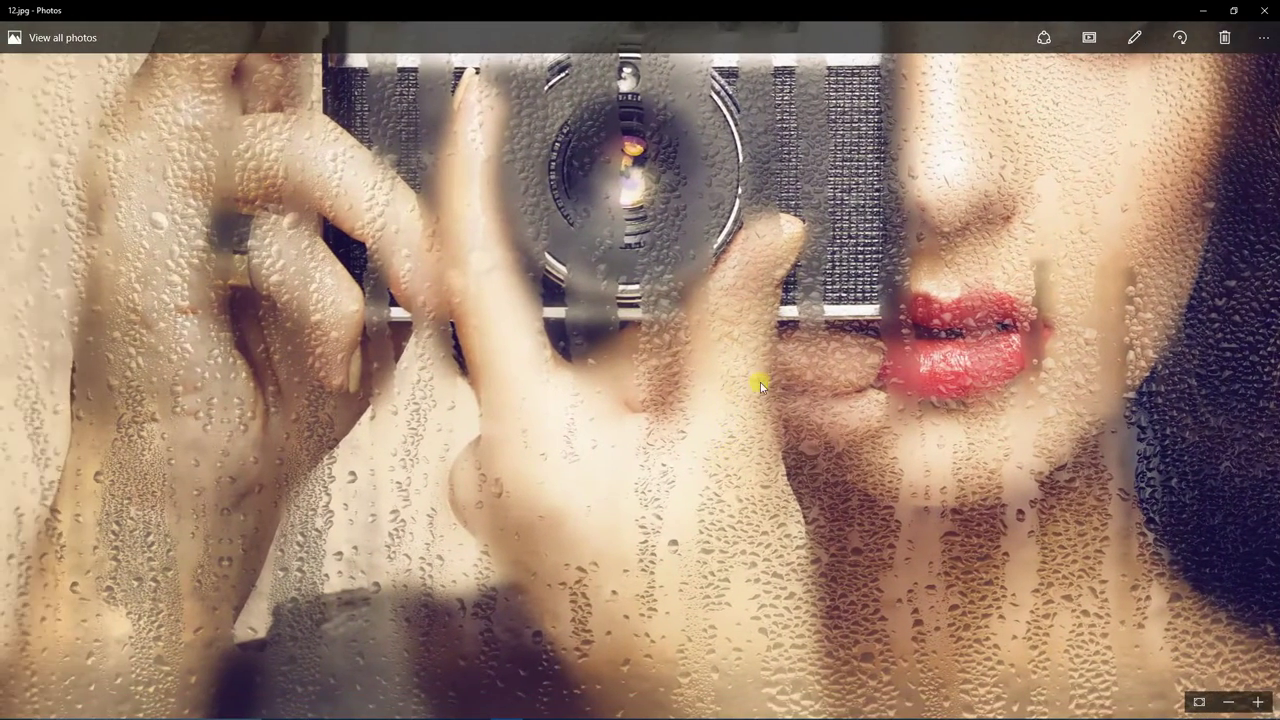
pyautogui.moveTo(816, 525)
pyautogui.mouseDown()
pyautogui.moveTo(777, 463)
pyautogui.moveTo(426, 377)
pyautogui.mouseUp()
pyautogui.moveTo(800, 483); pyautogui.dragTo(744, 444)
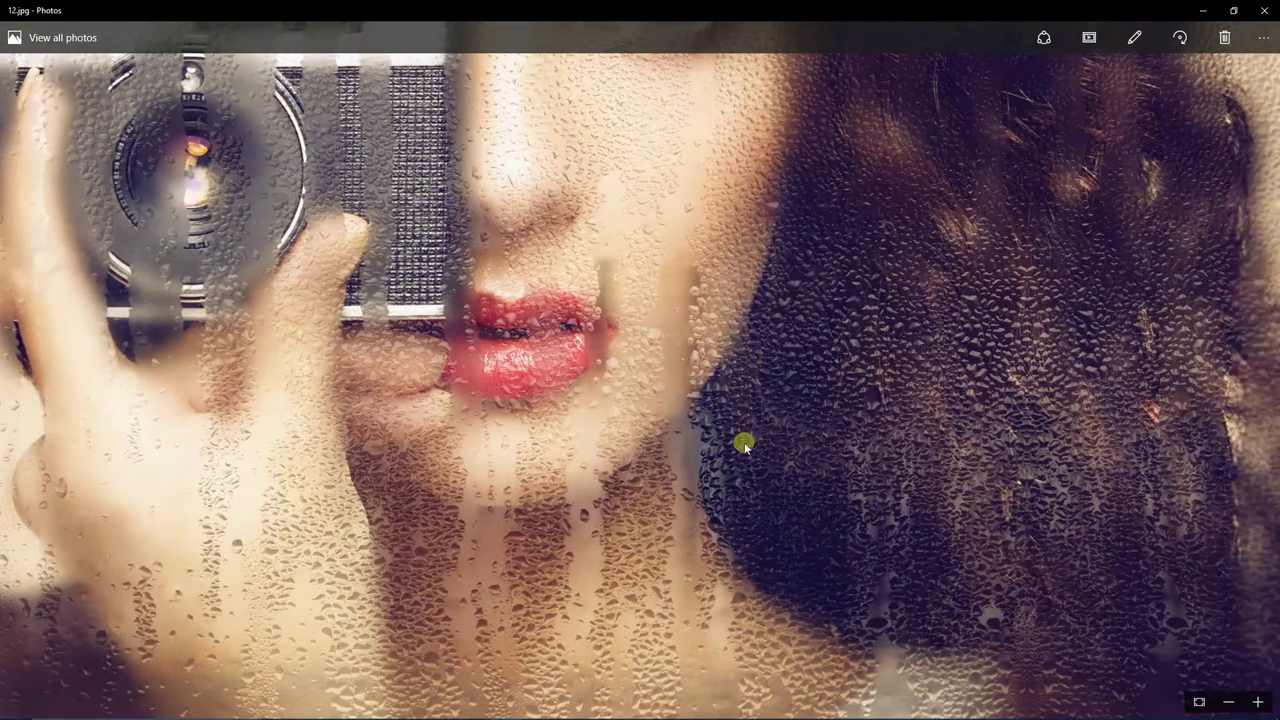
pyautogui.moveTo(673, 323); pyautogui.dragTo(851, 606)
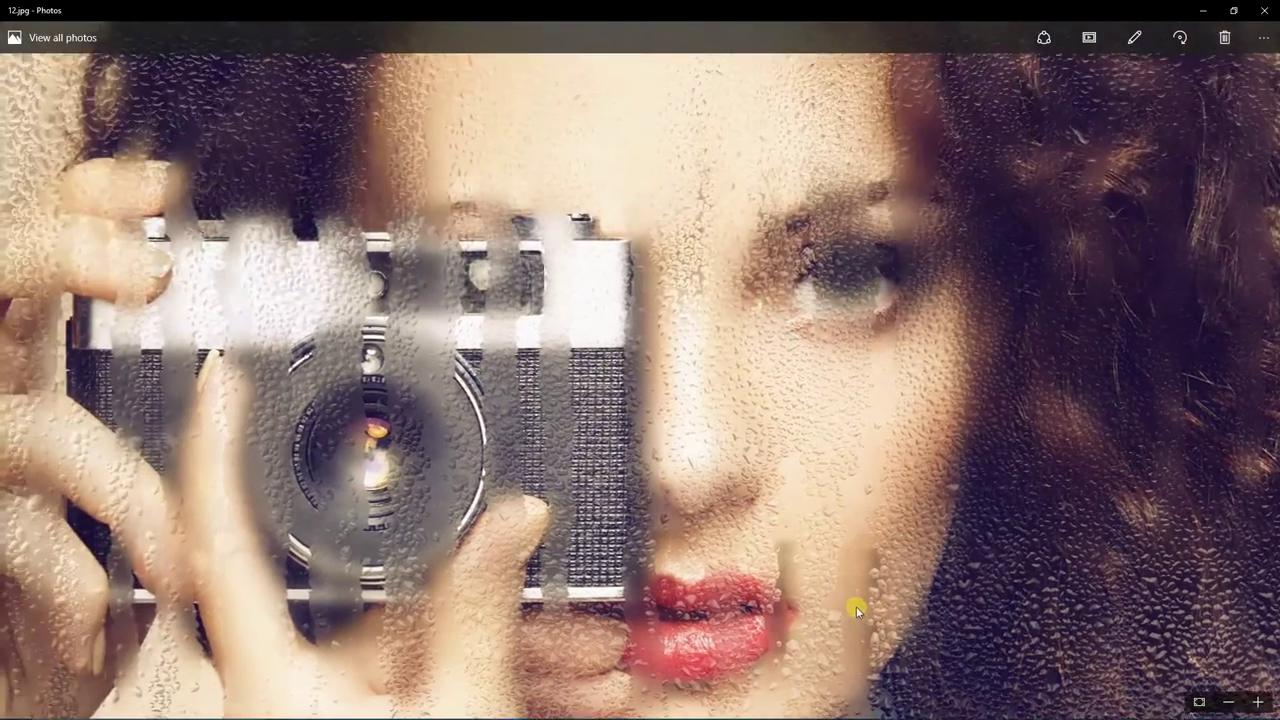
pyautogui.scroll(-2, 689, 388)
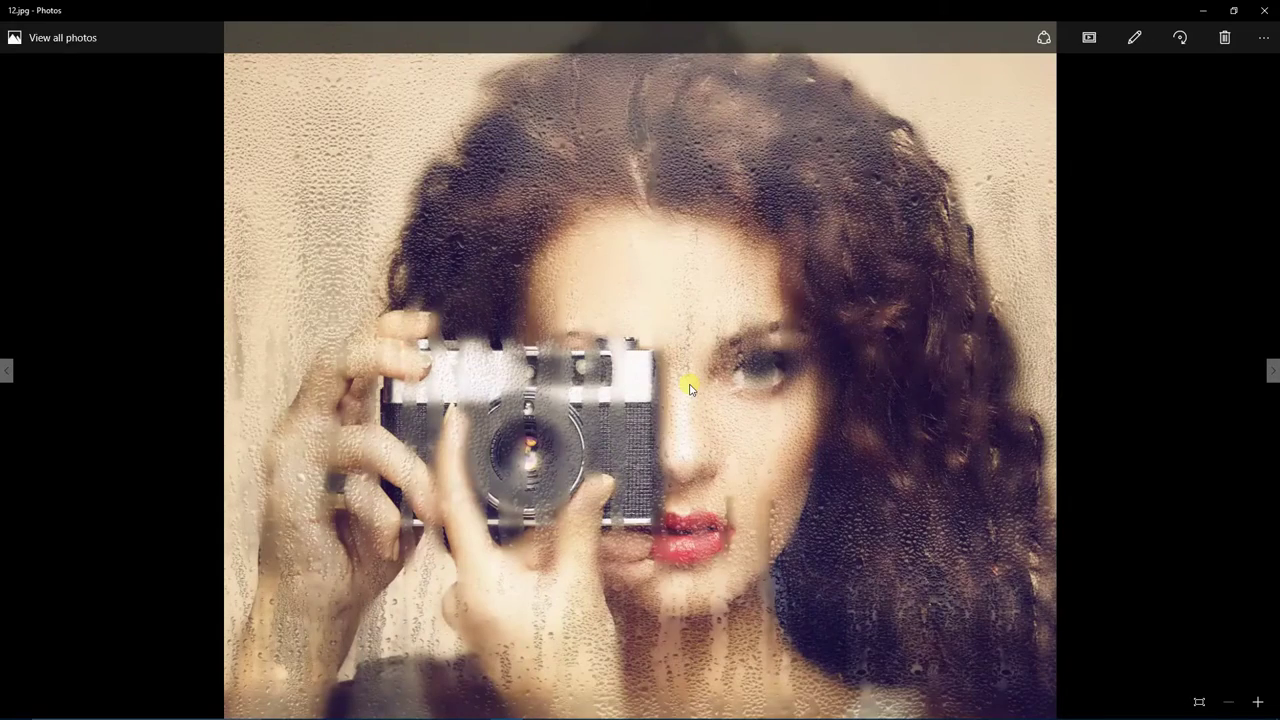
# - Zoom into the rainy lantern photo, pan over its top, leaves and base, then advance
pyautogui.press('Right')
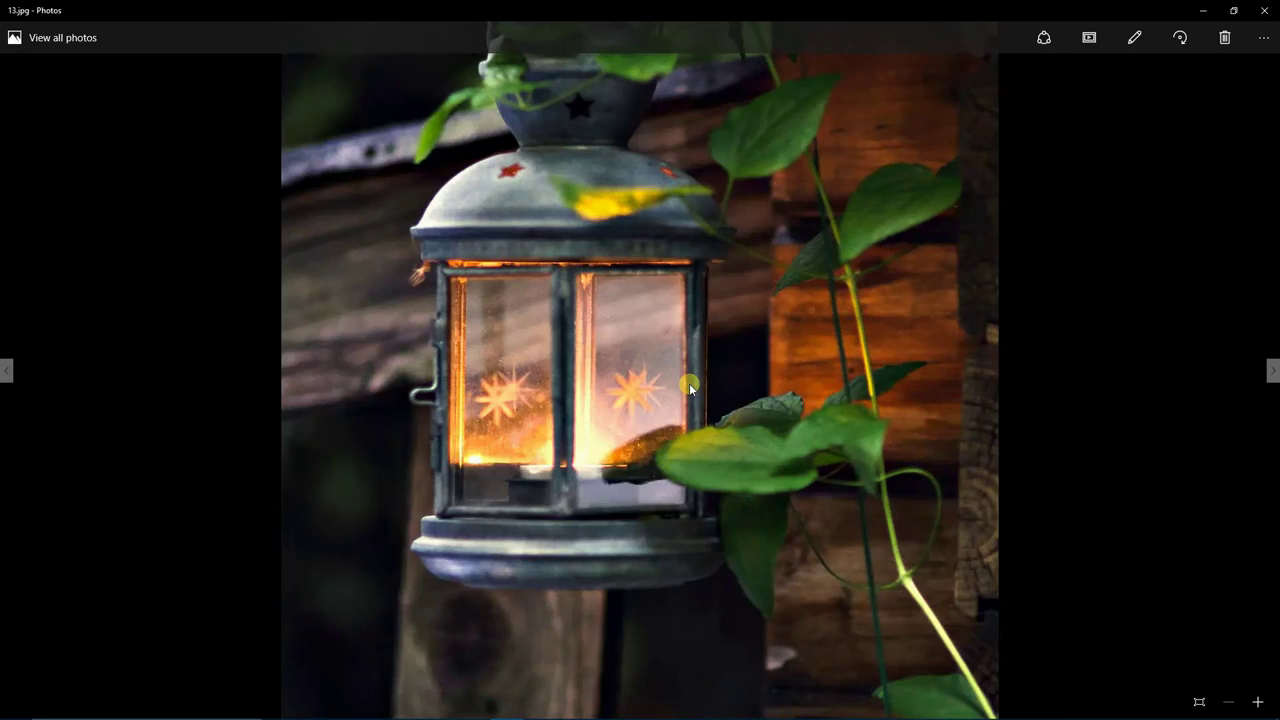
pyautogui.press('Right')
pyautogui.scroll(3, 655, 242)
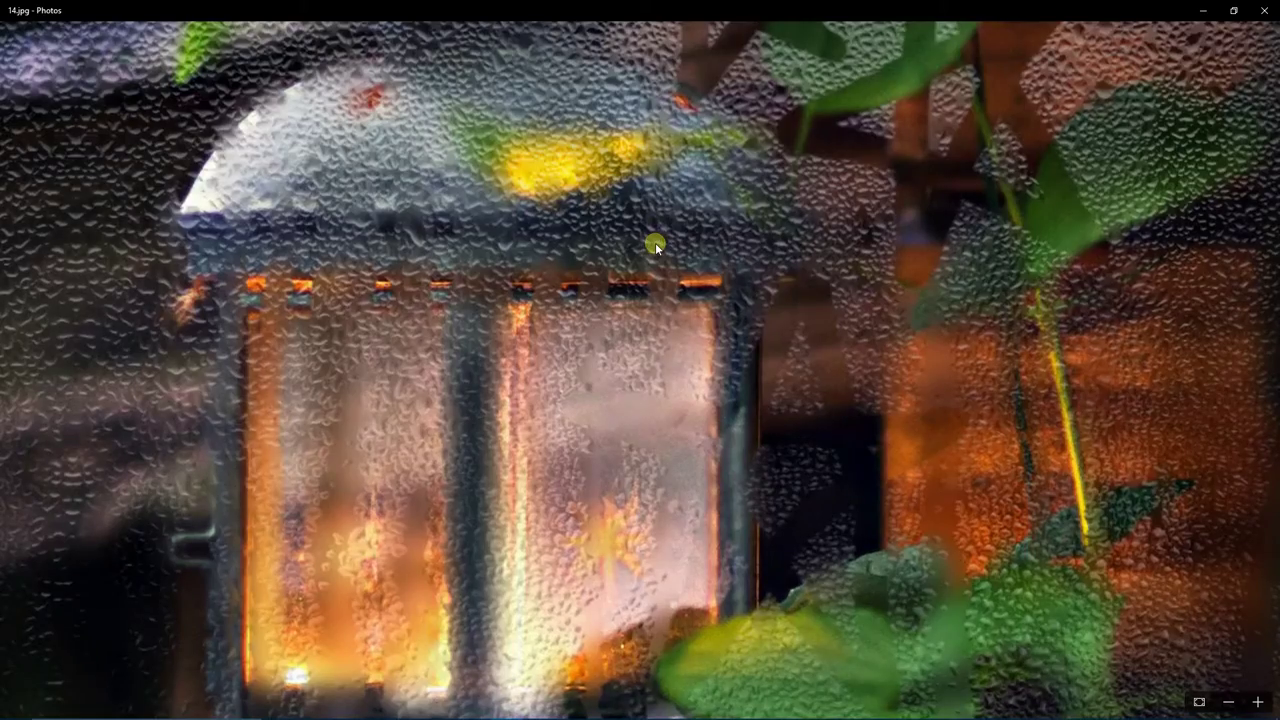
pyautogui.moveTo(918, 344); pyautogui.dragTo(1013, 569)
pyautogui.moveTo(1054, 442)
pyautogui.mouseDown()
pyautogui.moveTo(883, 466)
pyautogui.moveTo(863, 379)
pyautogui.mouseUp()
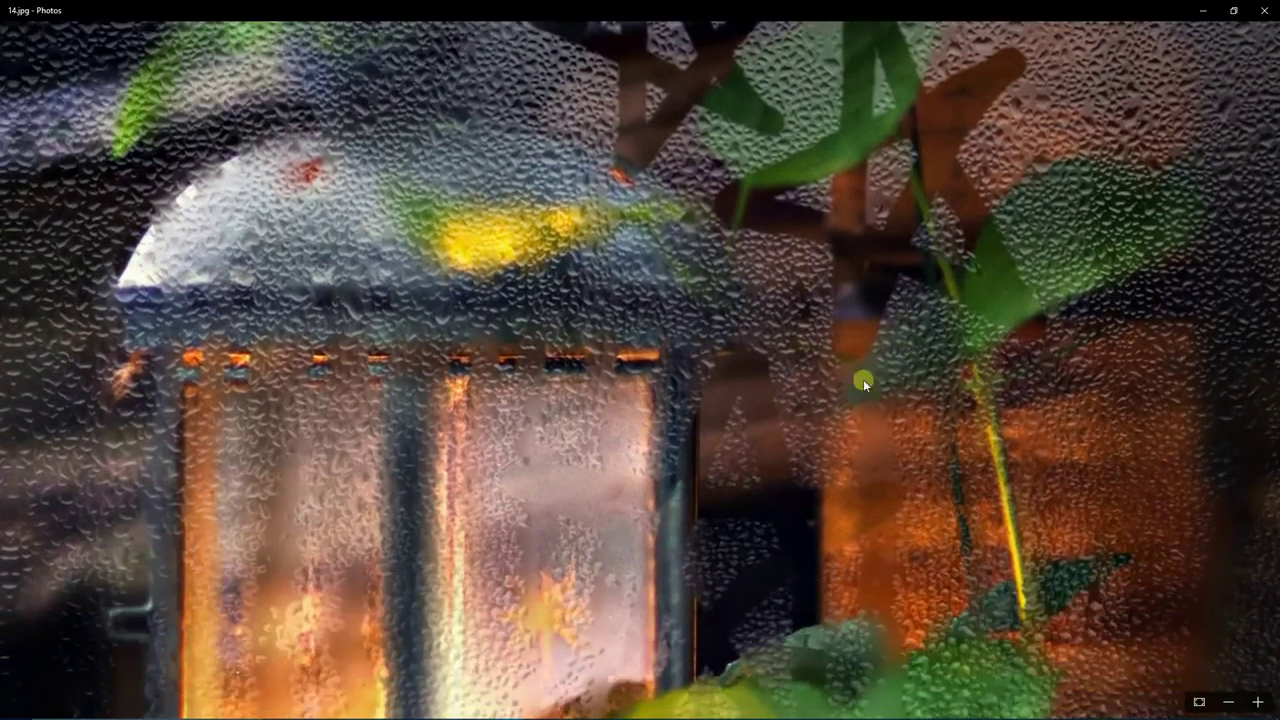
pyautogui.moveTo(729, 517); pyautogui.dragTo(822, 366)
pyautogui.moveTo(699, 566)
pyautogui.mouseDown()
pyautogui.moveTo(769, 430)
pyautogui.moveTo(871, 373)
pyautogui.mouseUp()
pyautogui.scroll(-5, 826, 373)
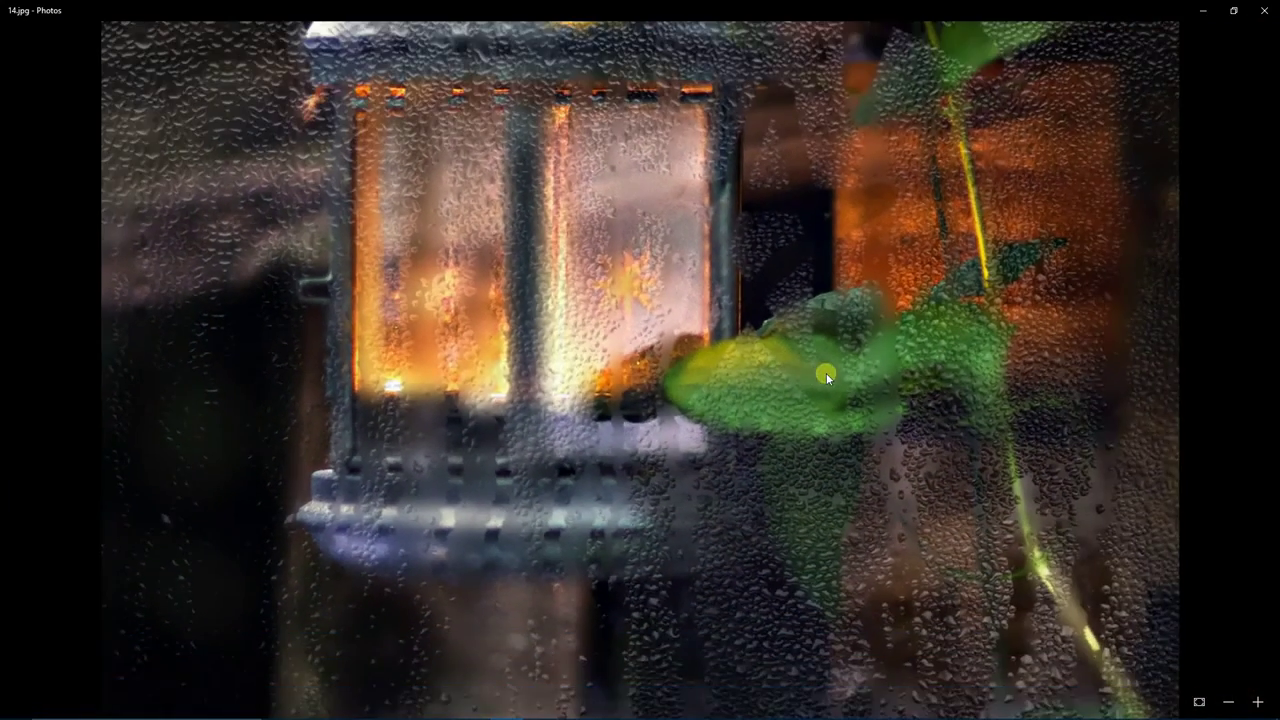
pyautogui.scroll(3, 750, 460)
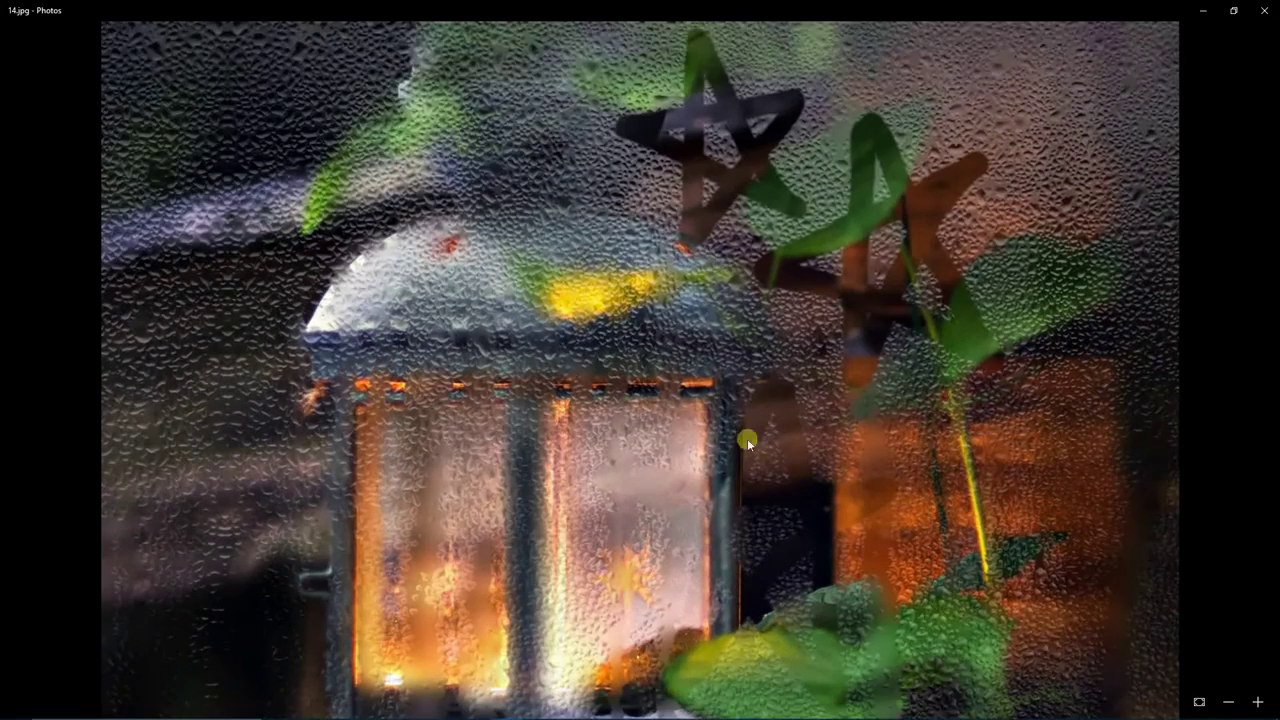
pyautogui.moveTo(748, 518); pyautogui.dragTo(757, 476)
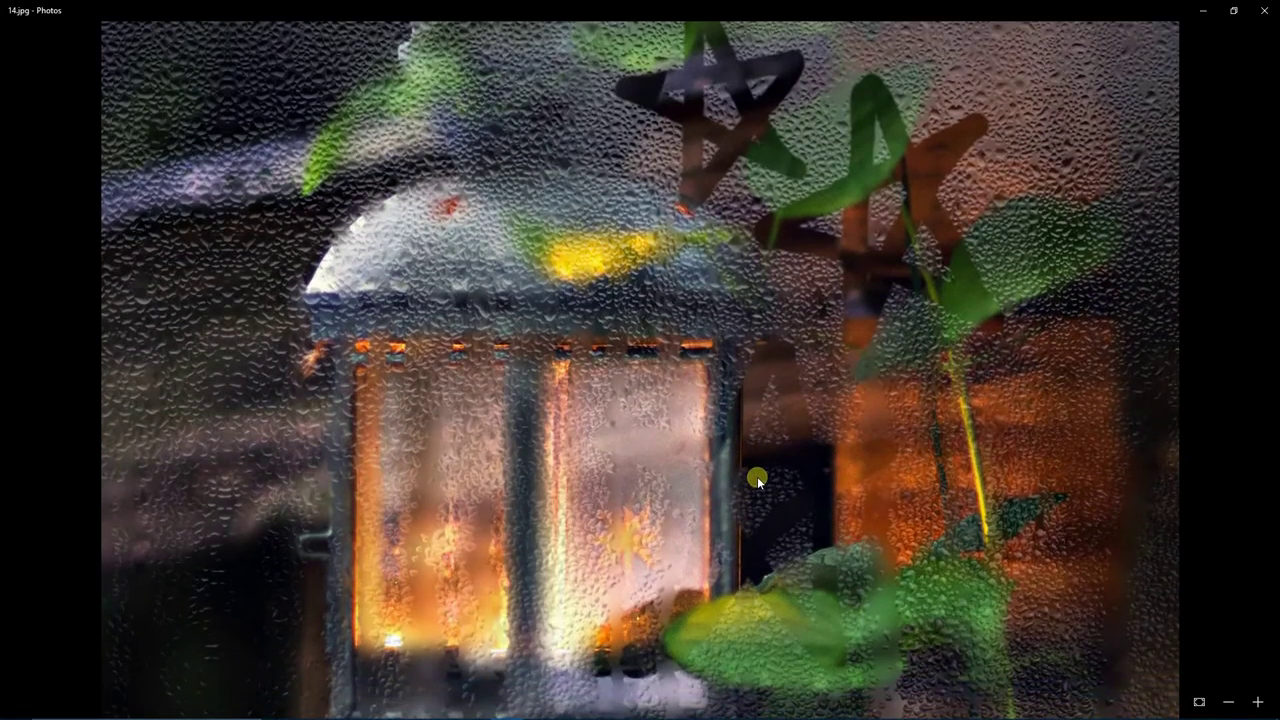
pyautogui.scroll(-2, 757, 479)
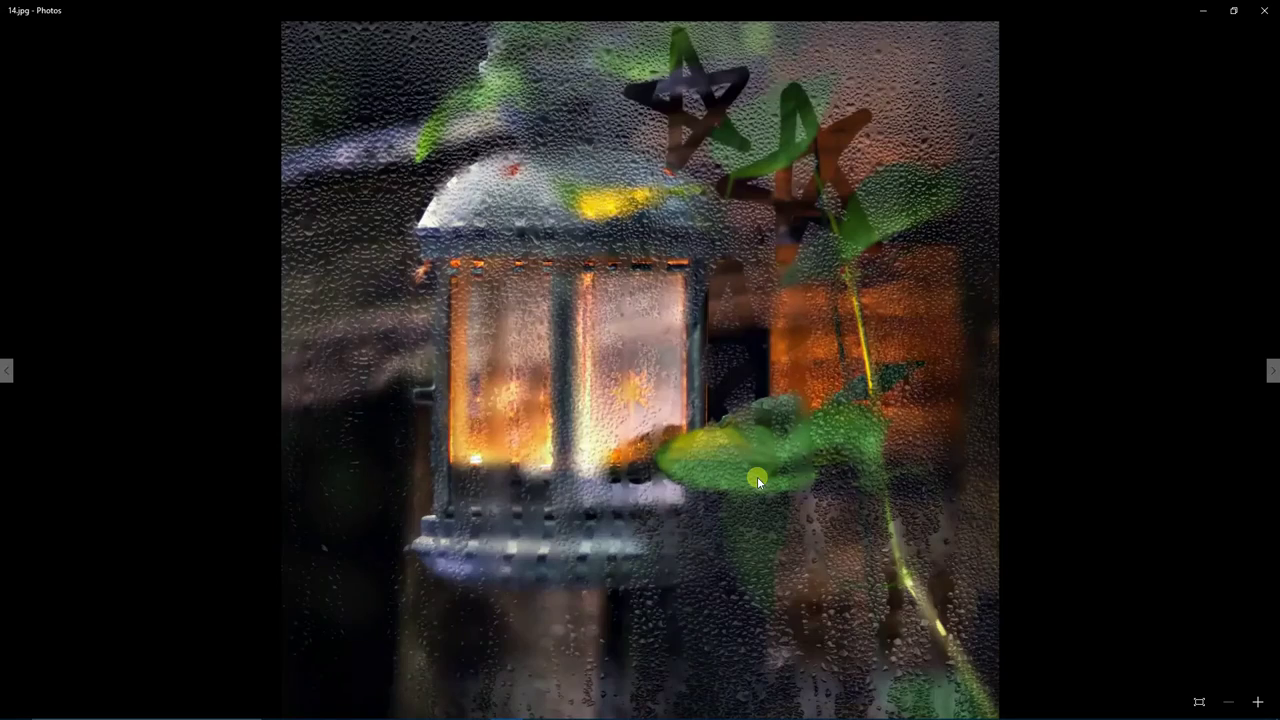
pyautogui.press('Right')
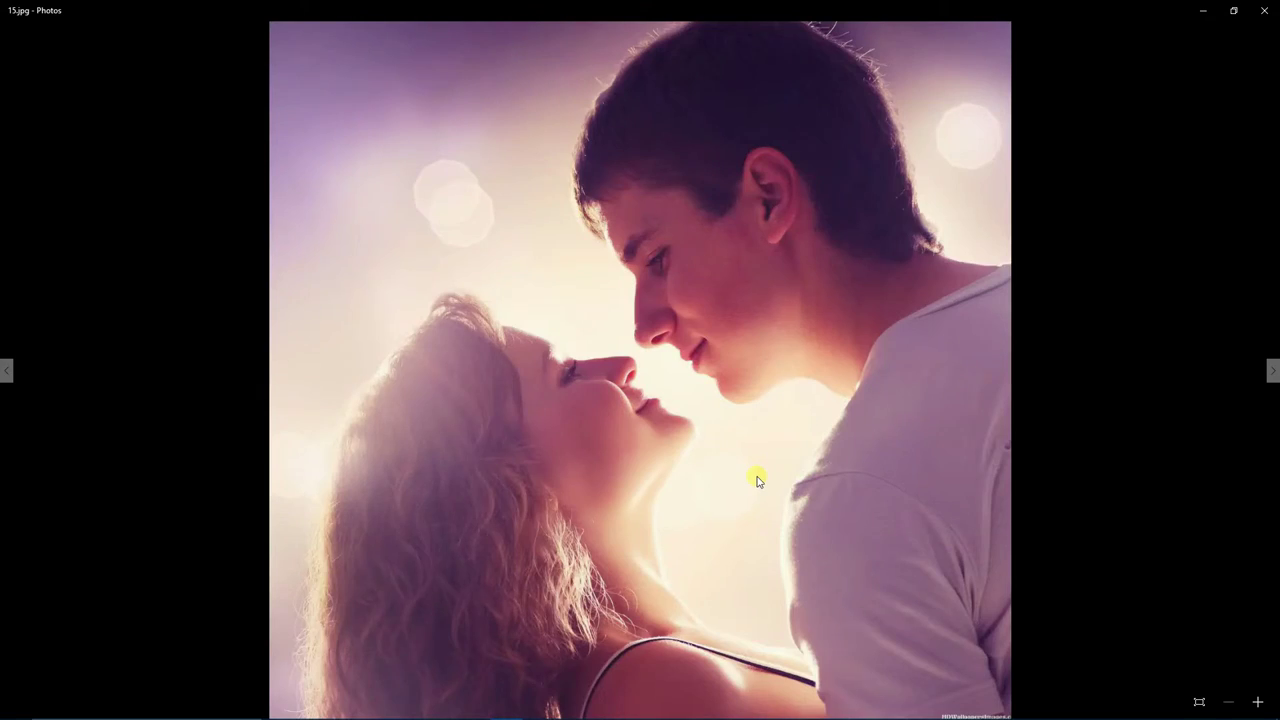
# - Zoom into the couple behind rainy glass, pan around their faces, then fit the photo
pyautogui.press('Right')
pyautogui.scroll(1, 669, 263)
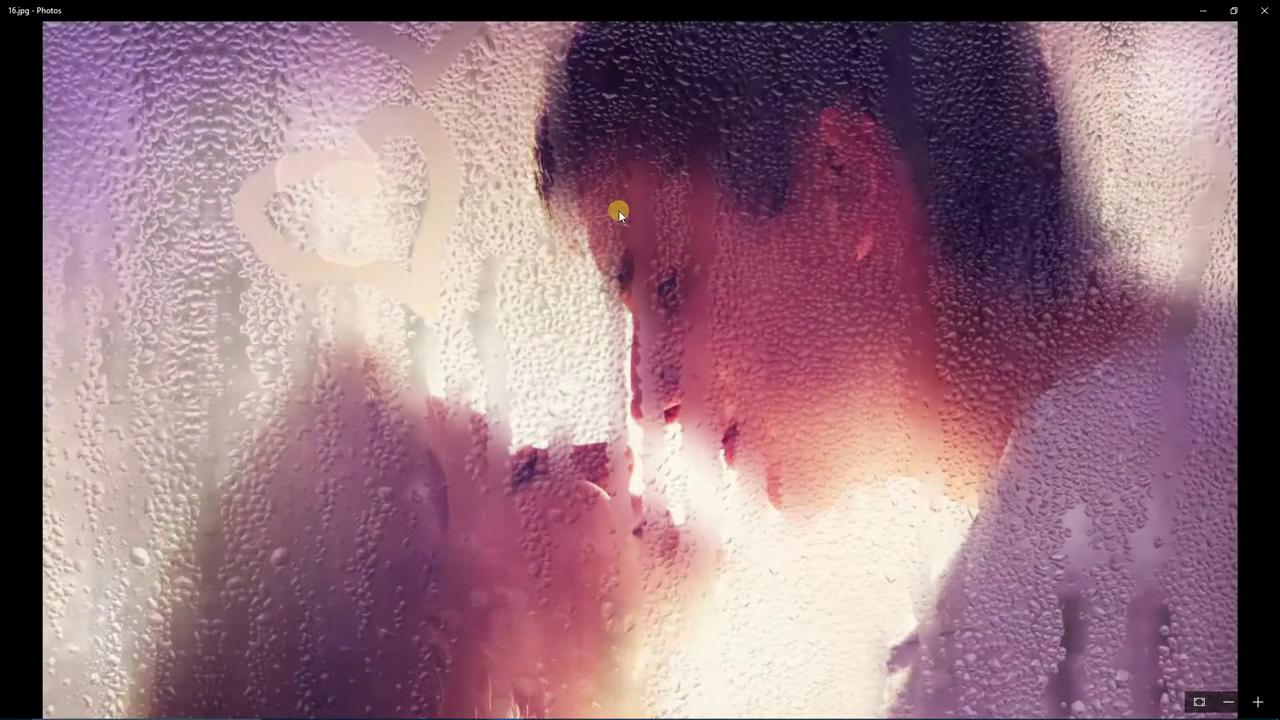
pyautogui.scroll(1, 570, 161)
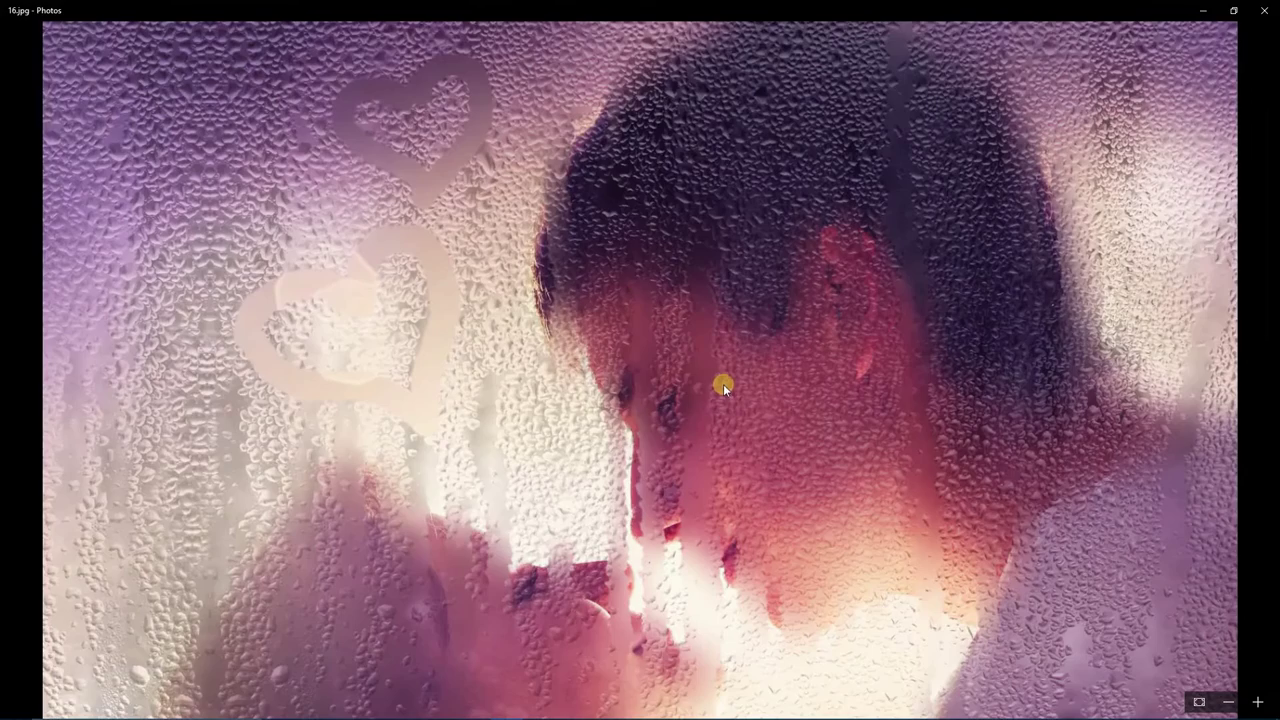
pyautogui.scroll(1, 520, 330)
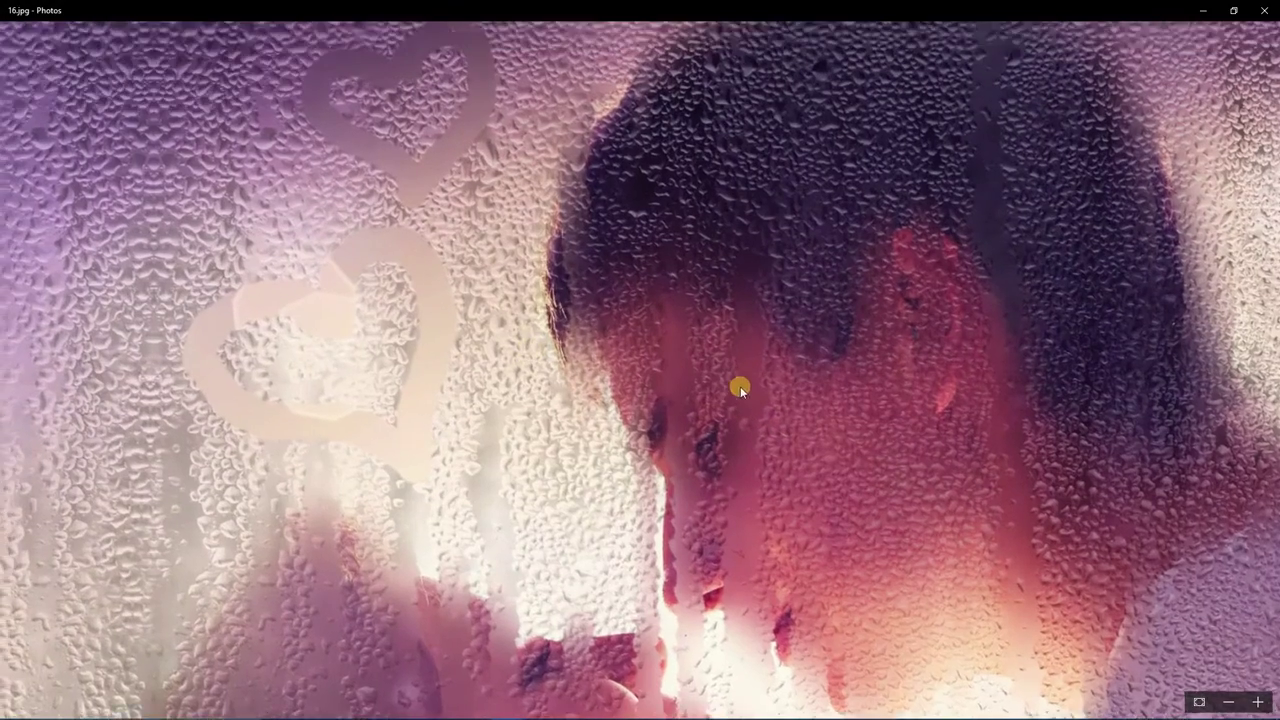
pyautogui.scroll(1, 740, 400)
pyautogui.moveTo(700, 386); pyautogui.dragTo(614, 254)
pyautogui.scroll(1, 726, 517)
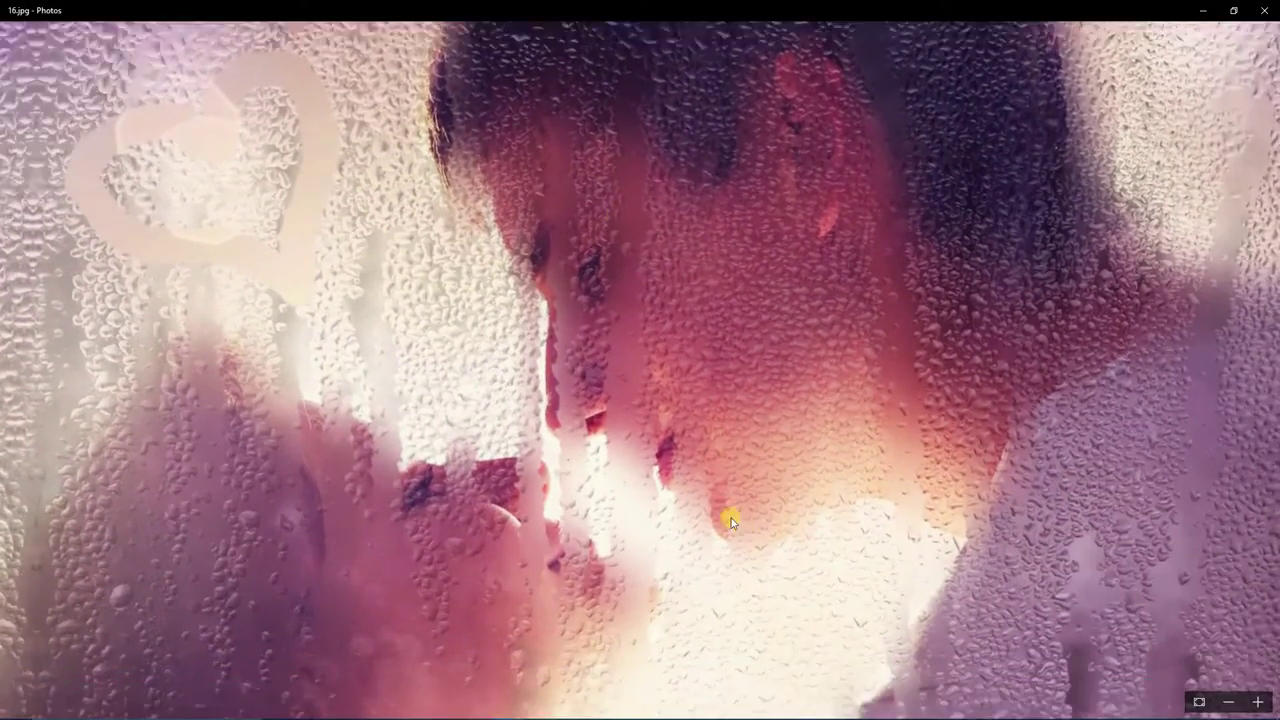
pyautogui.scroll(1, 720, 512)
pyautogui.scroll(1, 715, 480)
pyautogui.scroll(-2, 714, 456)
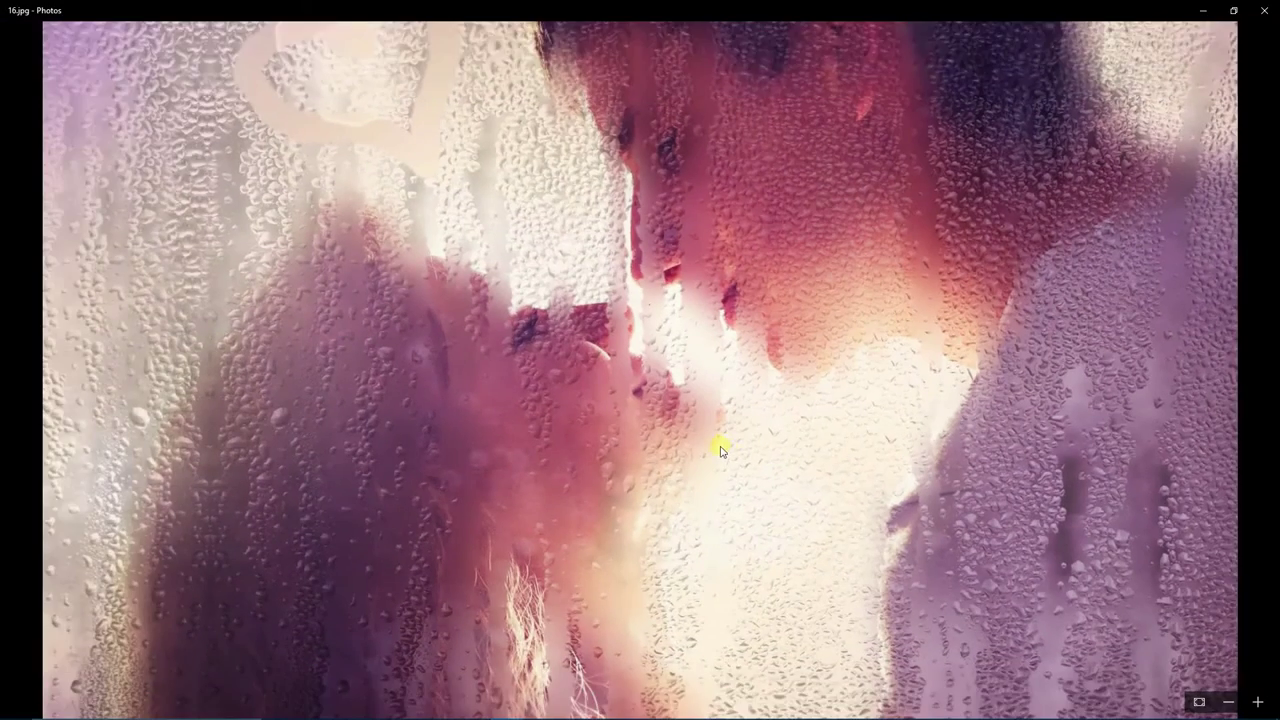
pyautogui.scroll(1, 750, 500)
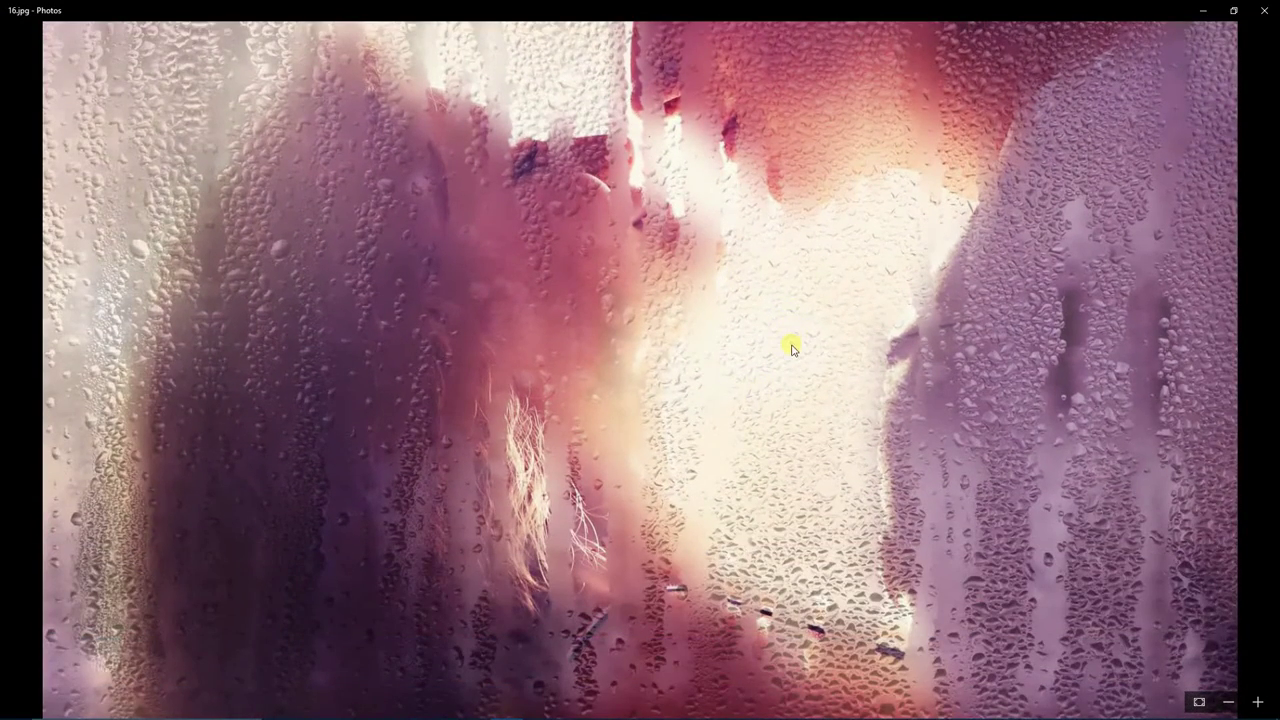
pyautogui.moveTo(812, 196)
pyautogui.mouseDown()
pyautogui.moveTo(797, 470)
pyautogui.moveTo(771, 517)
pyautogui.moveTo(777, 548)
pyautogui.mouseUp()
pyautogui.moveTo(834, 383); pyautogui.dragTo(838, 401)
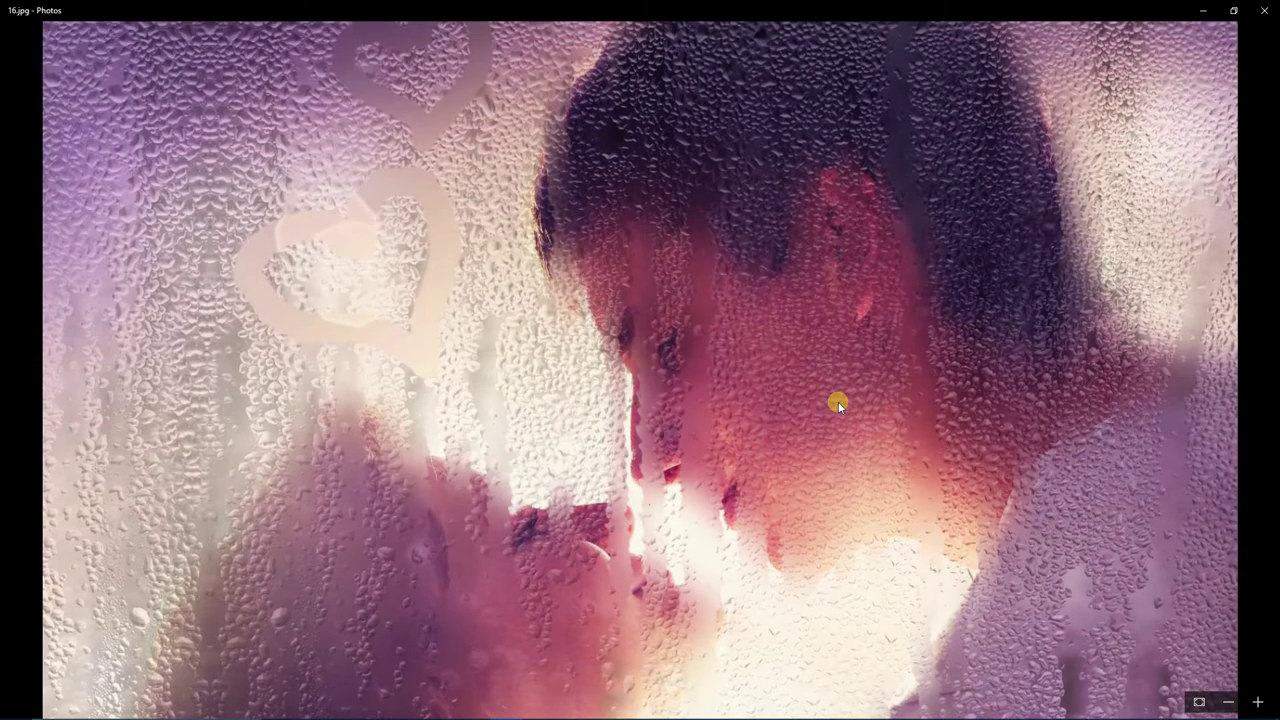
pyautogui.doubleClick(838, 401)
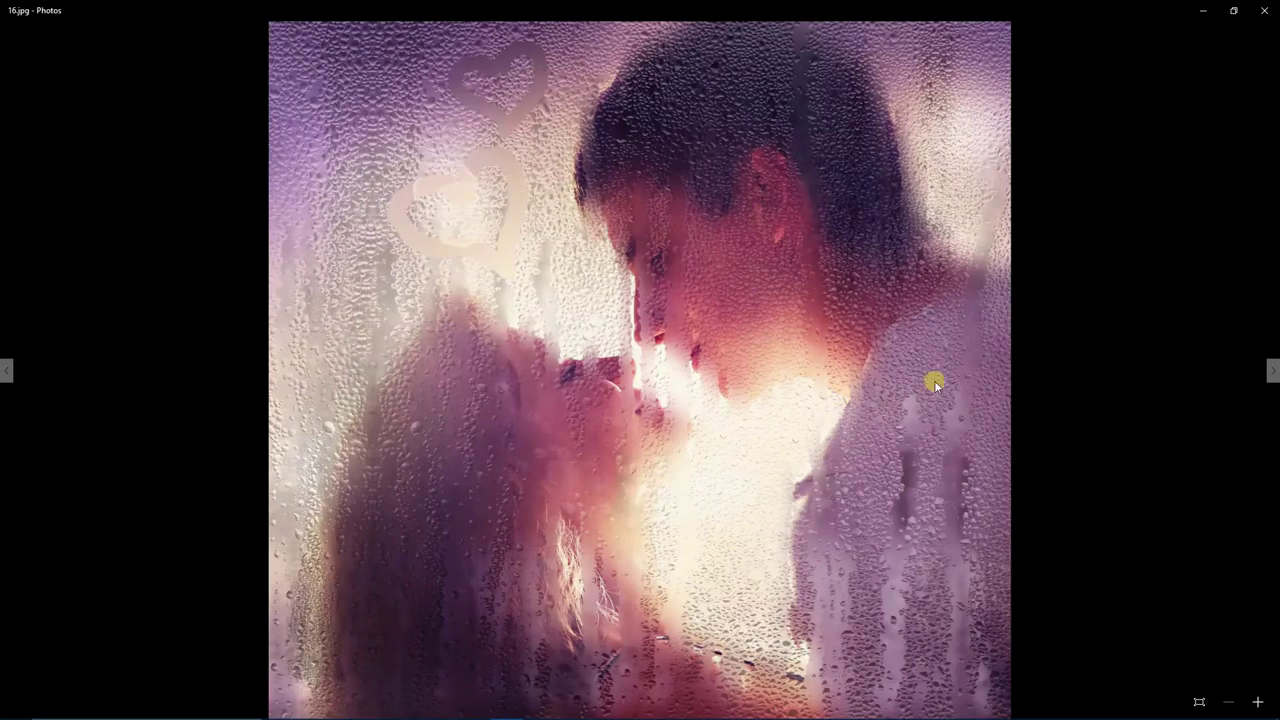
# - Go to the rain-glass teddy bear, zoom in and pan over its face and scarf
pyautogui.press('Right')
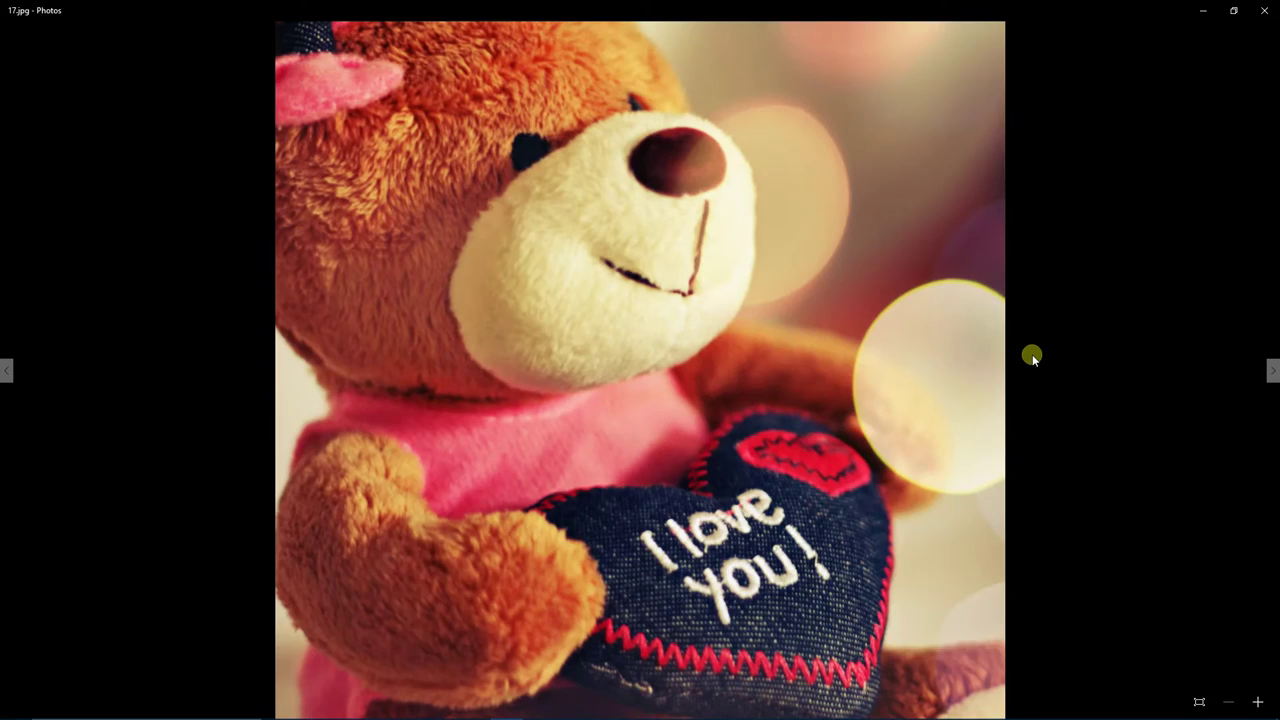
pyautogui.press('Right')
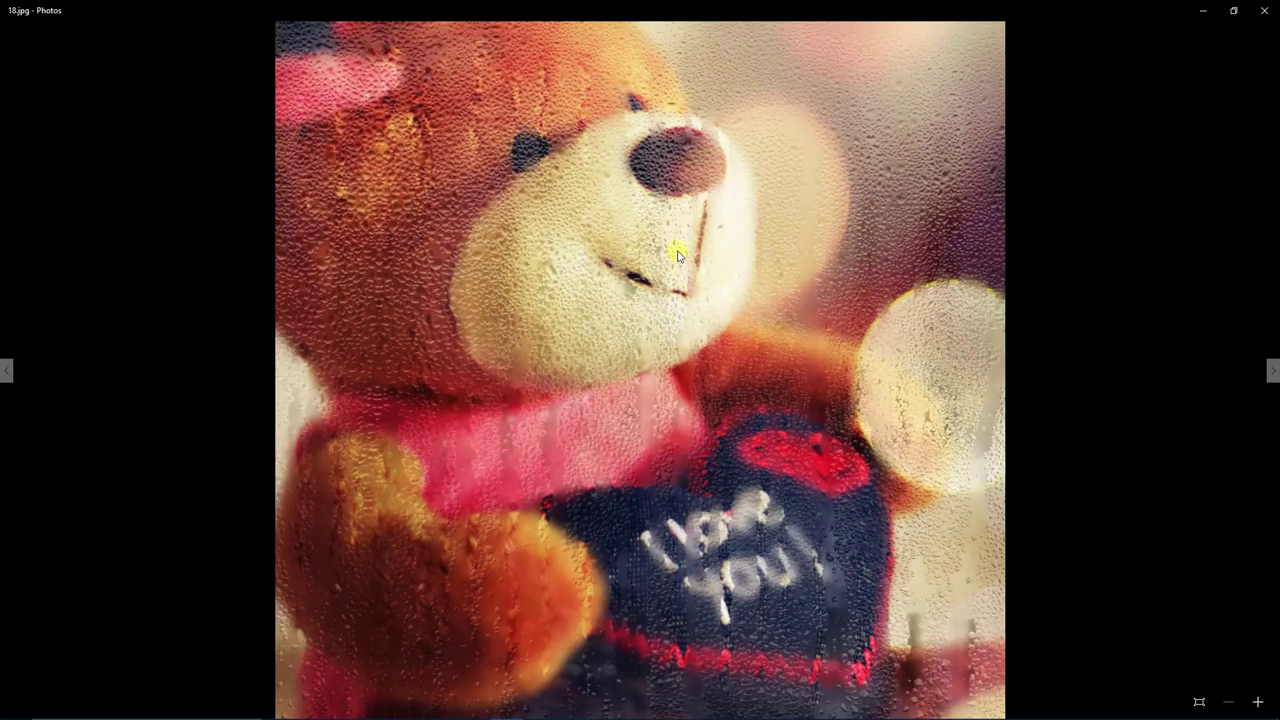
pyautogui.scroll(1, 677, 255)
pyautogui.scroll(1, 677, 250)
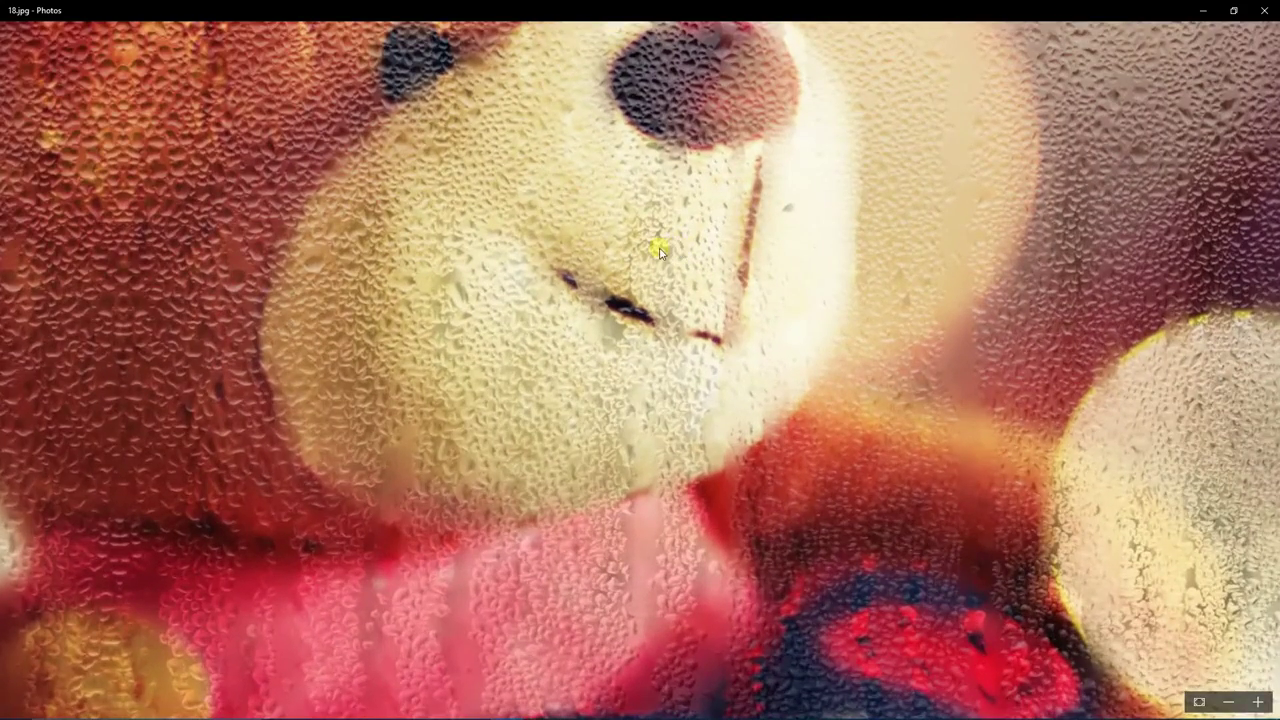
pyautogui.moveTo(659, 251); pyautogui.dragTo(737, 541)
pyautogui.moveTo(876, 523); pyautogui.dragTo(672, 328)
pyautogui.moveTo(677, 496); pyautogui.dragTo(653, 412)
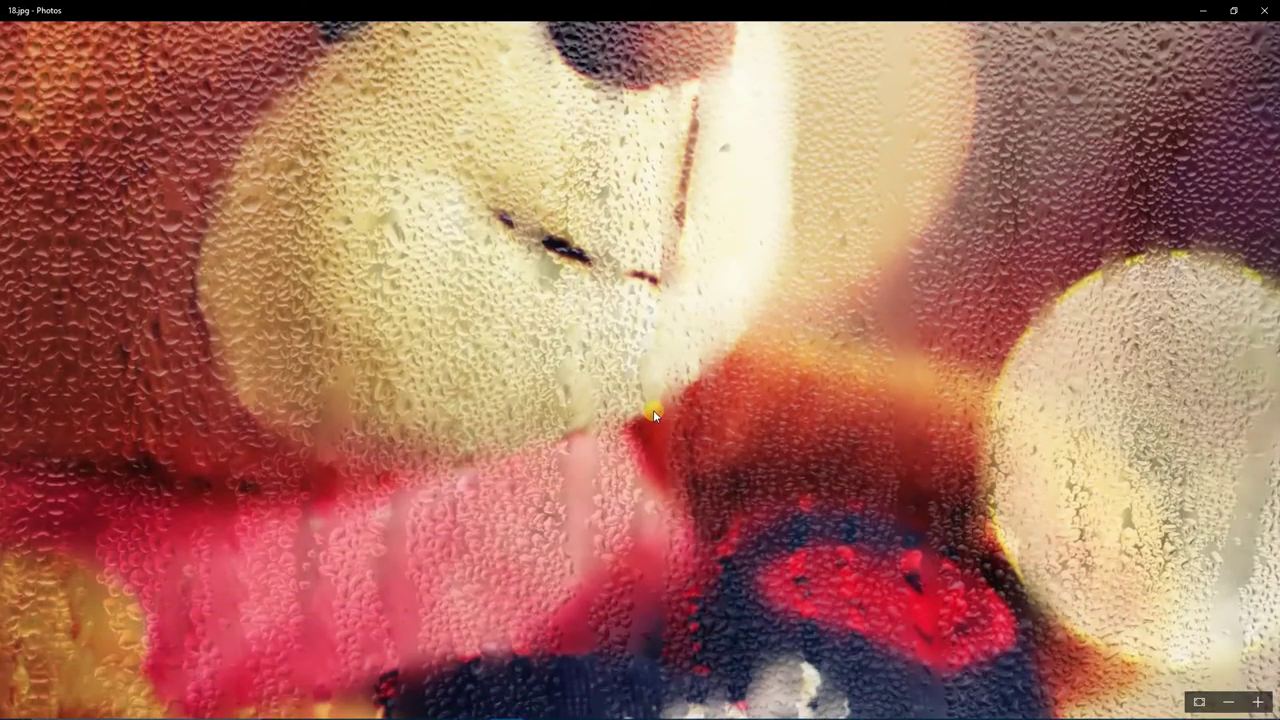
pyautogui.moveTo(706, 520); pyautogui.dragTo(700, 466)
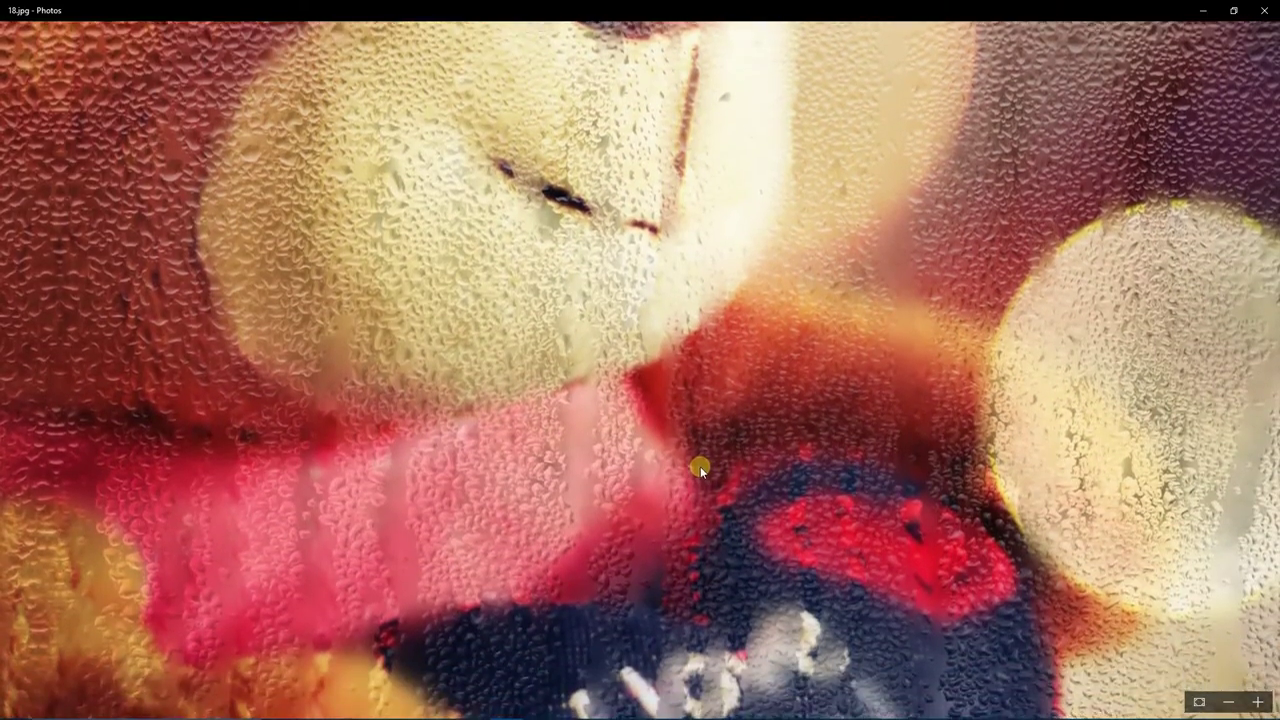
# - Inspect the bear's embroidered 'I love you' heart and face, then advance to 20.jpg
pyautogui.scroll(2, 700, 466)
pyautogui.moveTo(781, 531)
pyautogui.mouseDown()
pyautogui.moveTo(740, 506)
pyautogui.moveTo(809, 434)
pyautogui.mouseUp()
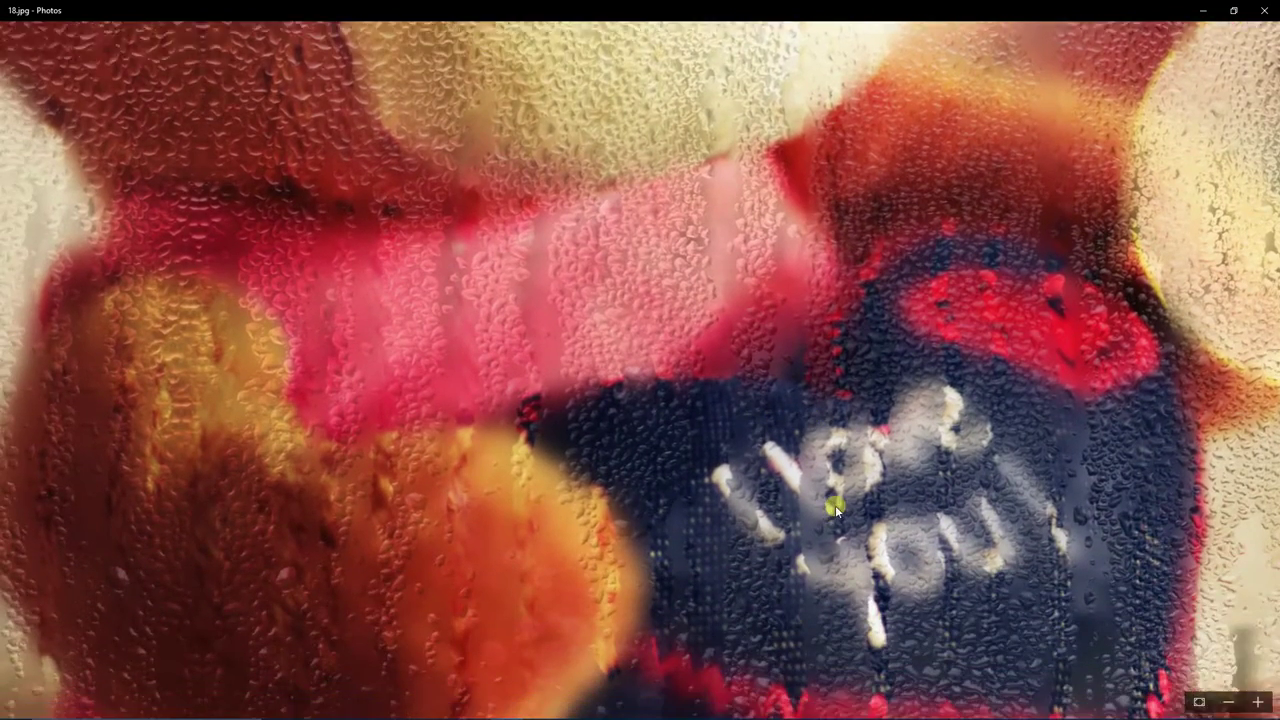
pyautogui.moveTo(835, 508)
pyautogui.mouseDown()
pyautogui.moveTo(828, 380)
pyautogui.moveTo(763, 377)
pyautogui.mouseUp()
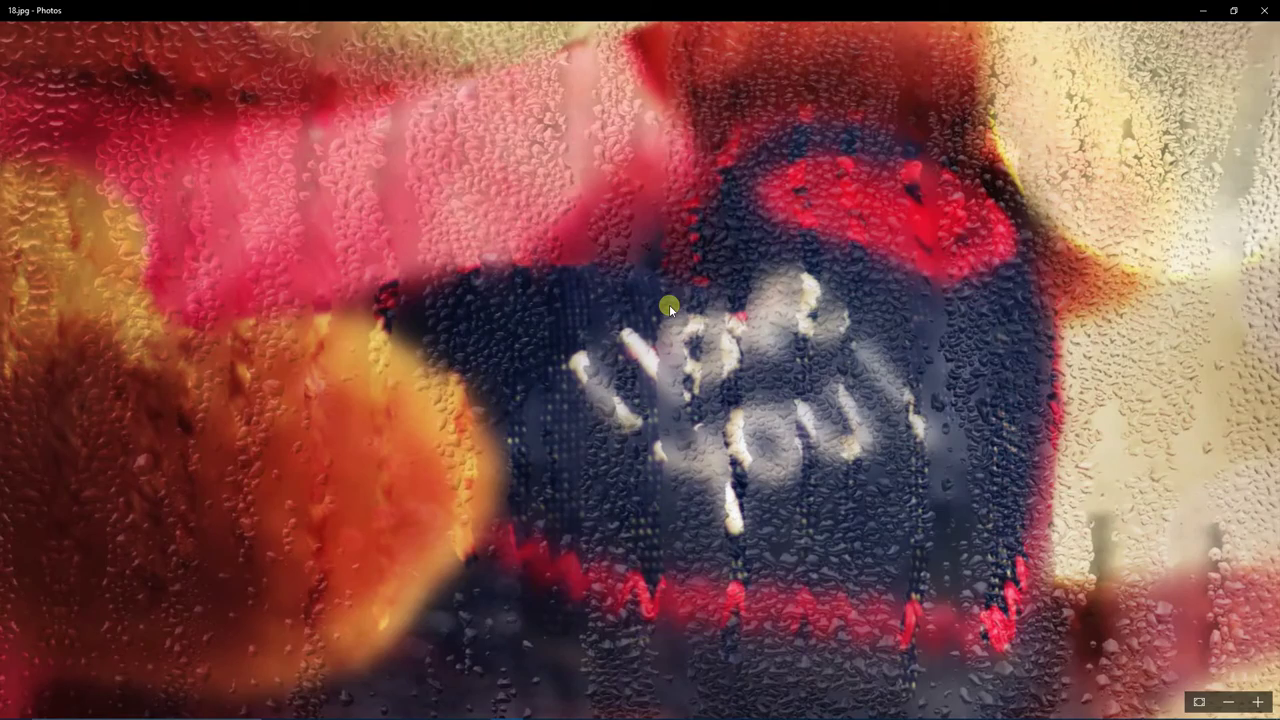
pyautogui.moveTo(669, 304)
pyautogui.mouseDown()
pyautogui.moveTo(752, 448)
pyautogui.moveTo(850, 563)
pyautogui.mouseUp()
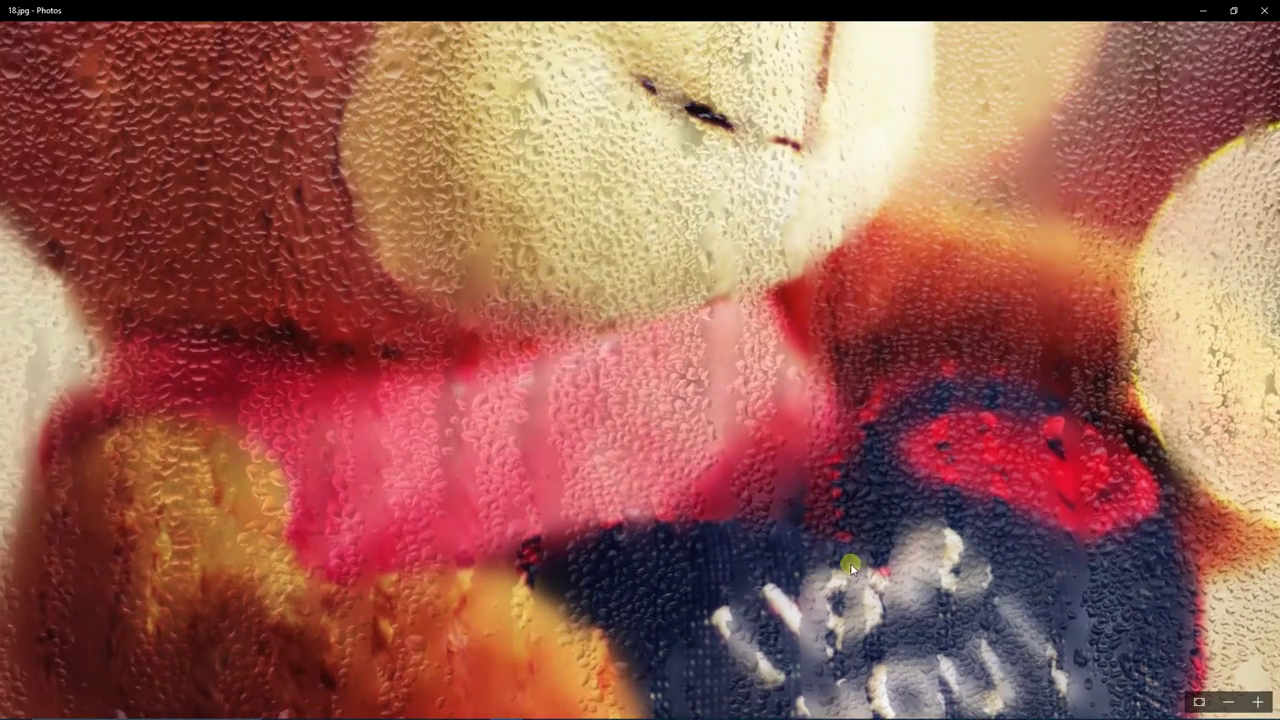
pyautogui.moveTo(843, 386); pyautogui.dragTo(943, 651)
pyautogui.moveTo(943, 466); pyautogui.dragTo(905, 615)
pyautogui.scroll(-3, 943, 459)
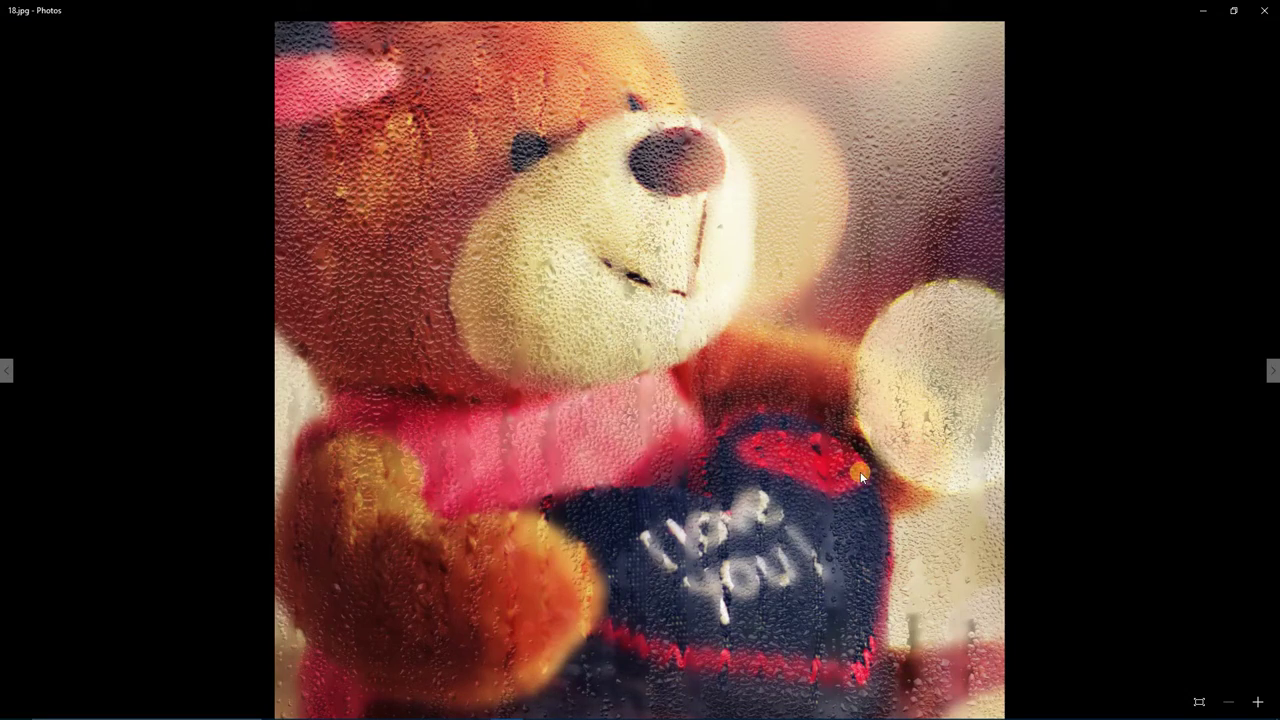
pyautogui.press('Right')
pyautogui.press('Right')
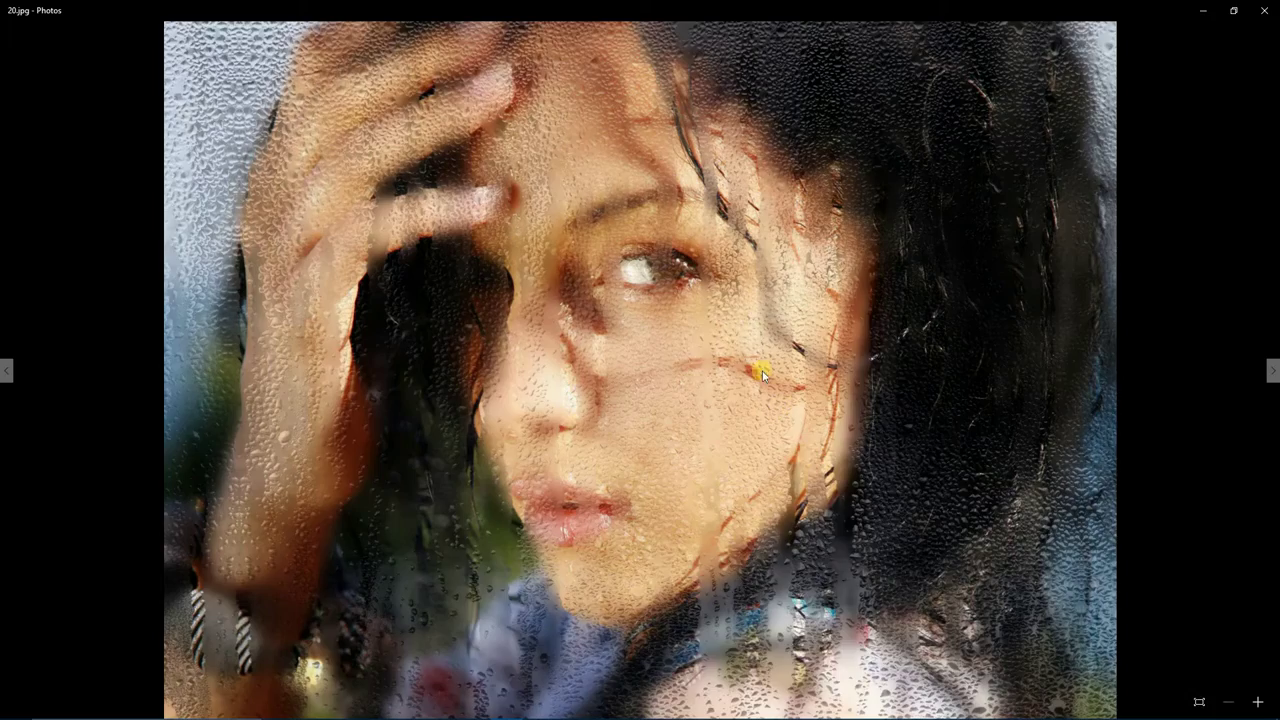
# - Zoom into portrait 20.jpg and pan around the woman's eye, hand, lips and chin
pyautogui.scroll(2, 655, 350)
pyautogui.scroll(2, 655, 350)
pyautogui.scroll(2, 655, 350)
pyautogui.moveTo(655, 350); pyautogui.dragTo(783, 603)
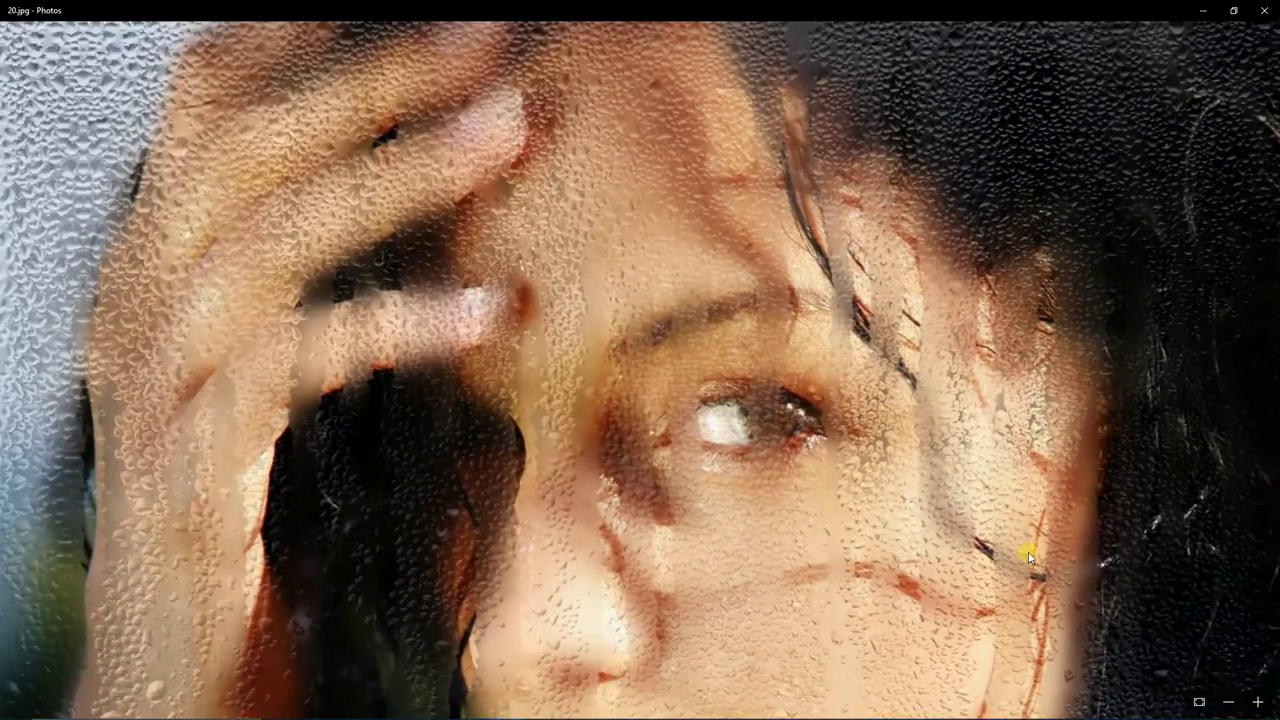
pyautogui.moveTo(1028, 552)
pyautogui.mouseDown()
pyautogui.moveTo(727, 578)
pyautogui.moveTo(790, 330)
pyautogui.mouseUp()
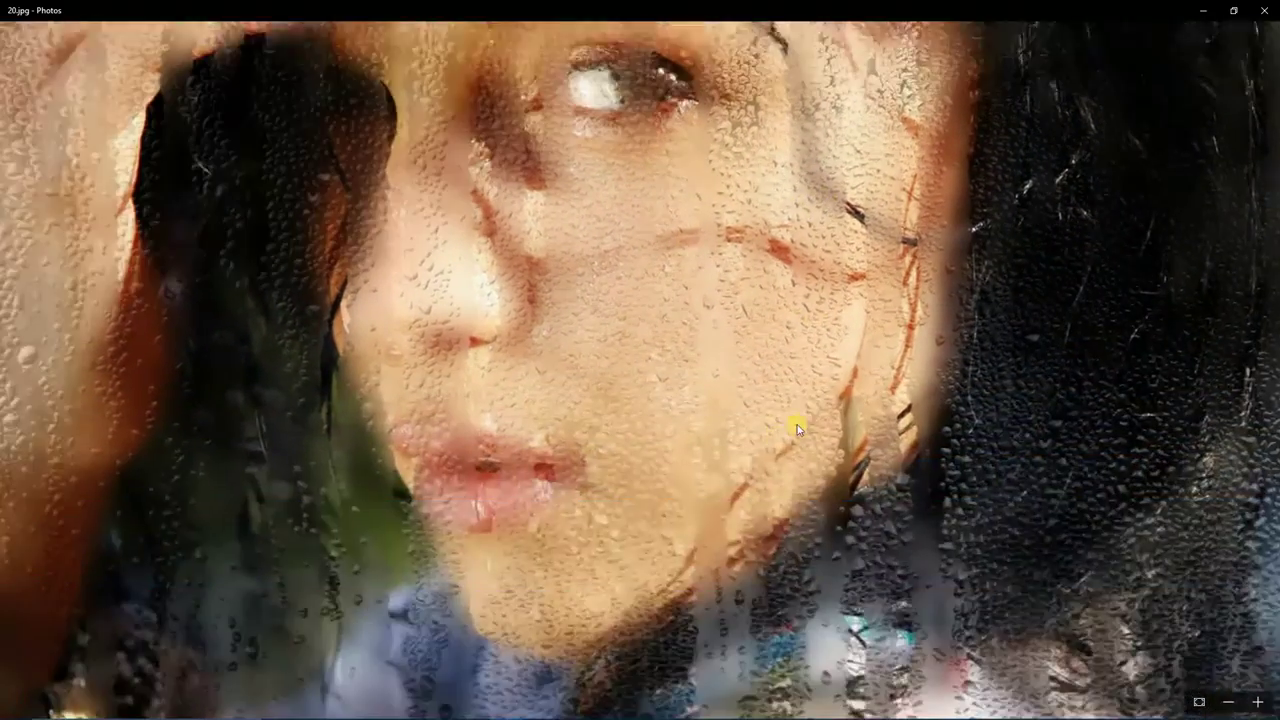
pyautogui.moveTo(690, 556)
pyautogui.mouseDown()
pyautogui.moveTo(867, 331)
pyautogui.moveTo(1006, 354)
pyautogui.moveTo(877, 505)
pyautogui.mouseUp()
pyautogui.moveTo(854, 331); pyautogui.dragTo(847, 347)
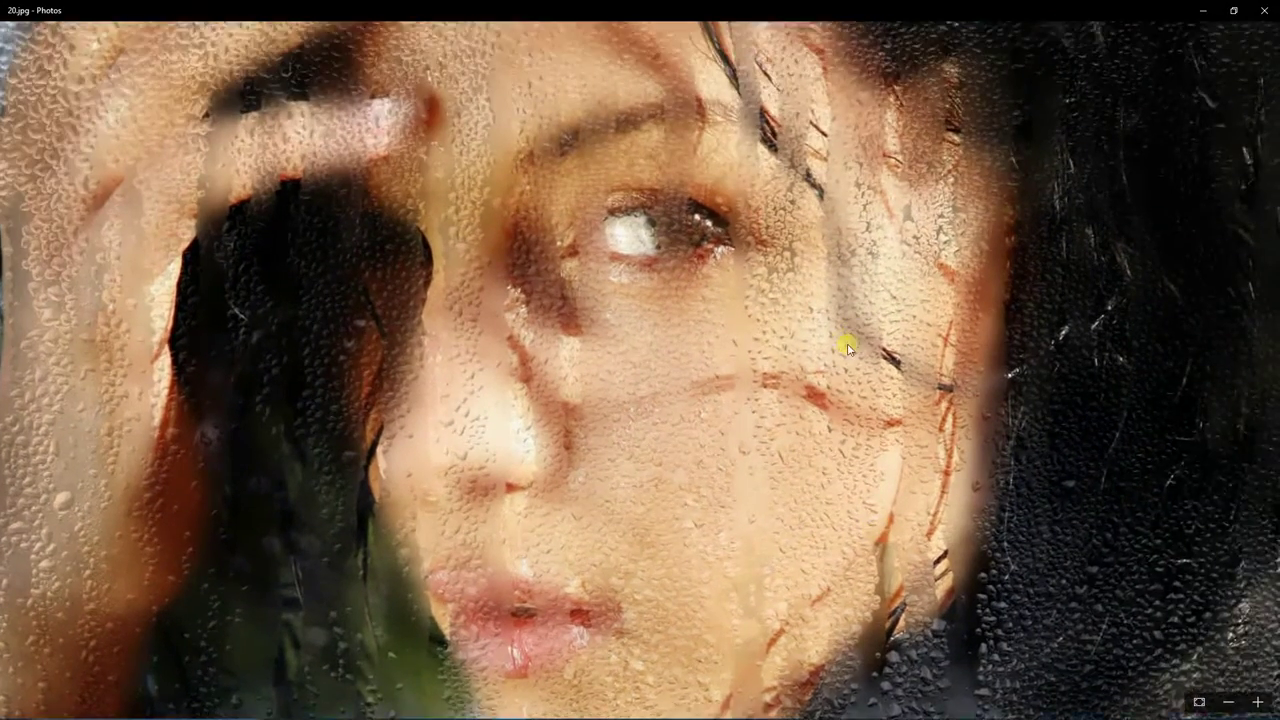
pyautogui.scroll(-1, 843, 375)
pyautogui.scroll(-1, 843, 375)
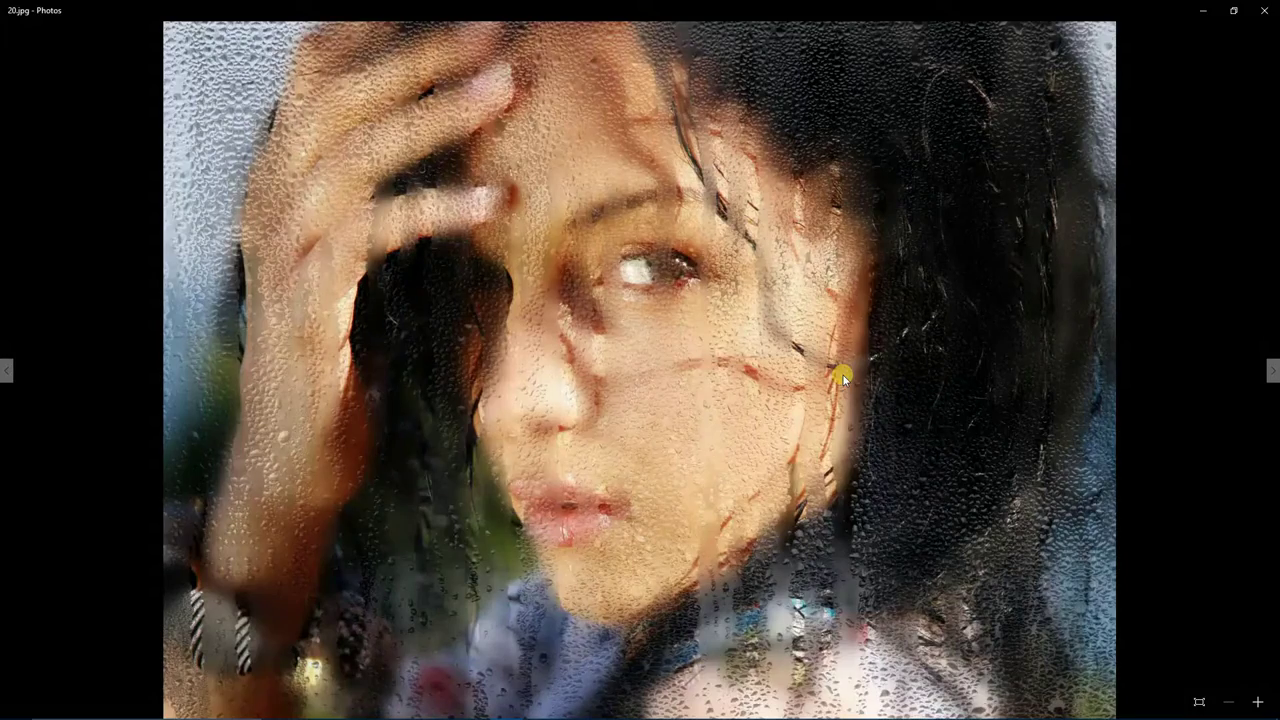
# - Move to the yellow flower photo 22.jpg, zoom in, then fit it to the window
pyautogui.press('Right')
pyautogui.press('Right')
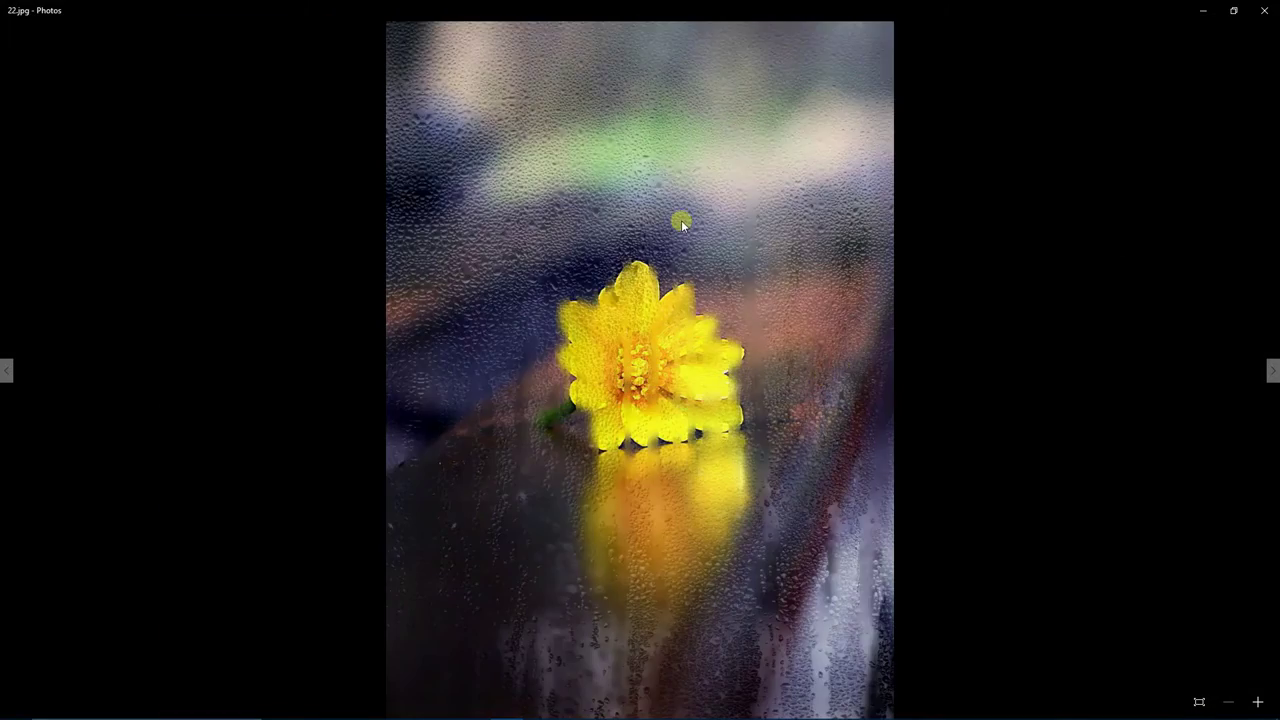
pyautogui.scroll(1, 681, 224)
pyautogui.scroll(1, 681, 224)
pyautogui.moveTo(705, 258)
pyautogui.mouseDown()
pyautogui.moveTo(754, 577)
pyautogui.moveTo(733, 618)
pyautogui.mouseUp()
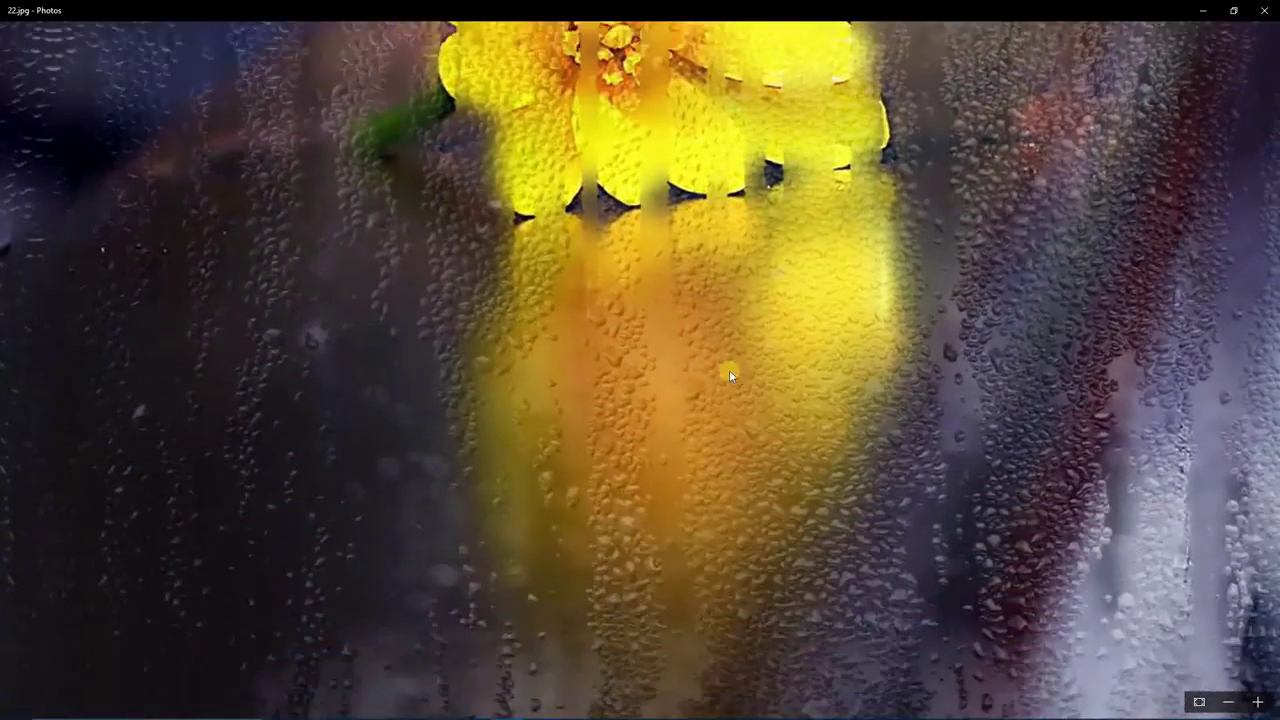
pyautogui.click(755, 528)
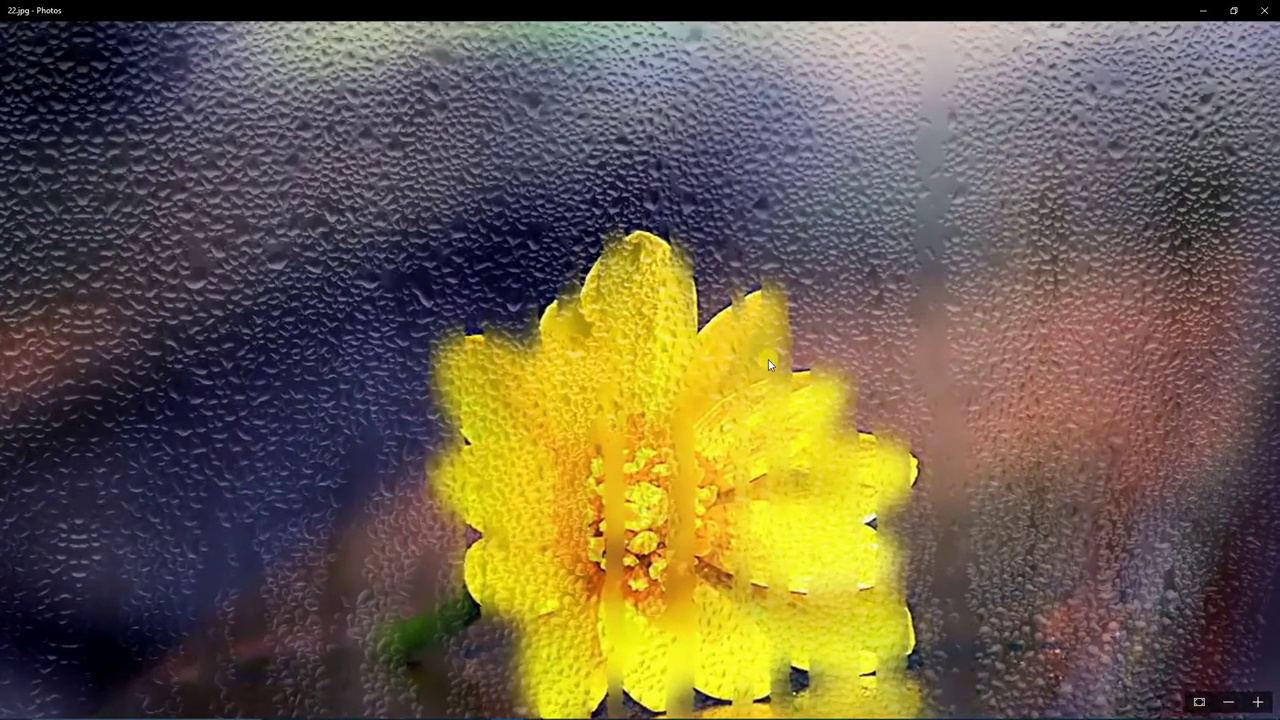
pyautogui.click(768, 362)
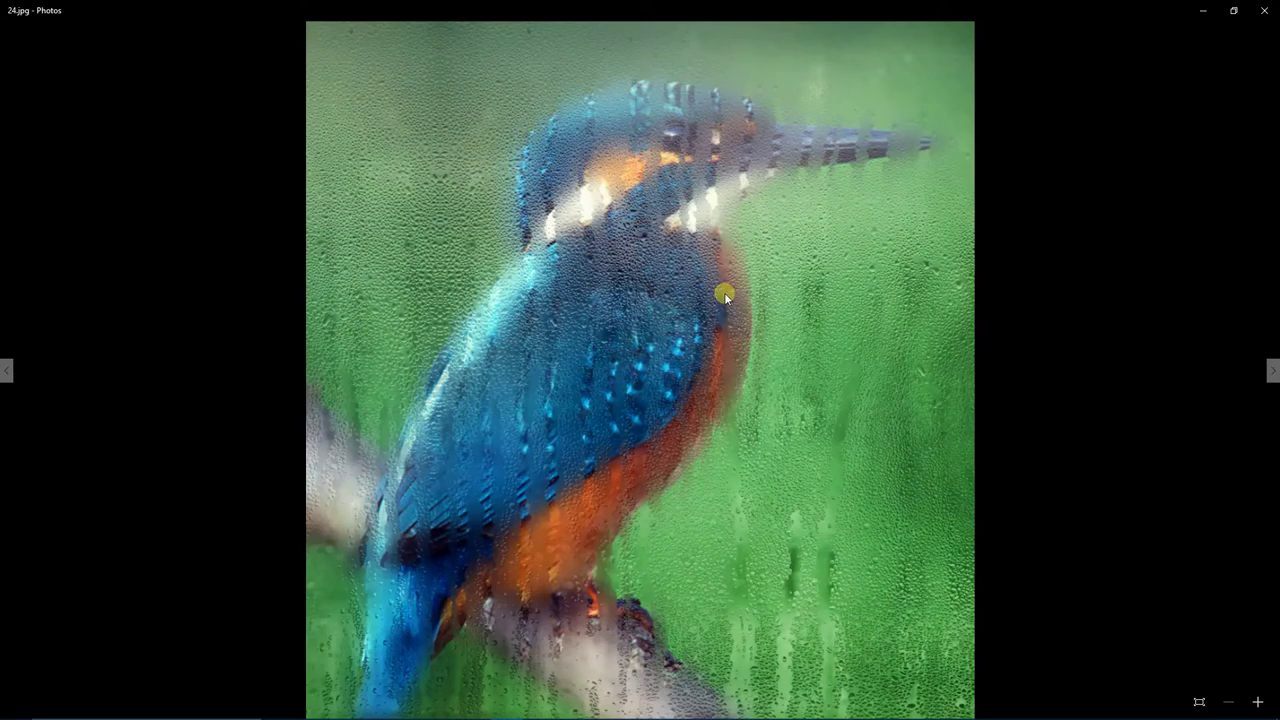
# - Inspect the kingfisher's body, perch and beak in 24.jpg, then advance to 25.jpg
pyautogui.scroll(2, 725, 293)
pyautogui.scroll(-2, 724, 288)
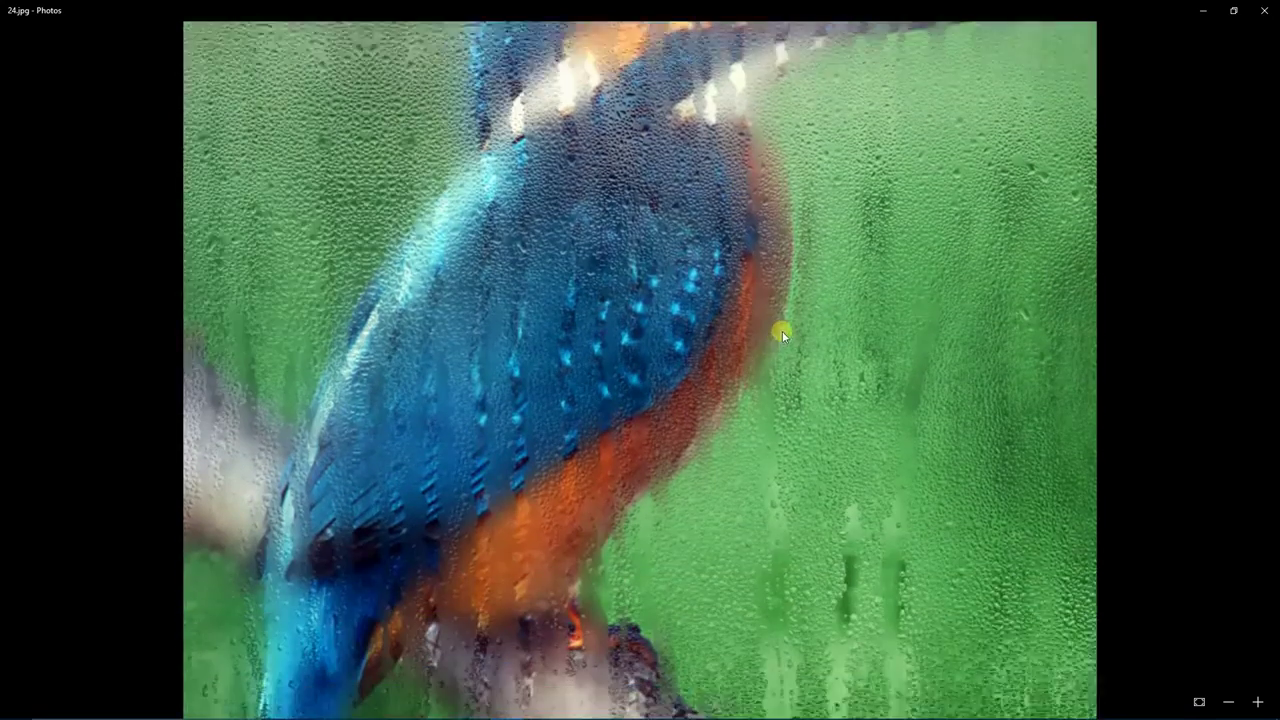
pyautogui.moveTo(767, 523); pyautogui.dragTo(792, 234)
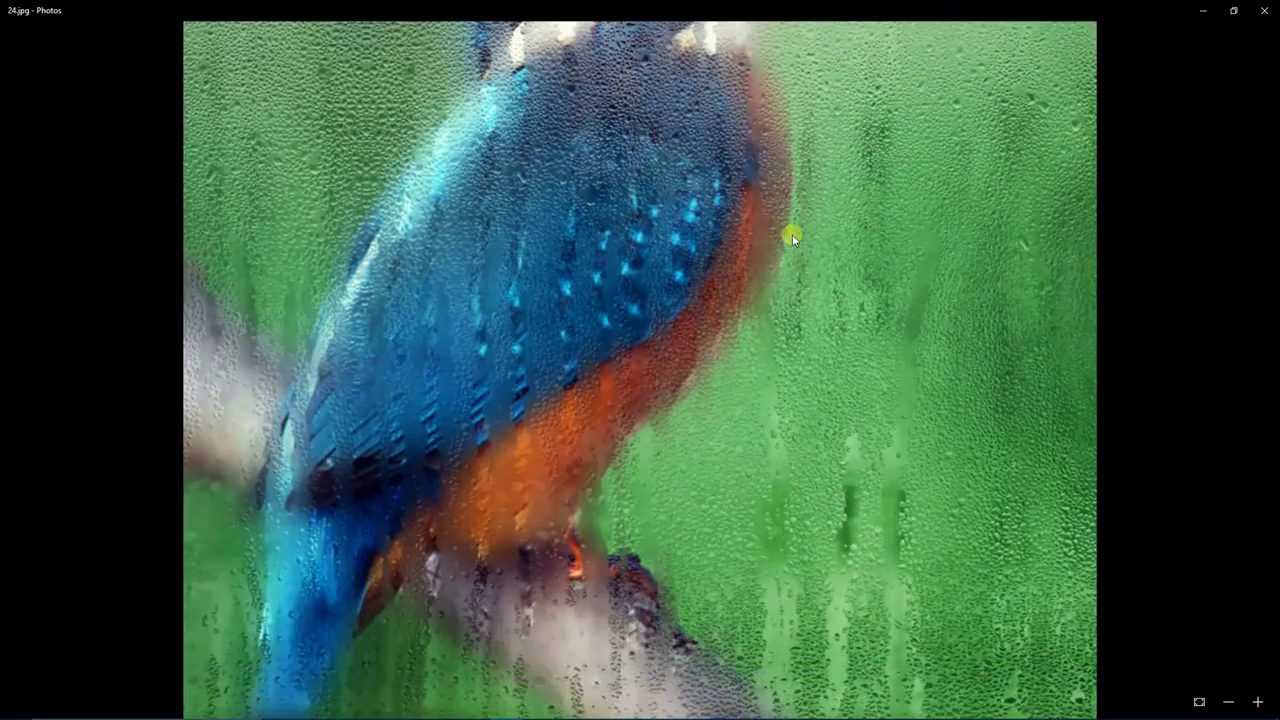
pyautogui.moveTo(810, 180); pyautogui.dragTo(802, 305)
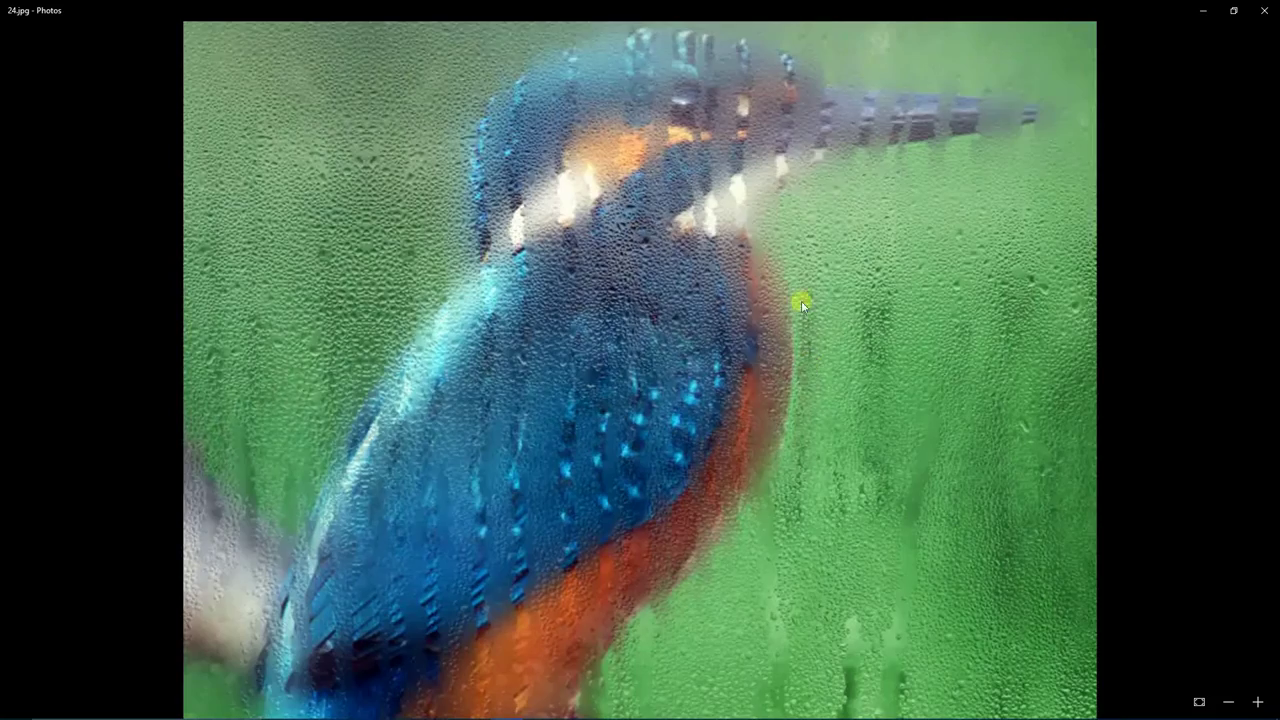
pyautogui.scroll(-2, 797, 250)
pyautogui.press('Right')
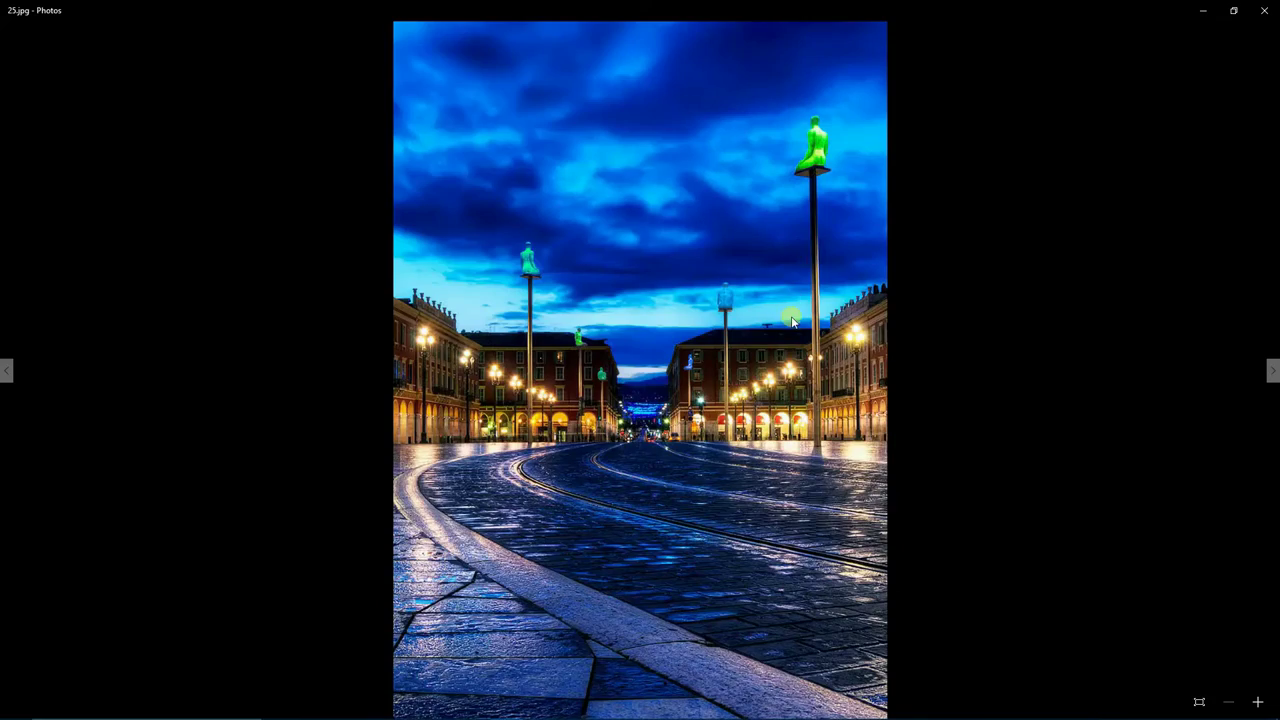
# - Zoom and pan across the wet night street in 26.jpg, fit it whole, and close Photos
pyautogui.scroll(2, 692, 228)
pyautogui.scroll(1, 692, 228)
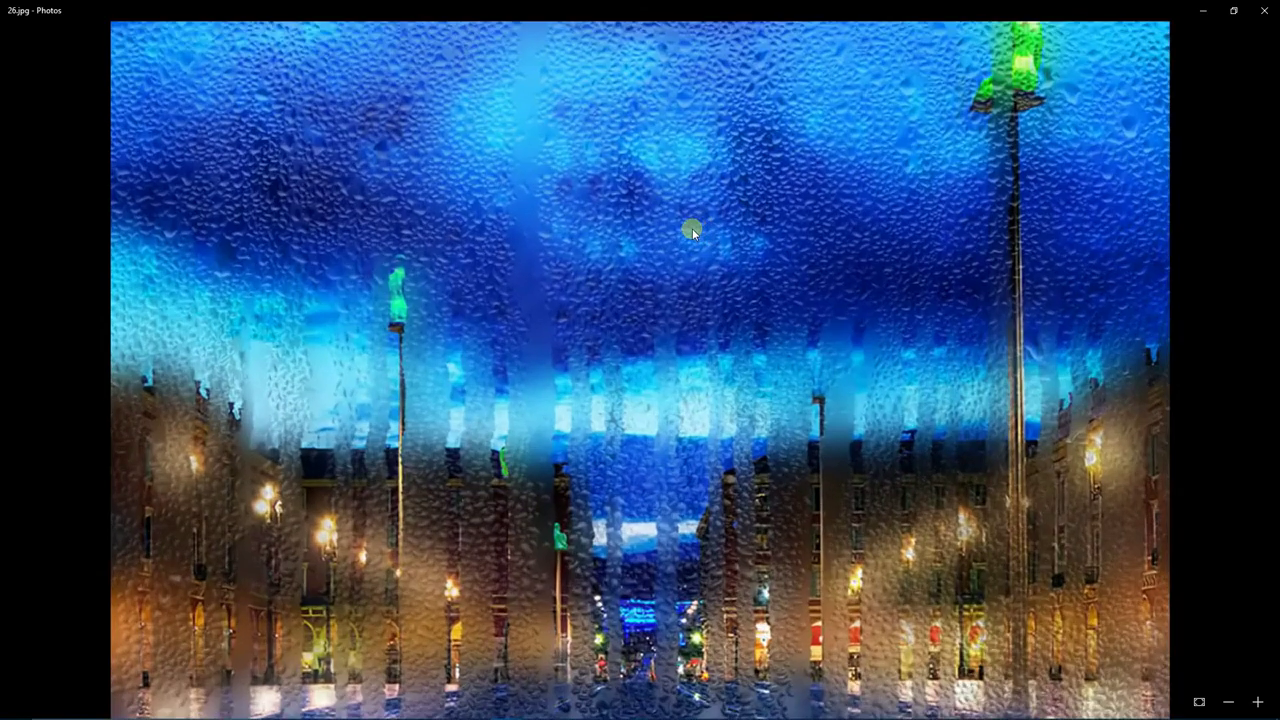
pyautogui.moveTo(710, 247); pyautogui.dragTo(710, 512)
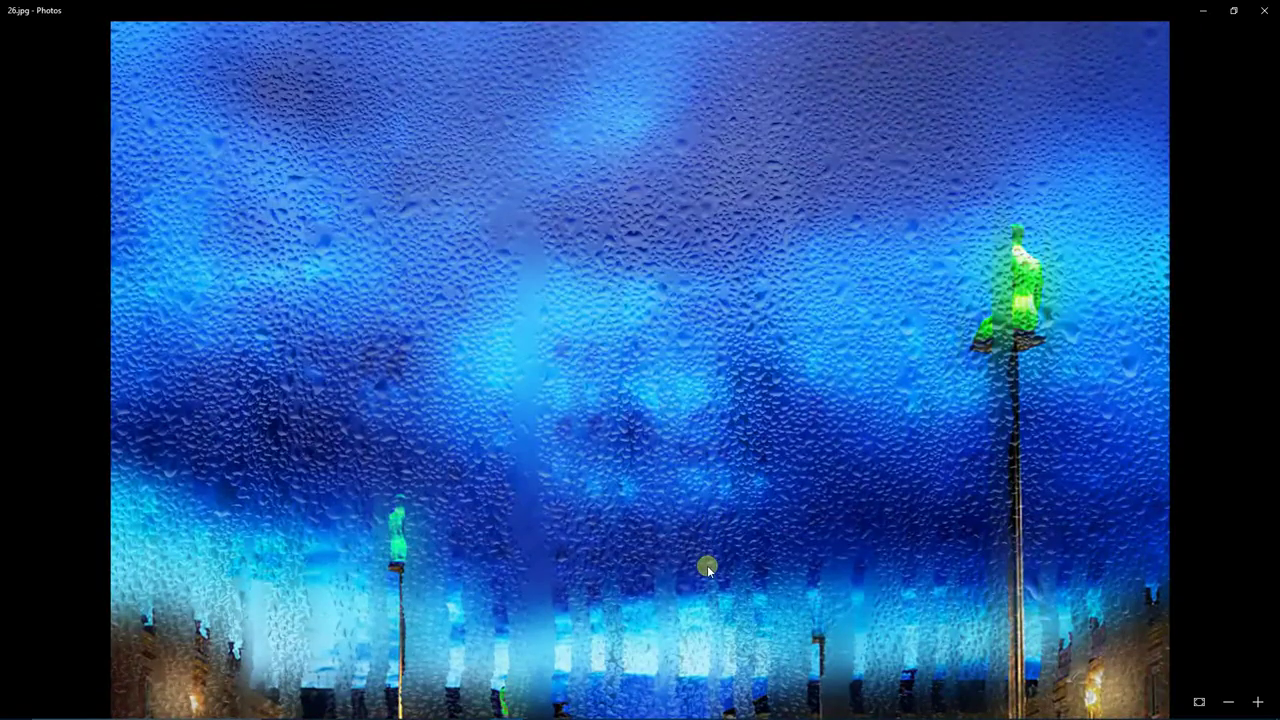
pyautogui.moveTo(709, 561); pyautogui.dragTo(736, 323)
pyautogui.moveTo(770, 565); pyautogui.dragTo(780, 356)
pyautogui.moveTo(774, 577); pyautogui.dragTo(791, 286)
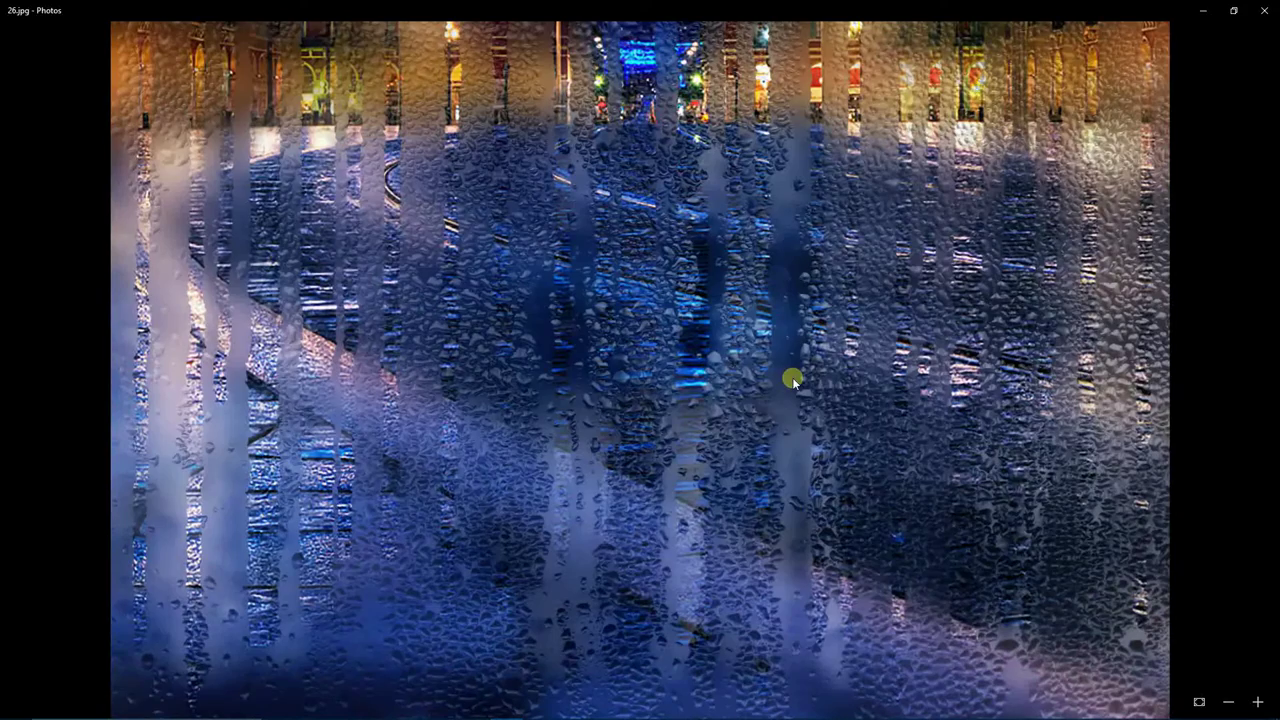
pyautogui.moveTo(836, 240); pyautogui.dragTo(842, 387)
pyautogui.moveTo(834, 241); pyautogui.dragTo(845, 500)
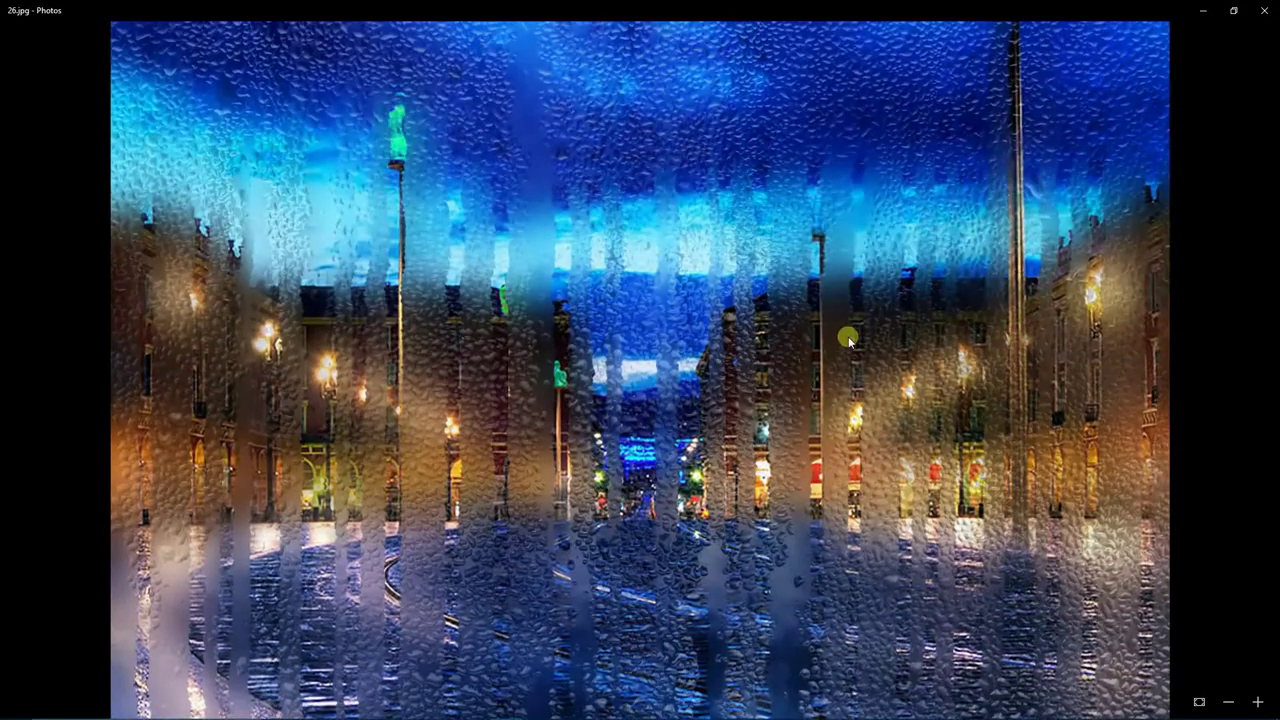
pyautogui.moveTo(846, 334); pyautogui.dragTo(808, 449)
pyautogui.doubleClick(771, 396)
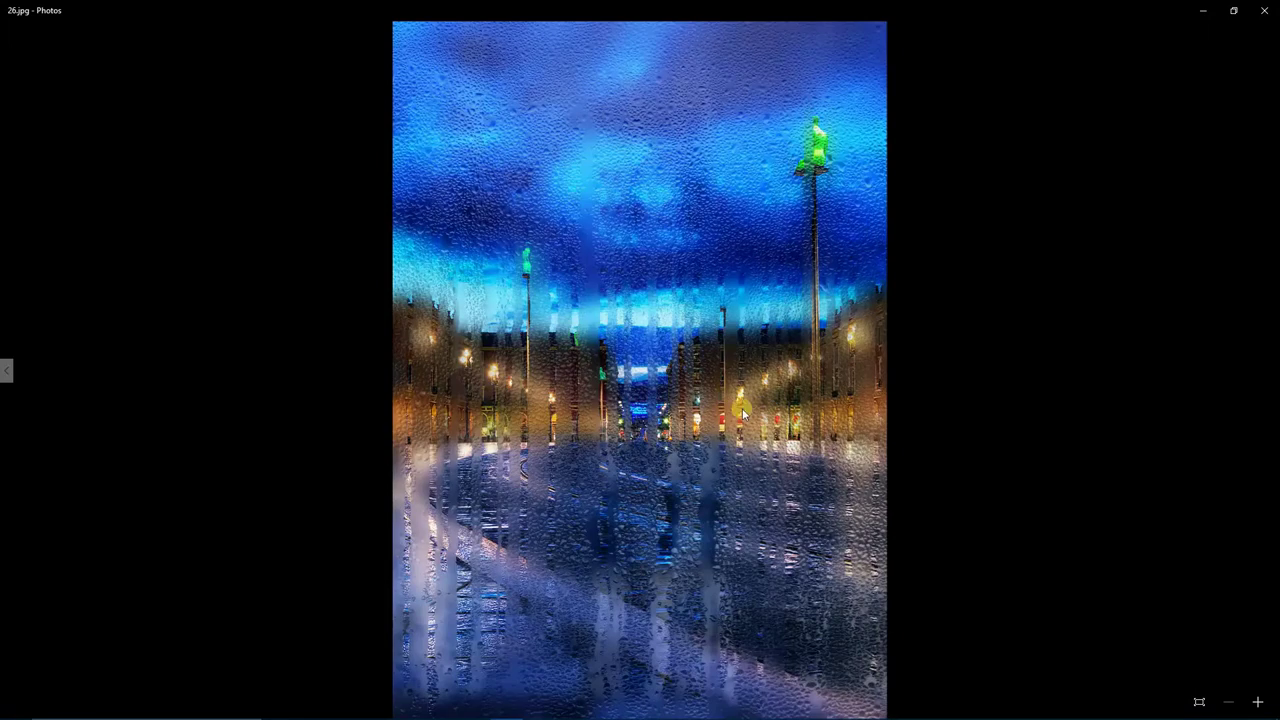
pyautogui.click(1271, 12)
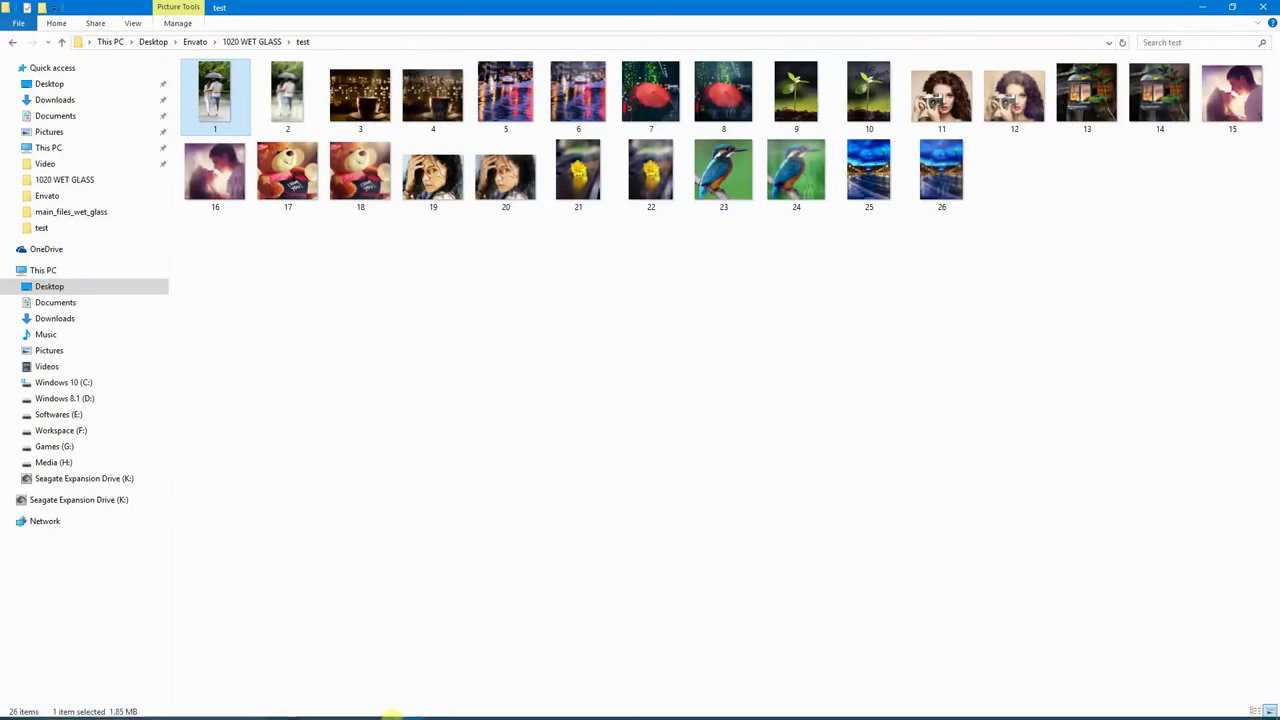
# - Close preview.jpg in Photoshop and drag coffee-cup photo 3 from the test folder into Photoshop
pyautogui.click(343, 707)
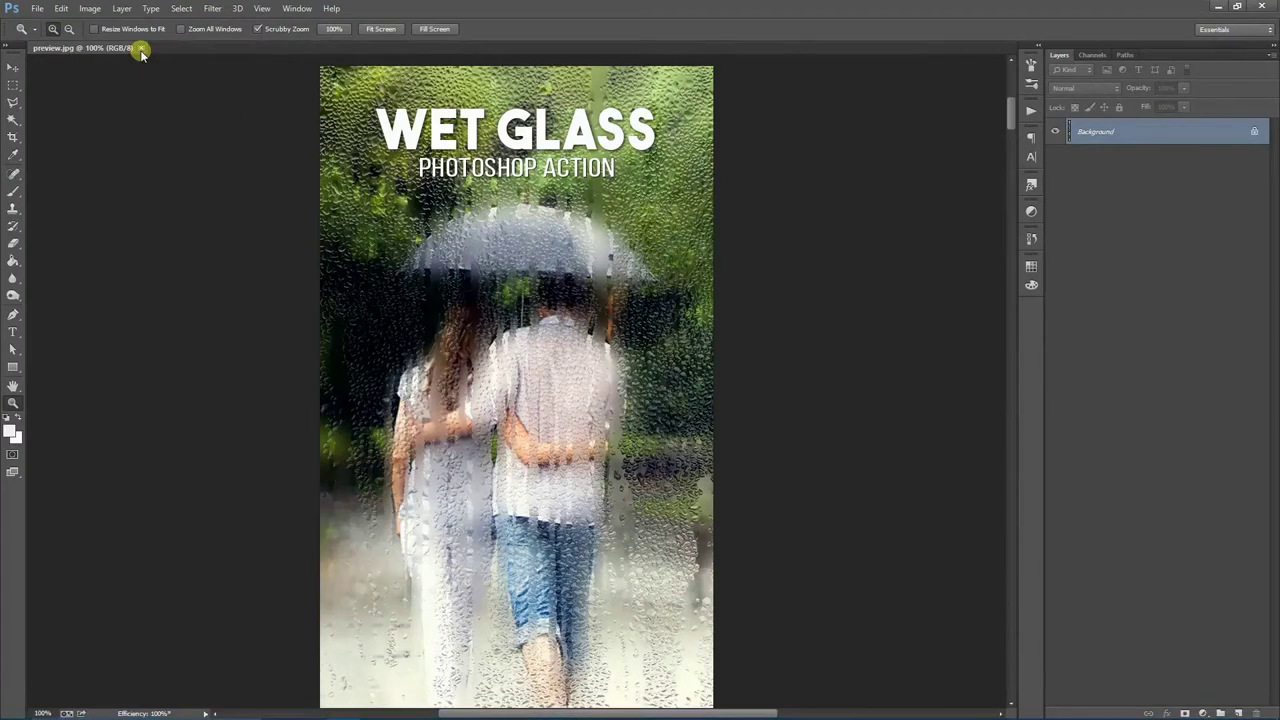
pyautogui.click(141, 48)
pyautogui.click(408, 707)
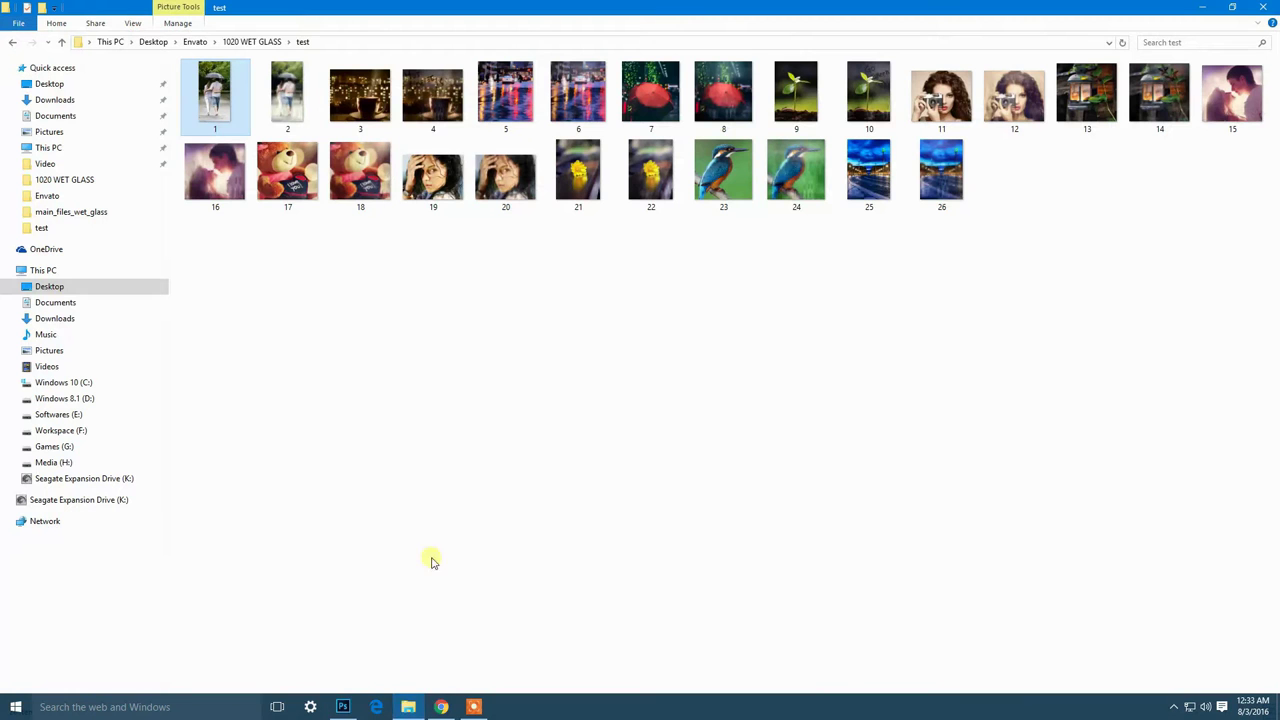
pyautogui.click(362, 118)
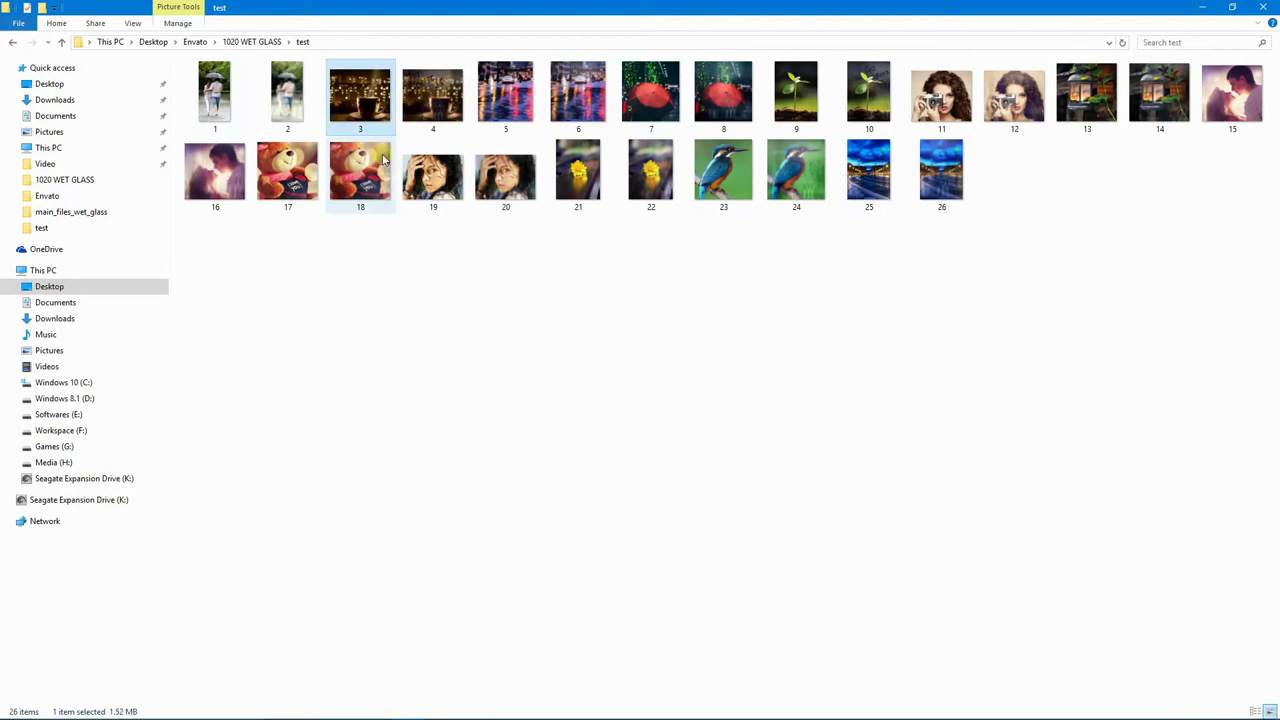
pyautogui.moveTo(362, 118); pyautogui.dragTo(335, 705)
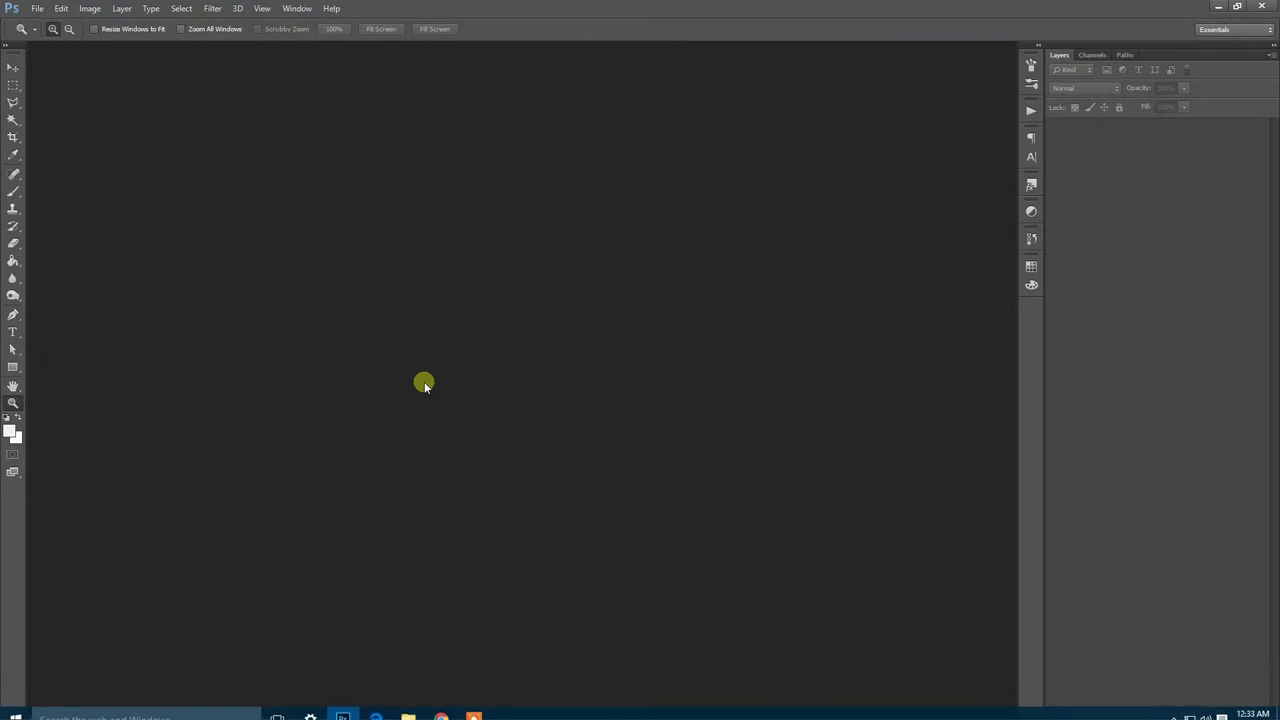
pyautogui.moveTo(335, 705); pyautogui.dragTo(440, 379)
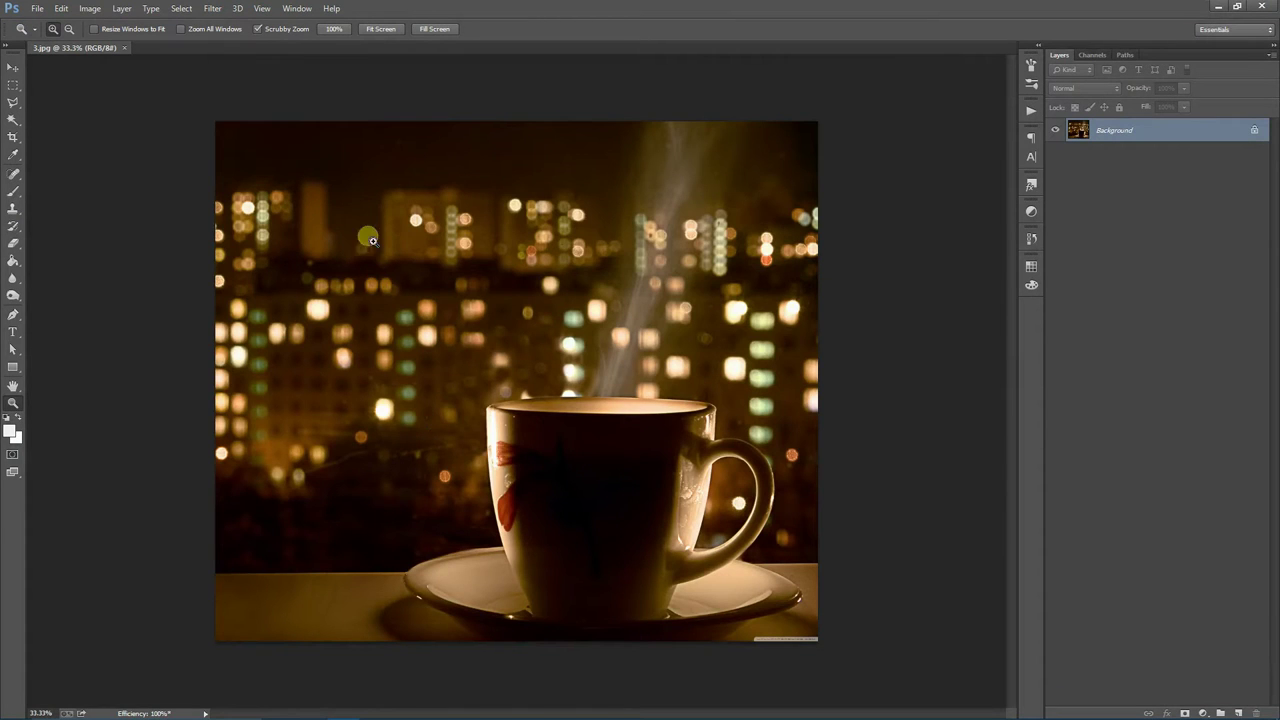
# - Open wet-glass.jpg from main_files_wet_glass via File > Open
pyautogui.click(36, 9)
pyautogui.click(50, 36)
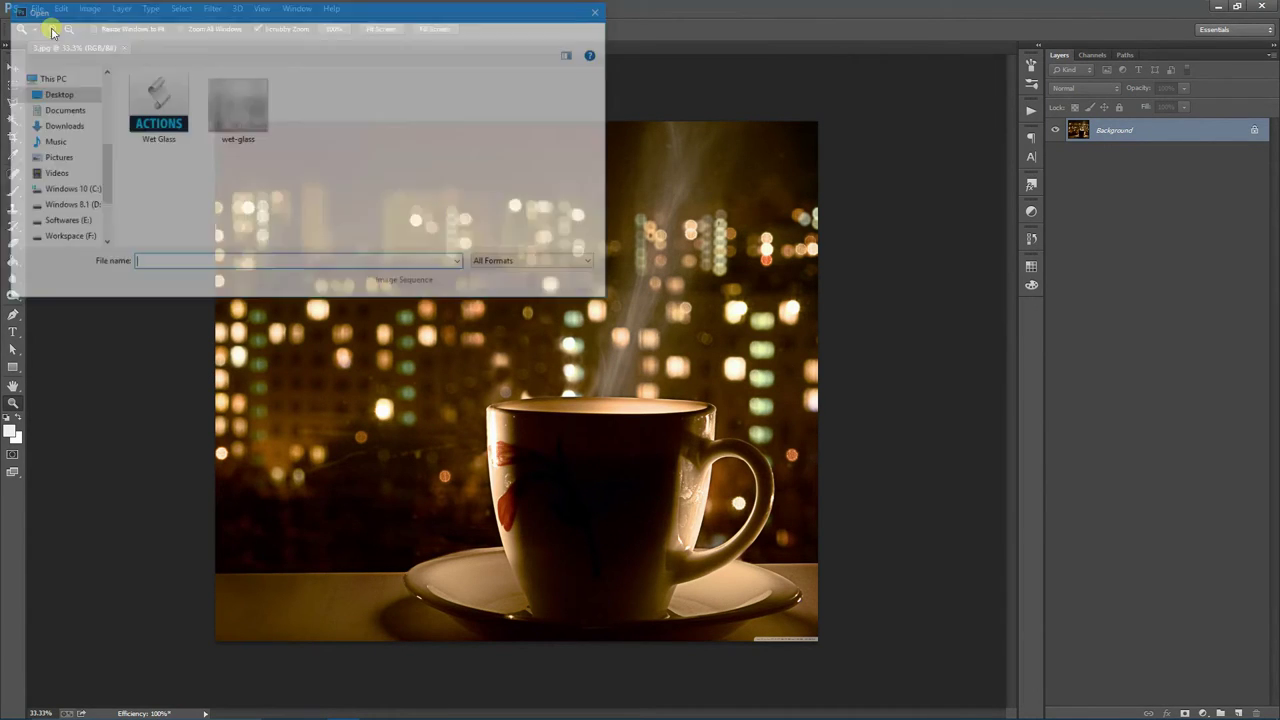
pyautogui.click(227, 122)
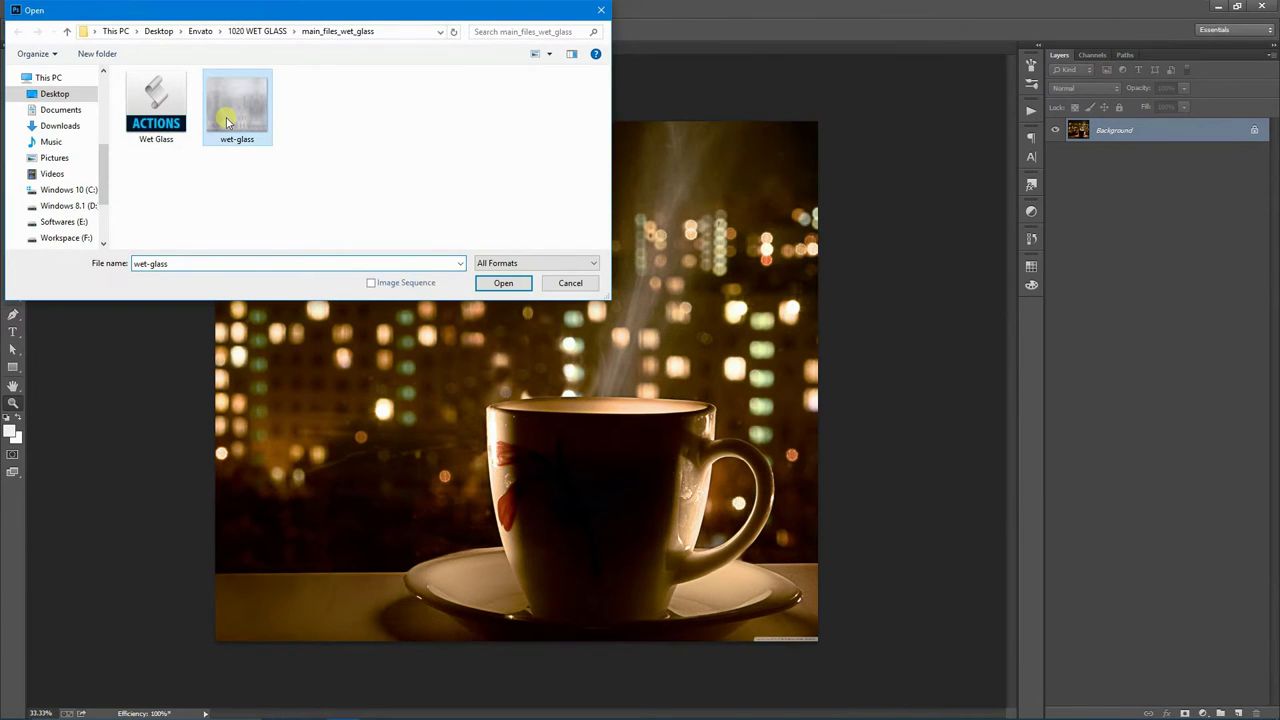
pyautogui.click(505, 283)
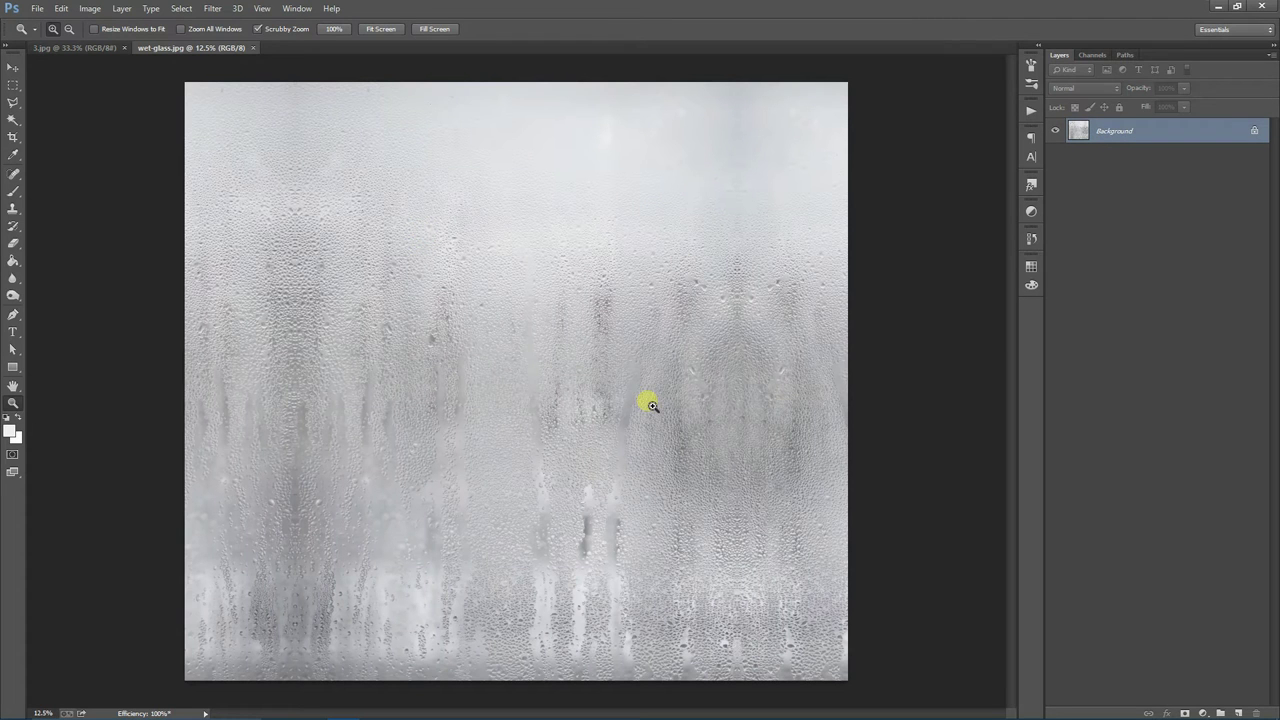
# - Switch between the document tabs, ending on the coffee-cup photo 3.jpg
pyautogui.click(62, 47)
pyautogui.click(176, 48)
pyautogui.click(97, 47)
pyautogui.click(171, 47)
pyautogui.click(114, 48)
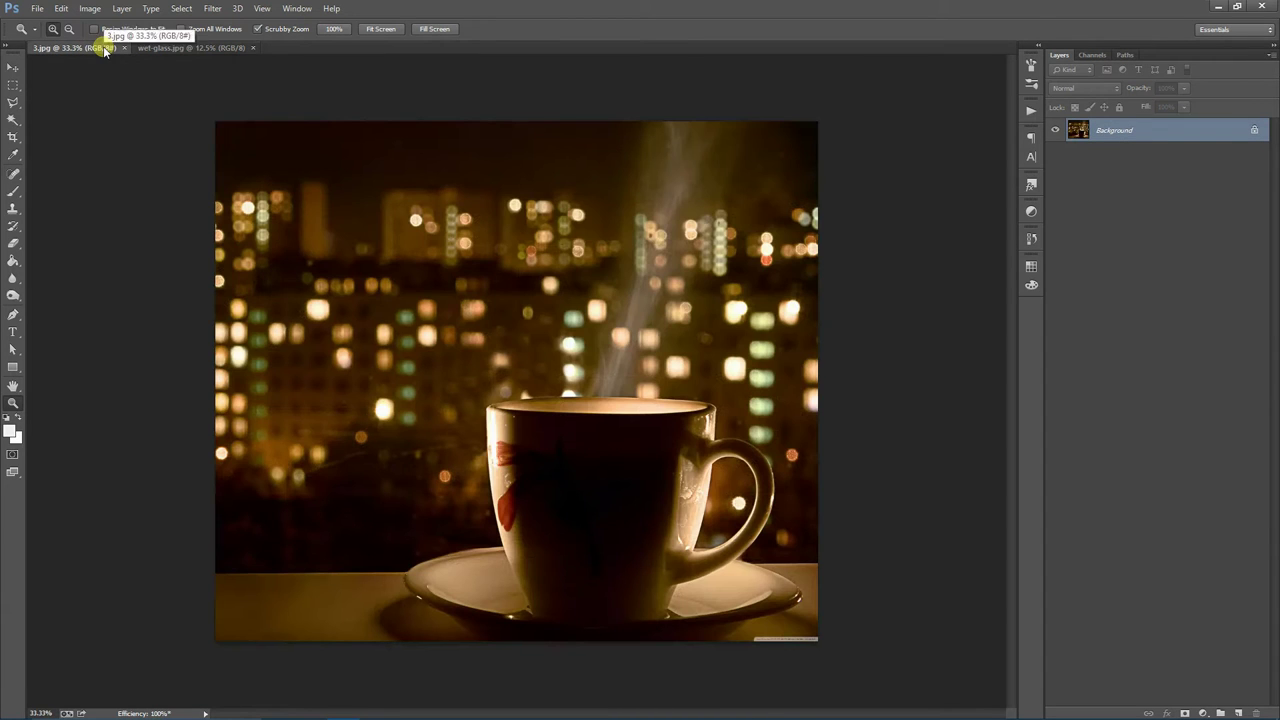
# - Load Wet Glass.atn into the Actions panel and expand the set to show its action
pyautogui.click(297, 8)
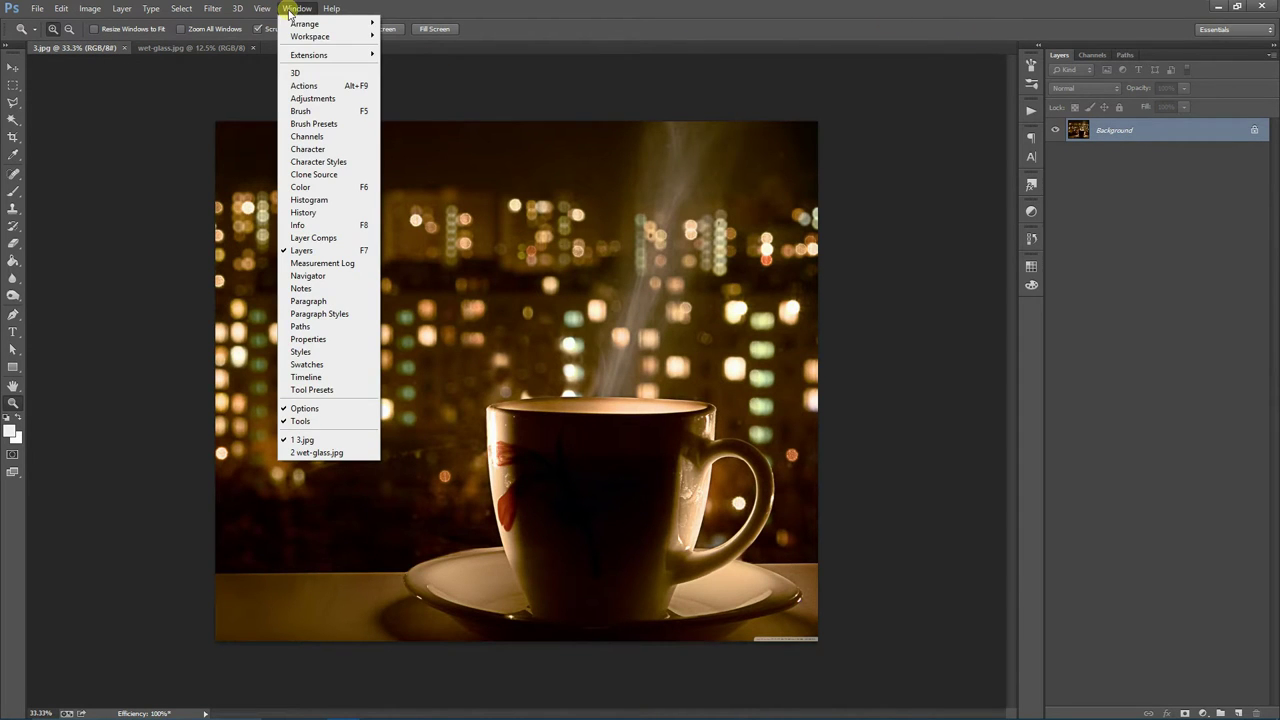
pyautogui.click(312, 89)
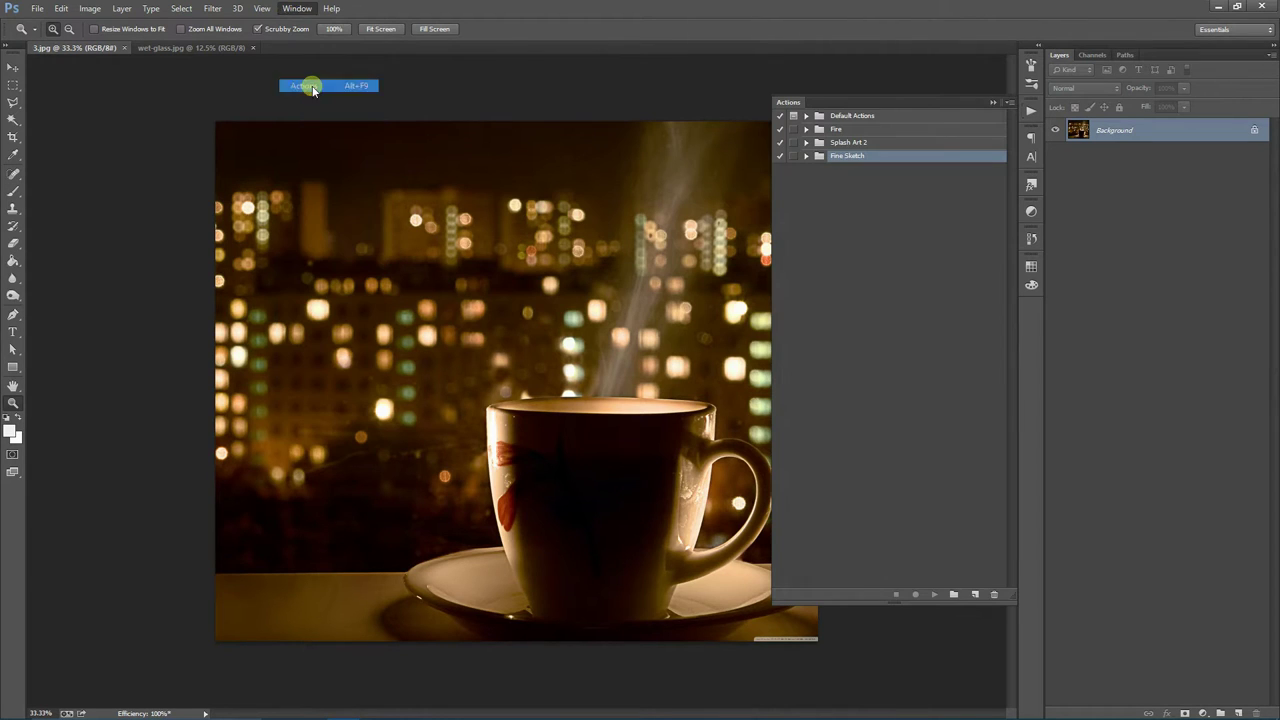
pyautogui.click(1010, 104)
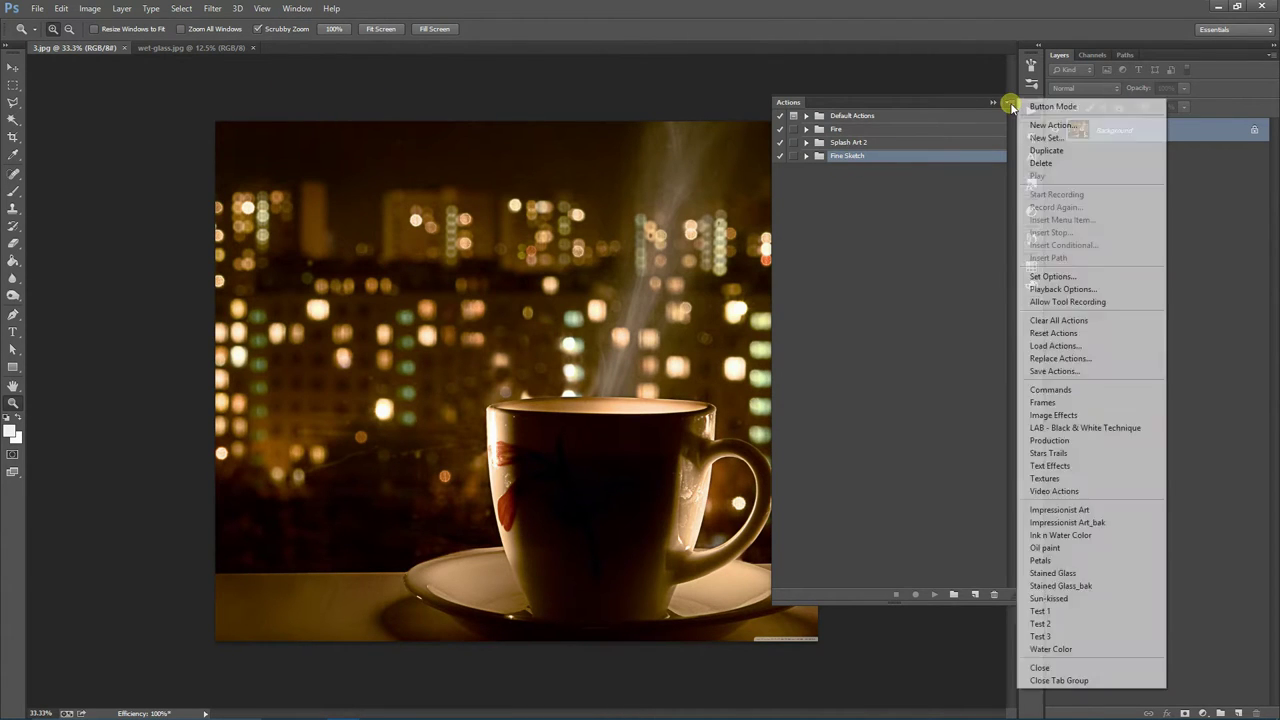
pyautogui.click(1056, 345)
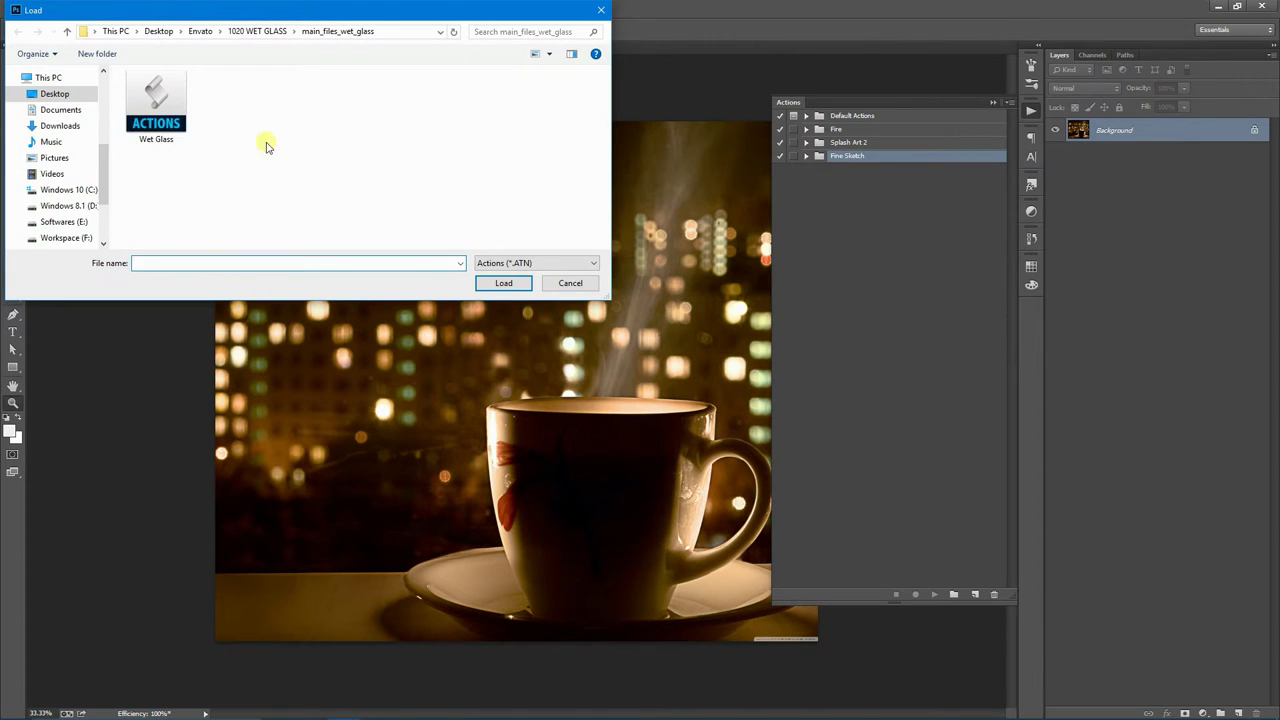
pyautogui.click(170, 117)
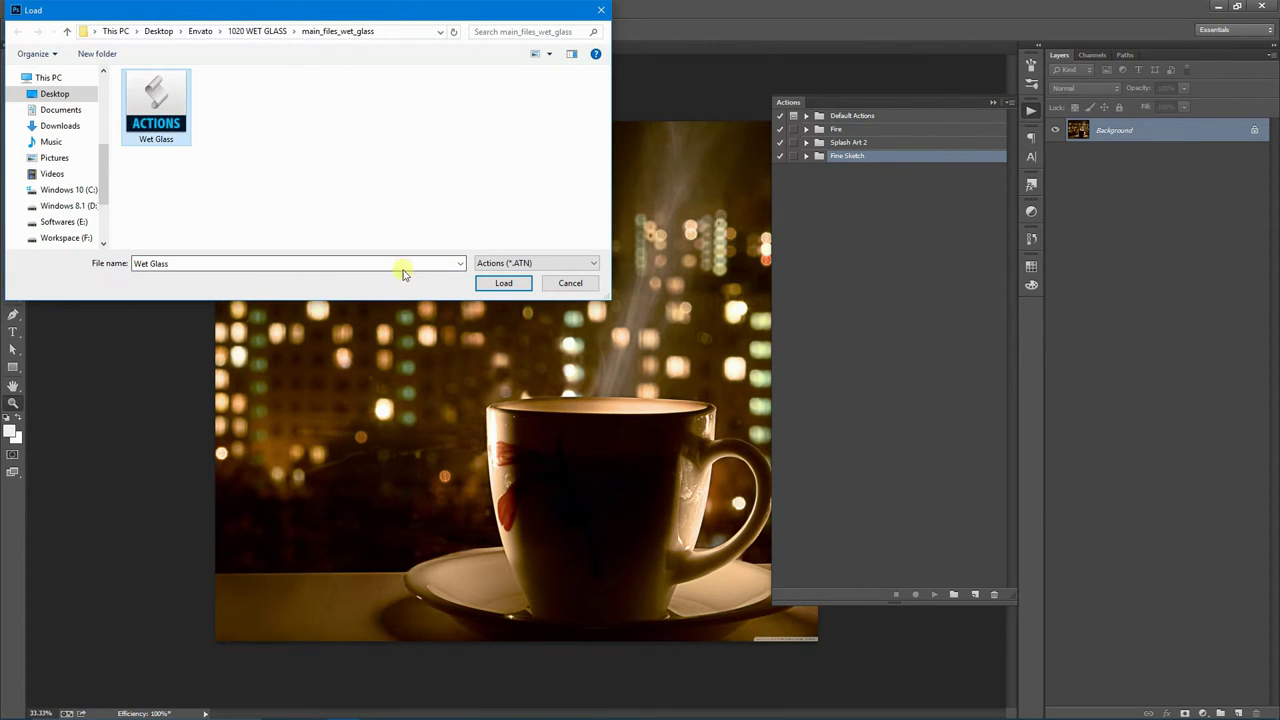
pyautogui.click(503, 283)
pyautogui.click(807, 170)
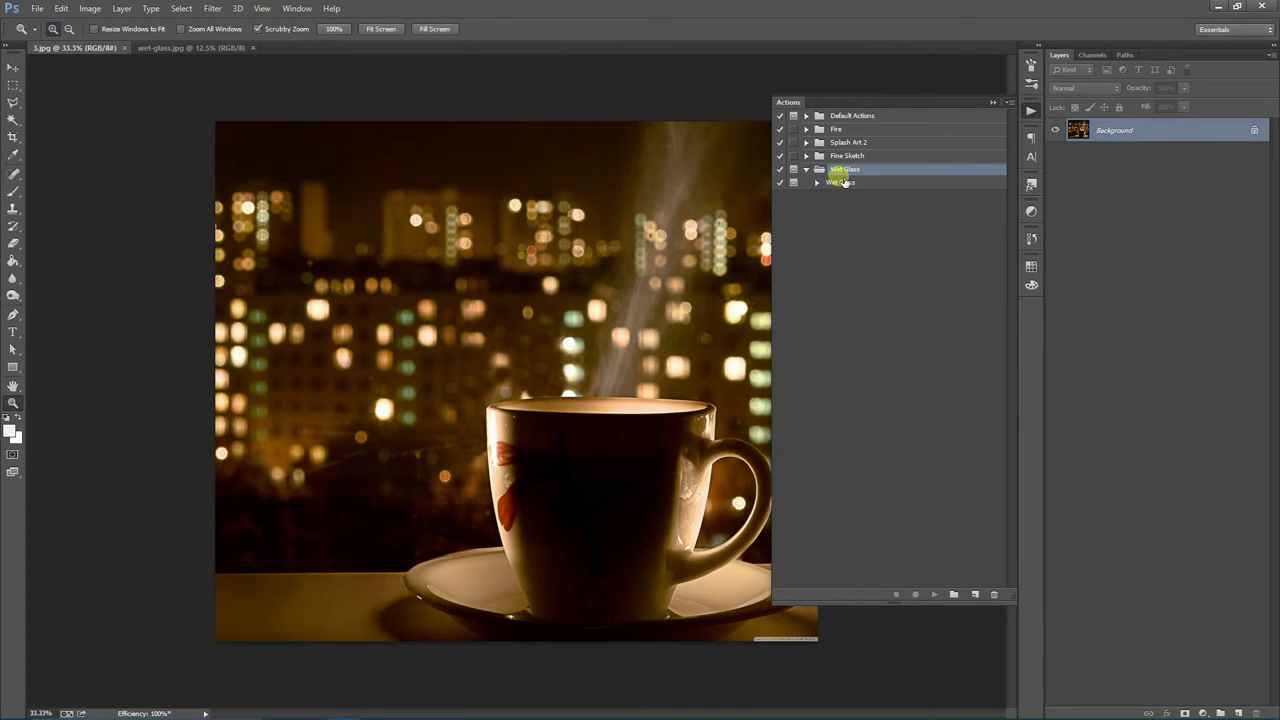
pyautogui.click(993, 105)
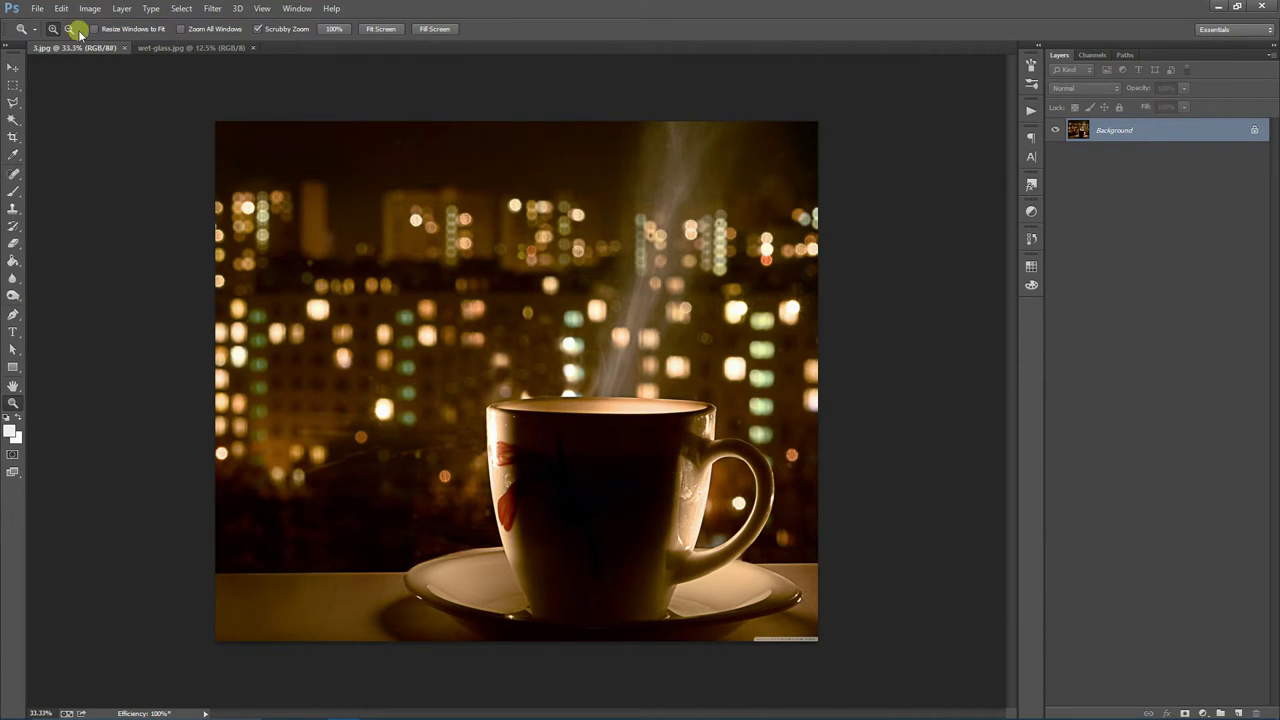
pyautogui.click(84, 9)
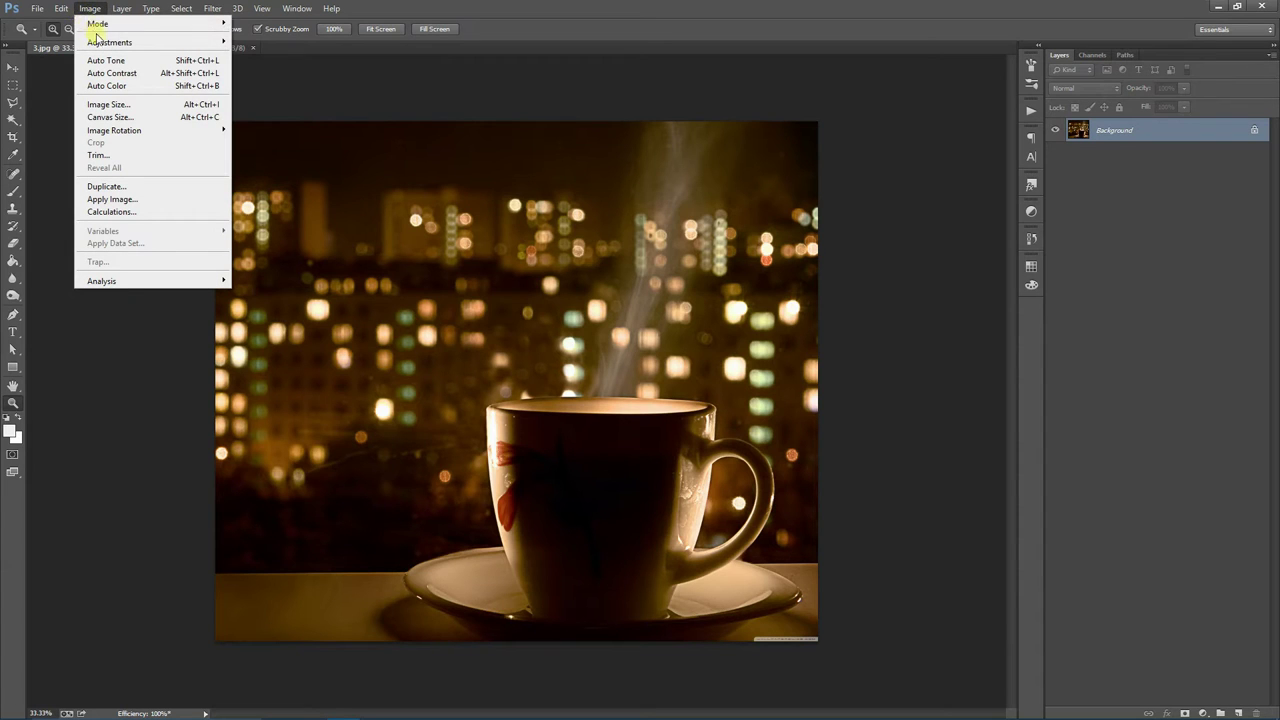
pyautogui.moveTo(150, 23)
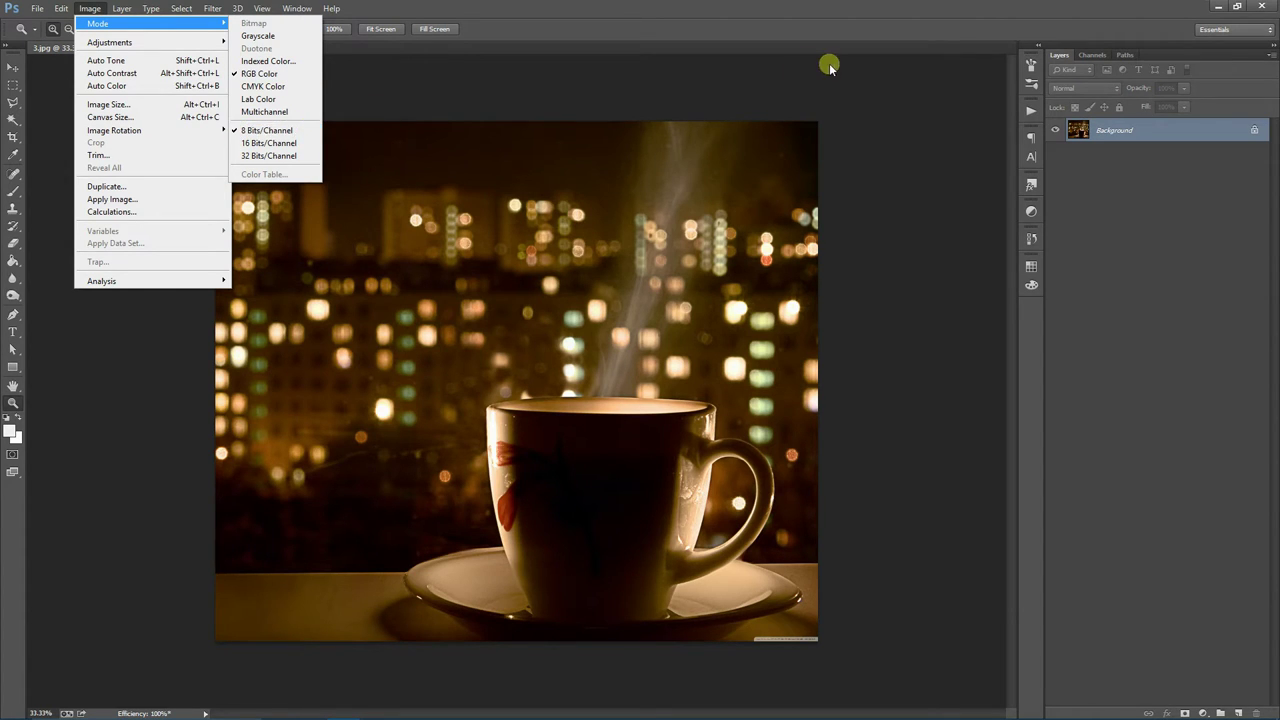
pyautogui.press('Escape')
pyautogui.press('Escape')
pyautogui.click(1272, 52)
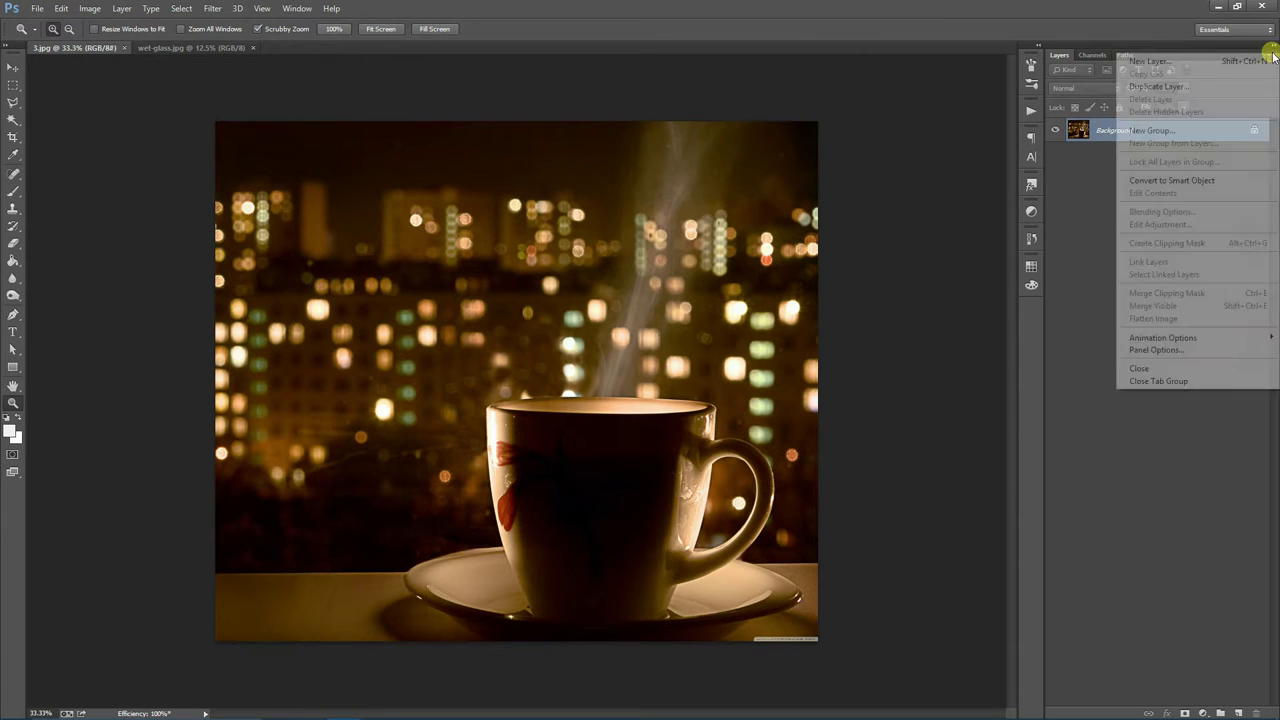
pyautogui.click(1186, 352)
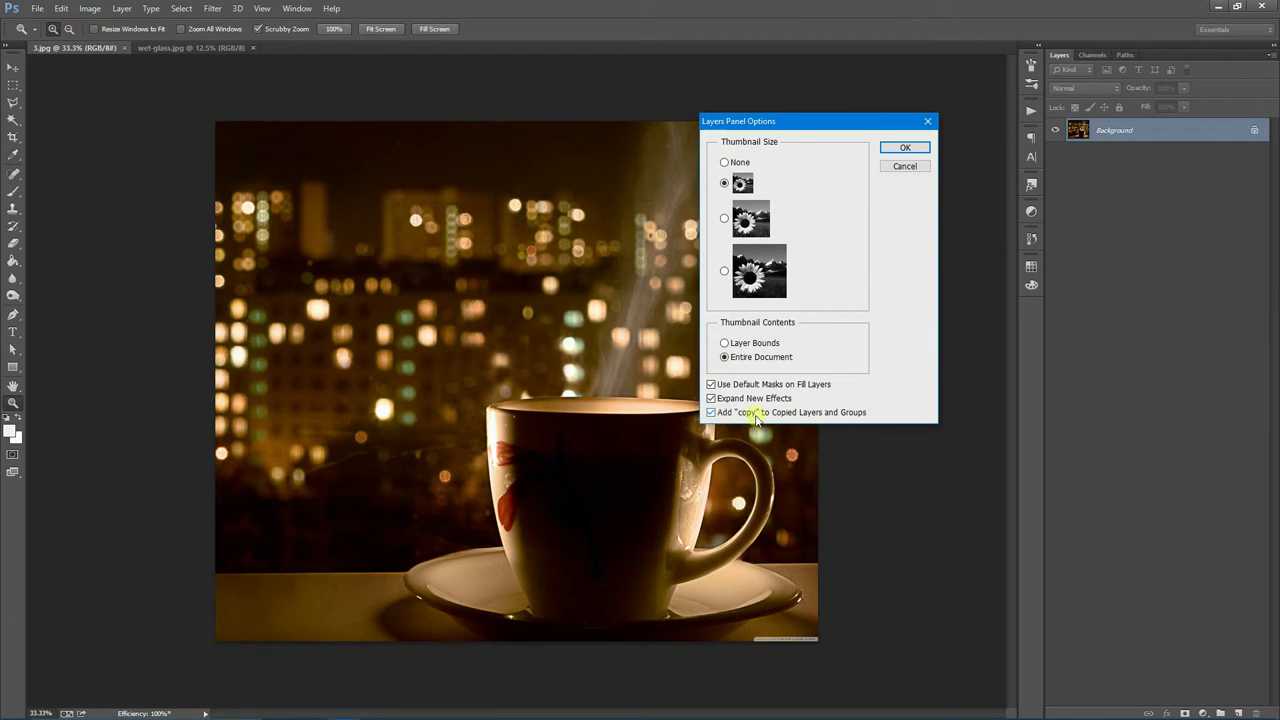
pyautogui.click(912, 150)
pyautogui.doubleClick(1141, 136)
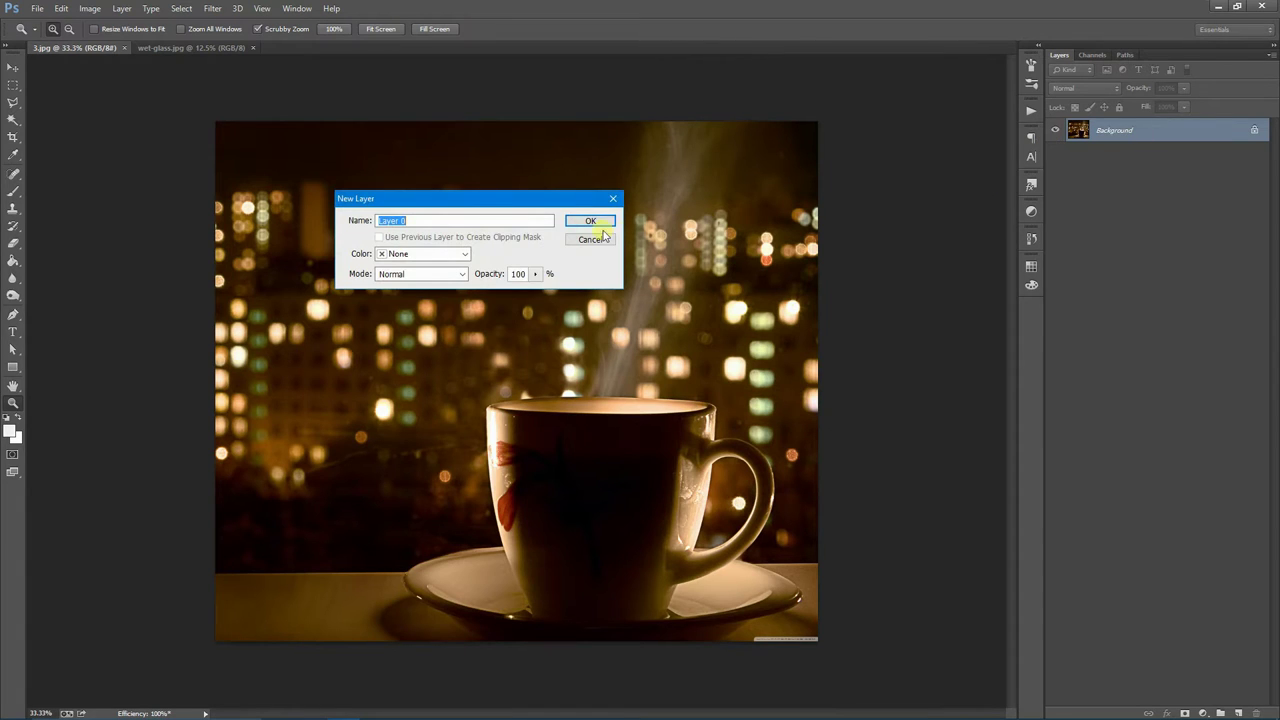
pyautogui.click(591, 224)
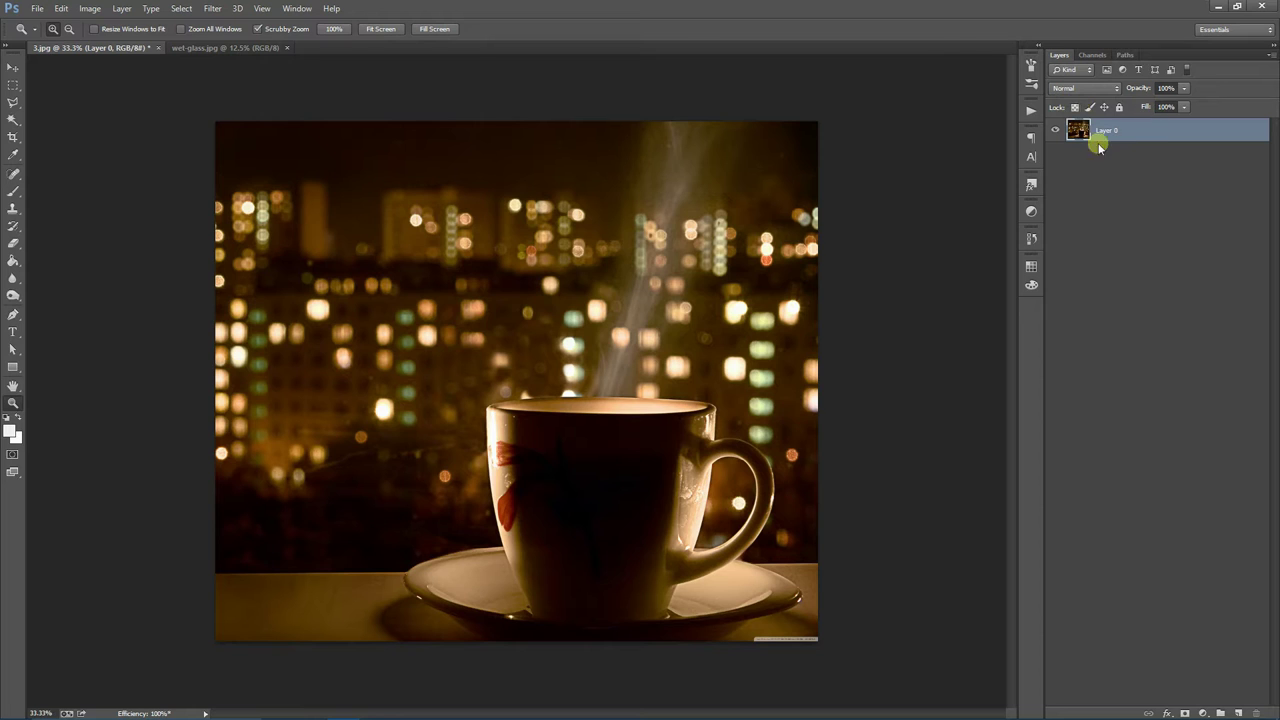
pyautogui.click(122, 9)
pyautogui.moveTo(186, 23)
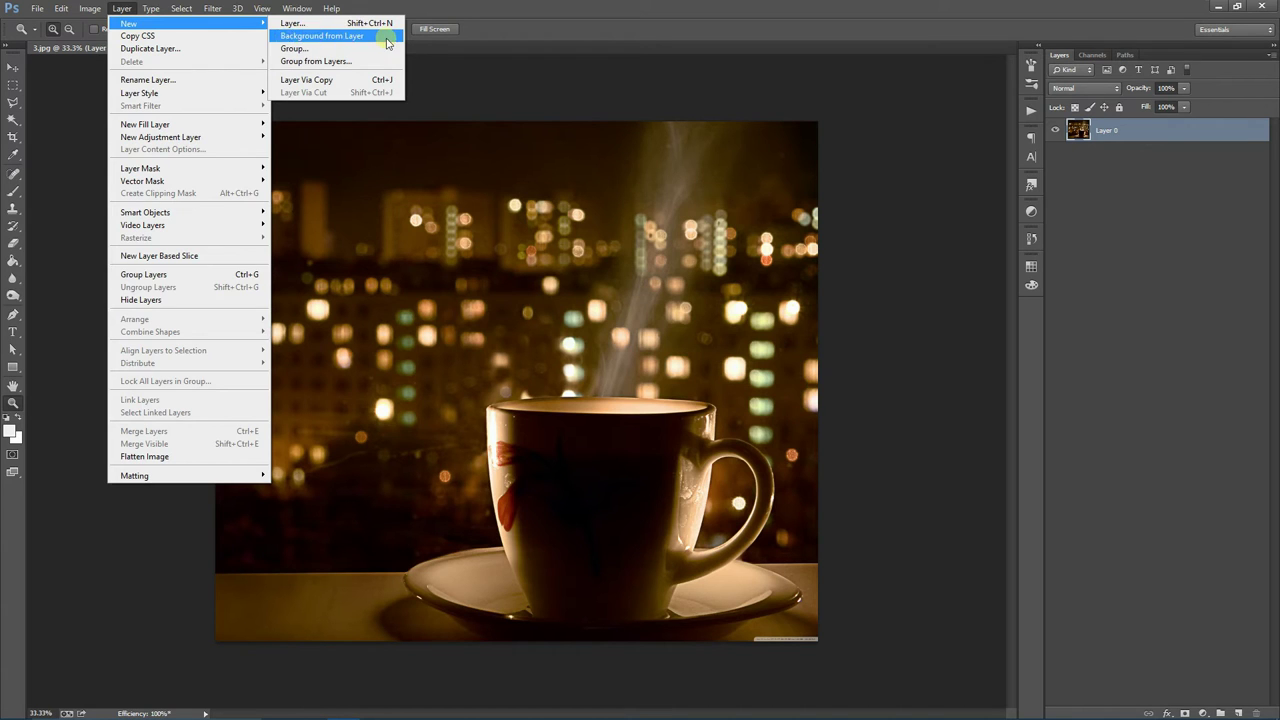
pyautogui.click(322, 36)
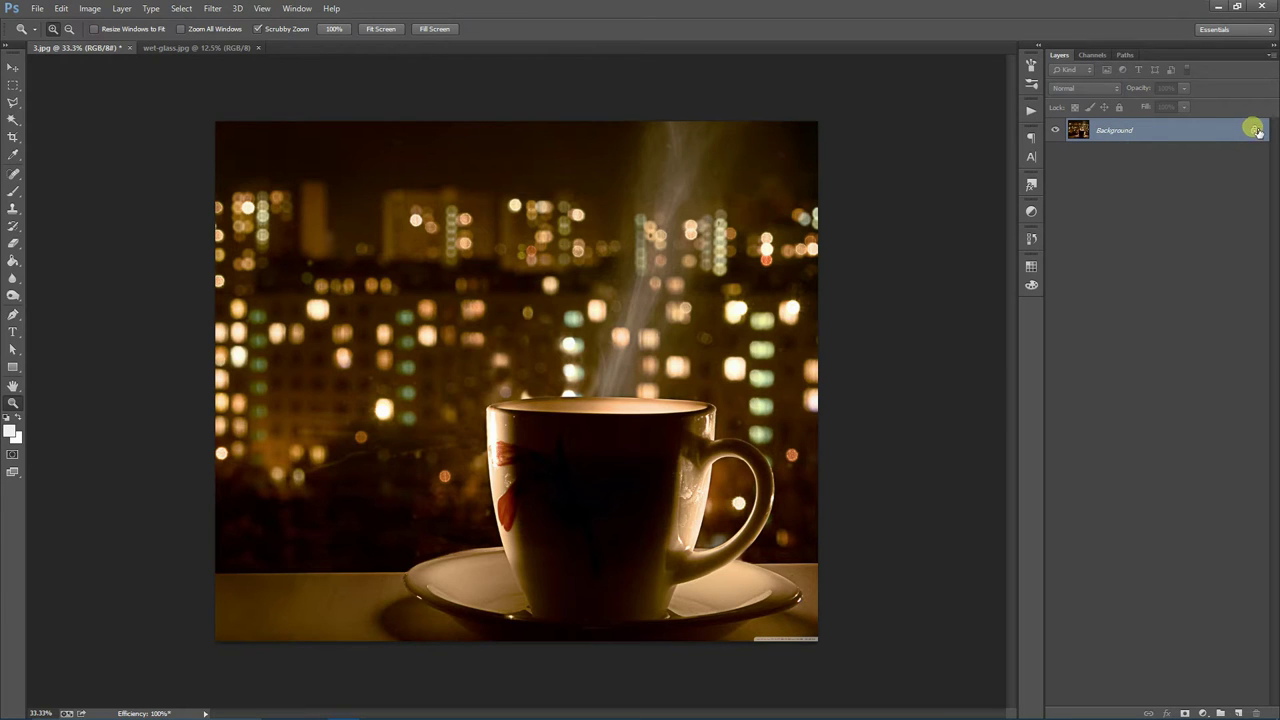
# - Play the Wet Glass action from the Actions panel and move its start-up message aside
pyautogui.click(1031, 112)
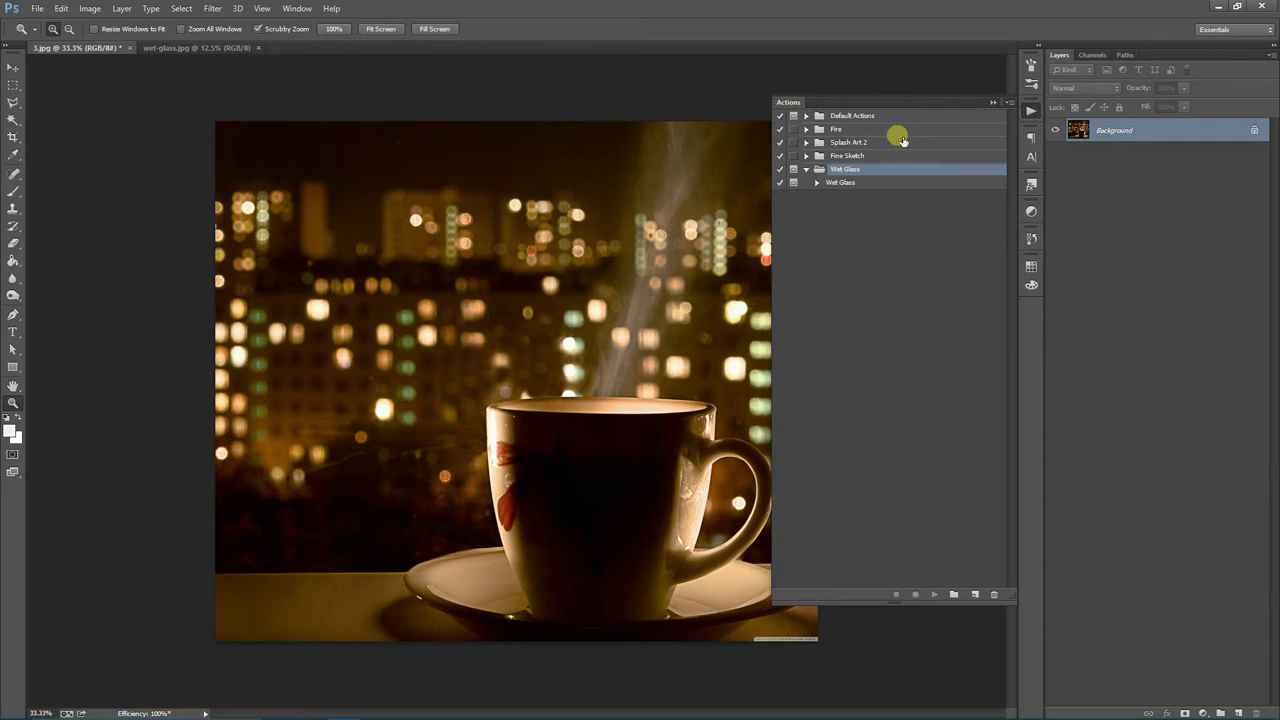
pyautogui.click(843, 184)
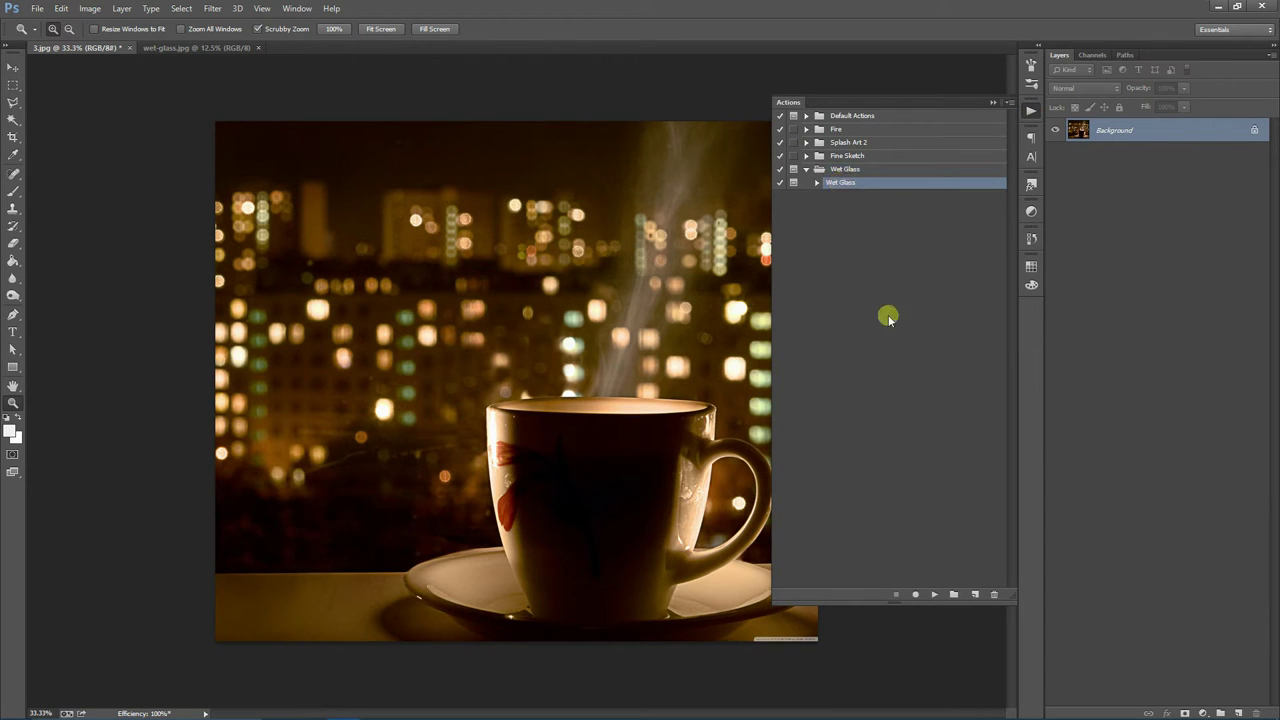
pyautogui.click(934, 595)
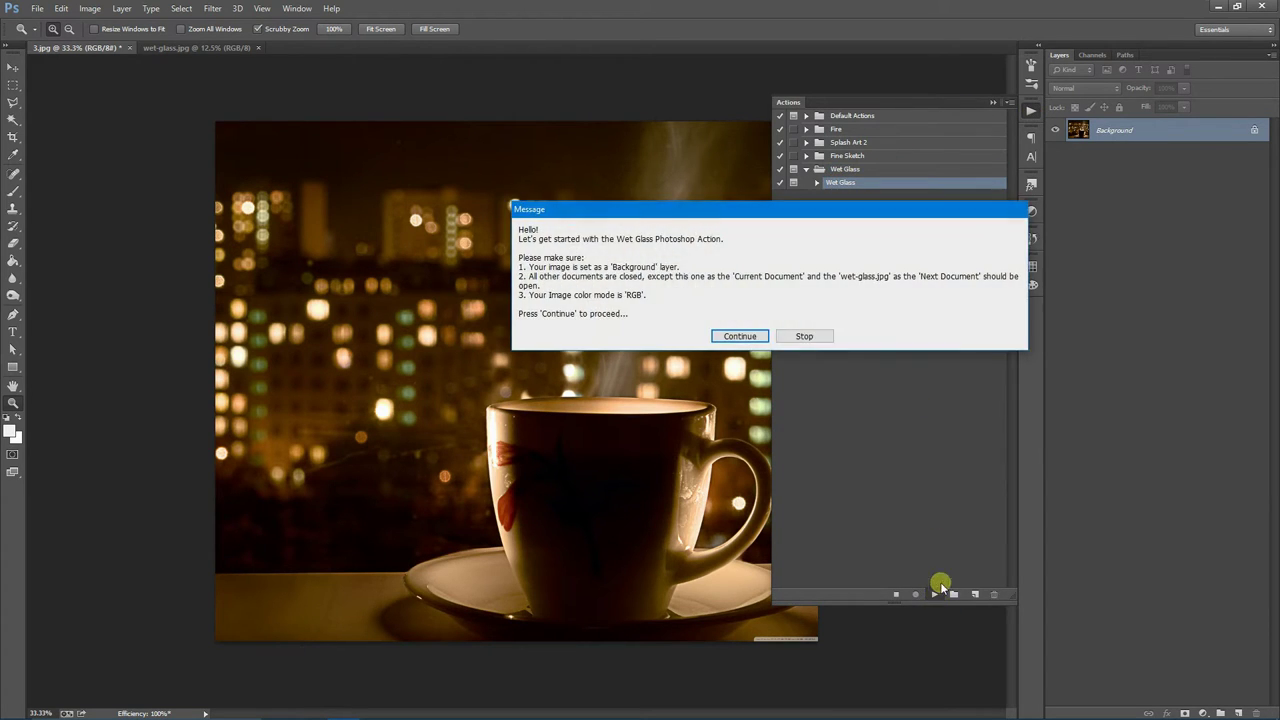
pyautogui.moveTo(630, 216); pyautogui.dragTo(349, 113)
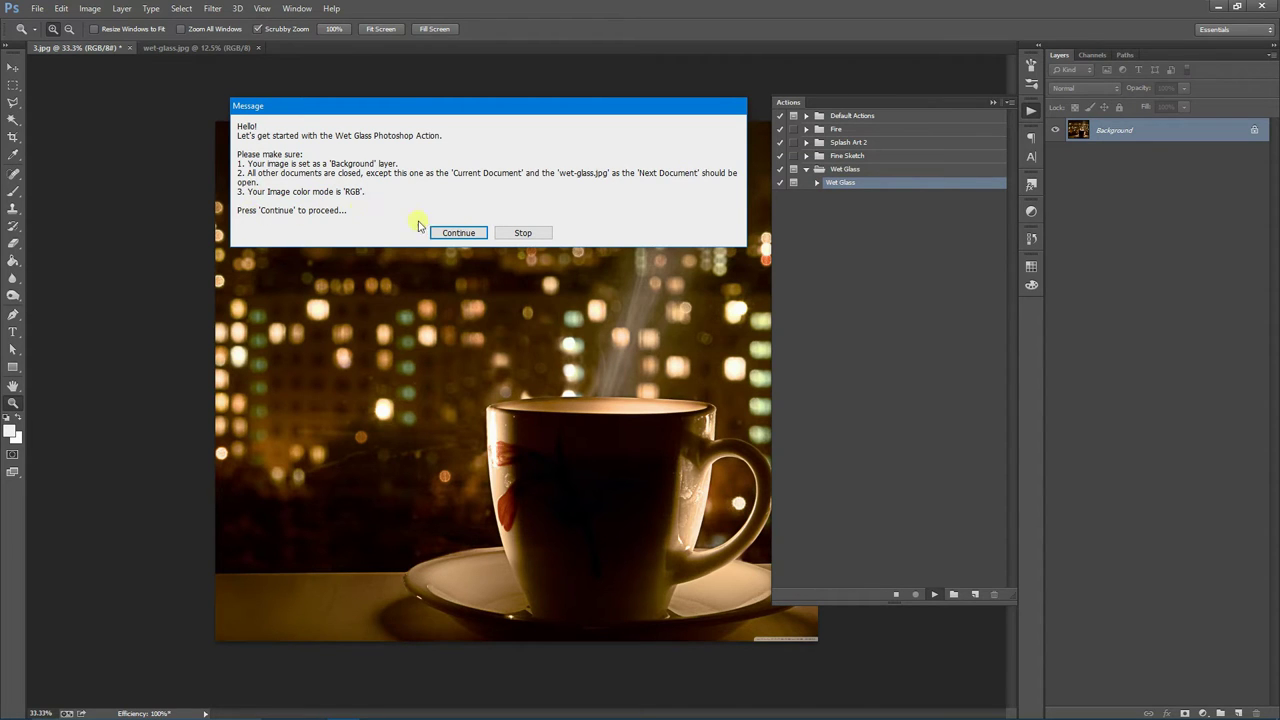
# - Continue past the checklist message until the action stops at the Wet Glass Panel adjustment
pyautogui.click(459, 233)
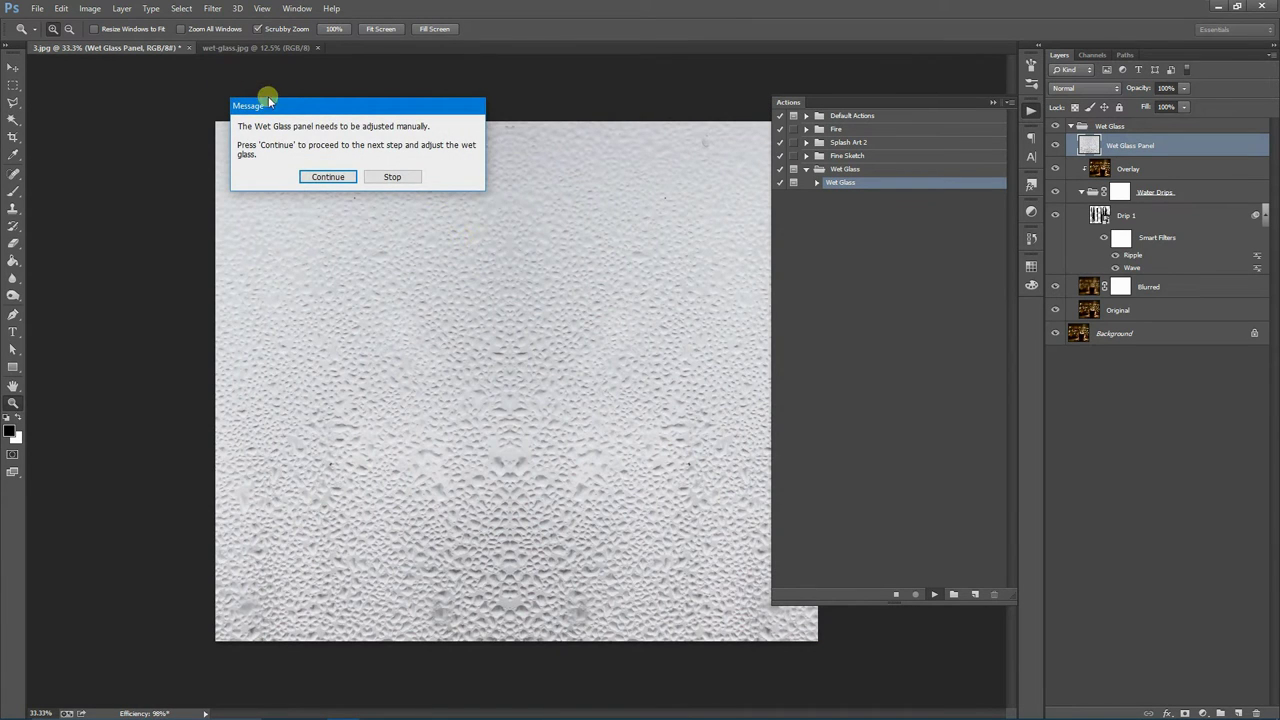
pyautogui.moveTo(268, 101); pyautogui.dragTo(335, 139)
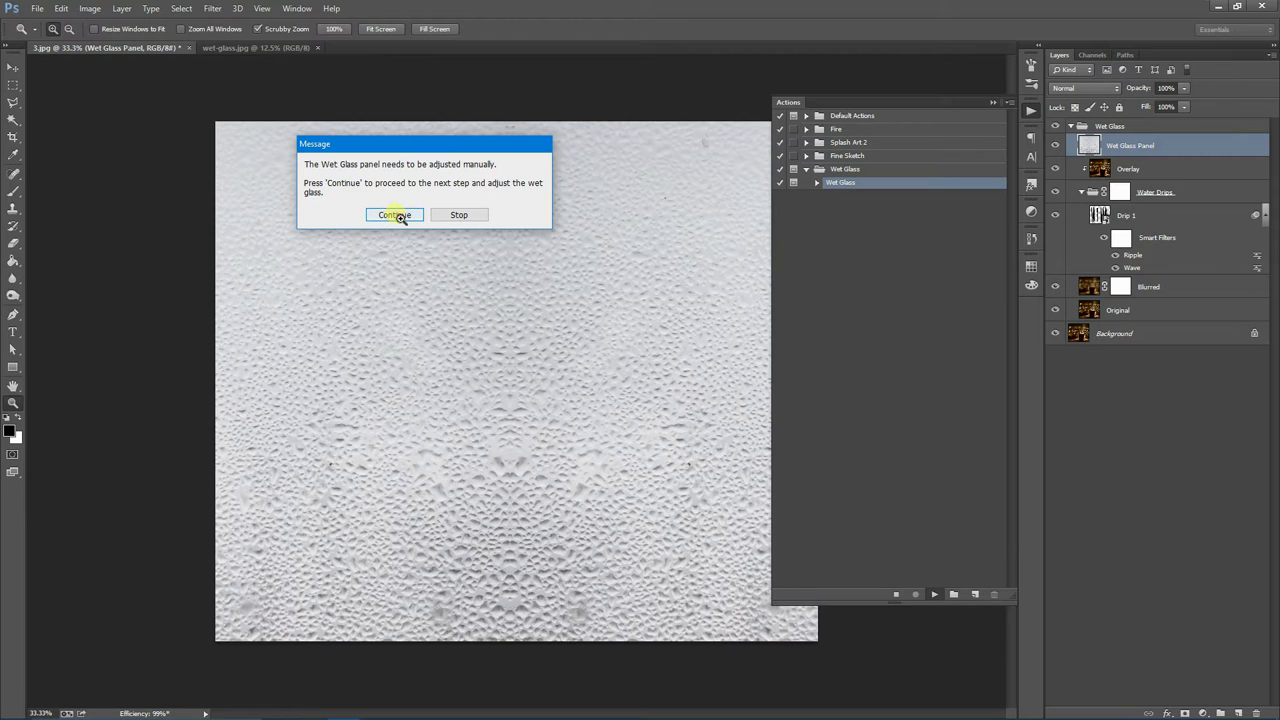
pyautogui.click(395, 215)
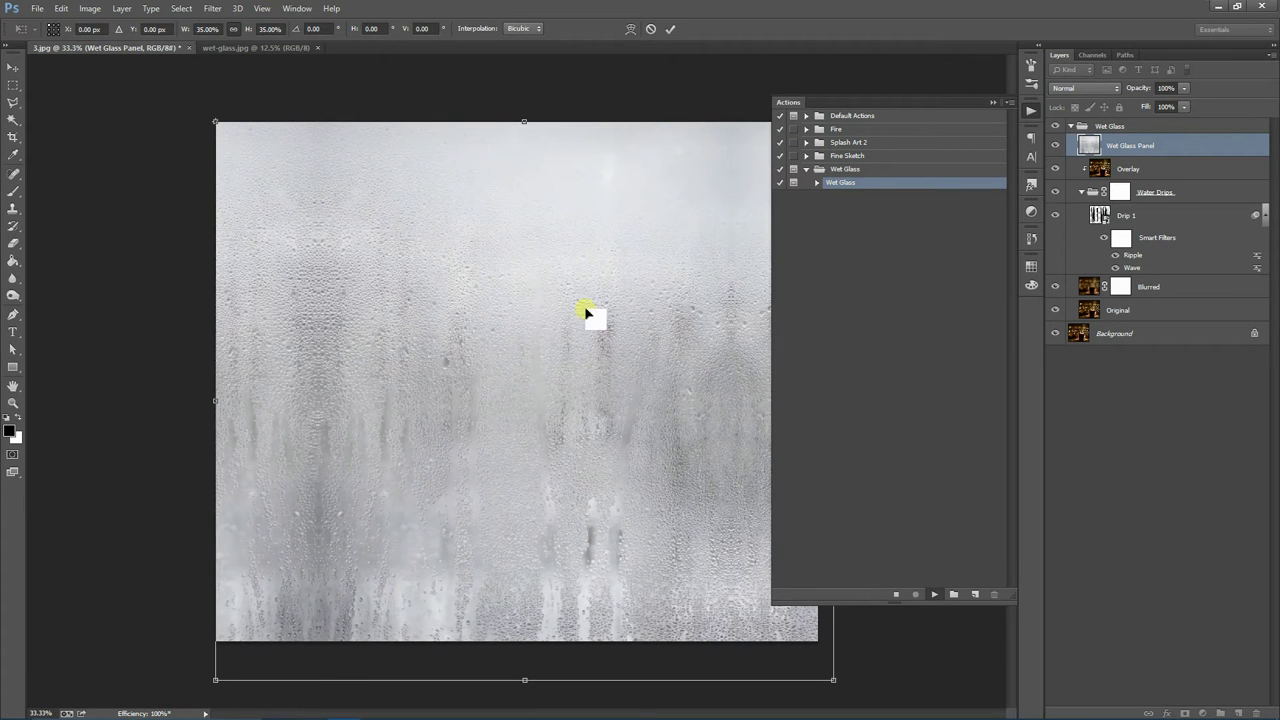
# - Scale the wet glass texture to about 37%, shift it up-left, and commit the transform
pyautogui.click(993, 103)
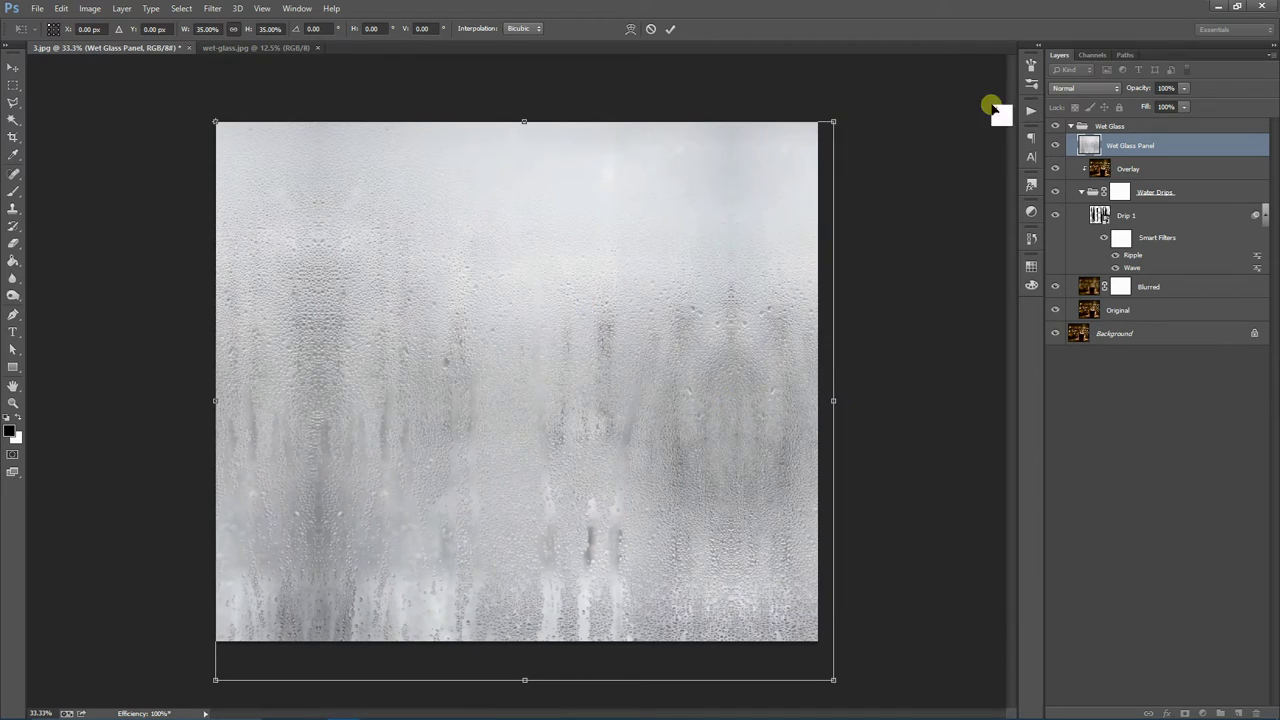
pyautogui.moveTo(833, 122); pyautogui.dragTo(877, 95)
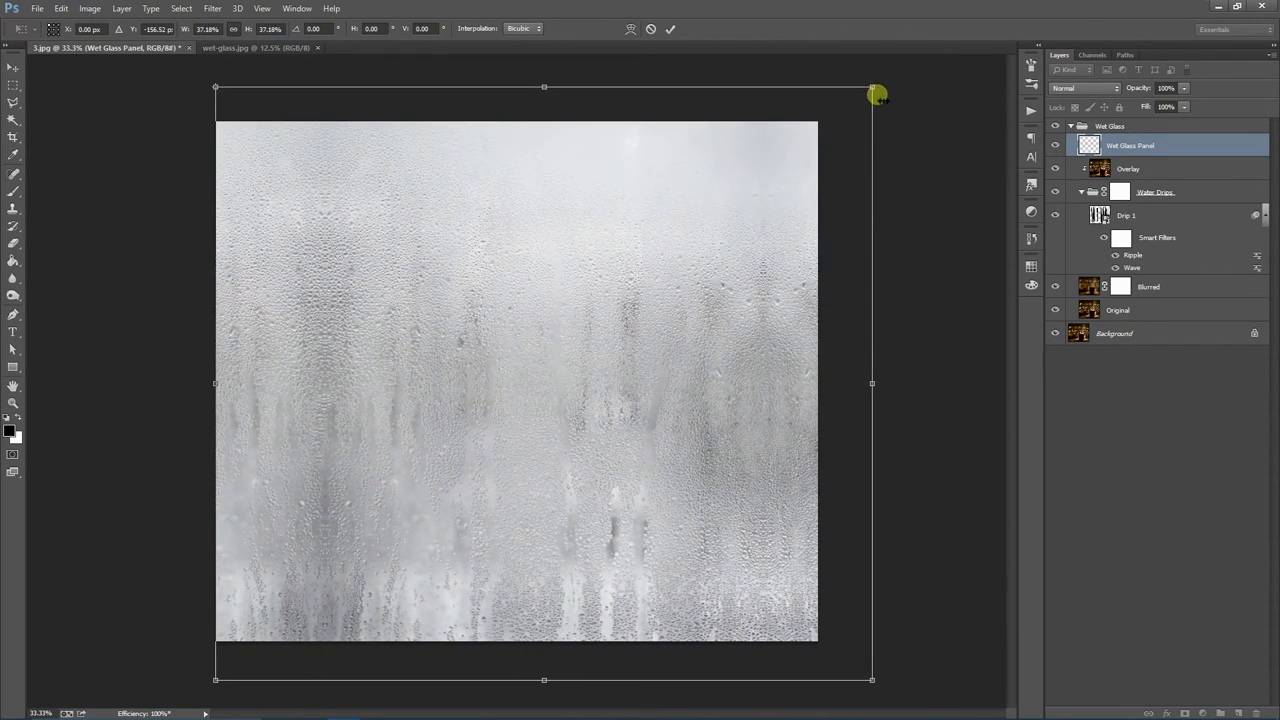
pyautogui.moveTo(586, 380); pyautogui.dragTo(560, 355)
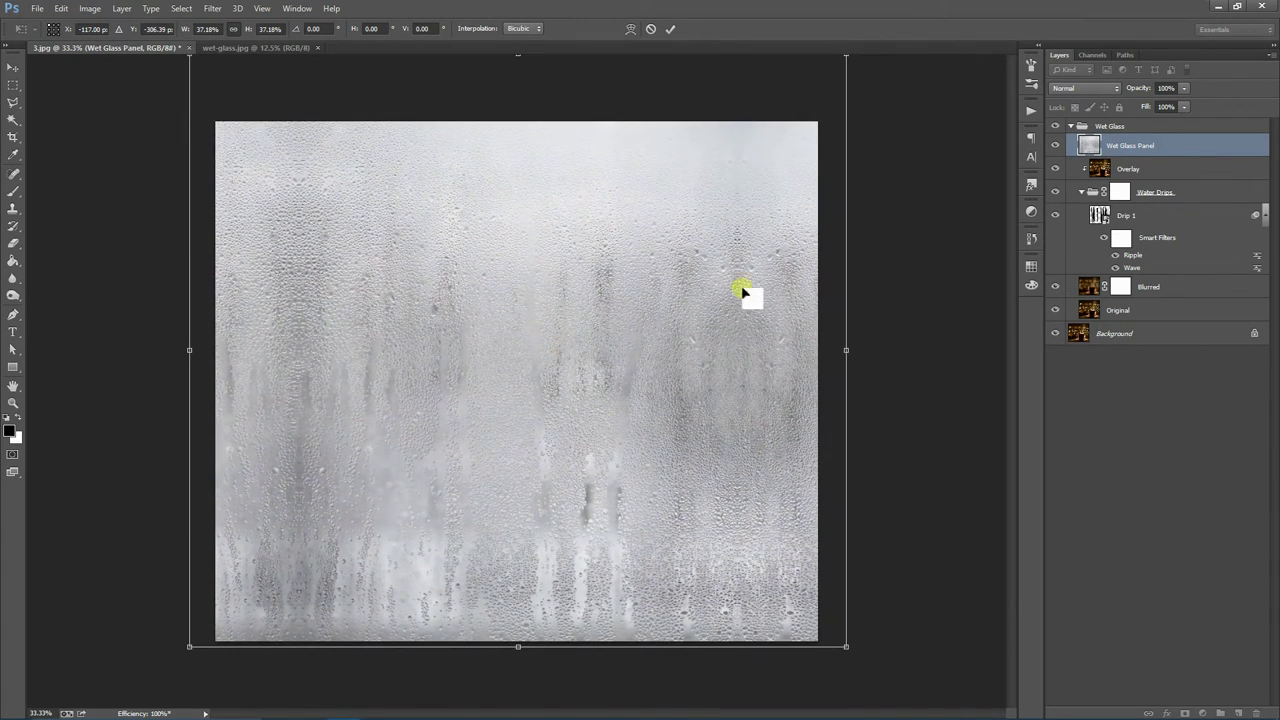
pyautogui.click(670, 30)
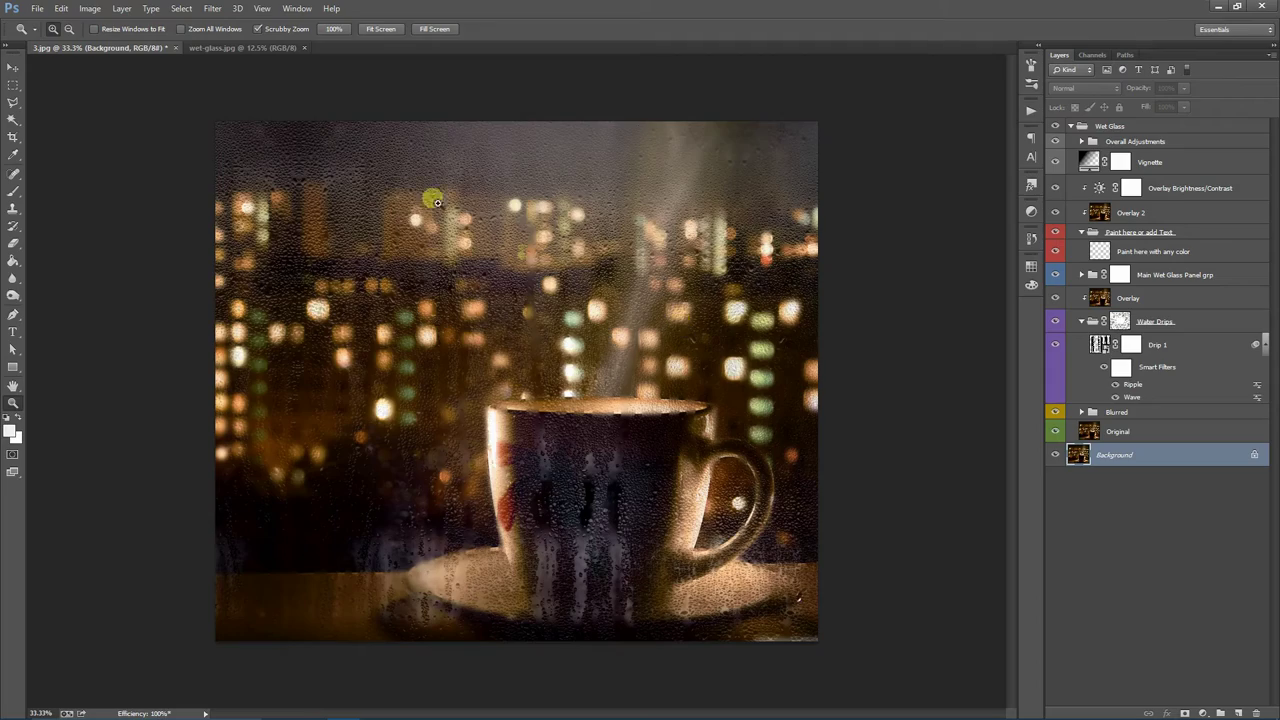
pyautogui.click(515, 379)
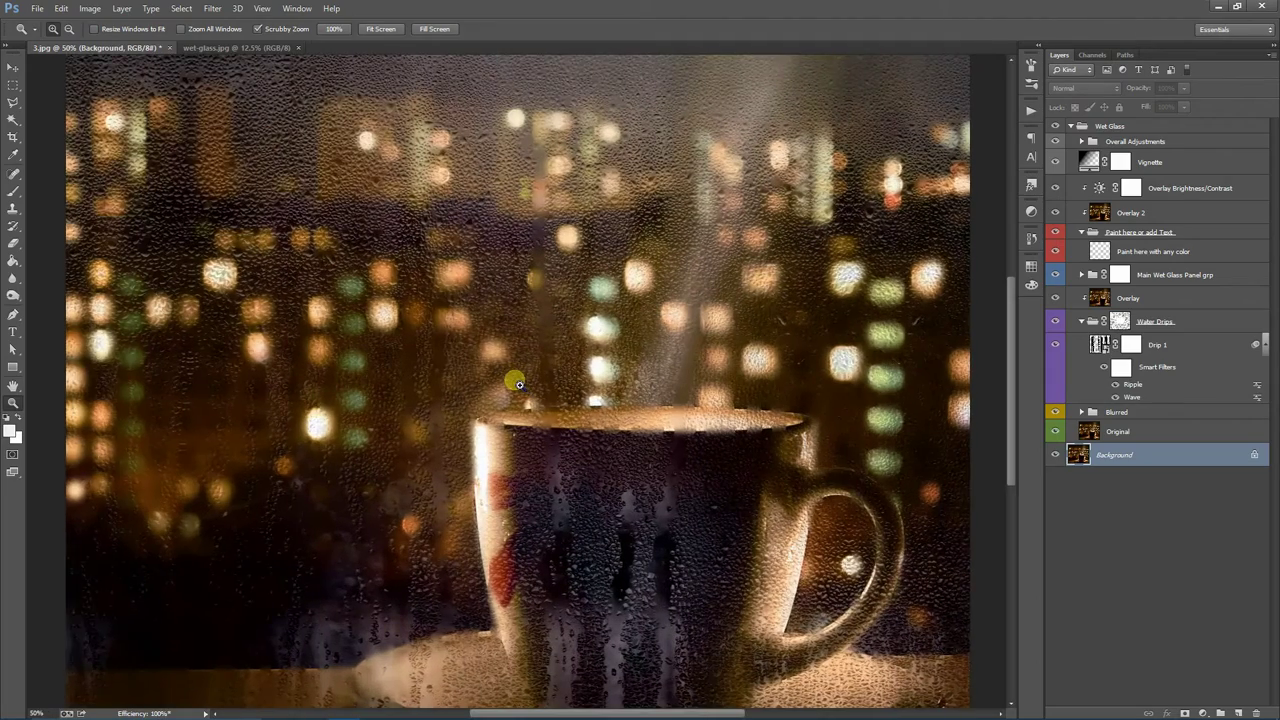
pyautogui.click(500, 336)
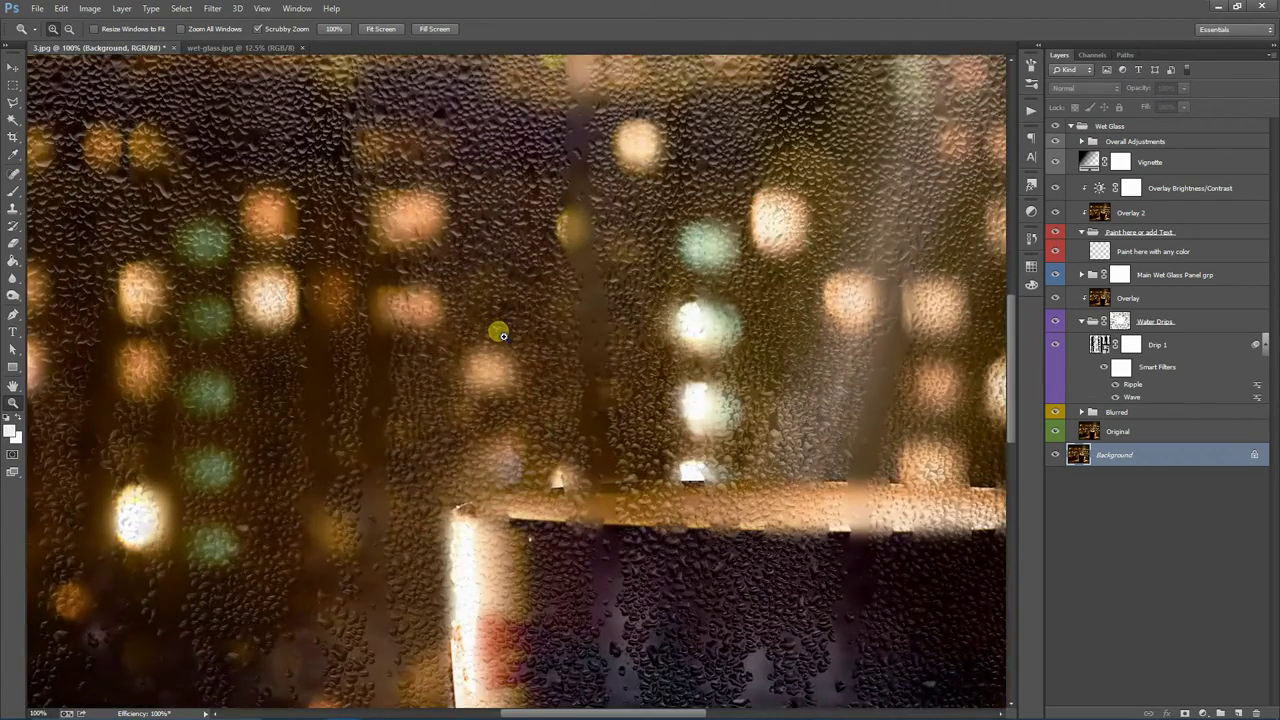
pyautogui.scroll(1, 469, 315)
pyautogui.click(14, 387)
pyautogui.moveTo(200, 170); pyautogui.dragTo(413, 425)
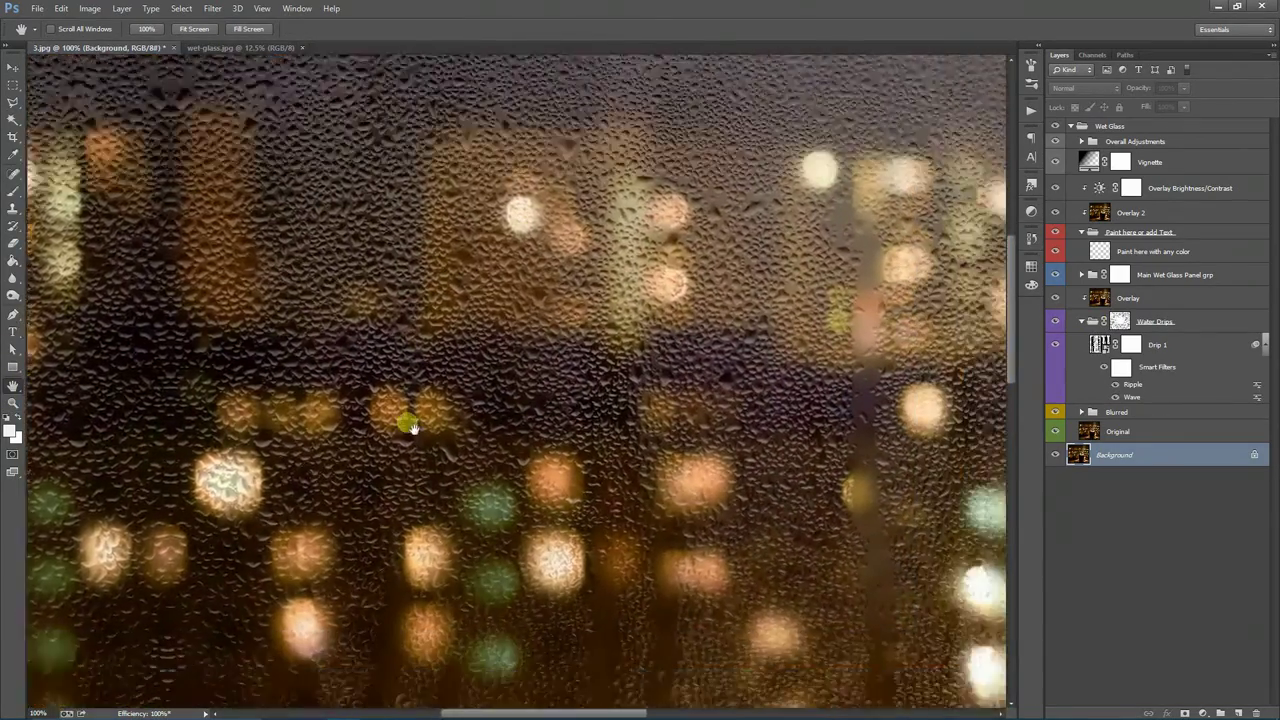
pyautogui.moveTo(837, 537); pyautogui.dragTo(531, 268)
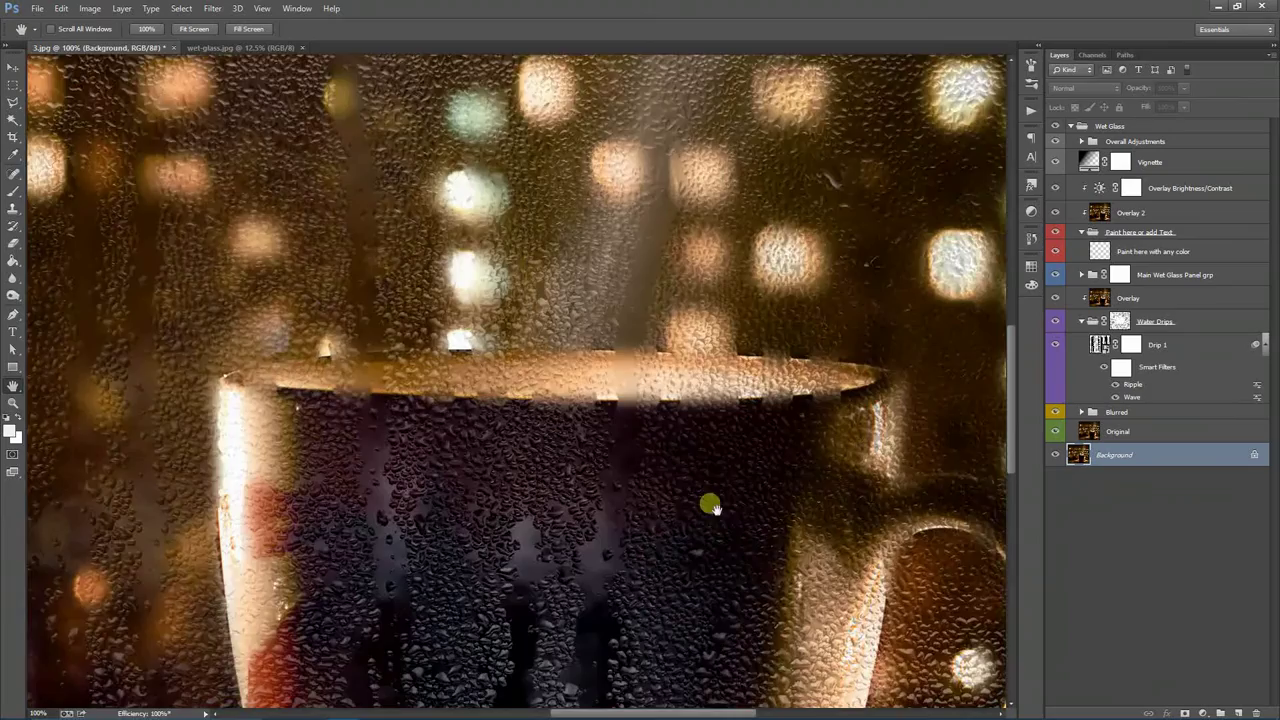
pyautogui.moveTo(709, 507); pyautogui.dragTo(643, 314)
pyautogui.moveTo(571, 520)
pyautogui.mouseDown()
pyautogui.moveTo(554, 417)
pyautogui.moveTo(601, 358)
pyautogui.mouseUp()
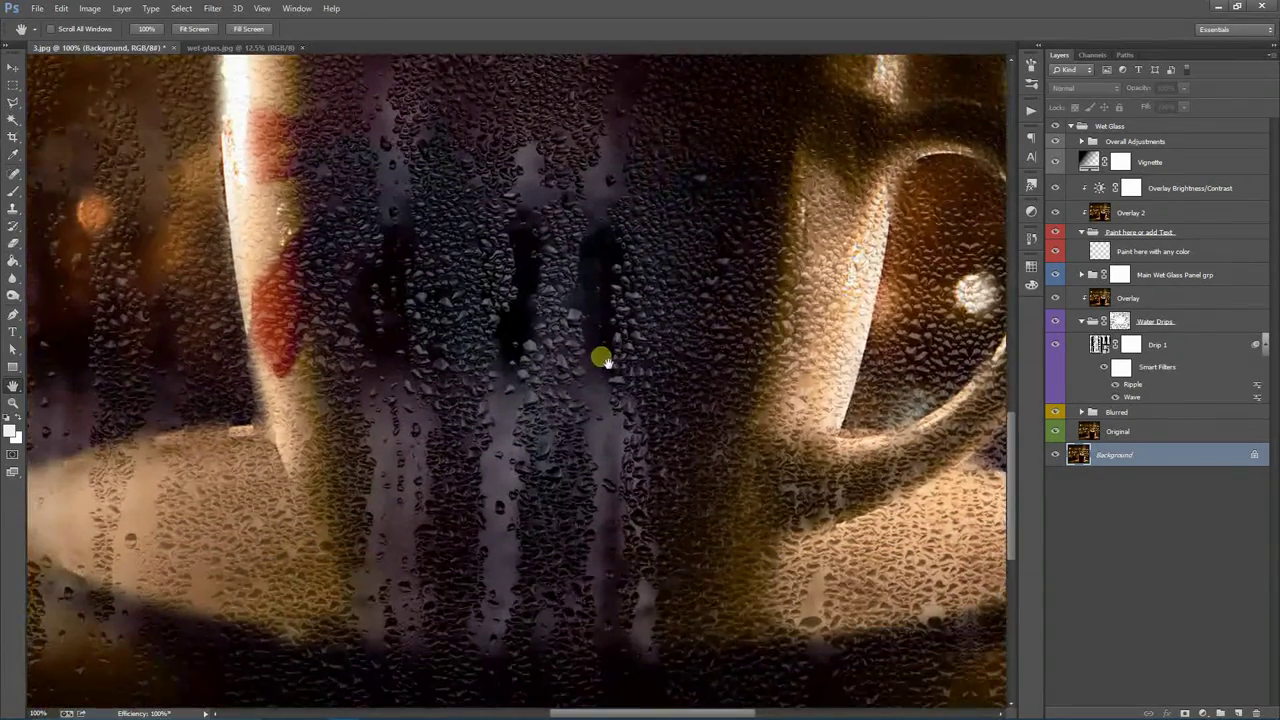
pyautogui.moveTo(414, 300)
pyautogui.mouseDown()
pyautogui.moveTo(463, 271)
pyautogui.moveTo(523, 400)
pyautogui.moveTo(591, 211)
pyautogui.moveTo(523, 334)
pyautogui.mouseUp()
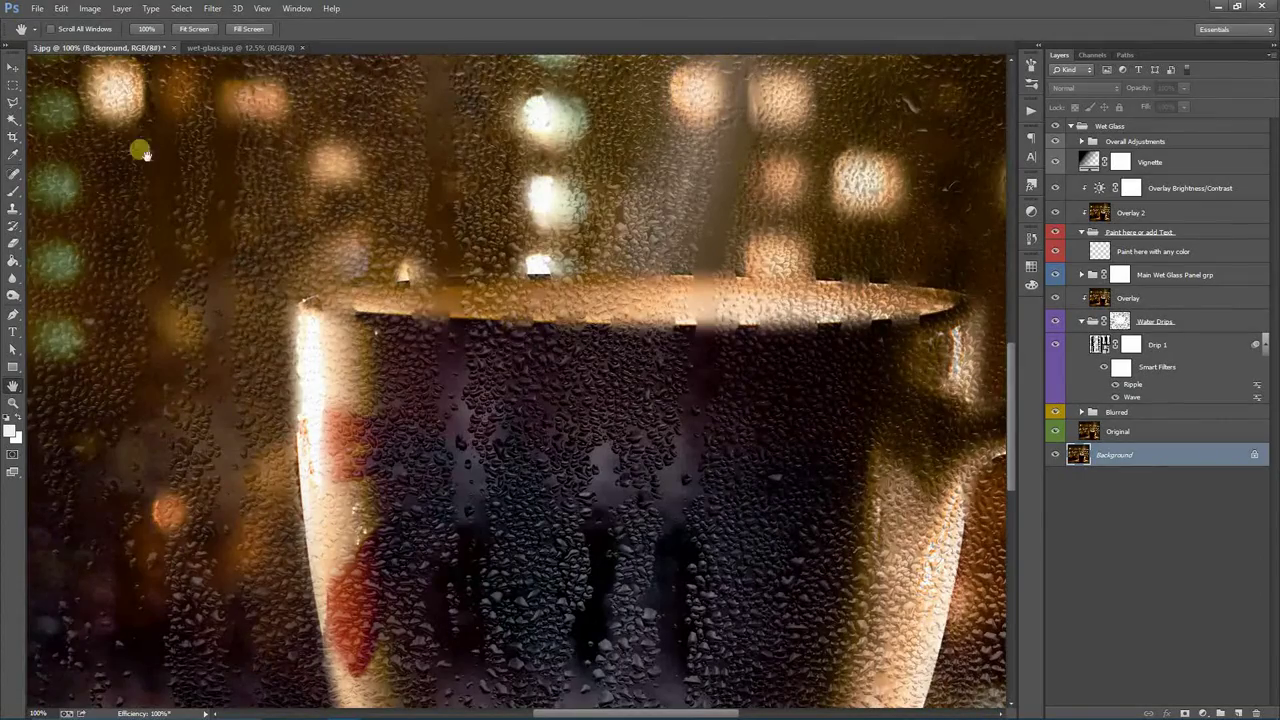
pyautogui.click(194, 28)
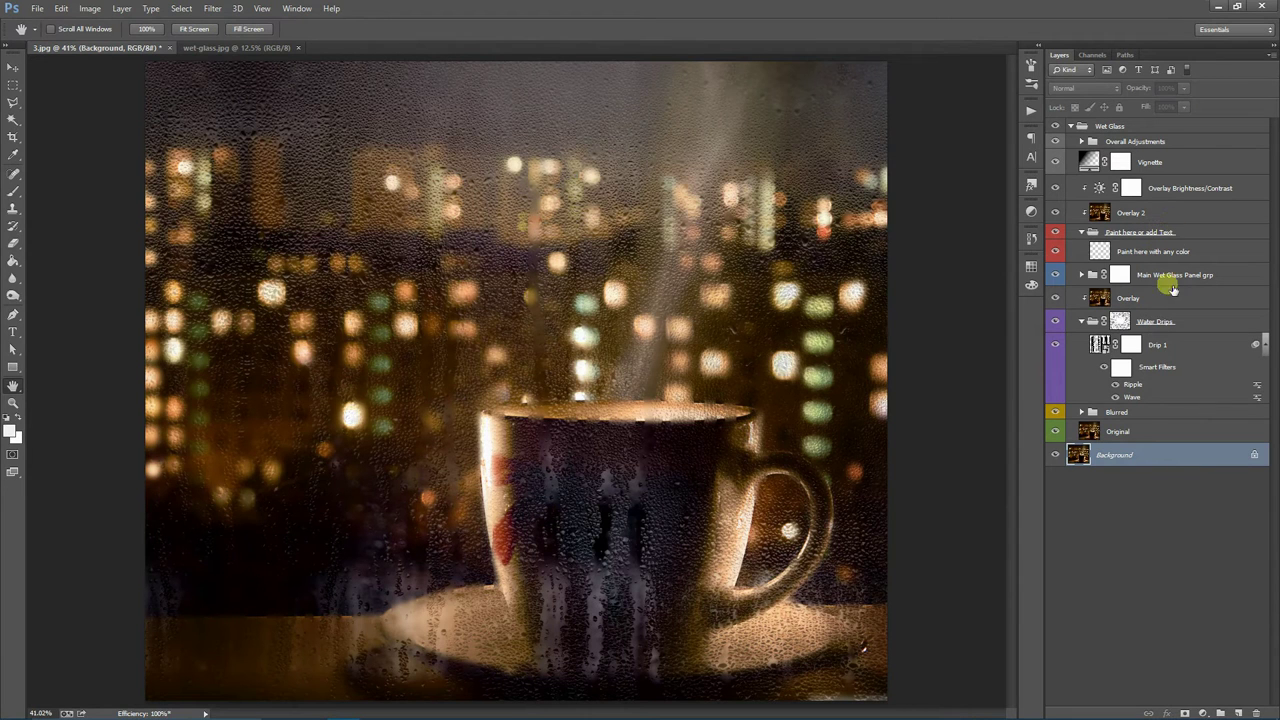
# - Expand the Blurred group and compare Blurred Average and Blurred More visibility while zoomed on the cup
pyautogui.click(1141, 432)
pyautogui.click(1144, 413)
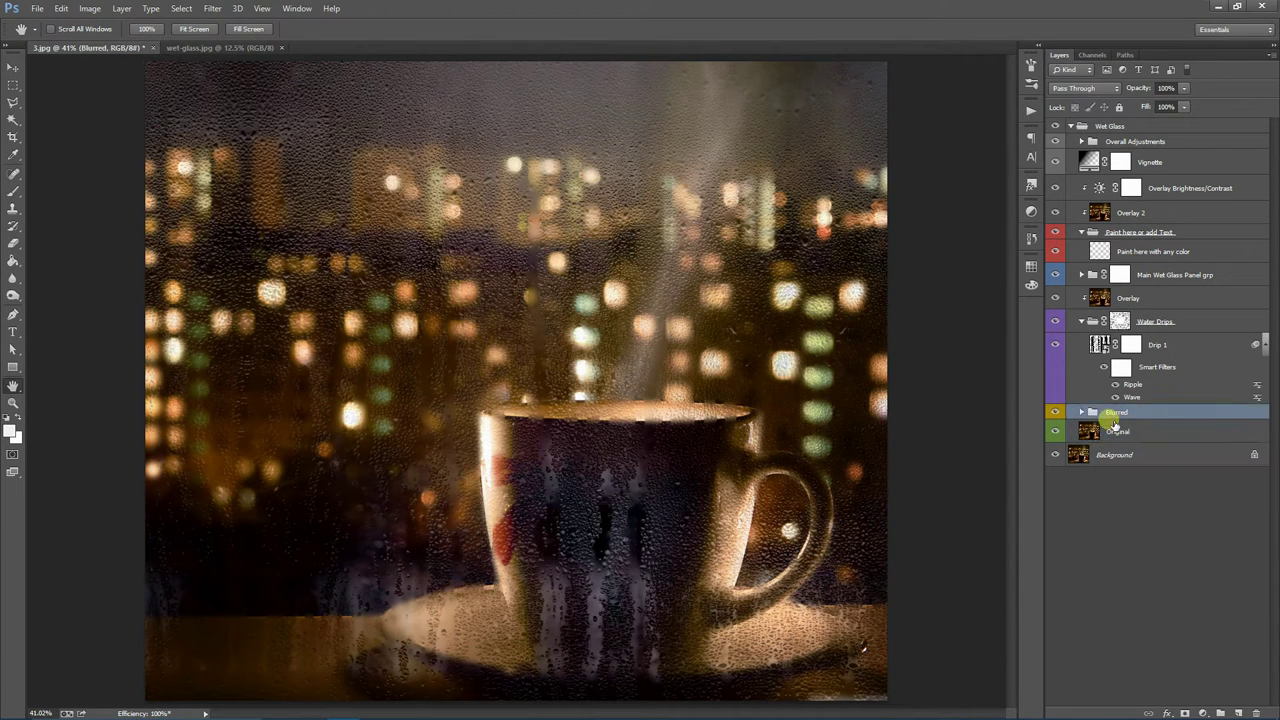
pyautogui.click(1083, 415)
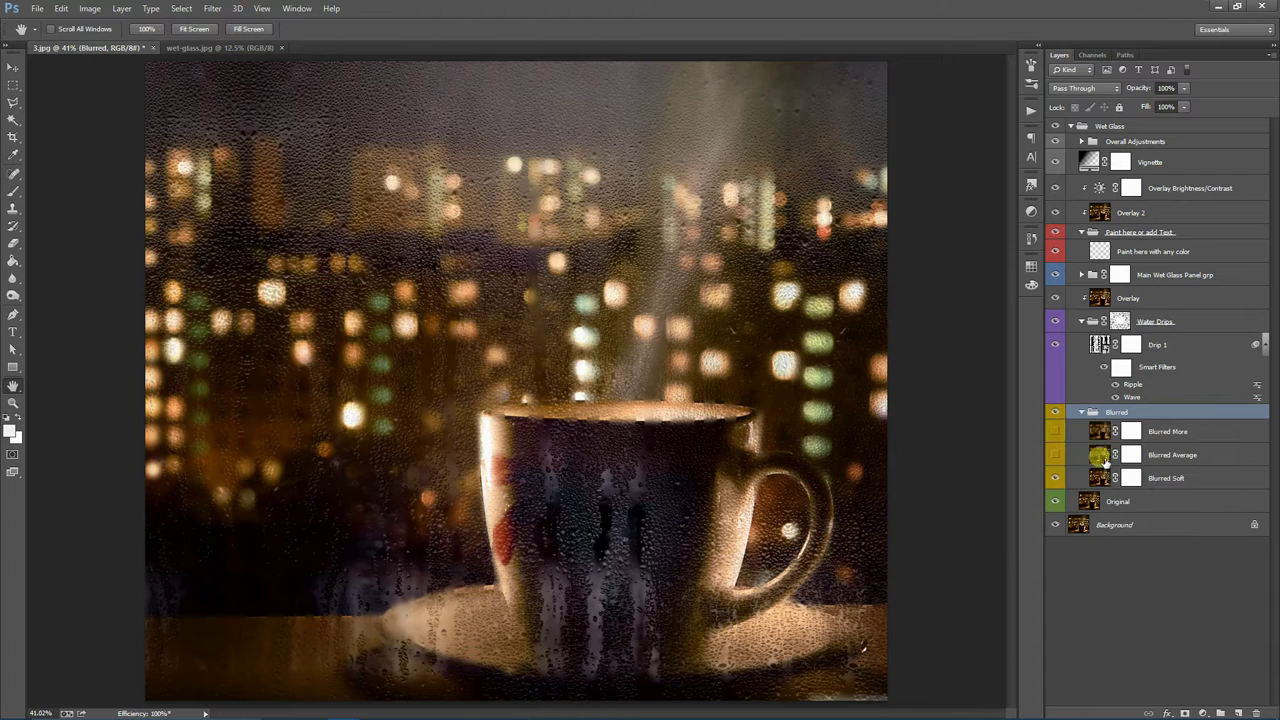
pyautogui.click(1055, 455)
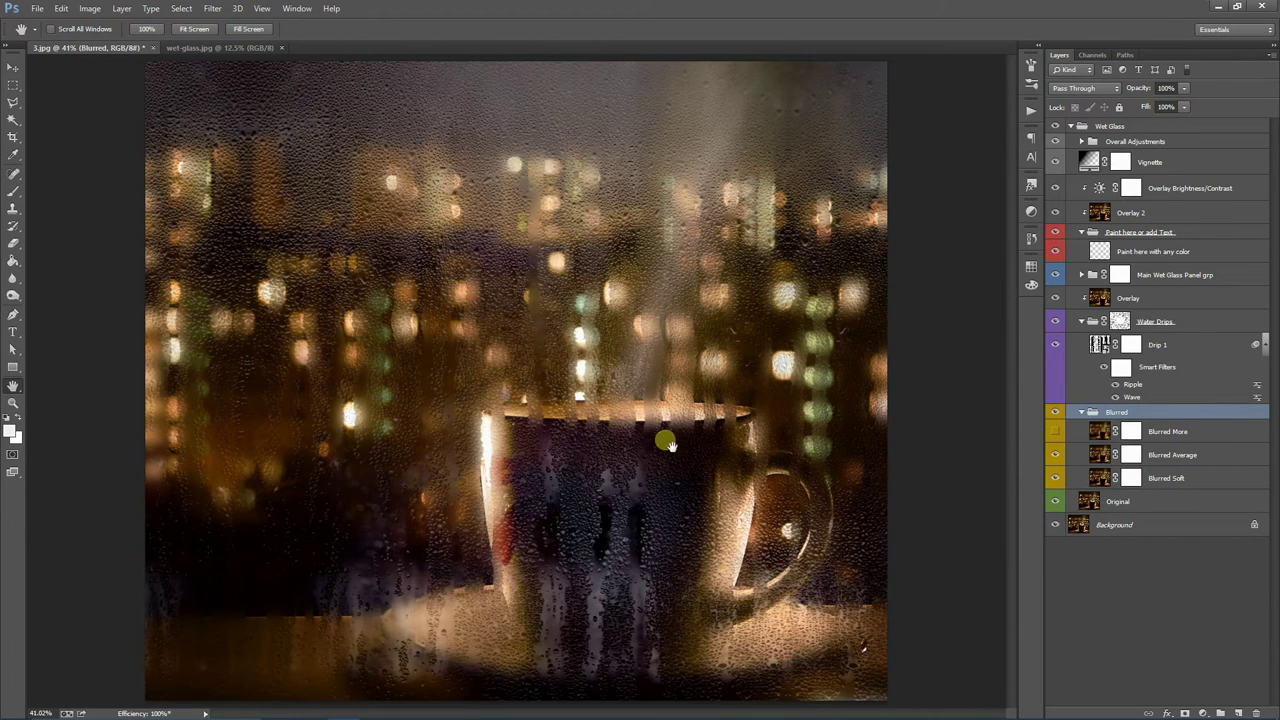
pyautogui.click(14, 401)
pyautogui.click(512, 386)
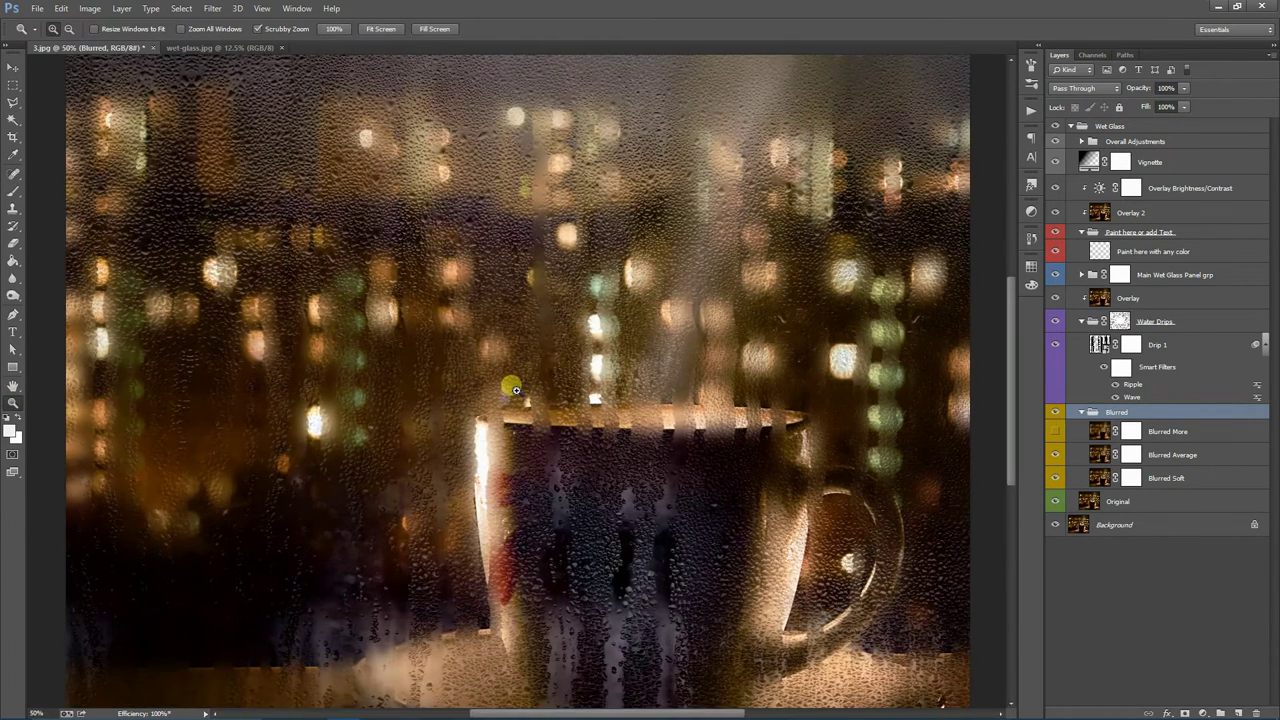
pyautogui.scroll(1, 668, 400)
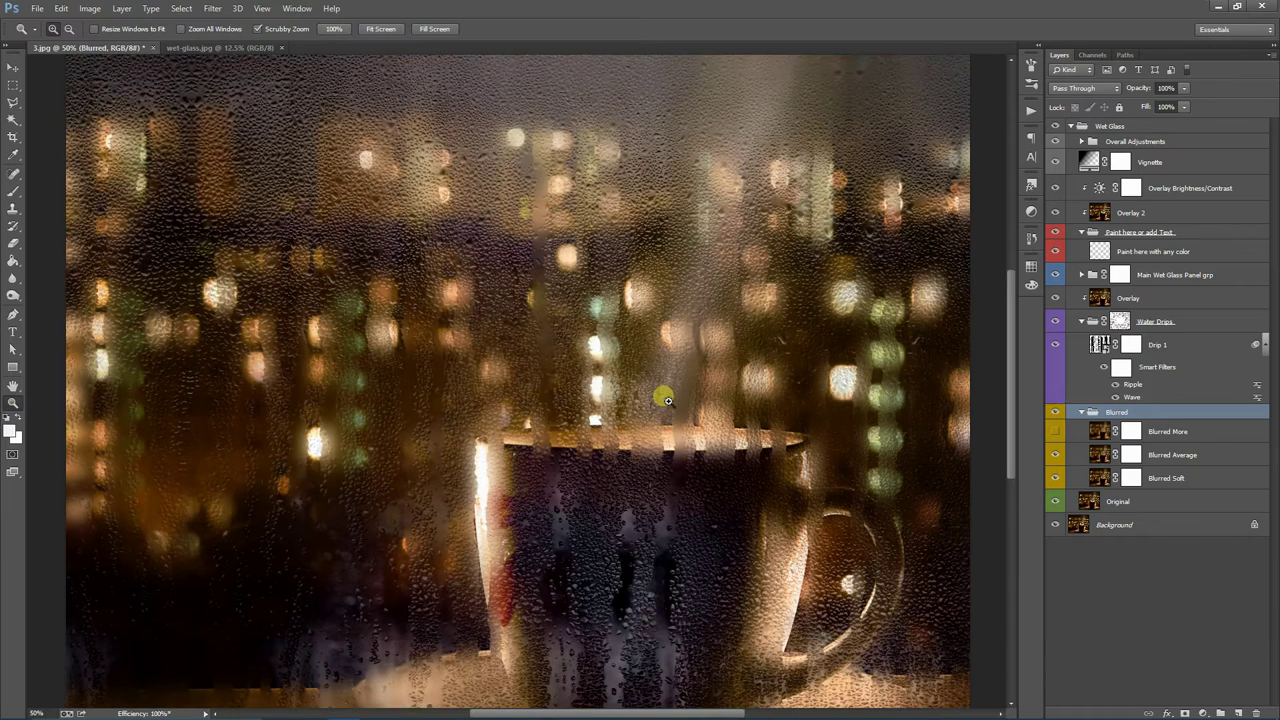
pyautogui.click(1058, 434)
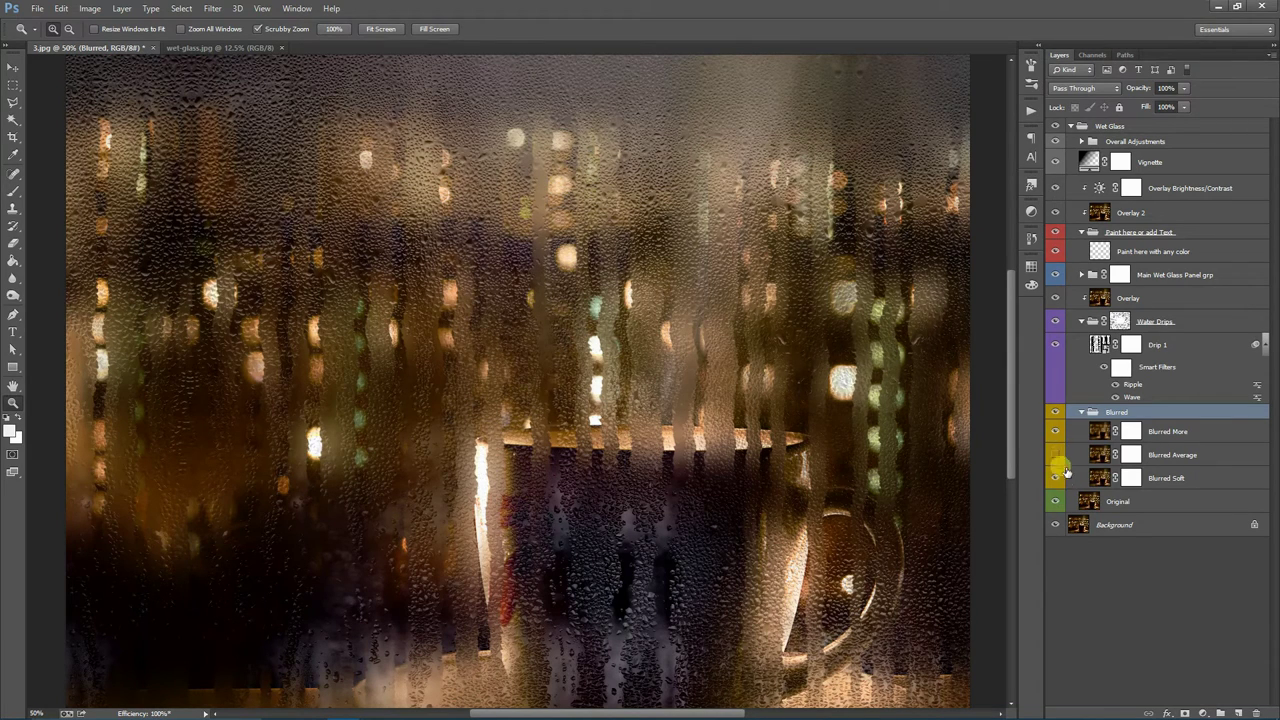
pyautogui.moveTo(1063, 459); pyautogui.dragTo(1062, 437)
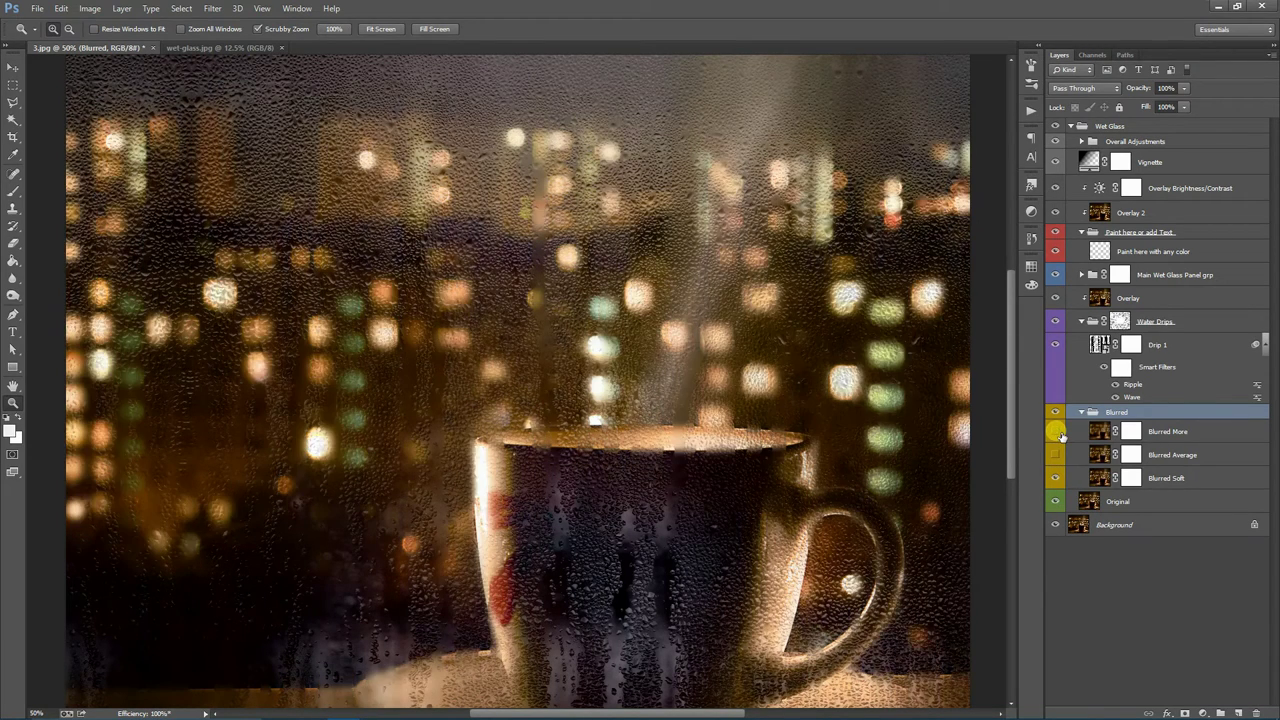
pyautogui.click(1058, 433)
pyautogui.moveTo(583, 305); pyautogui.dragTo(587, 305)
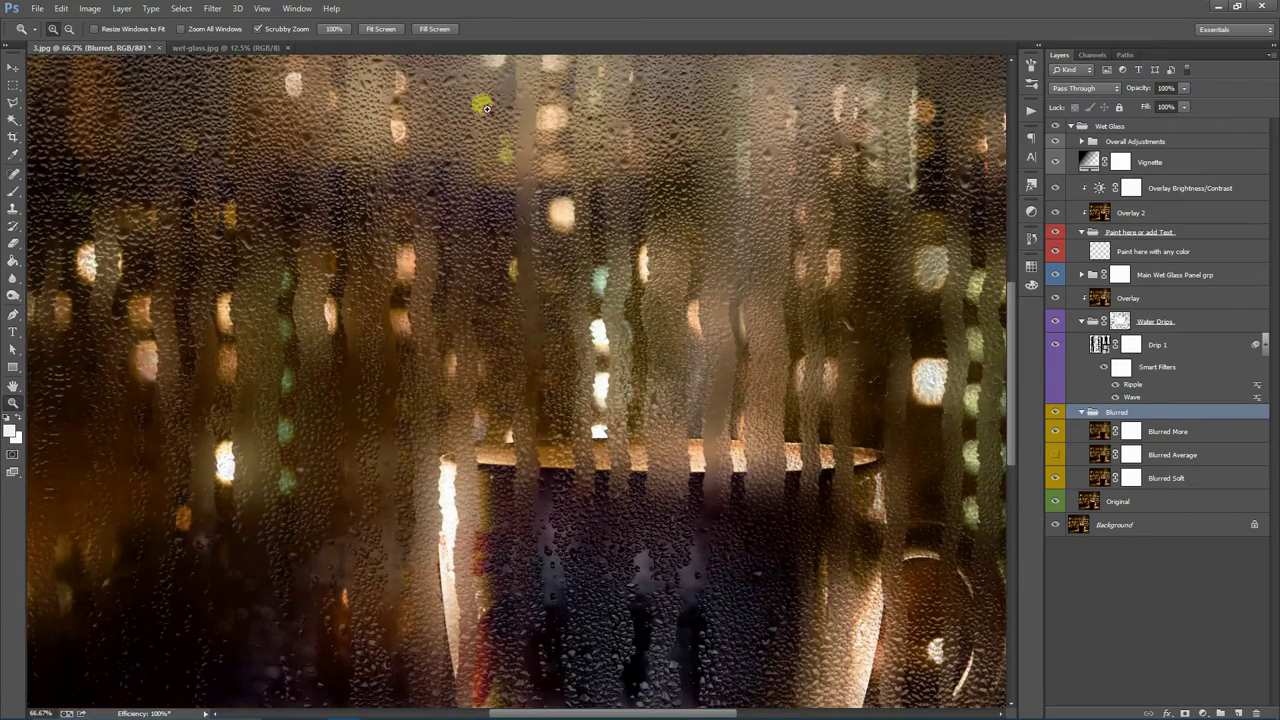
pyautogui.click(384, 35)
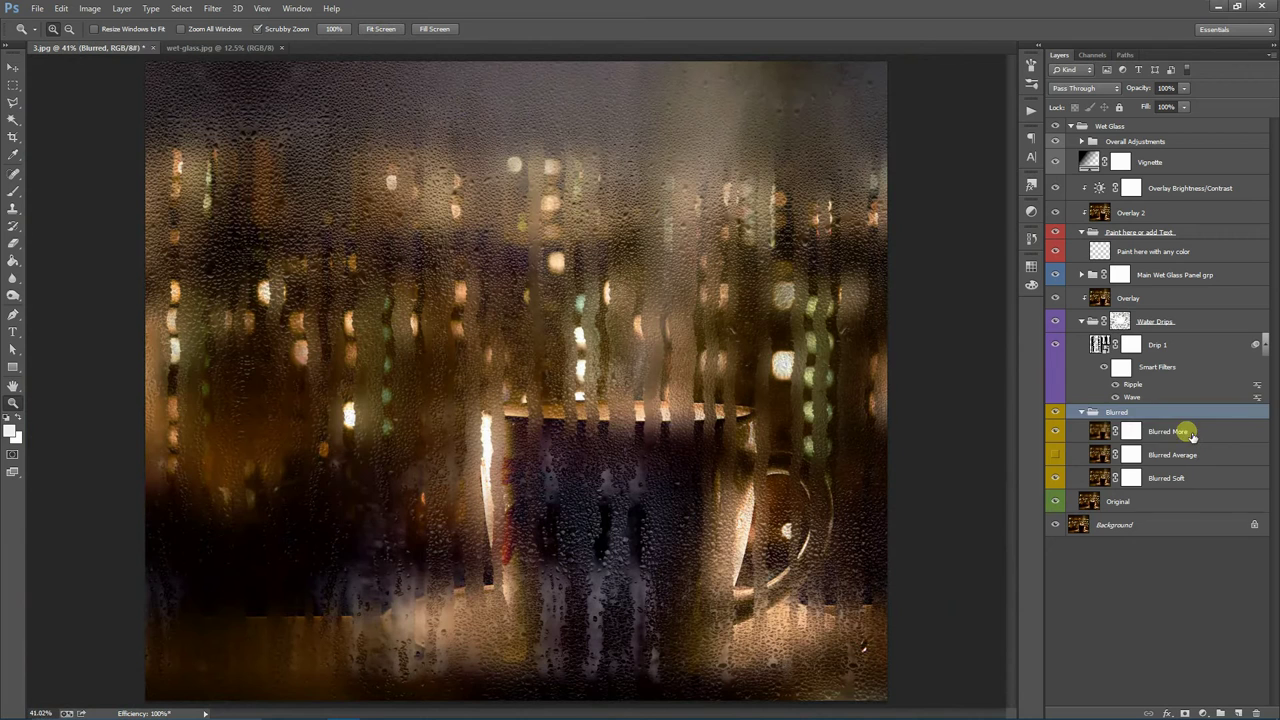
# - Try Blurred More at about 37%, then hide it and set Blurred Average to 76% opacity
pyautogui.click(1192, 433)
pyautogui.click(1184, 88)
pyautogui.moveTo(1184, 102); pyautogui.dragTo(1143, 104)
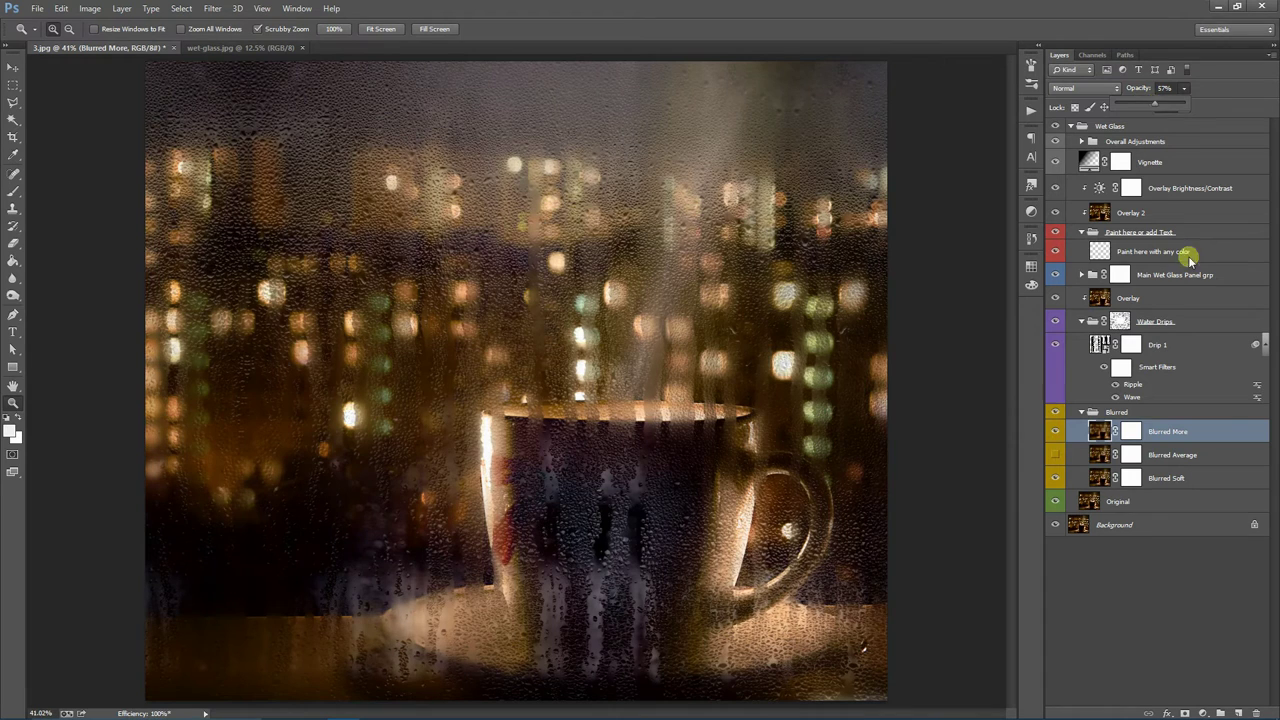
pyautogui.click(1214, 452)
pyautogui.click(1057, 454)
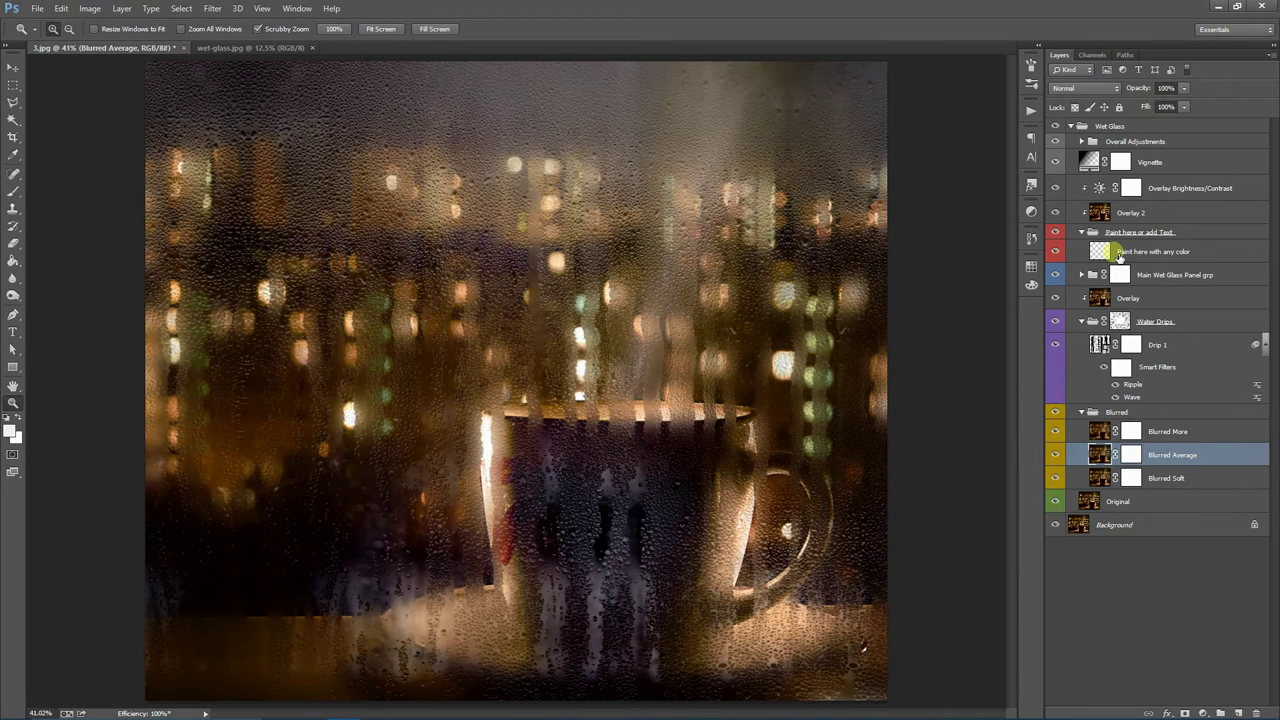
pyautogui.click(1182, 89)
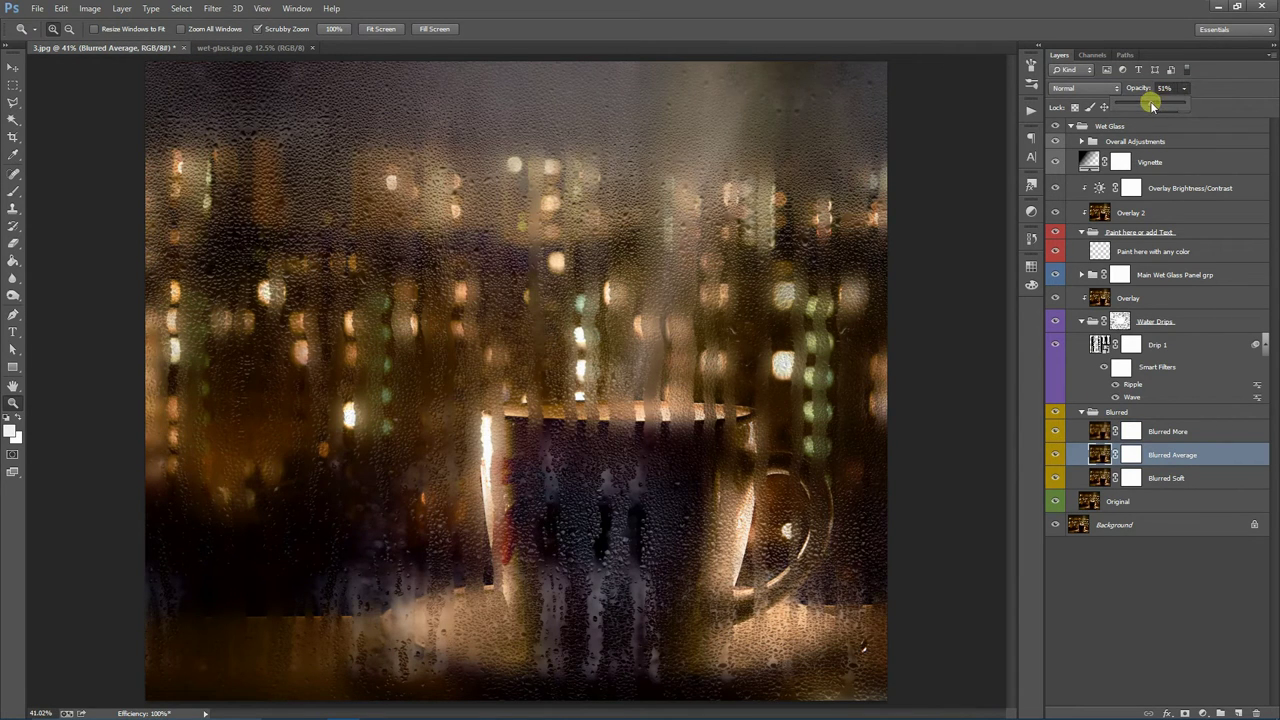
pyautogui.click(1200, 431)
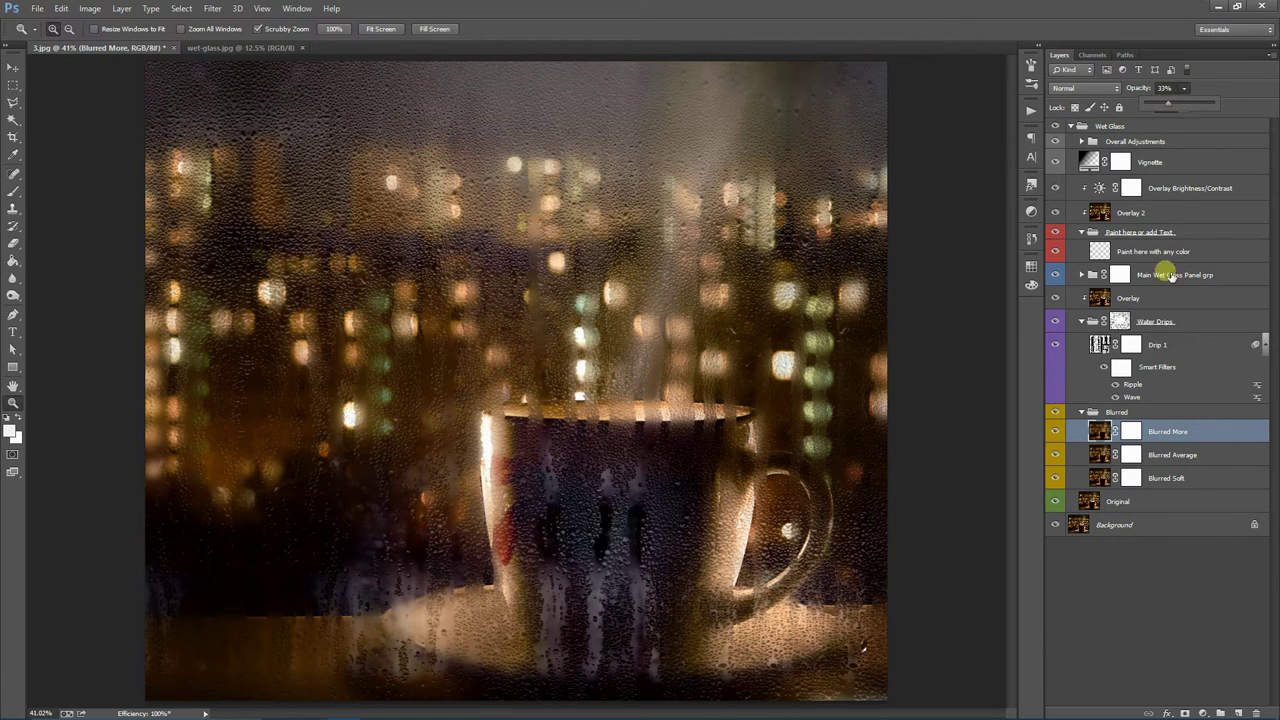
pyautogui.click(1057, 436)
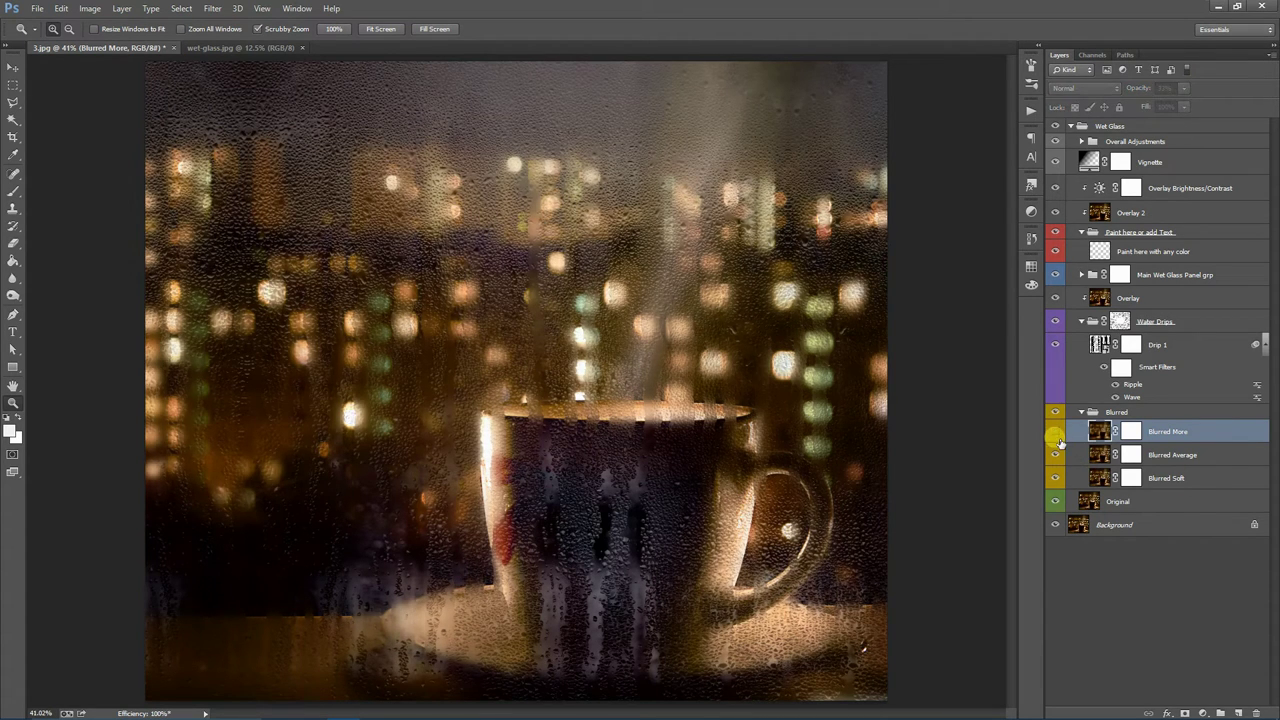
pyautogui.click(1180, 455)
pyautogui.moveTo(1183, 88); pyautogui.dragTo(1193, 105)
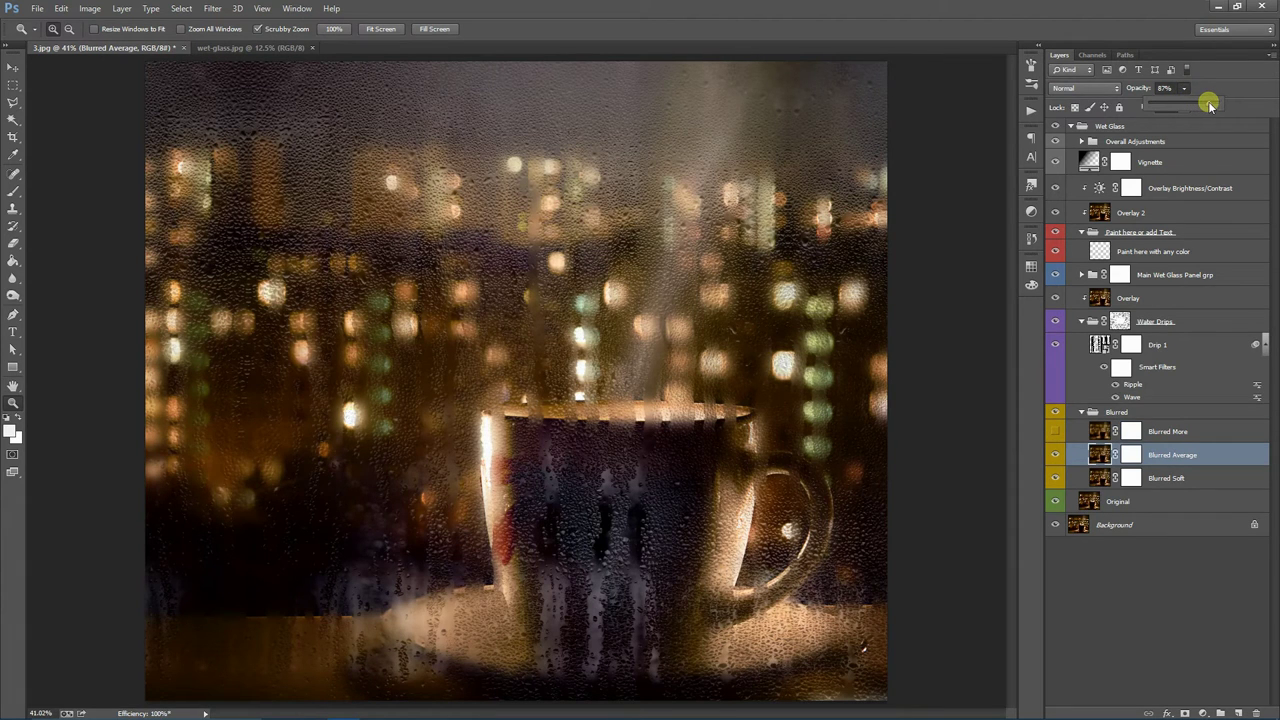
pyautogui.moveTo(1209, 102); pyautogui.dragTo(1202, 102)
# - Collapse the Blurred group, compare Drip 1 on and off, and duplicate it as Drip 1 copy
pyautogui.click(1083, 414)
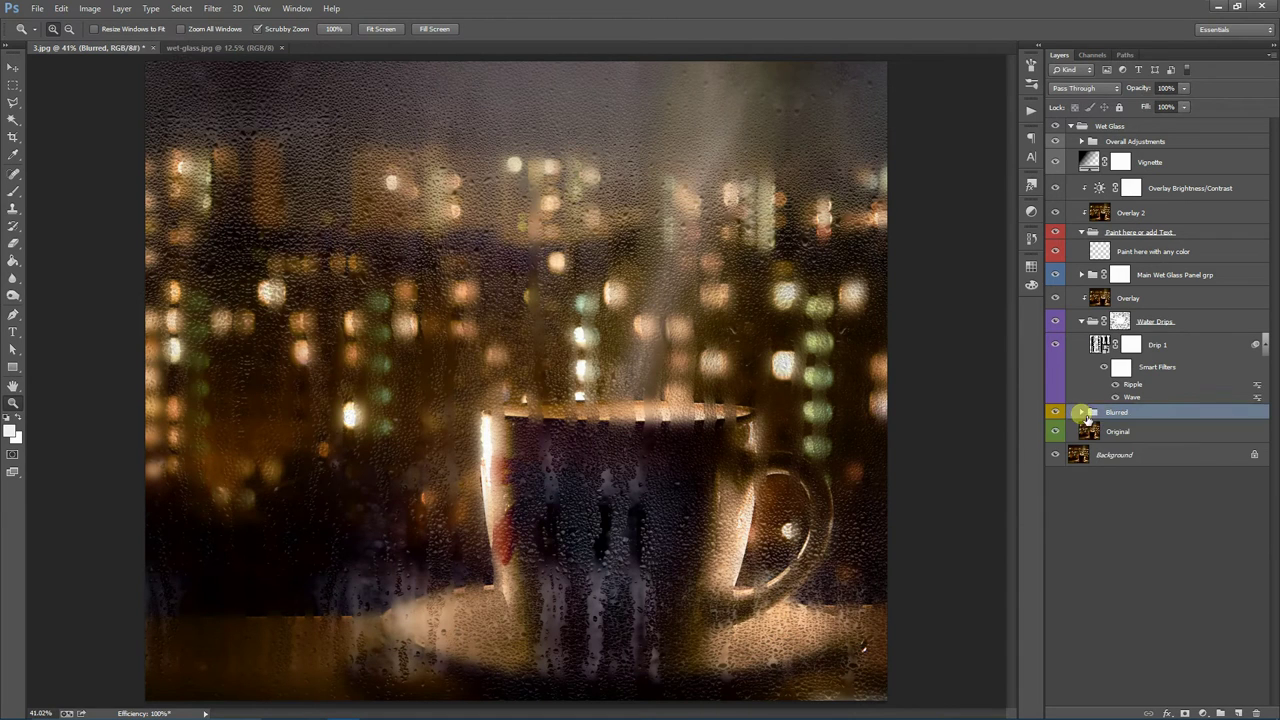
pyautogui.click(1211, 322)
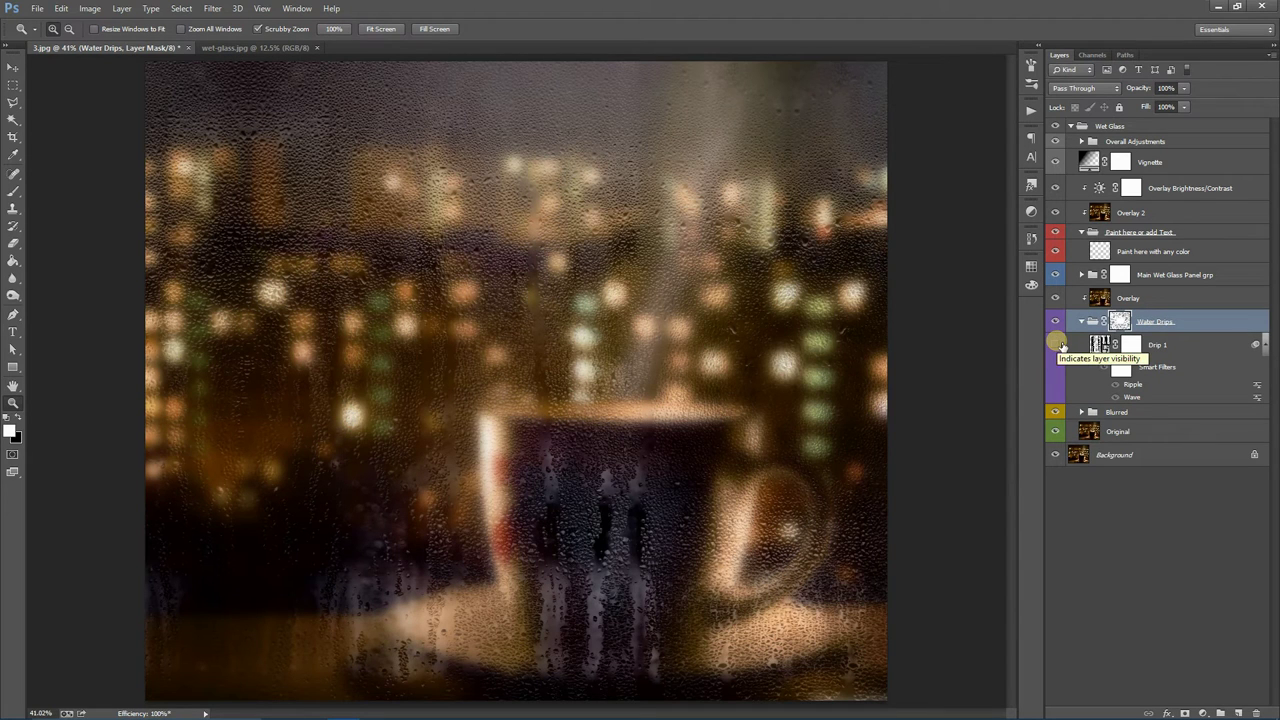
pyautogui.click(1062, 345)
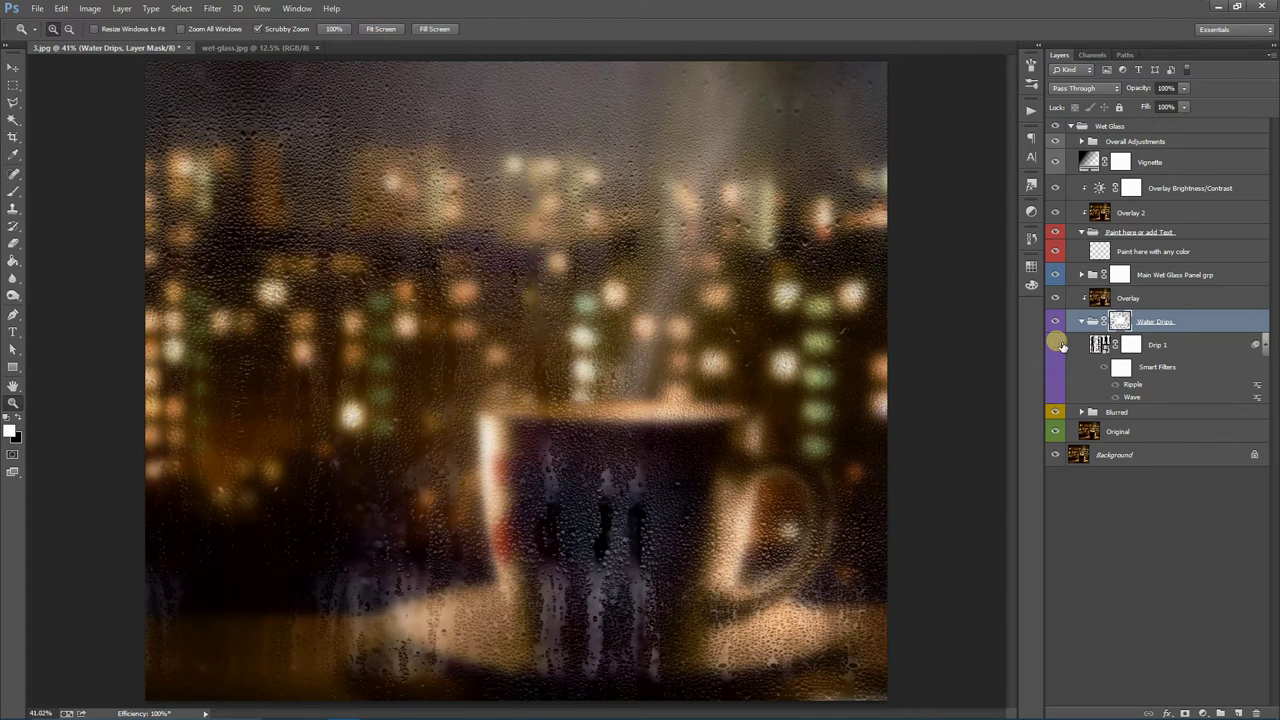
pyautogui.click(1062, 345)
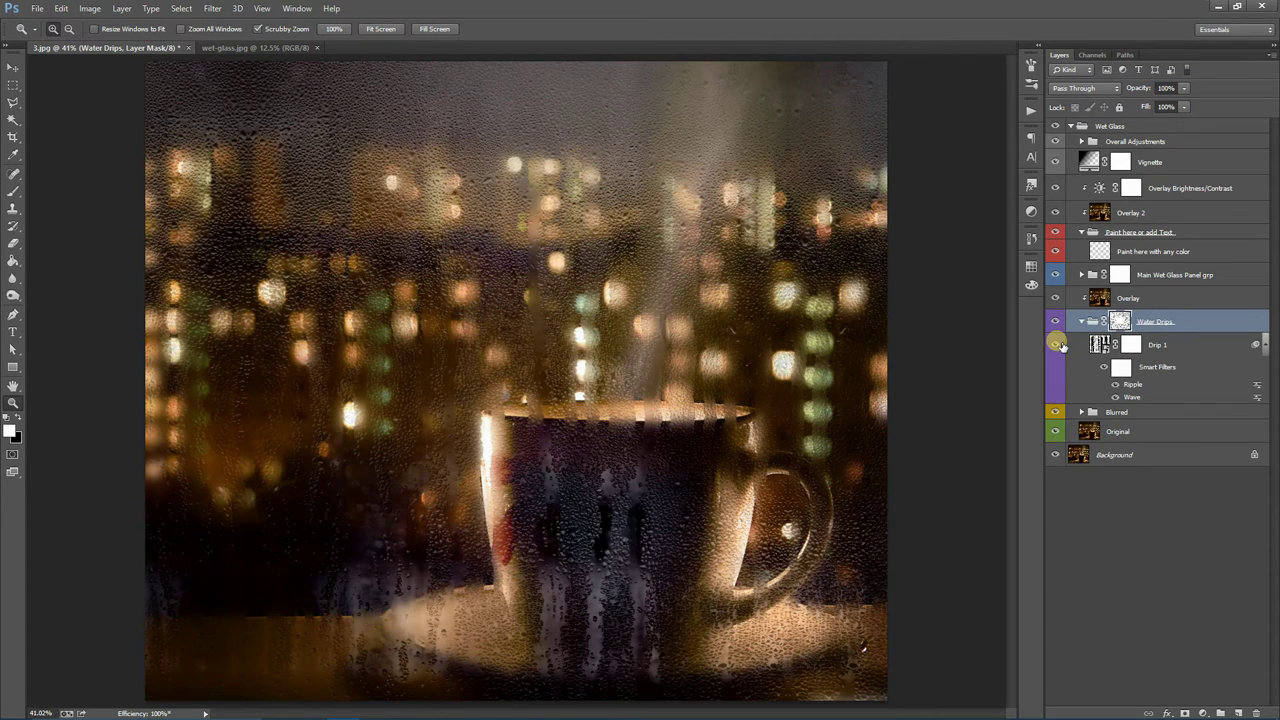
pyautogui.click(1189, 350)
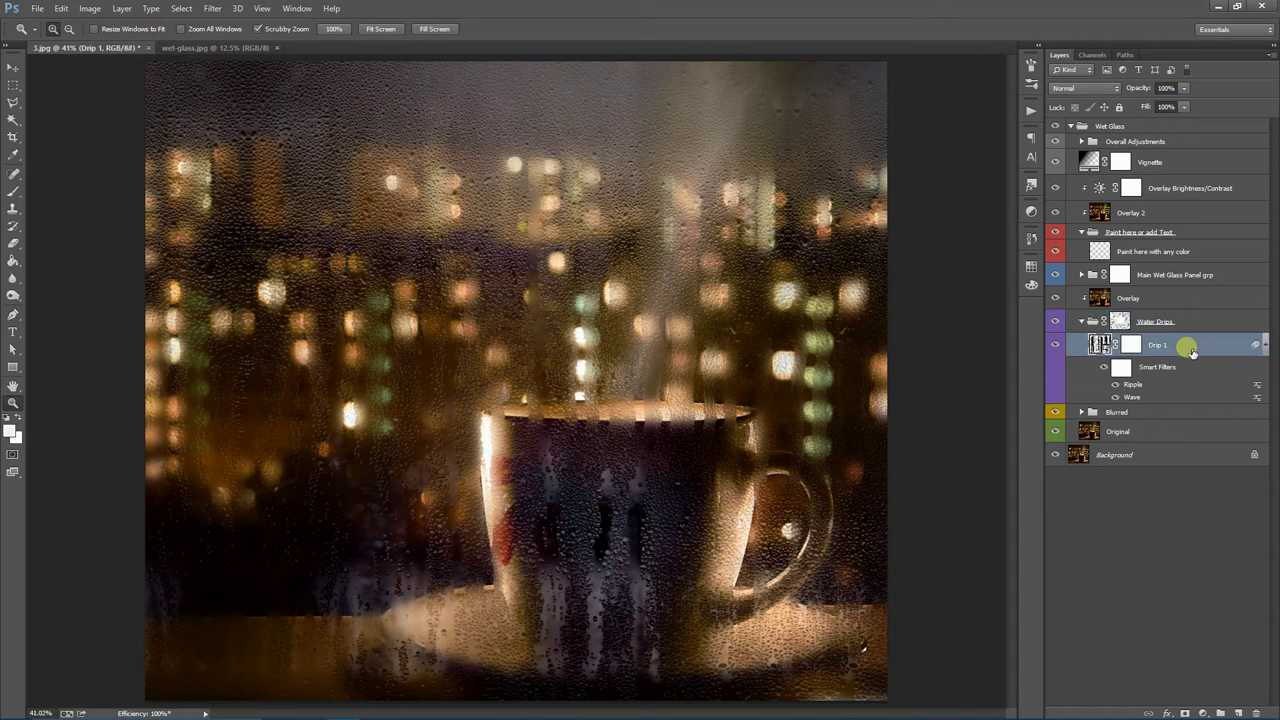
pyautogui.rightClick(1189, 350)
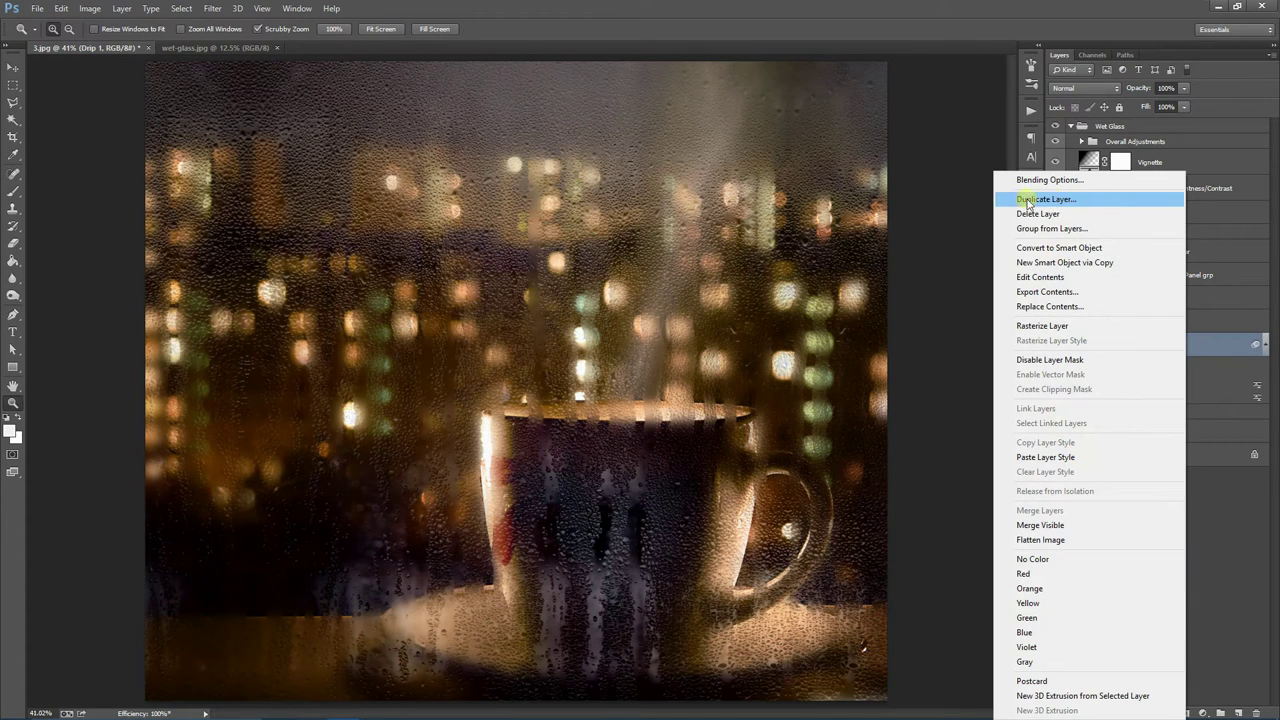
pyautogui.click(1068, 201)
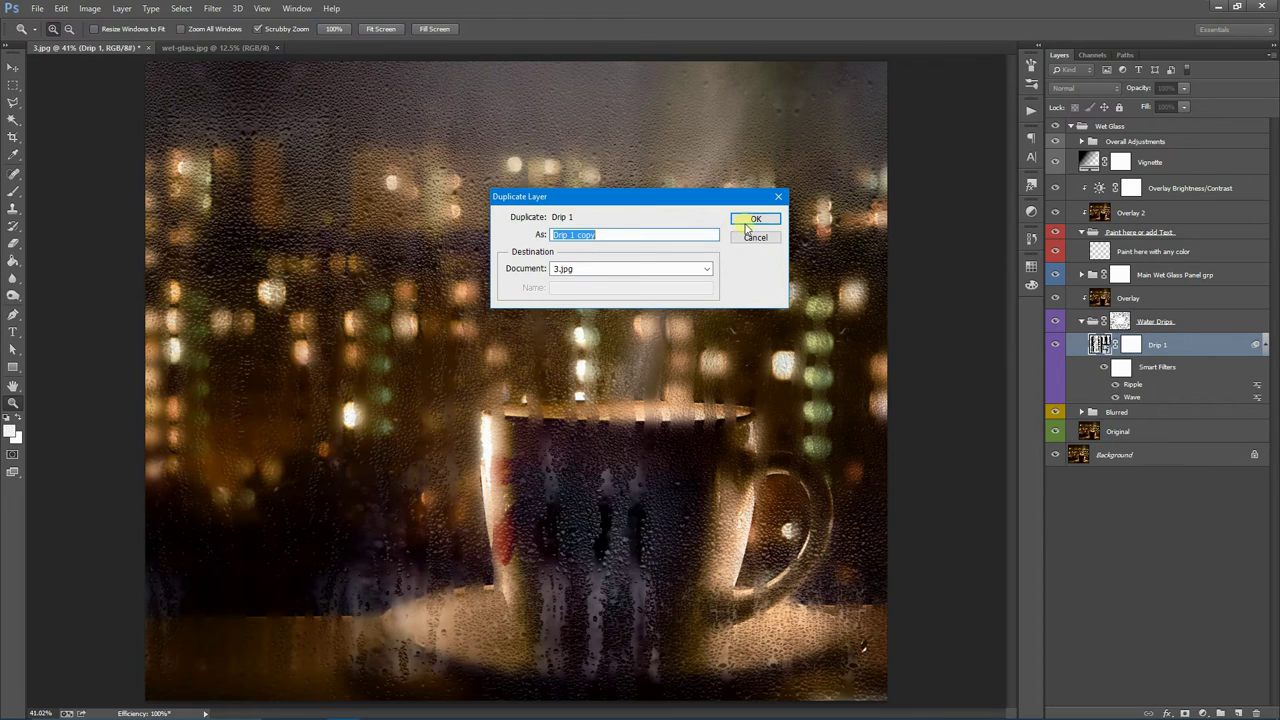
pyautogui.click(746, 222)
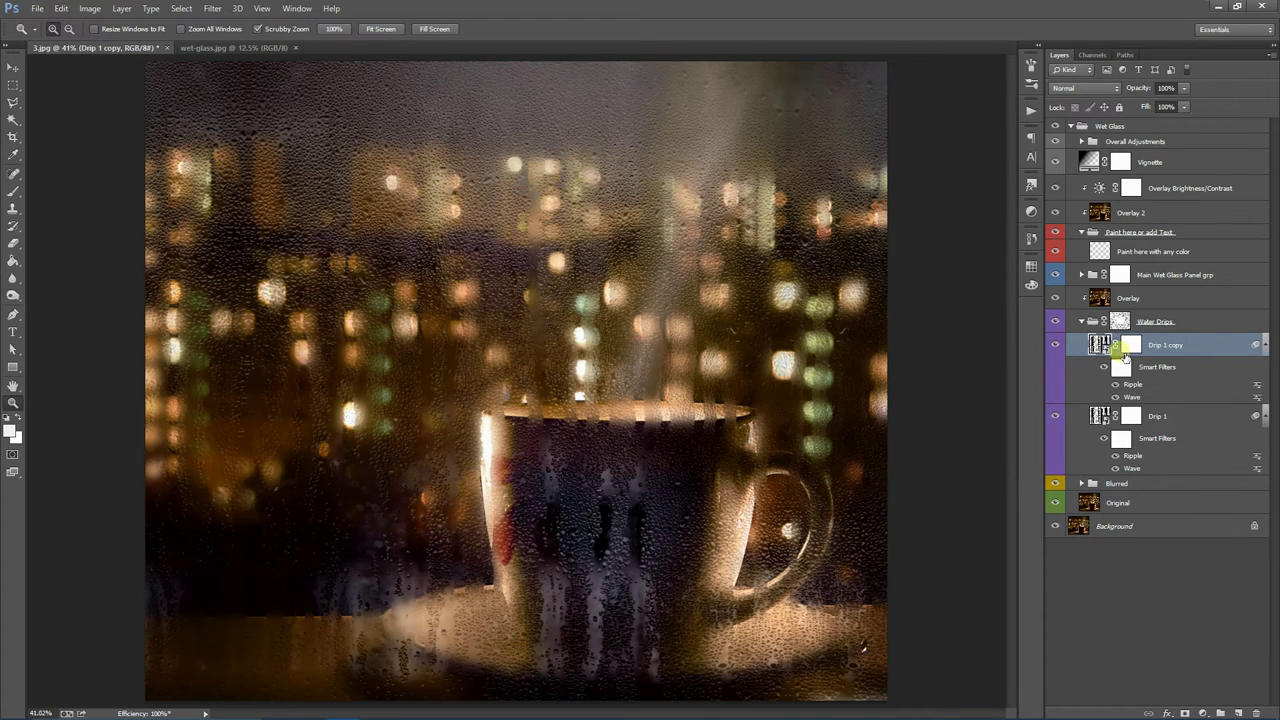
# - Move the Drip 1 copy up and to the left
pyautogui.click(13, 66)
pyautogui.moveTo(745, 442); pyautogui.dragTo(612, 393)
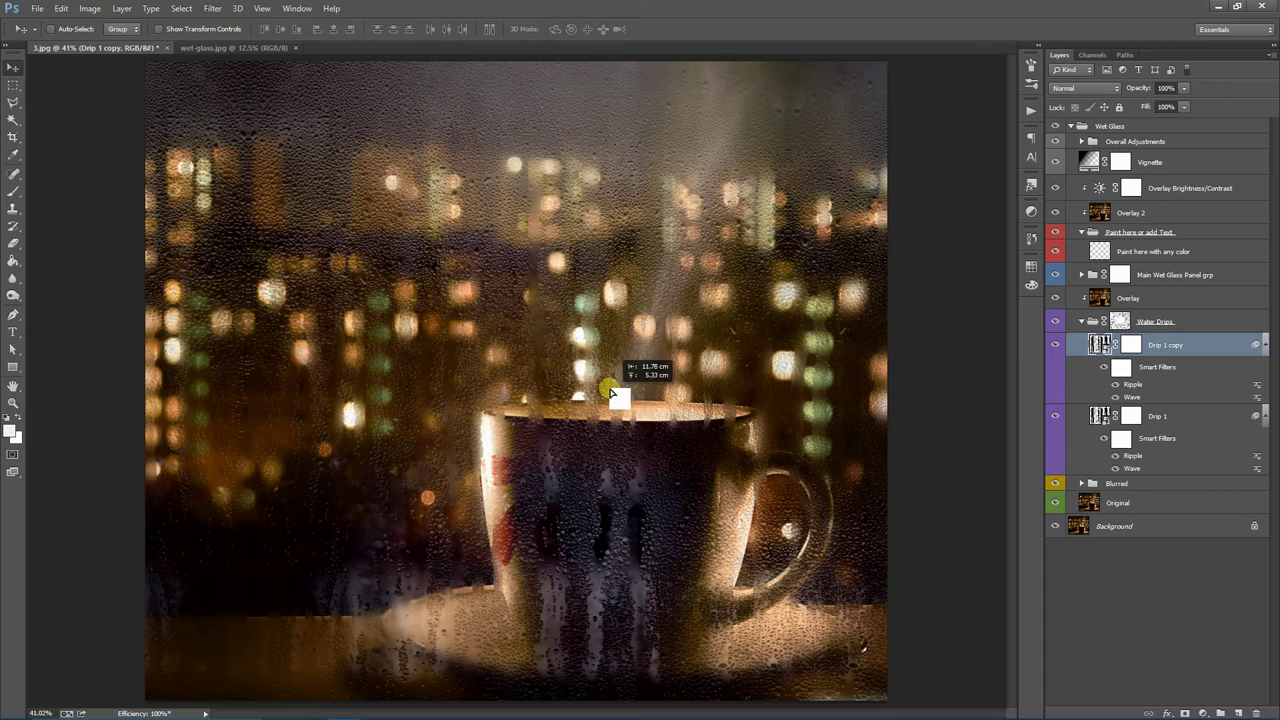
pyautogui.moveTo(612, 393); pyautogui.dragTo(614, 376)
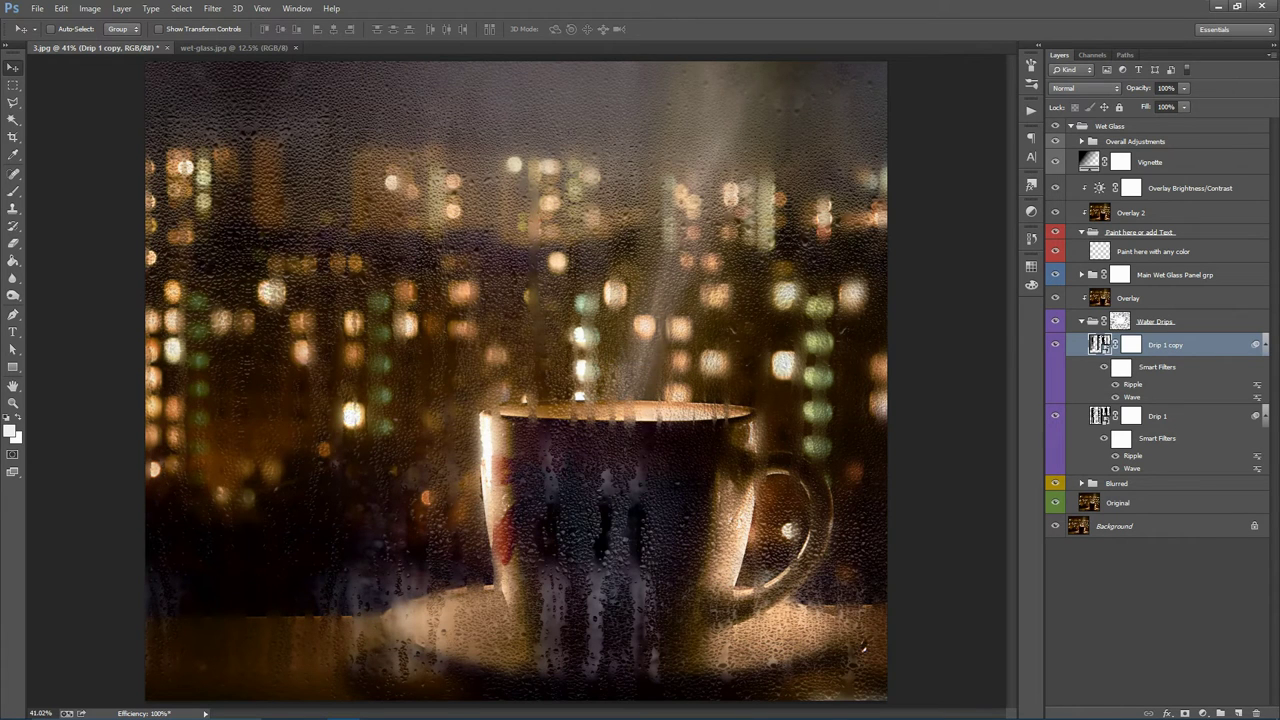
# - Flip the Drip 1 copy horizontally and vertically with Free Transform and commit
pyautogui.click(13, 84)
pyautogui.rightClick(412, 142)
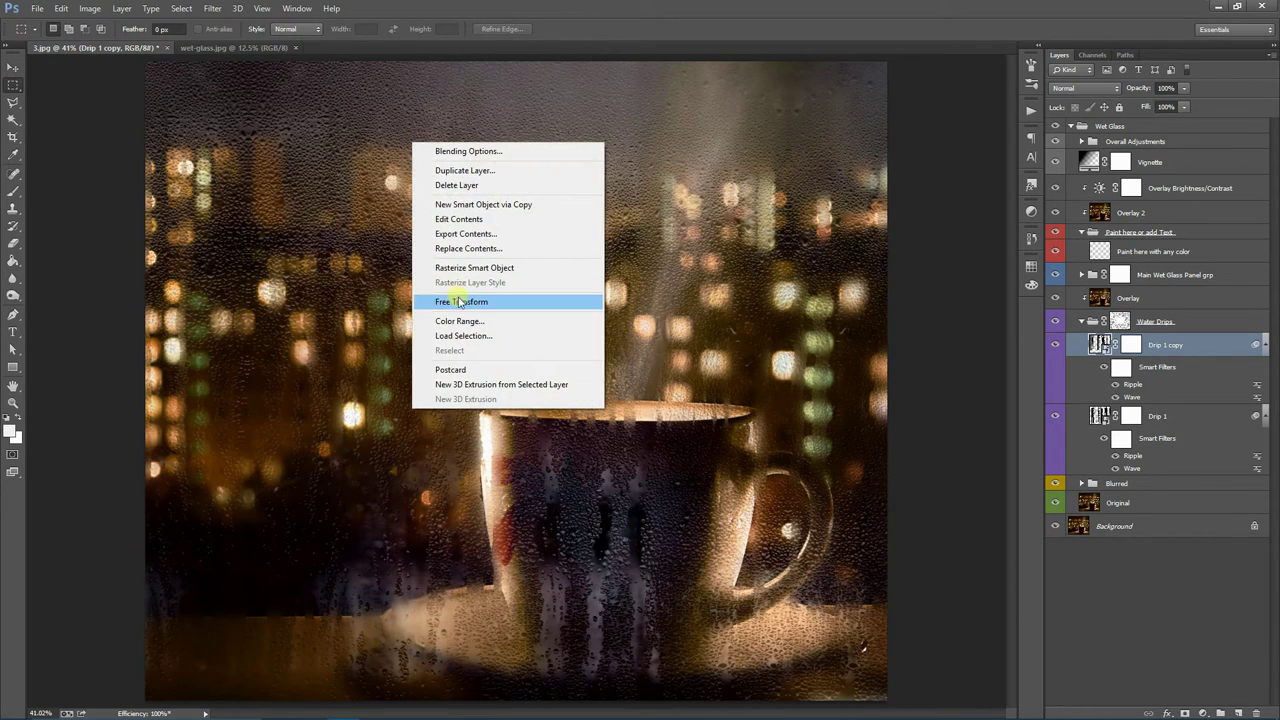
pyautogui.click(466, 305)
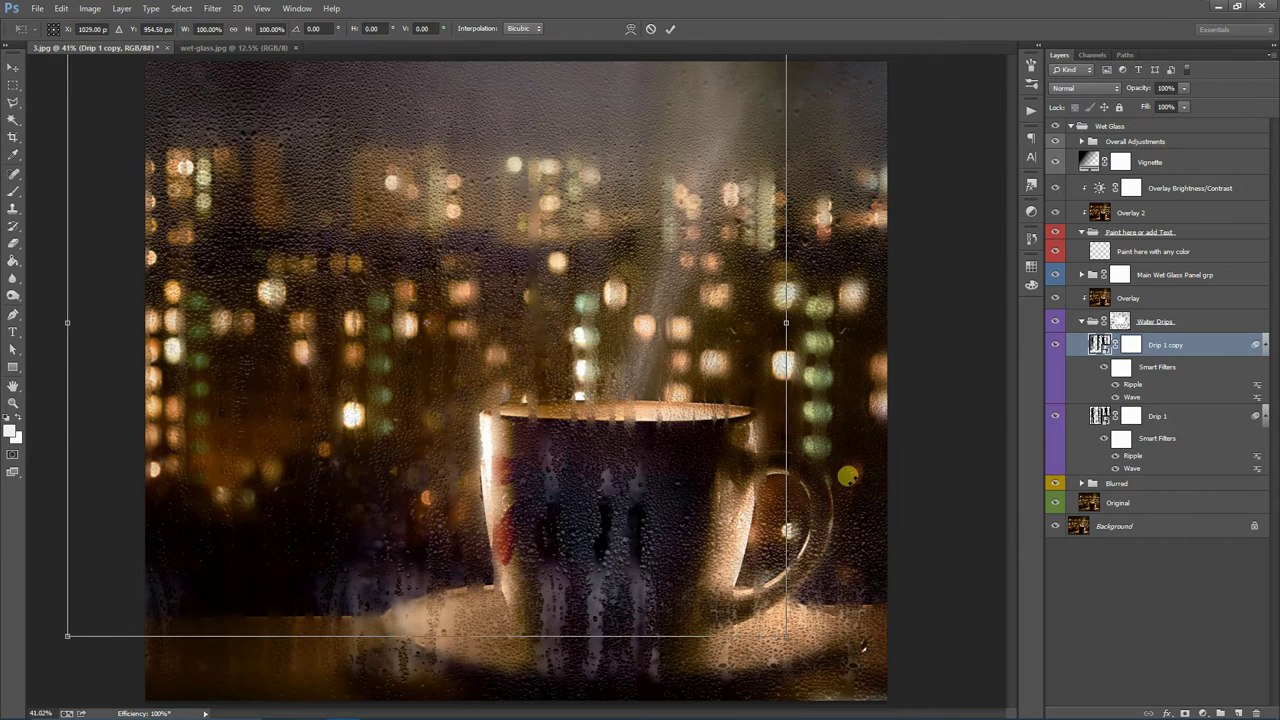
pyautogui.rightClick(694, 486)
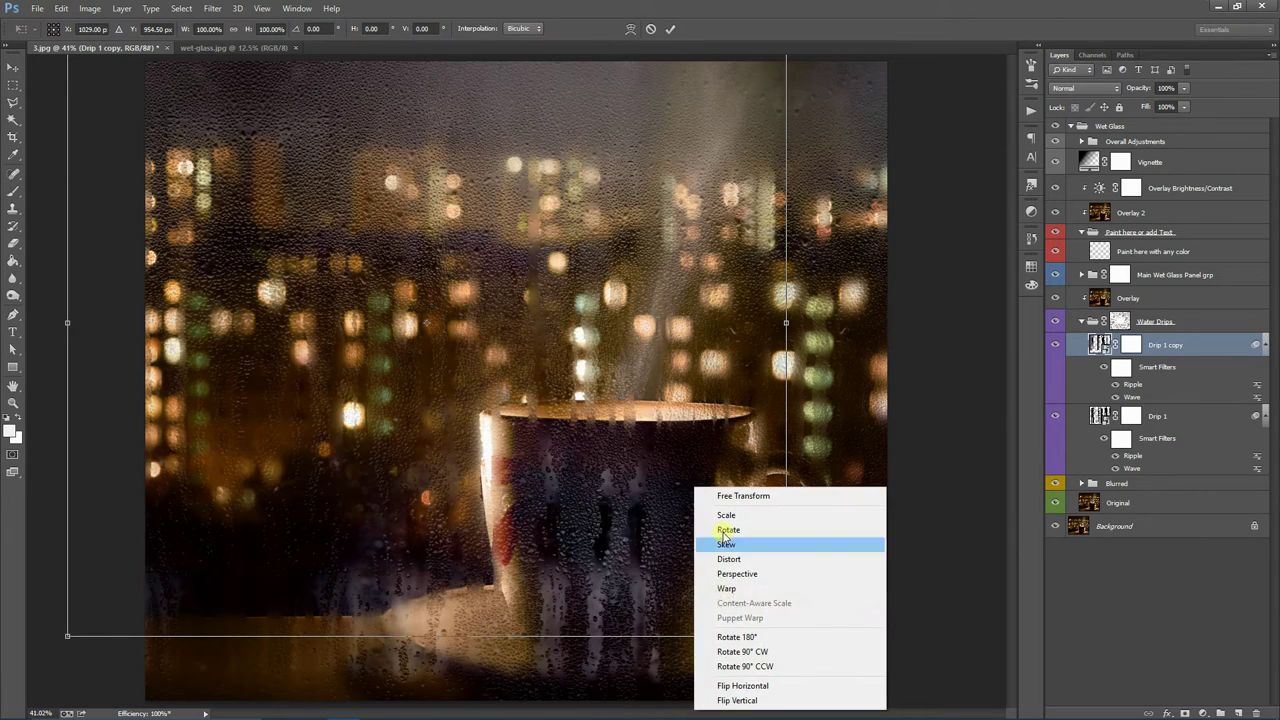
pyautogui.click(733, 686)
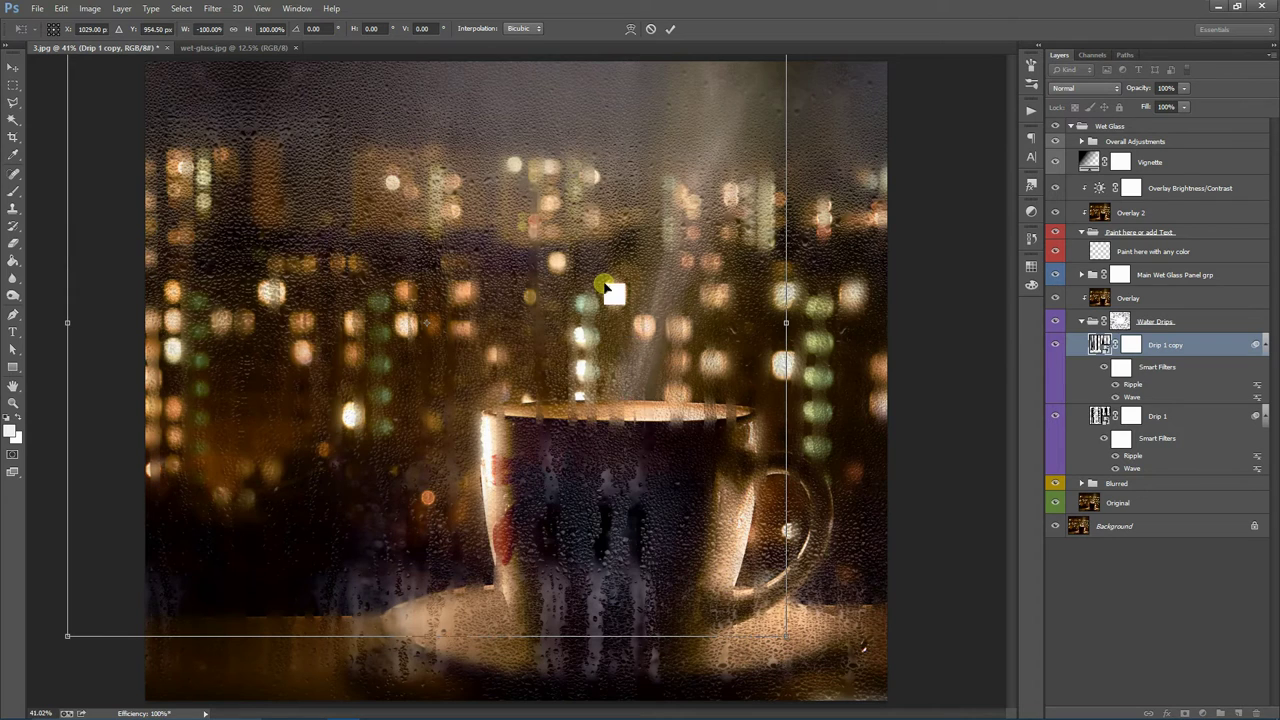
pyautogui.rightClick(605, 285)
pyautogui.click(657, 497)
pyautogui.click(670, 28)
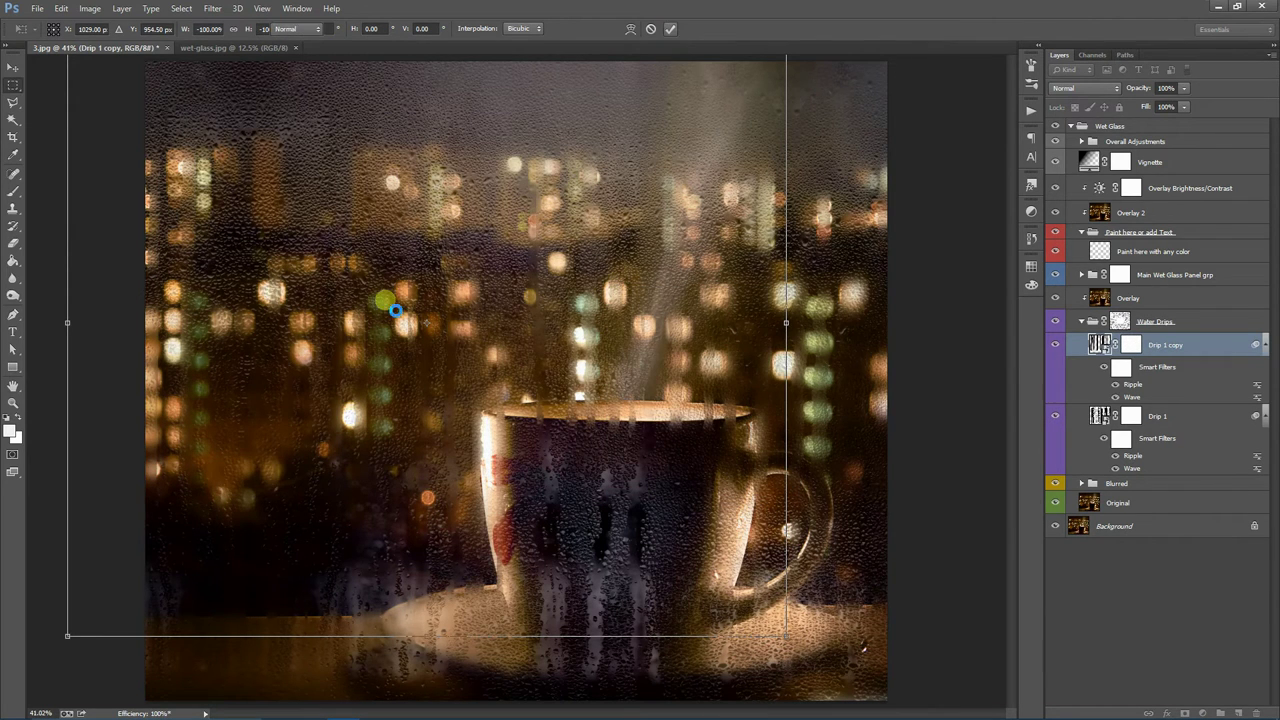
pyautogui.click(14, 402)
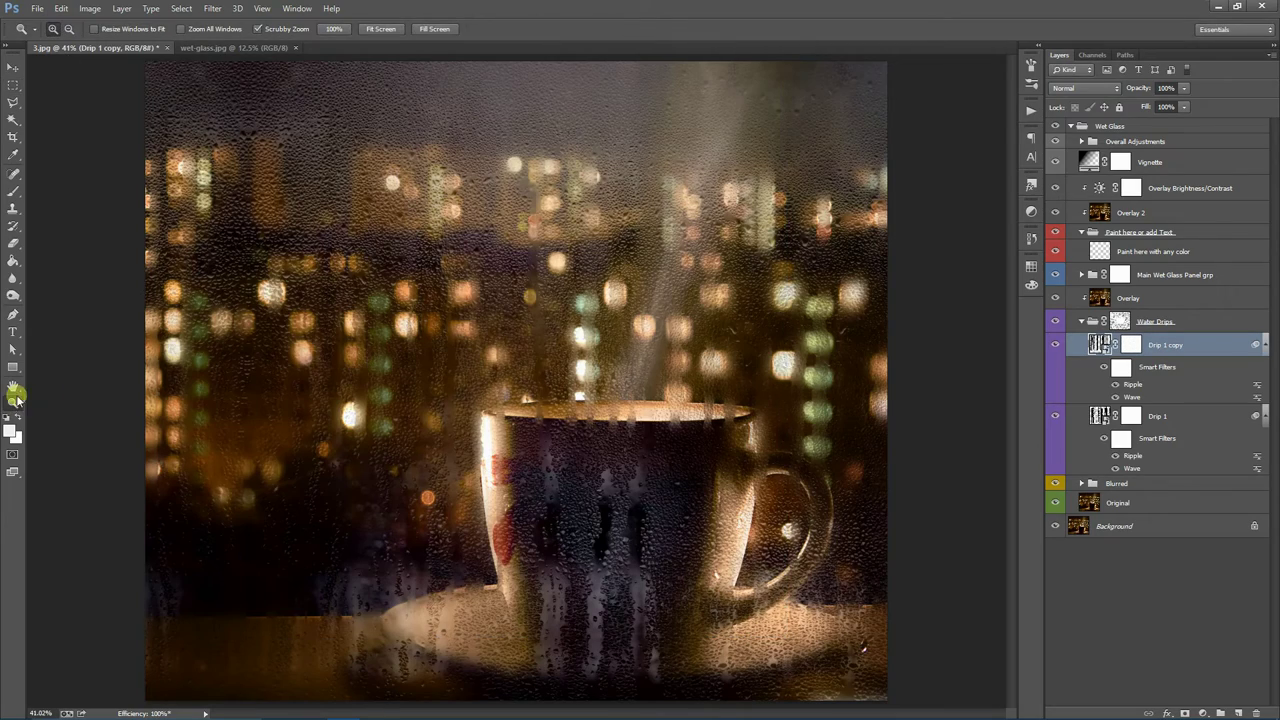
# - Compare and reposition the mirrored Drip 1 copy over the cup, then delete that layer
pyautogui.click(317, 330)
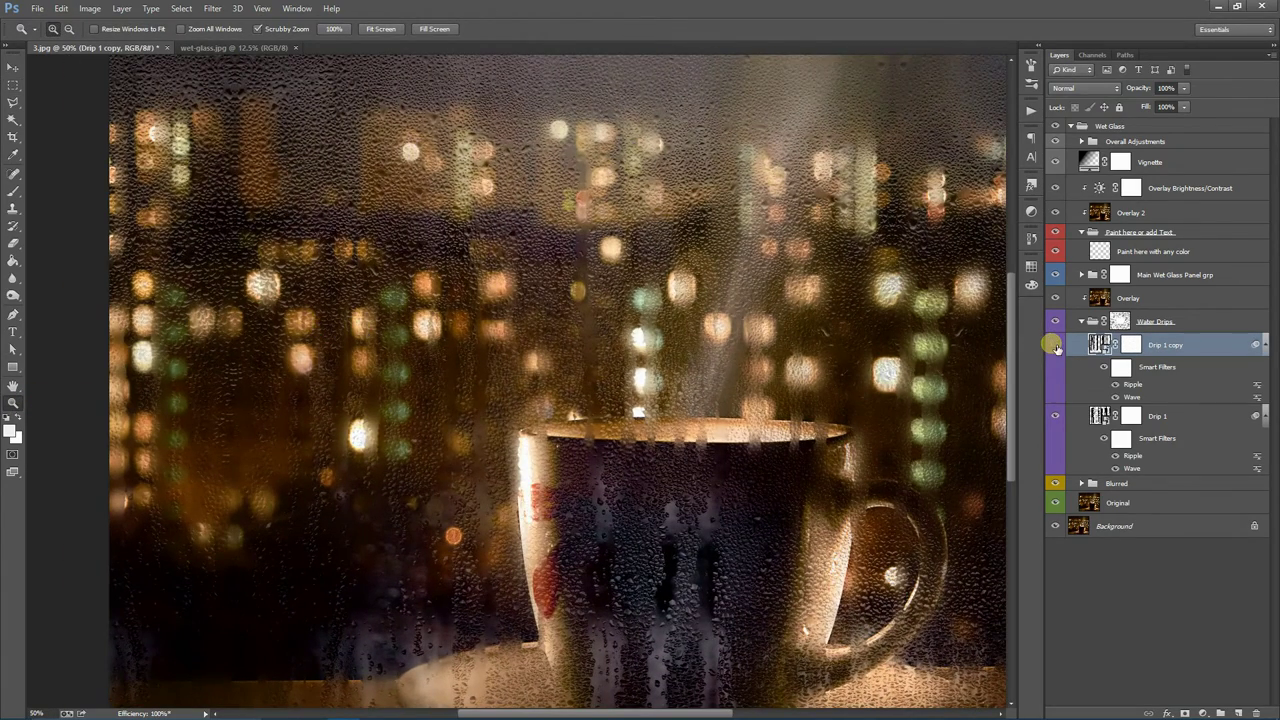
pyautogui.click(1055, 345)
pyautogui.click(1055, 345)
pyautogui.click(1055, 345)
pyautogui.click(1055, 345)
pyautogui.click(8, 72)
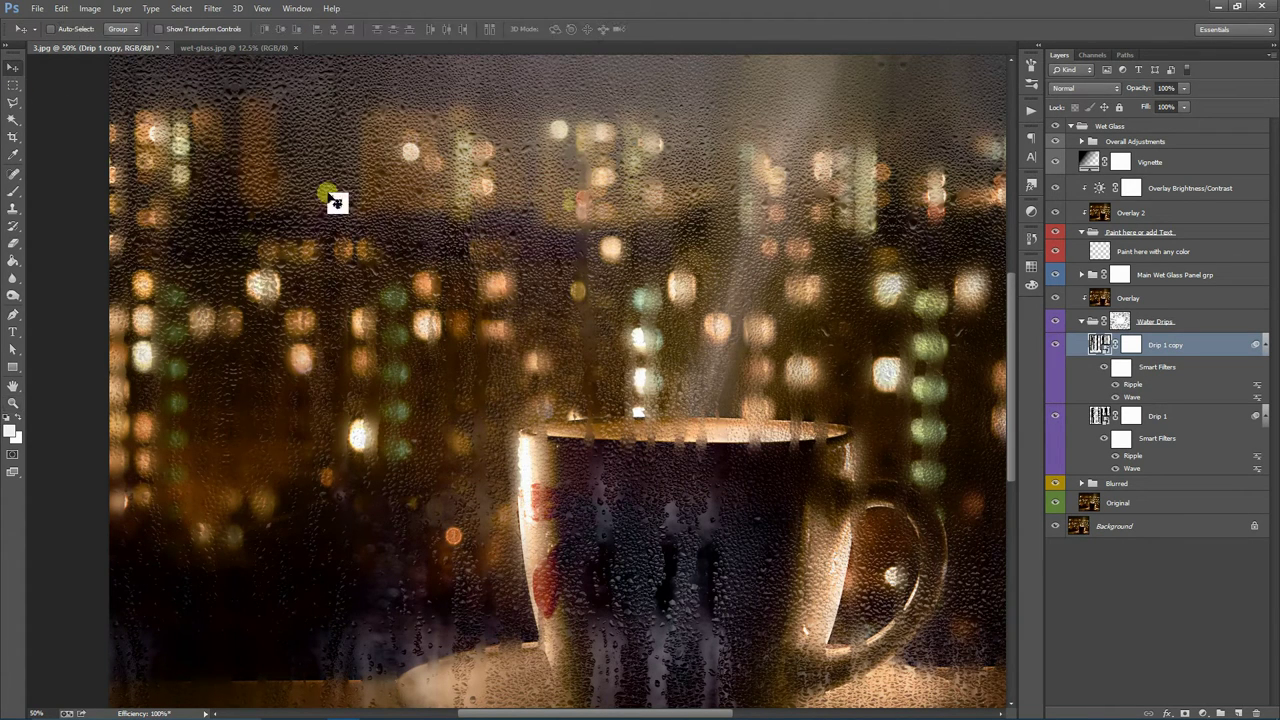
pyautogui.moveTo(410, 229); pyautogui.dragTo(516, 248)
pyautogui.moveTo(1135, 340); pyautogui.dragTo(1257, 711)
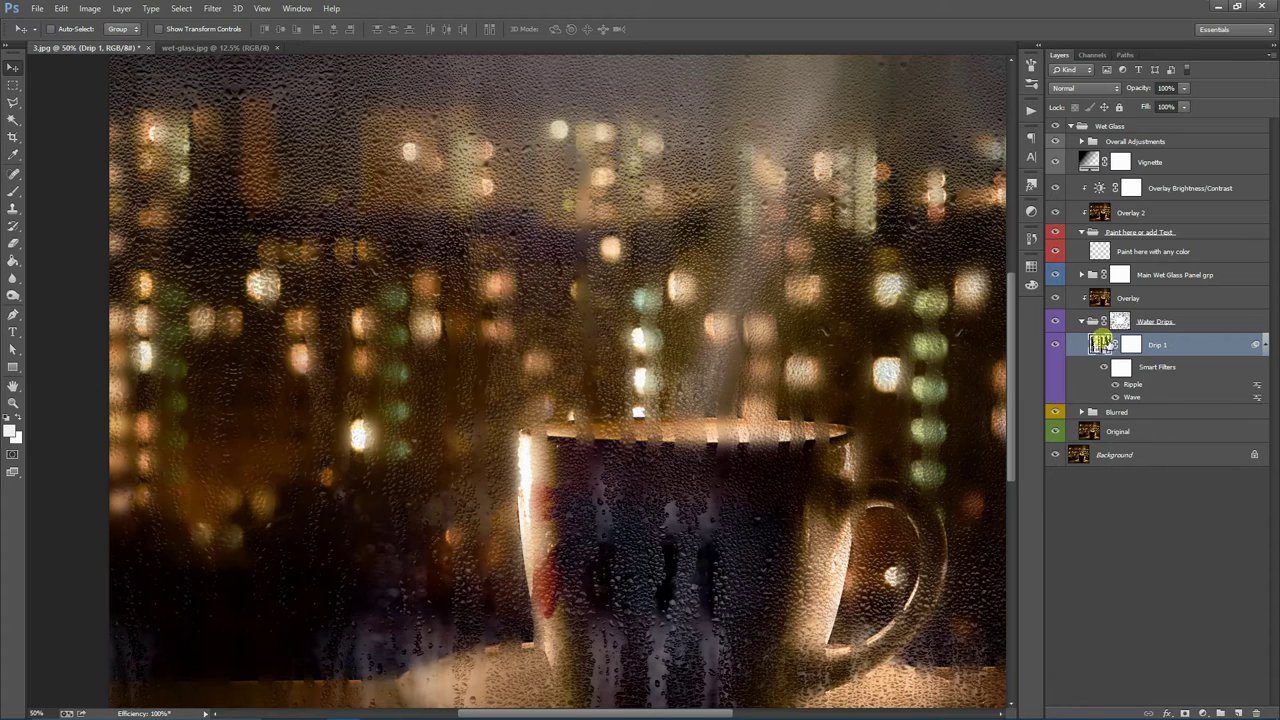
# - Open the Drip 1 smart object and set up a hard round black brush
pyautogui.doubleClick(1100, 345)
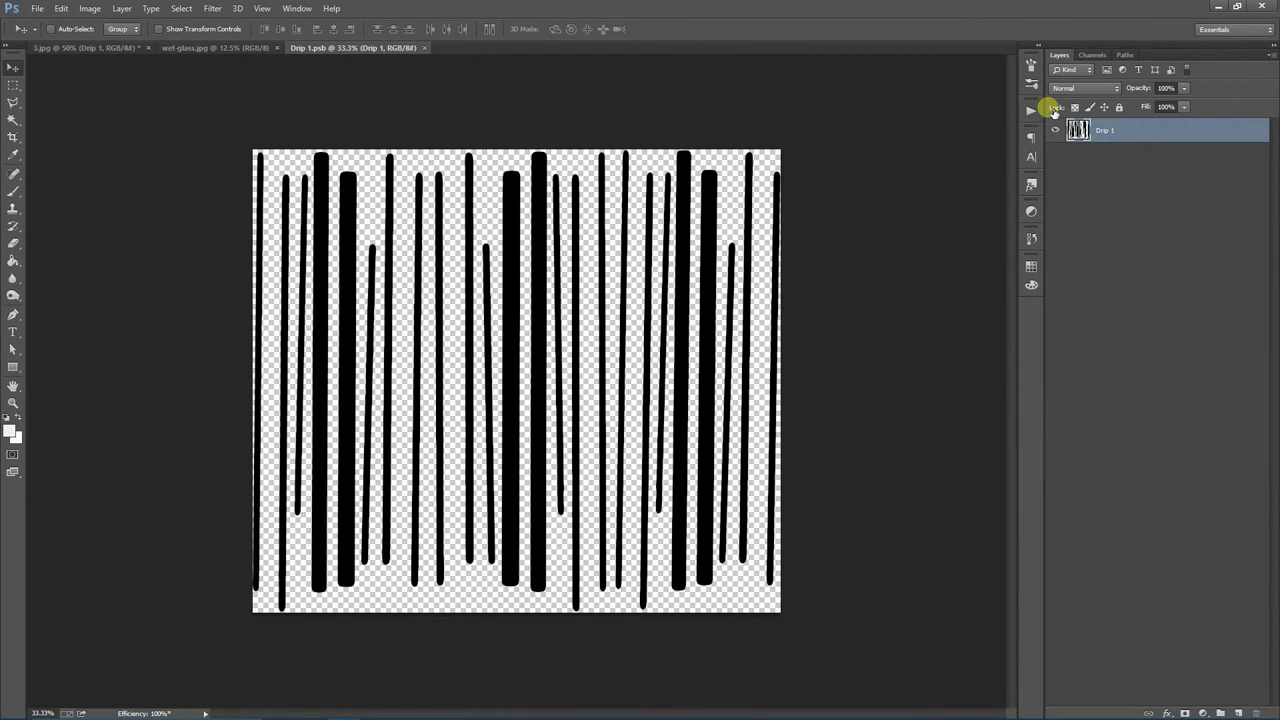
pyautogui.click(13, 195)
pyautogui.click(58, 30)
pyautogui.click(30, 133)
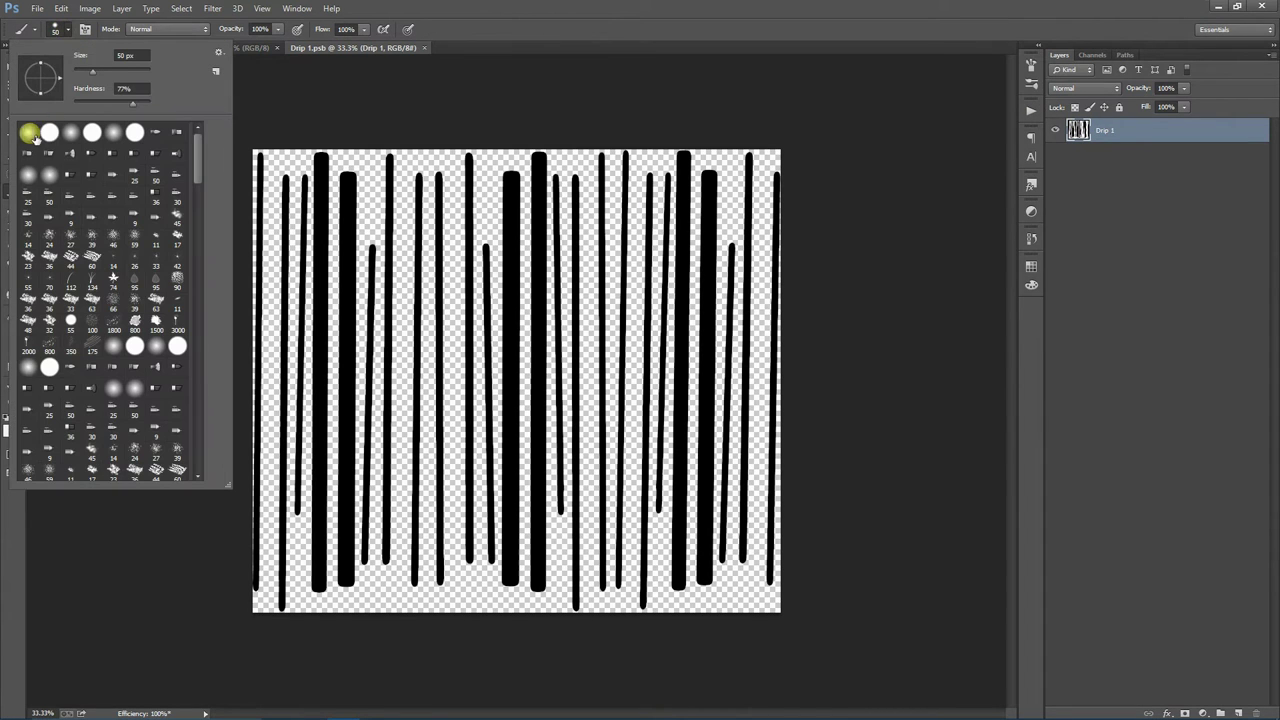
pyautogui.click(57, 133)
pyautogui.press('Return')
pyautogui.click(8, 418)
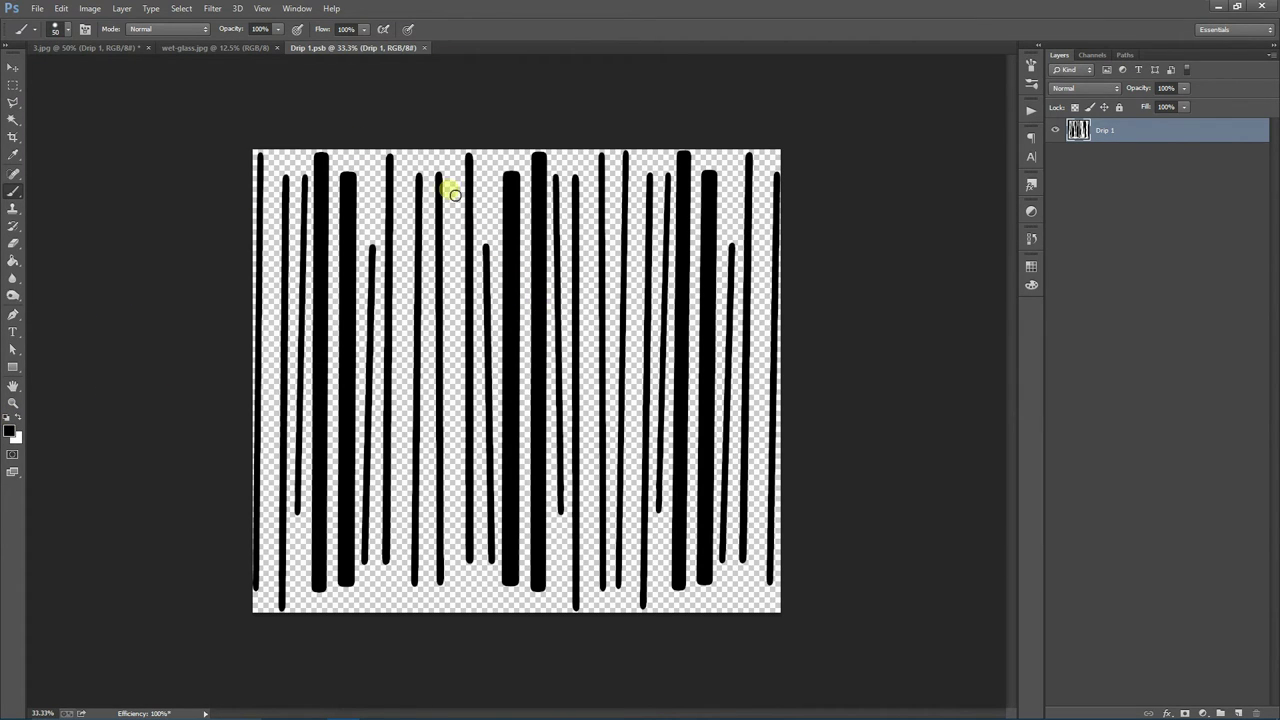
# - Paint extra vertical drip streaks between the drips, then save and close Drip 1.psb
pyautogui.moveTo(457, 180); pyautogui.dragTo(462, 573)
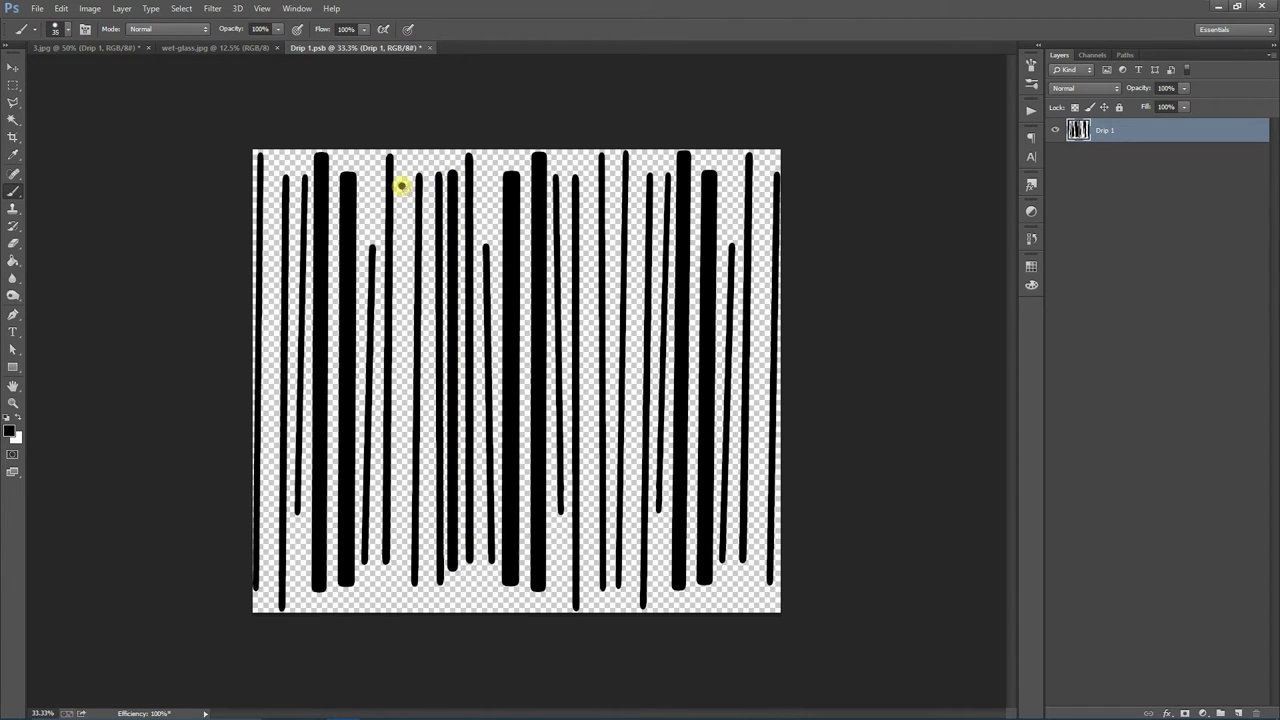
pyautogui.keyDown('shift'); pyautogui.click(406, 543); pyautogui.keyUp('shift')
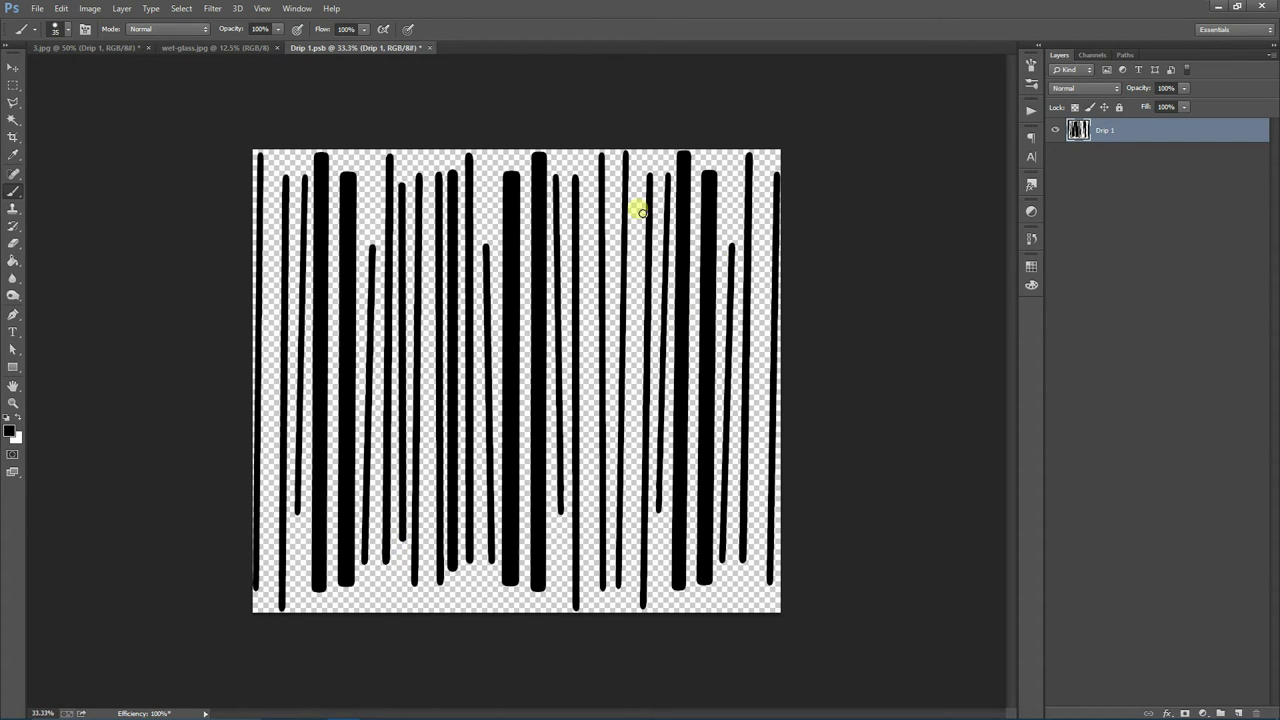
pyautogui.keyDown('shift'); pyautogui.click(637, 542); pyautogui.keyUp('shift')
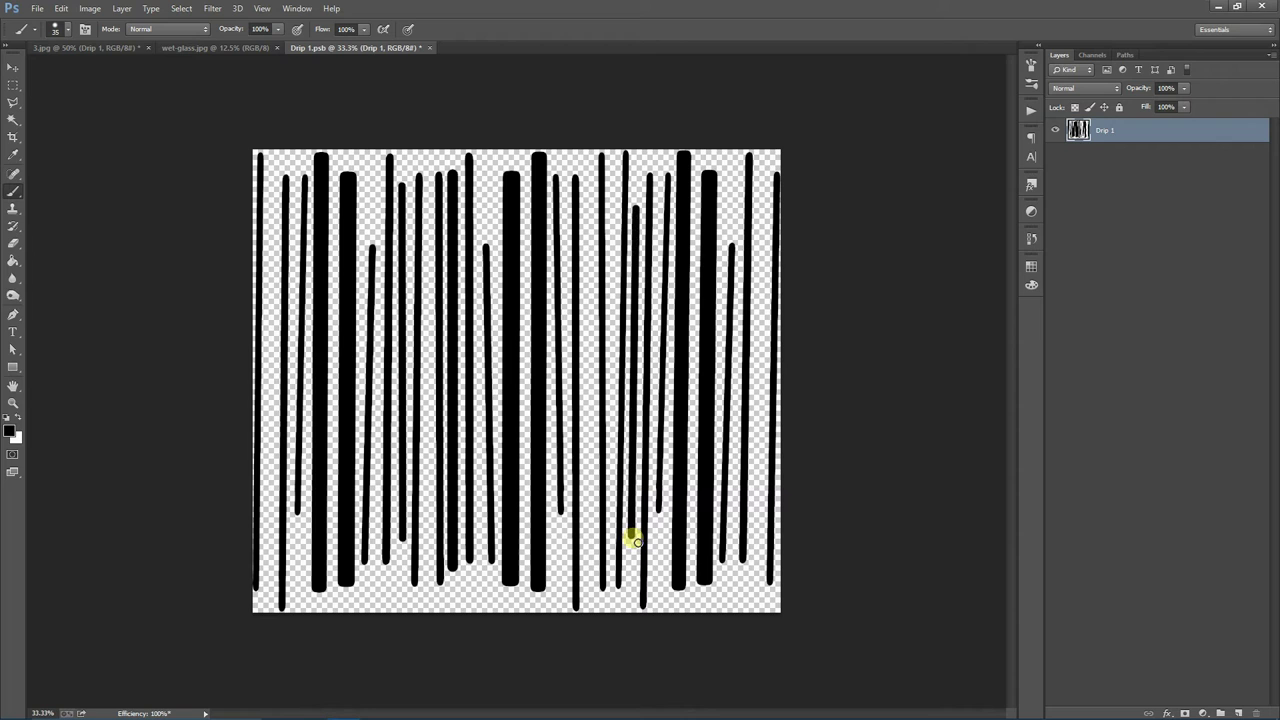
pyautogui.click(38, 9)
pyautogui.click(55, 156)
pyautogui.click(423, 48)
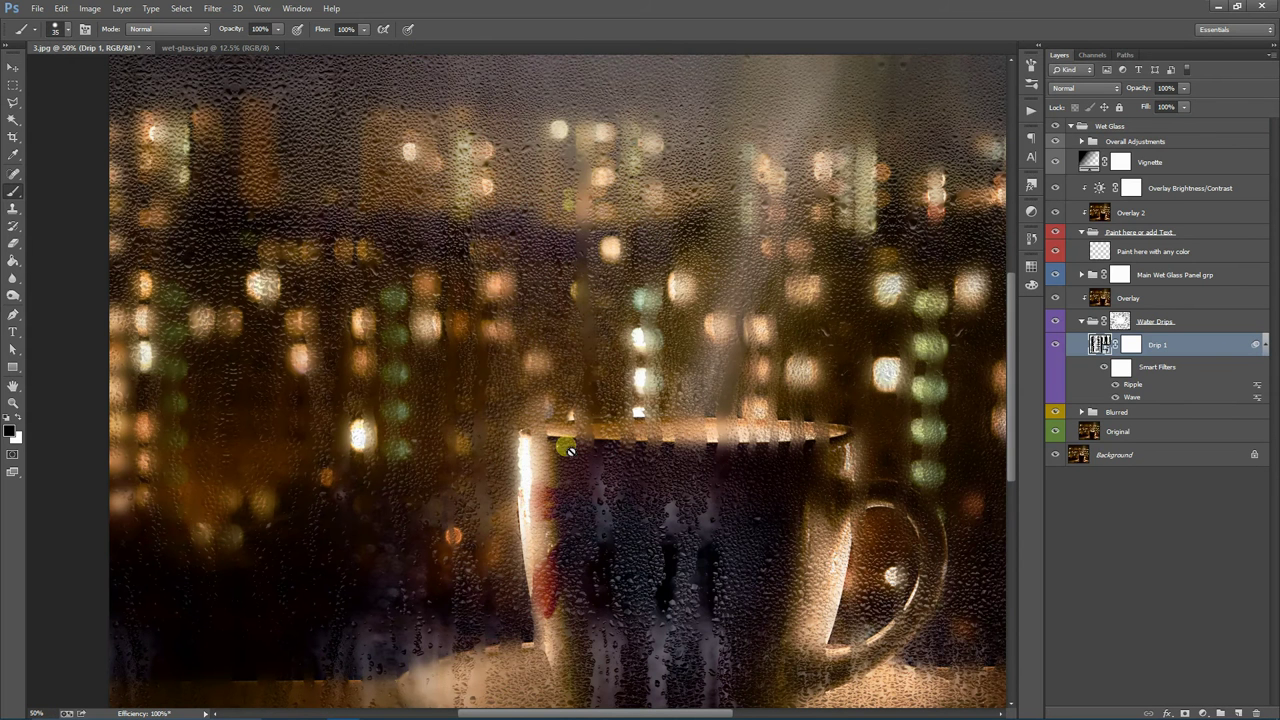
# - Toggle Drip 1 to check the new streaks, collapse Water Drips, and compare the wet glass group
pyautogui.click(1055, 345)
pyautogui.click(1056, 346)
pyautogui.click(1082, 321)
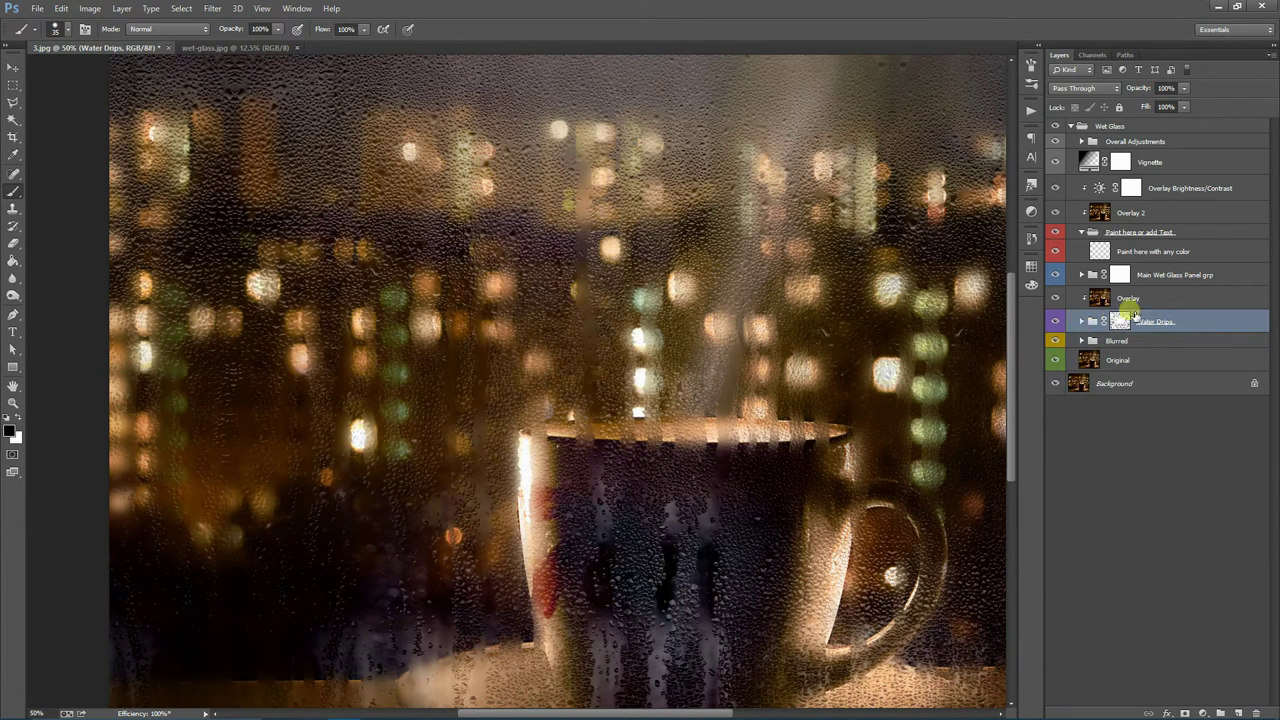
pyautogui.click(1185, 283)
pyautogui.click(1056, 274)
pyautogui.click(1058, 274)
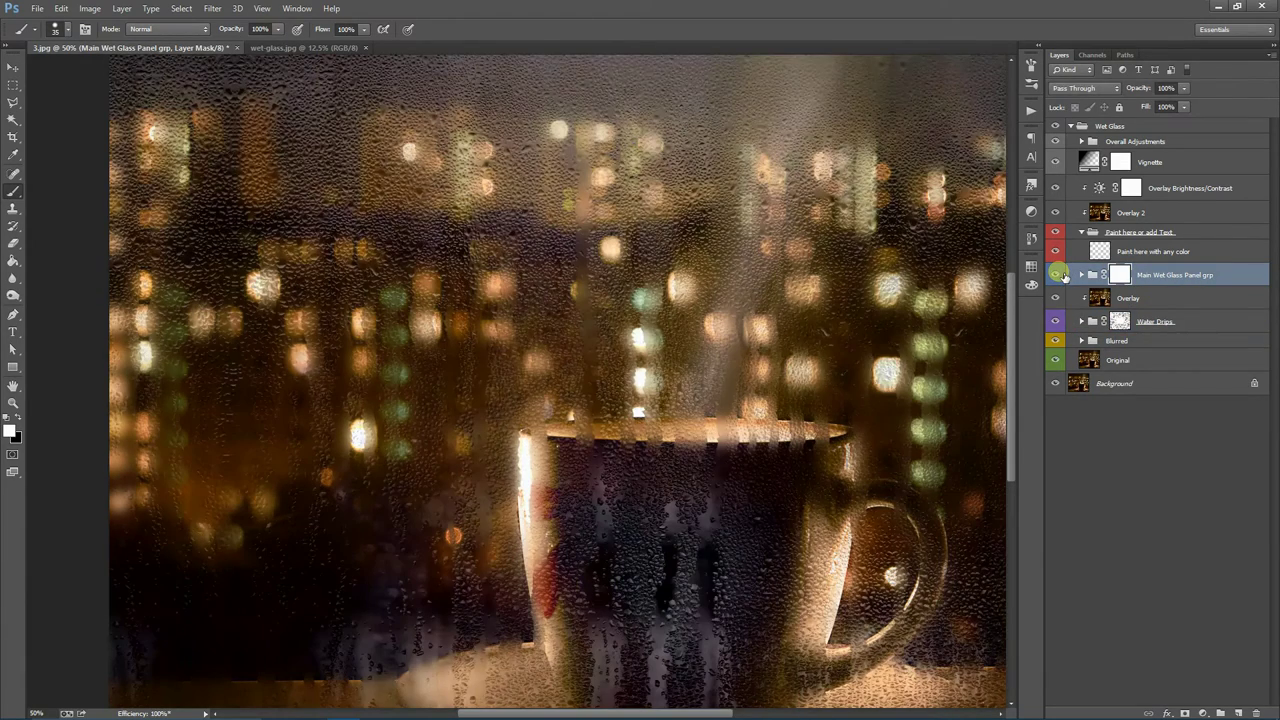
# - Expand Main Wet Glass Panel grp, select Wet Glass Panel, and fit the image on screen
pyautogui.click(1082, 274)
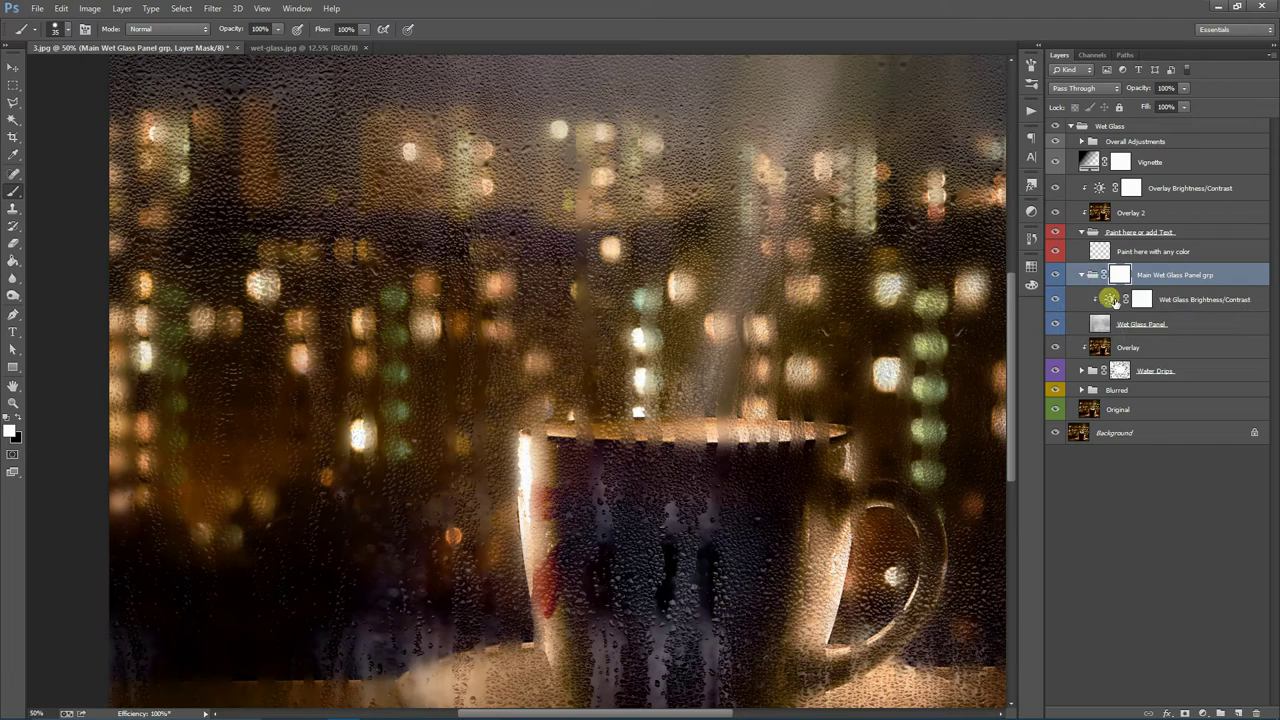
pyautogui.click(1213, 323)
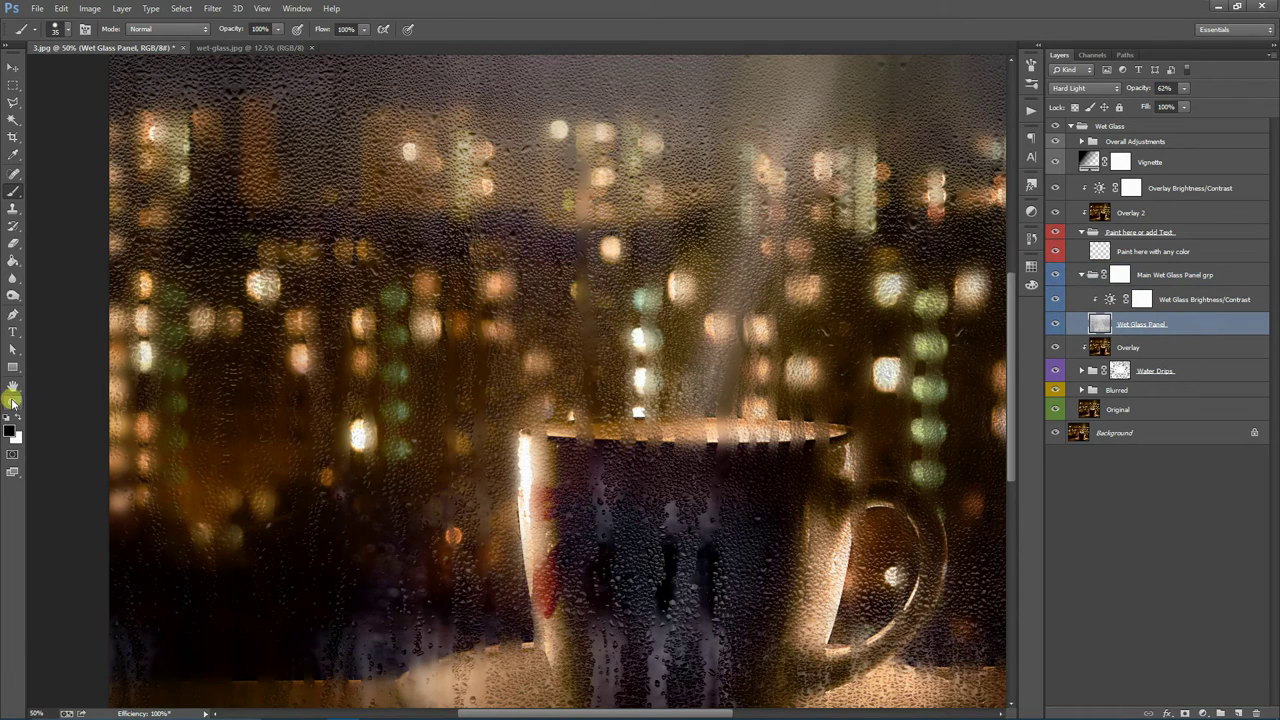
pyautogui.click(12, 401)
pyautogui.click(380, 30)
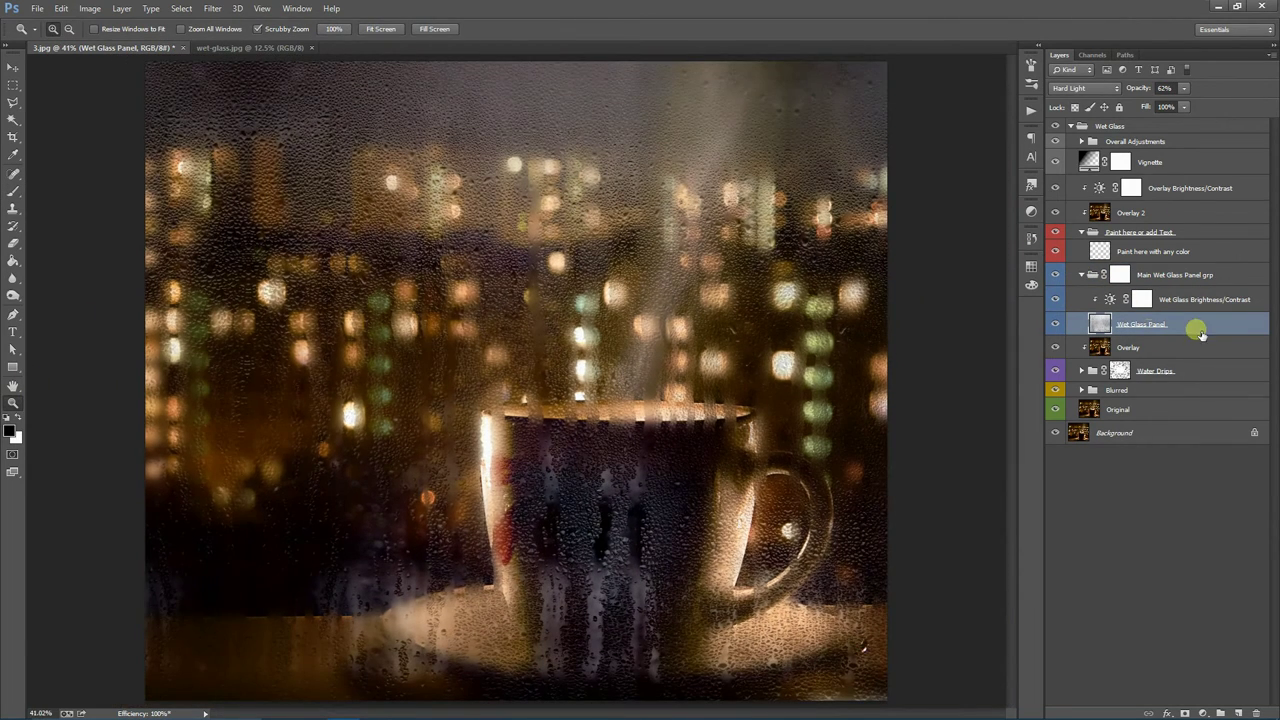
# - Start a Free Transform on Wet Glass Panel with linked width and height scaling
pyautogui.click(12, 85)
pyautogui.rightClick(579, 238)
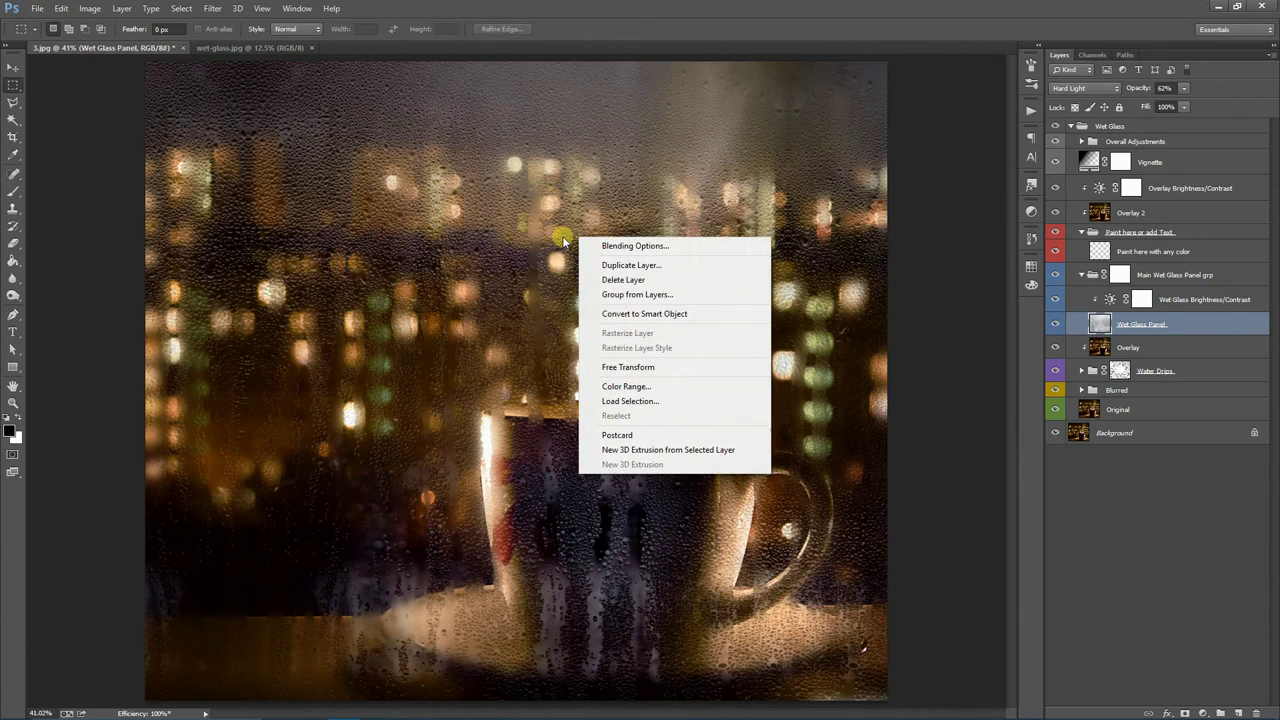
pyautogui.click(664, 368)
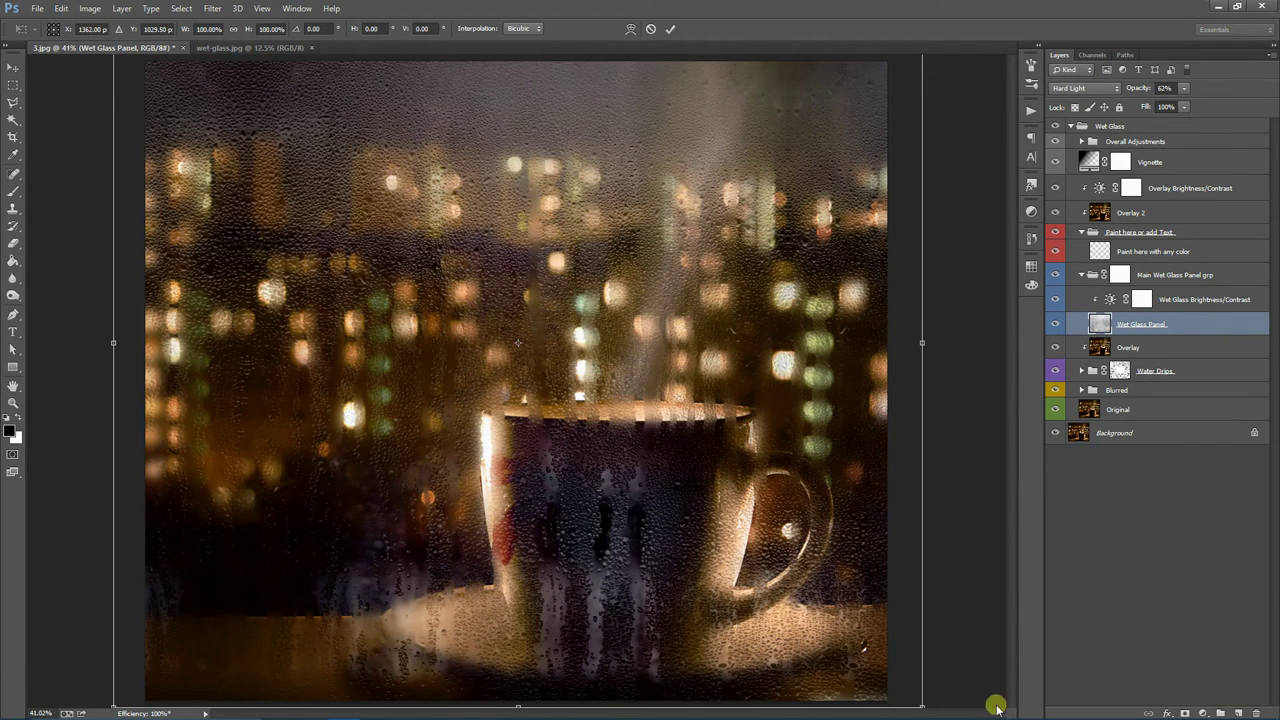
pyautogui.moveTo(933, 712); pyautogui.dragTo(979, 719)
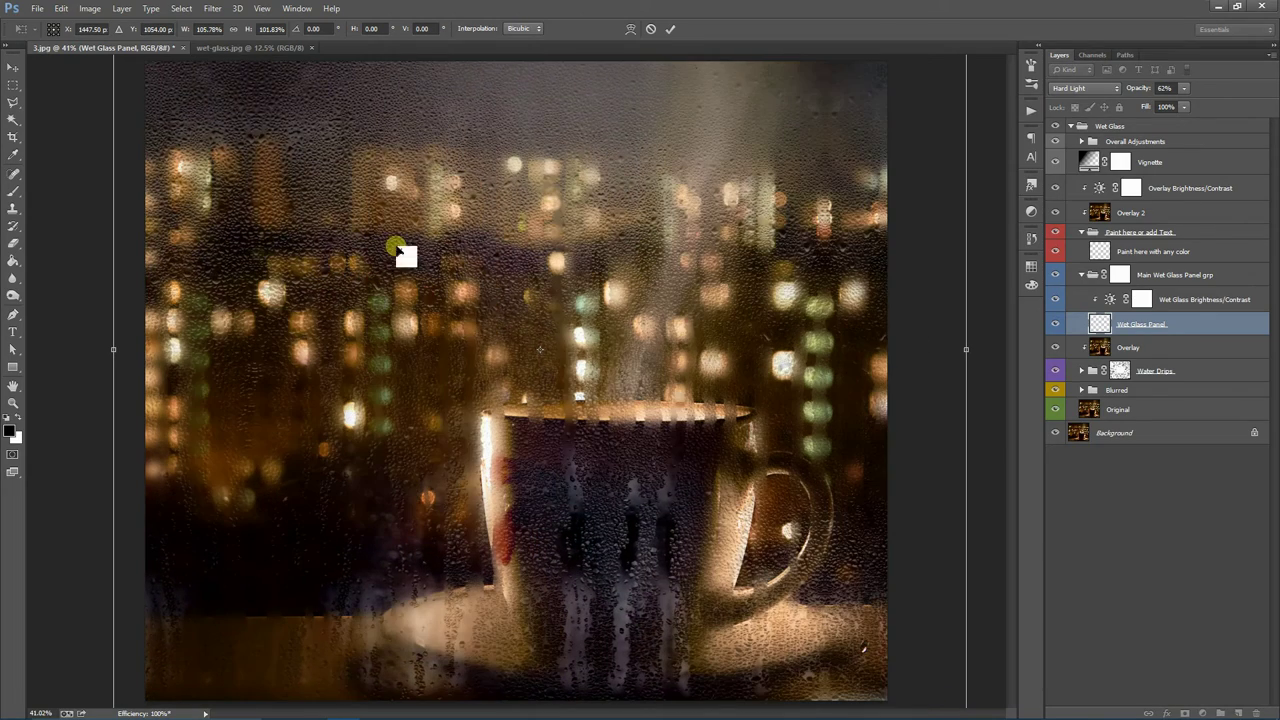
pyautogui.click(230, 30)
pyautogui.click(186, 30)
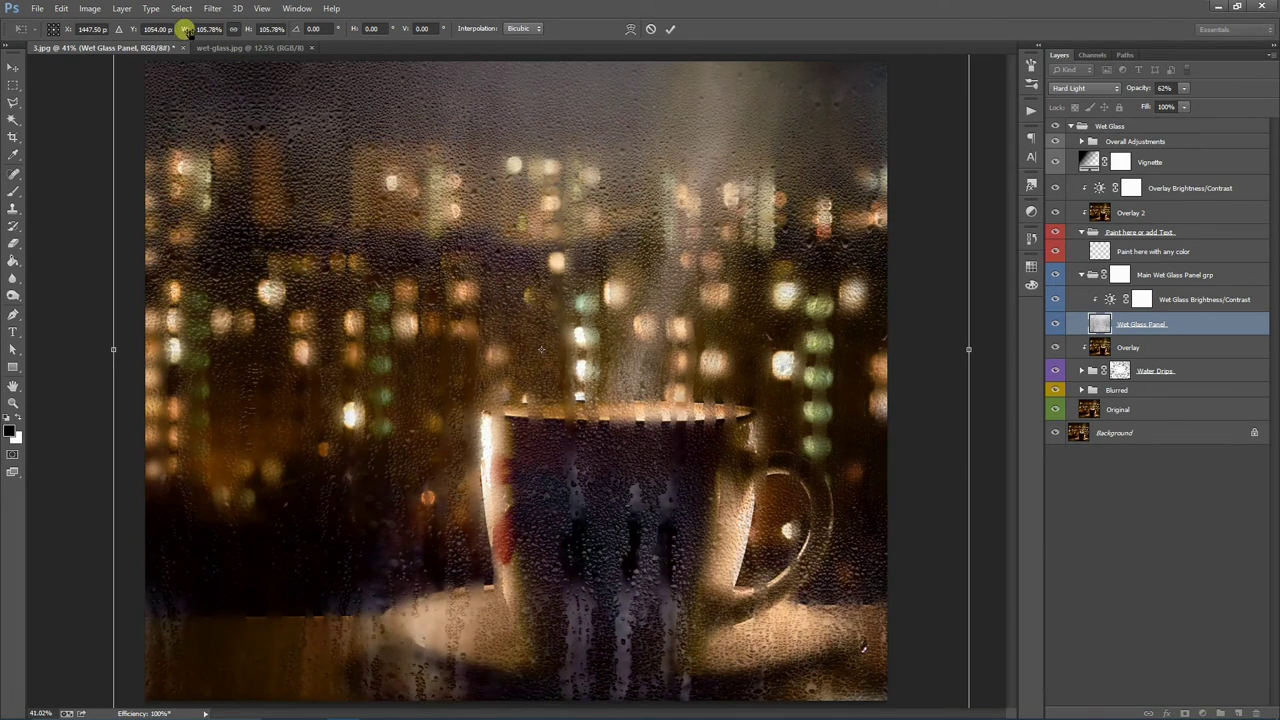
pyautogui.moveTo(196, 30); pyautogui.dragTo(198, 30)
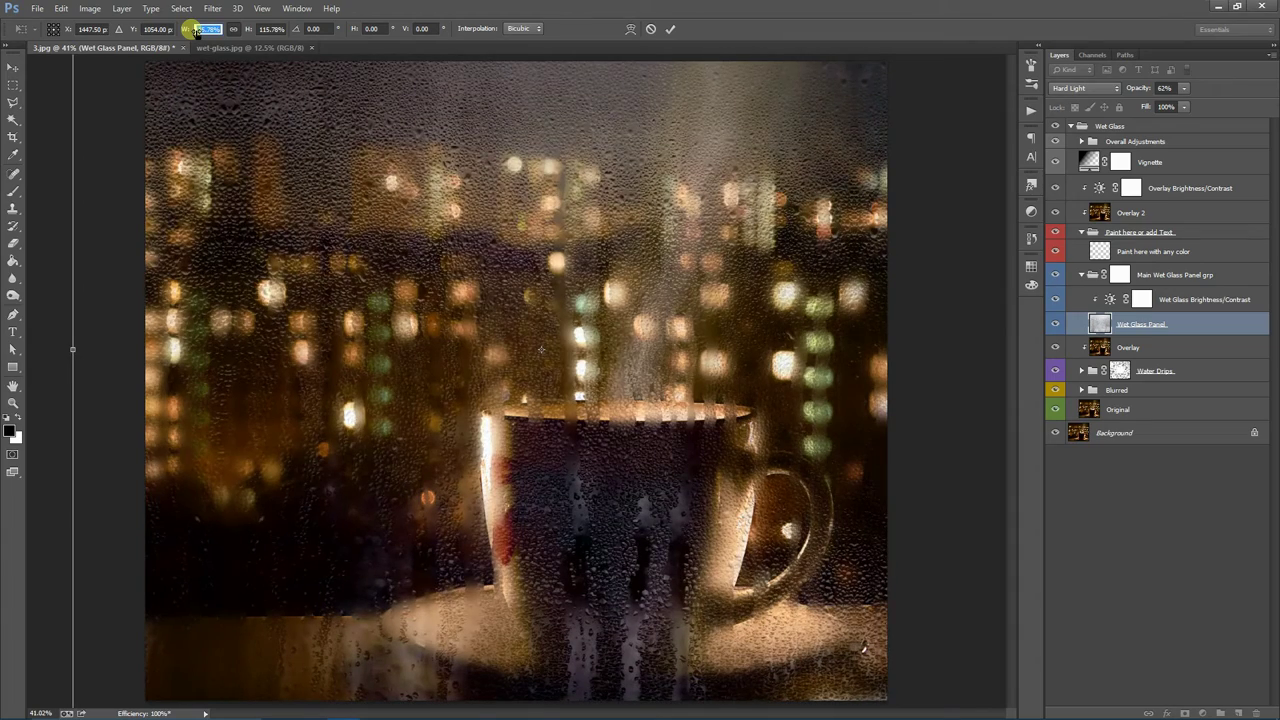
pyautogui.click(680, 237)
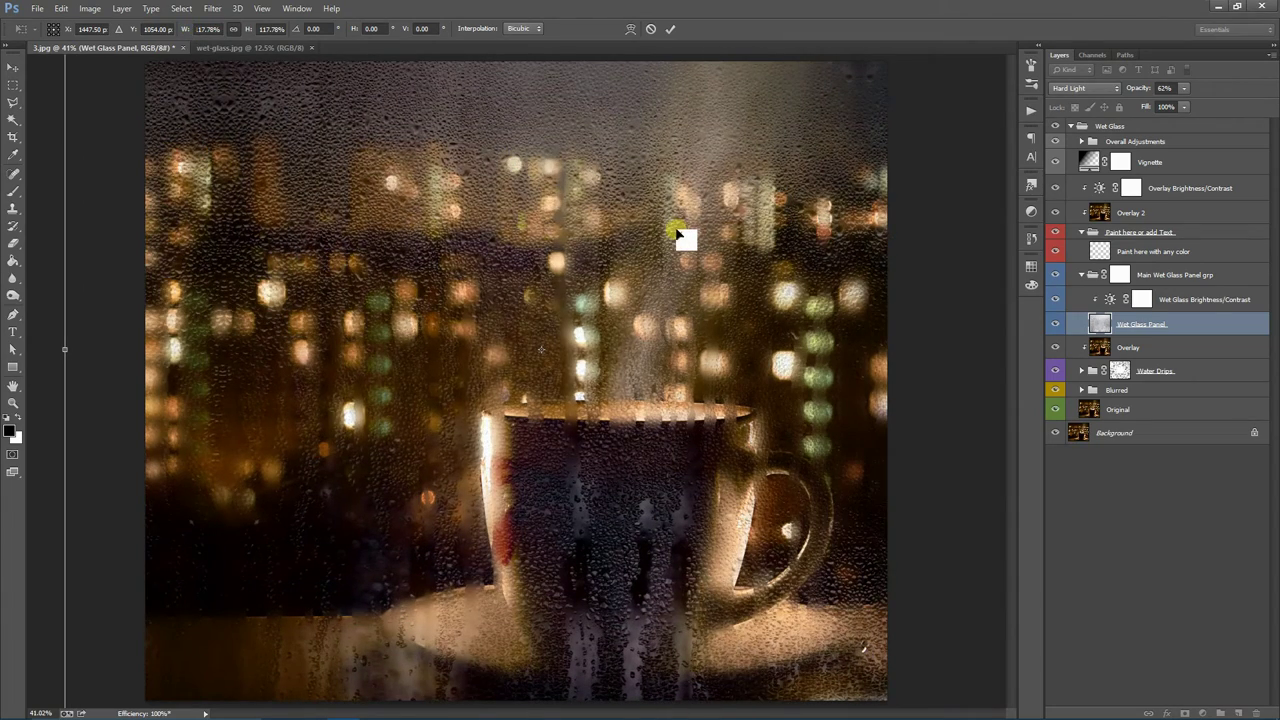
# - Shift the layer slightly left and scale it to 104%, committing the transform
pyautogui.moveTo(678, 234); pyautogui.dragTo(673, 234)
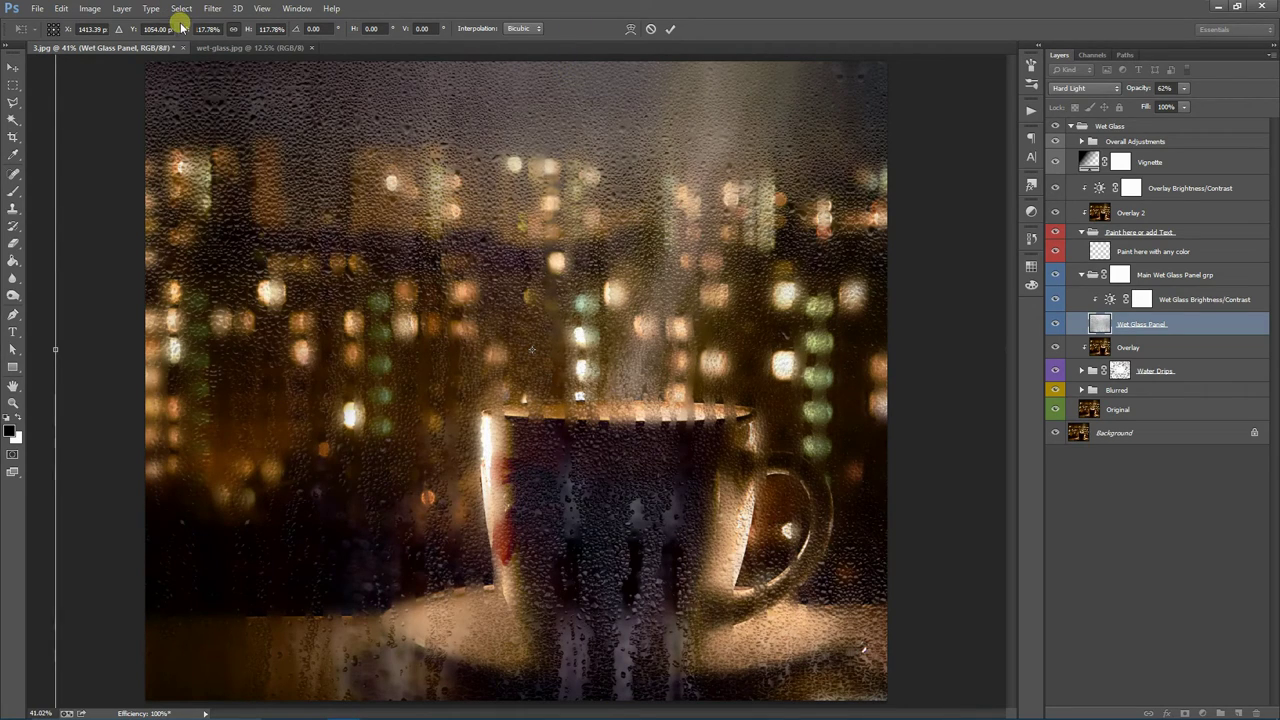
pyautogui.write('100')
pyautogui.press('Return')
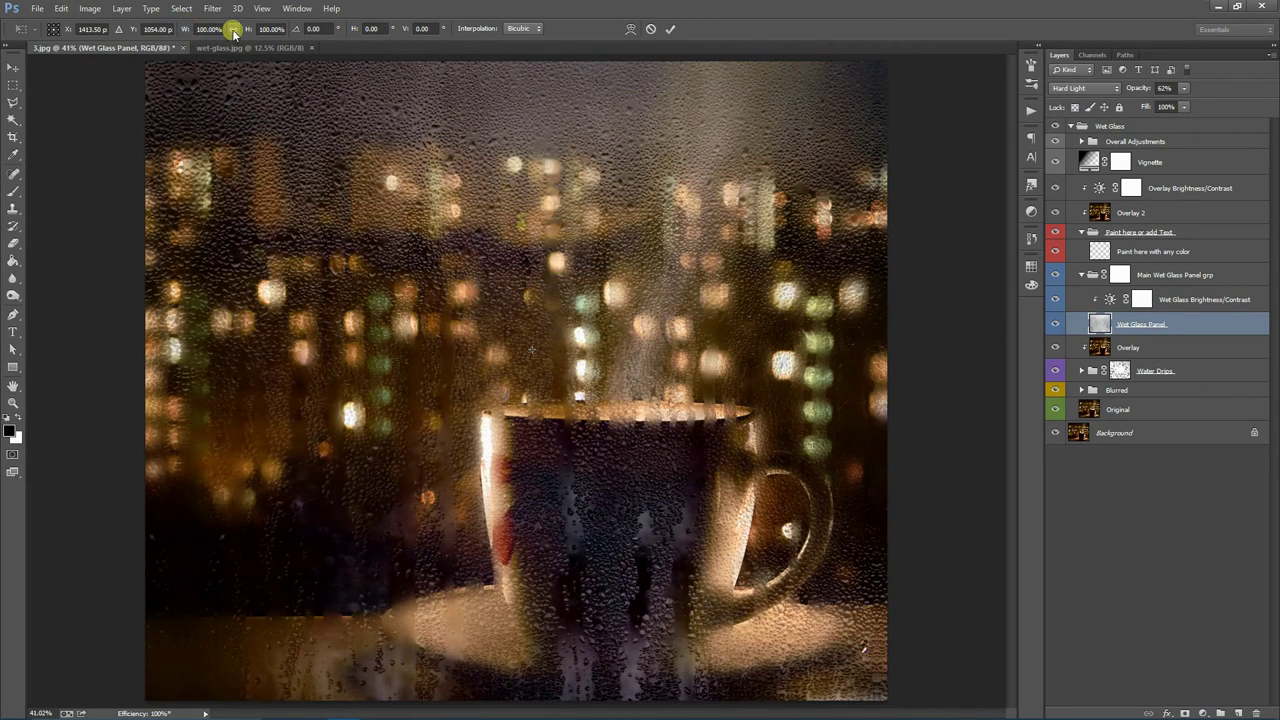
pyautogui.moveTo(185, 30); pyautogui.dragTo(243, 48)
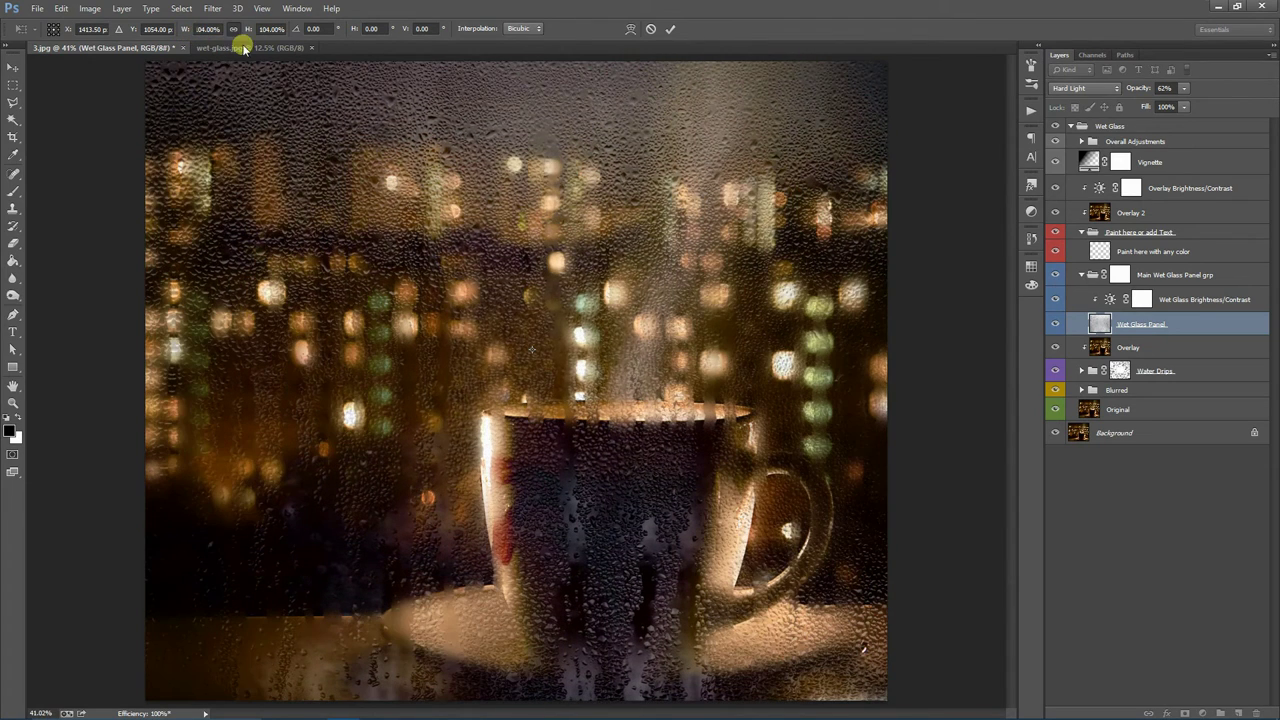
pyautogui.click(669, 29)
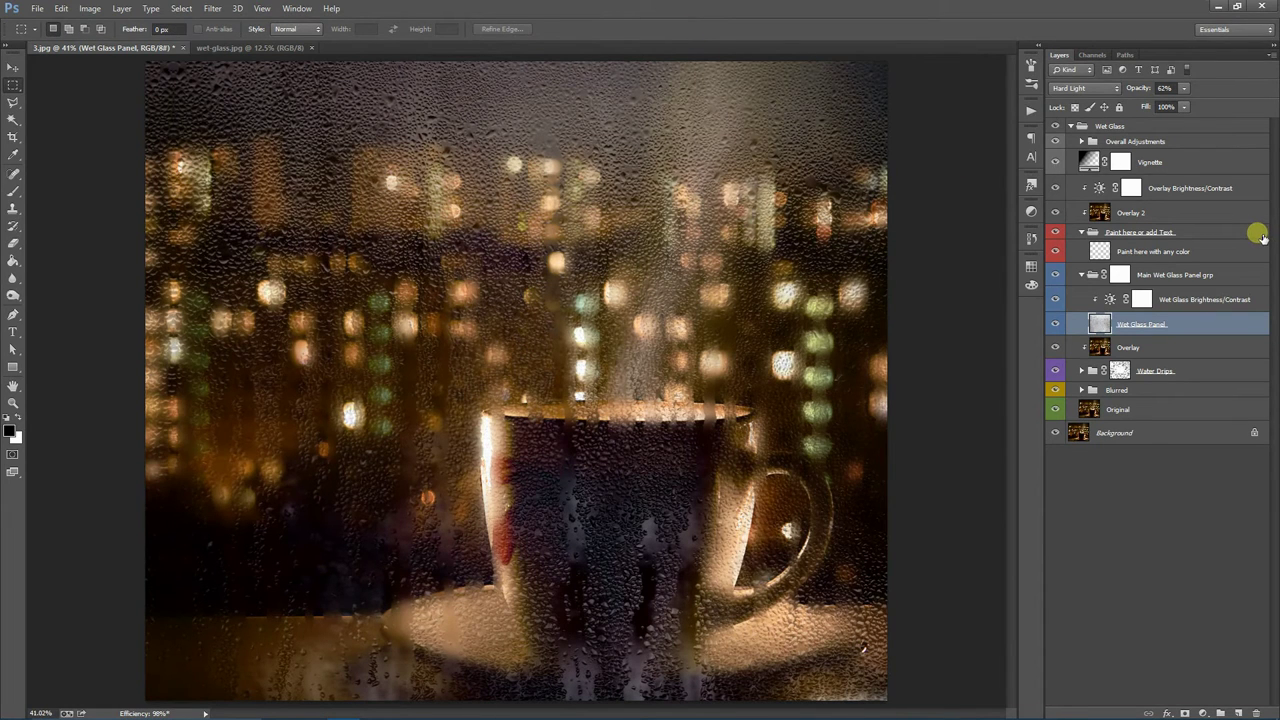
# - Collapse the Main Wet Glass Panel group
pyautogui.click(1212, 274)
pyautogui.click(1083, 275)
pyautogui.click(1083, 276)
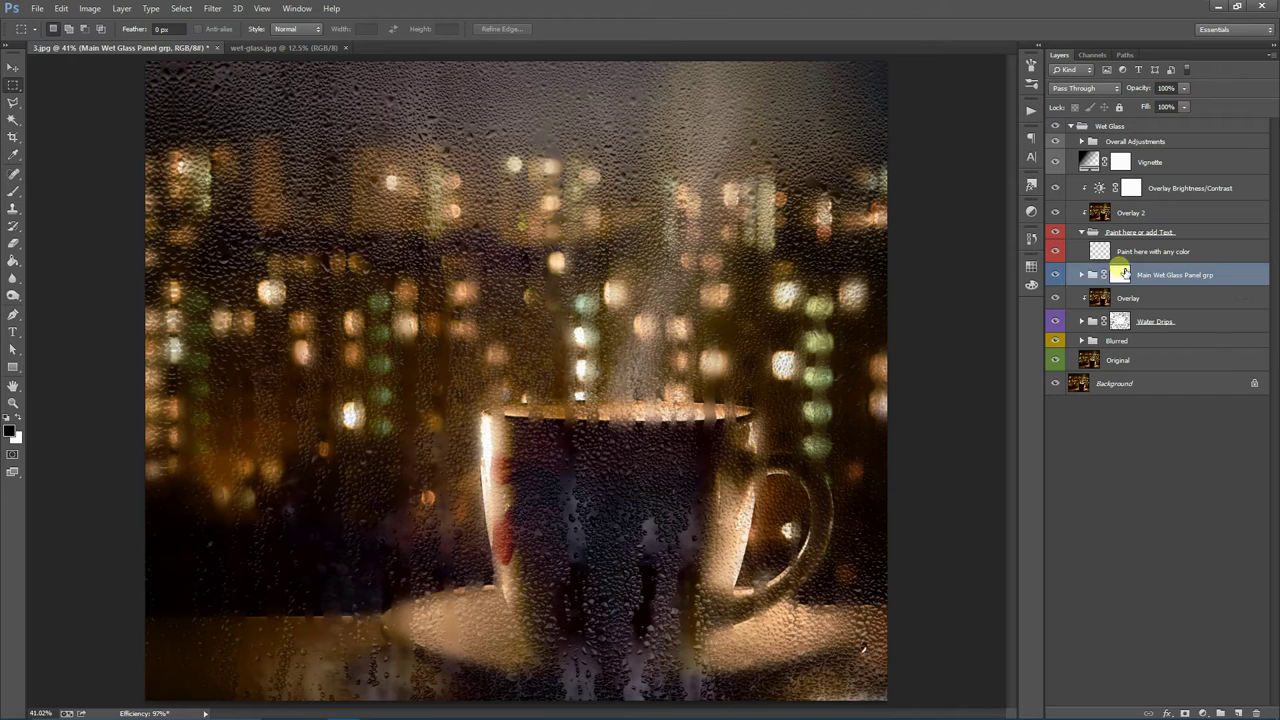
# - On the 'Paint here with any color' layer, brush three wavy steam swirls above the cup
pyautogui.click(1183, 255)
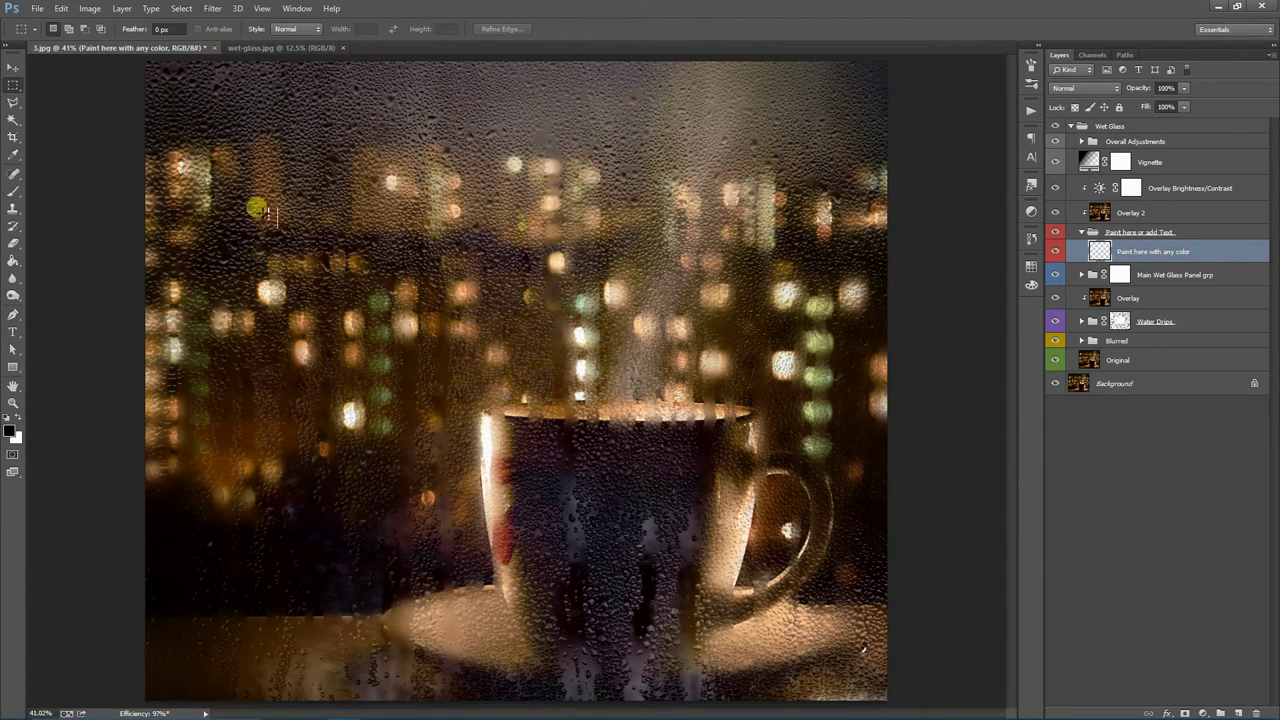
pyautogui.click(13, 188)
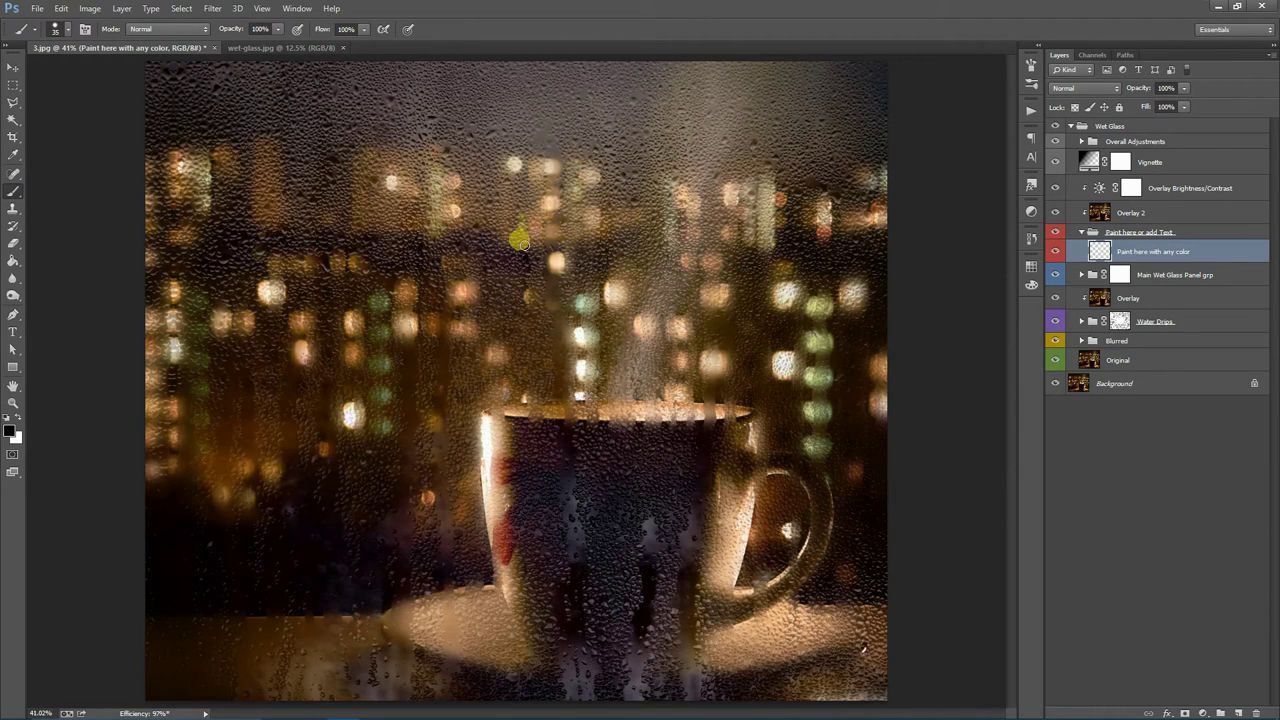
pyautogui.moveTo(549, 176)
pyautogui.mouseDown()
pyautogui.moveTo(538, 340)
pyautogui.moveTo(565, 380)
pyautogui.moveTo(593, 371)
pyautogui.mouseUp()
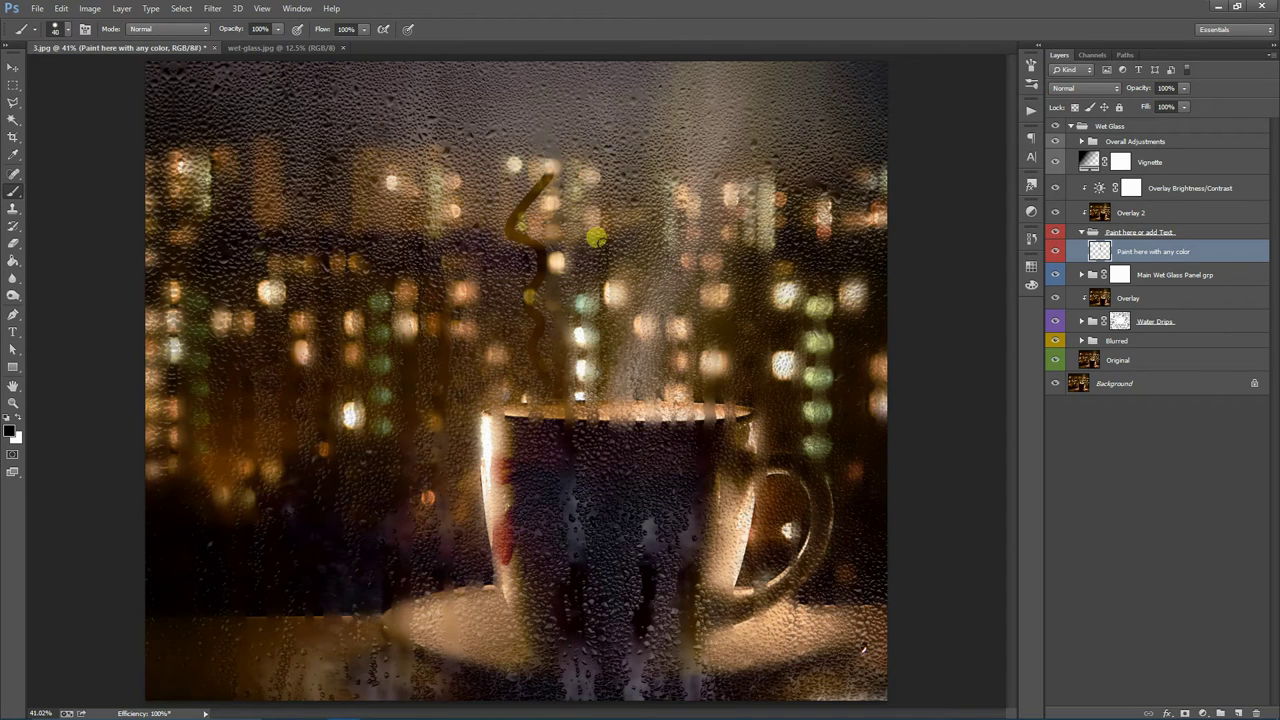
pyautogui.moveTo(622, 155)
pyautogui.mouseDown()
pyautogui.moveTo(600, 300)
pyautogui.moveTo(610, 390)
pyautogui.mouseUp()
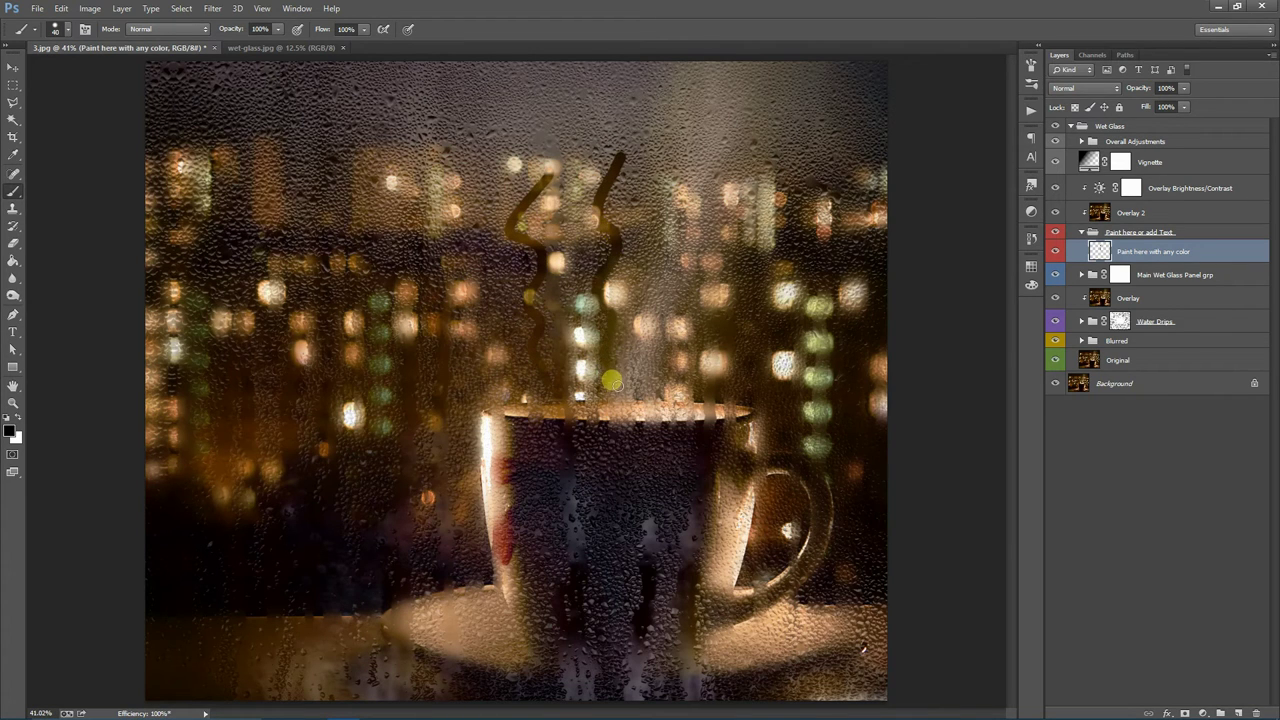
pyautogui.moveTo(720, 150)
pyautogui.mouseDown()
pyautogui.moveTo(690, 190)
pyautogui.moveTo(694, 282)
pyautogui.moveTo(668, 385)
pyautogui.mouseUp()
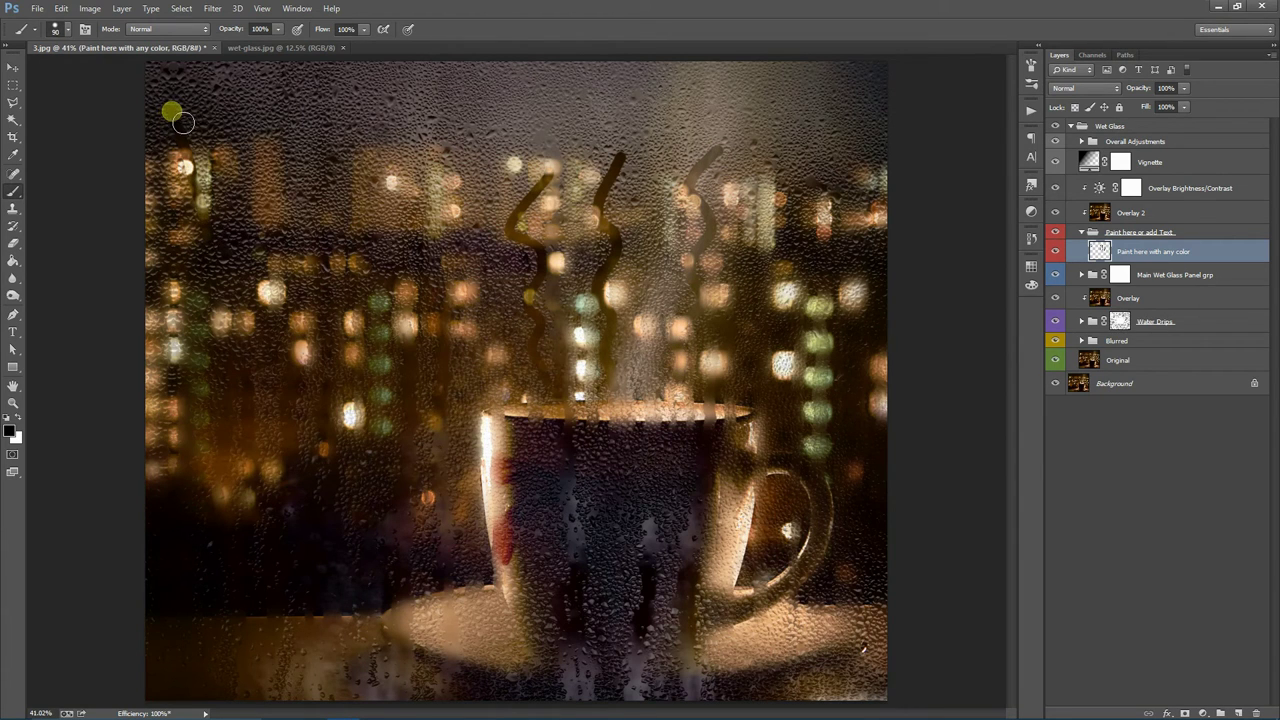
# - Write 'Hello' across the upper left, shrinking the brush with [ as you go
pyautogui.moveTo(182, 121); pyautogui.dragTo(230, 265)
pyautogui.press('[')
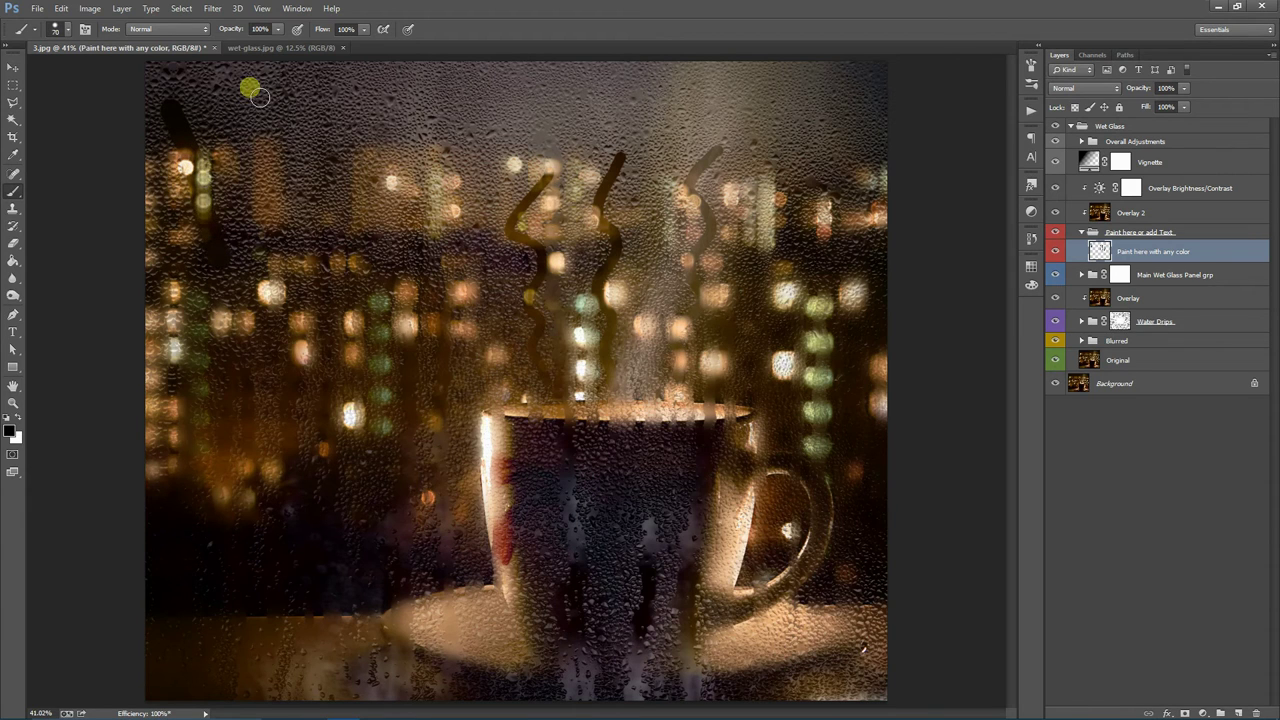
pyautogui.moveTo(259, 96); pyautogui.dragTo(285, 232)
pyautogui.moveTo(198, 172)
pyautogui.mouseDown()
pyautogui.moveTo(270, 162)
pyautogui.moveTo(400, 218)
pyautogui.mouseUp()
pyautogui.press('[')
pyautogui.moveTo(380, 78); pyautogui.dragTo(438, 225)
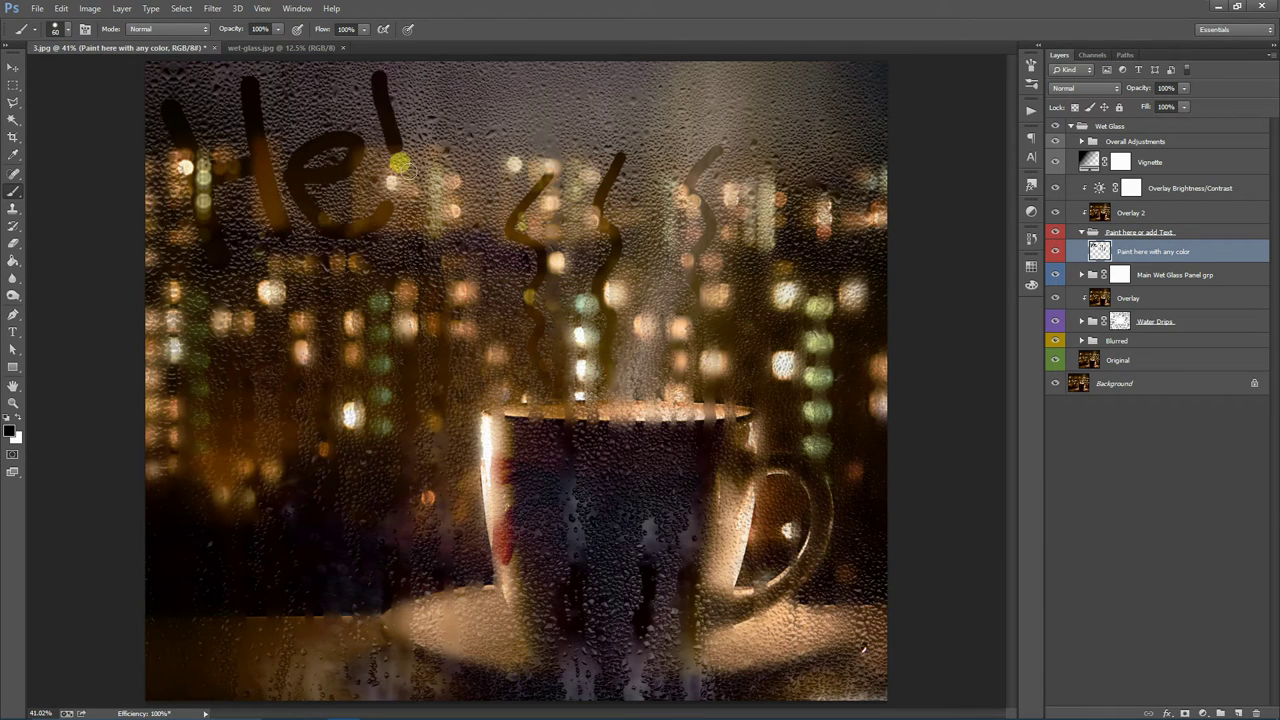
pyautogui.moveTo(436, 76); pyautogui.dragTo(483, 221)
pyautogui.moveTo(513, 114)
pyautogui.mouseDown()
pyautogui.moveTo(494, 188)
pyautogui.moveTo(516, 124)
pyautogui.mouseUp()
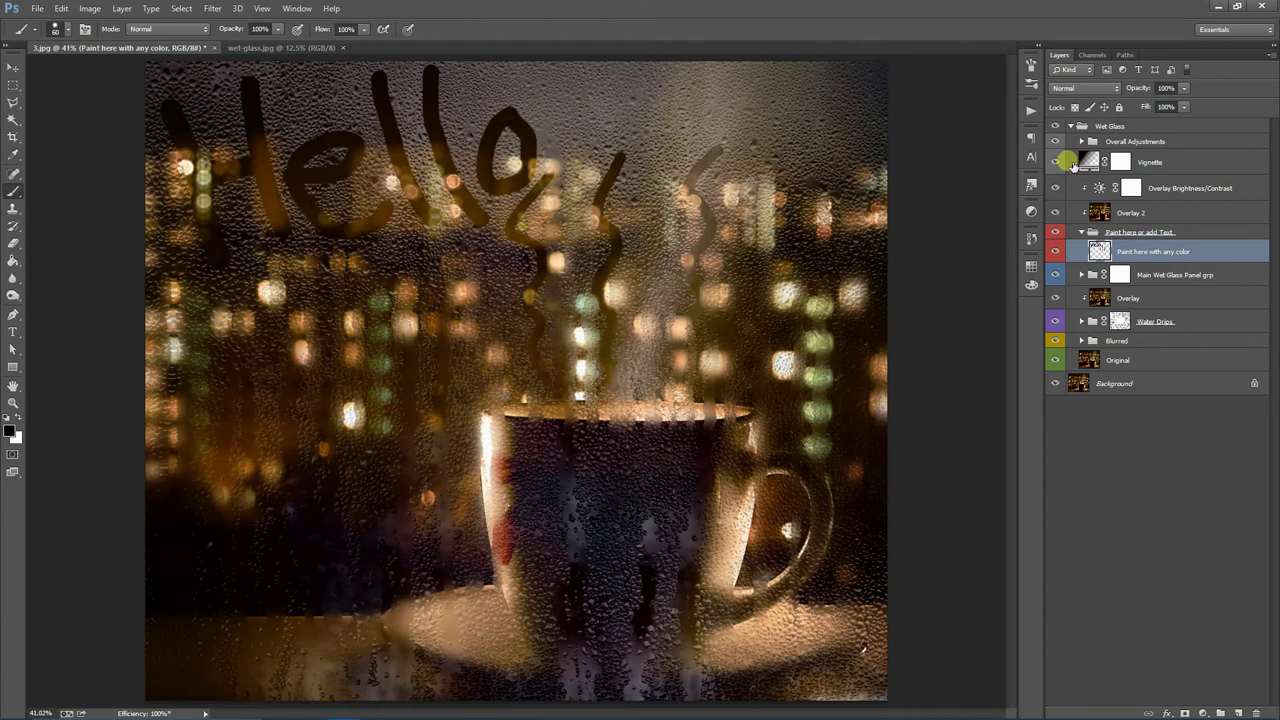
# - Set the Vignette gradient fill scale to 300%, then open Overall Brightness/Contrast
pyautogui.click(1056, 162)
pyautogui.click(1056, 162)
pyautogui.click(1056, 162)
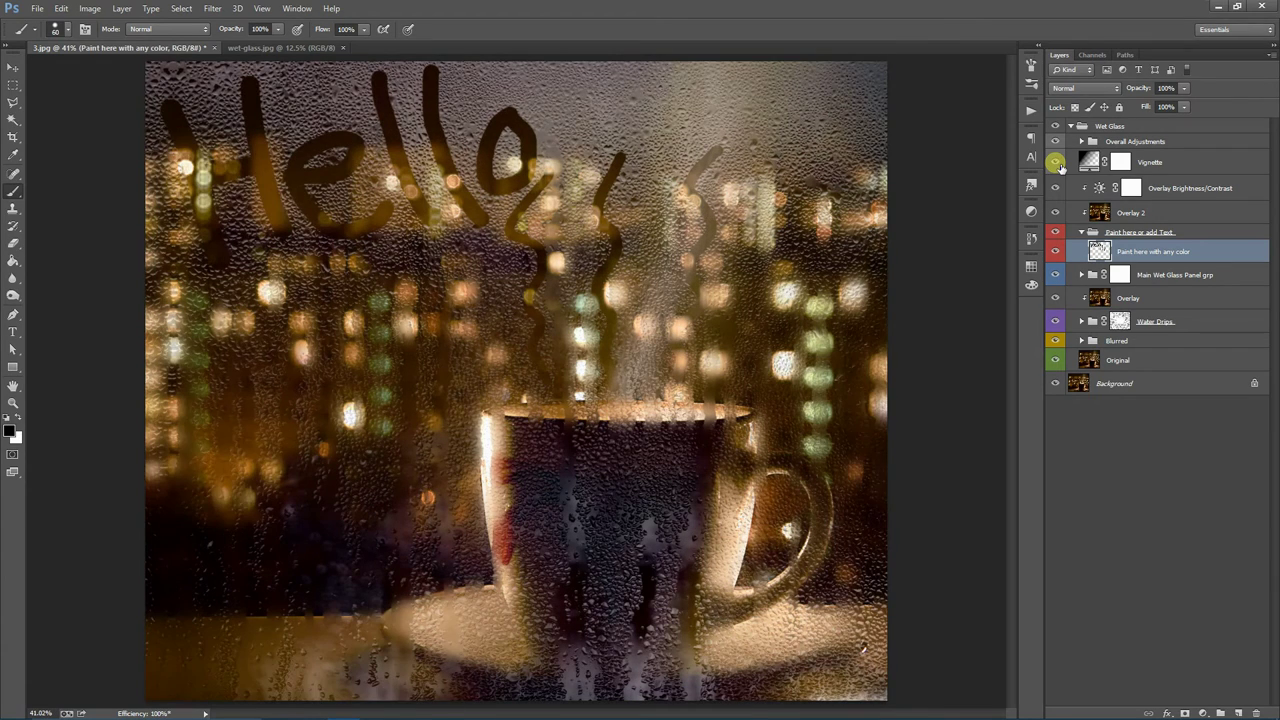
pyautogui.click(1056, 162)
pyautogui.doubleClick(1088, 161)
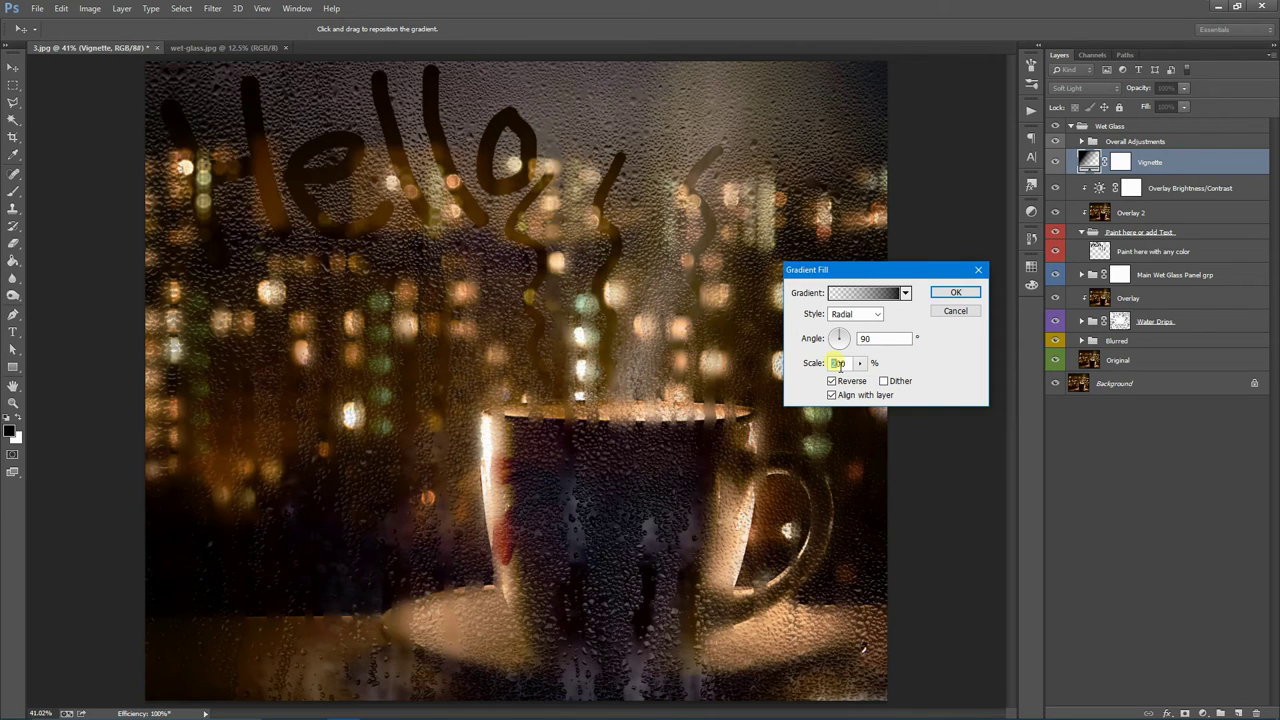
pyautogui.write('300')
pyautogui.click(955, 292)
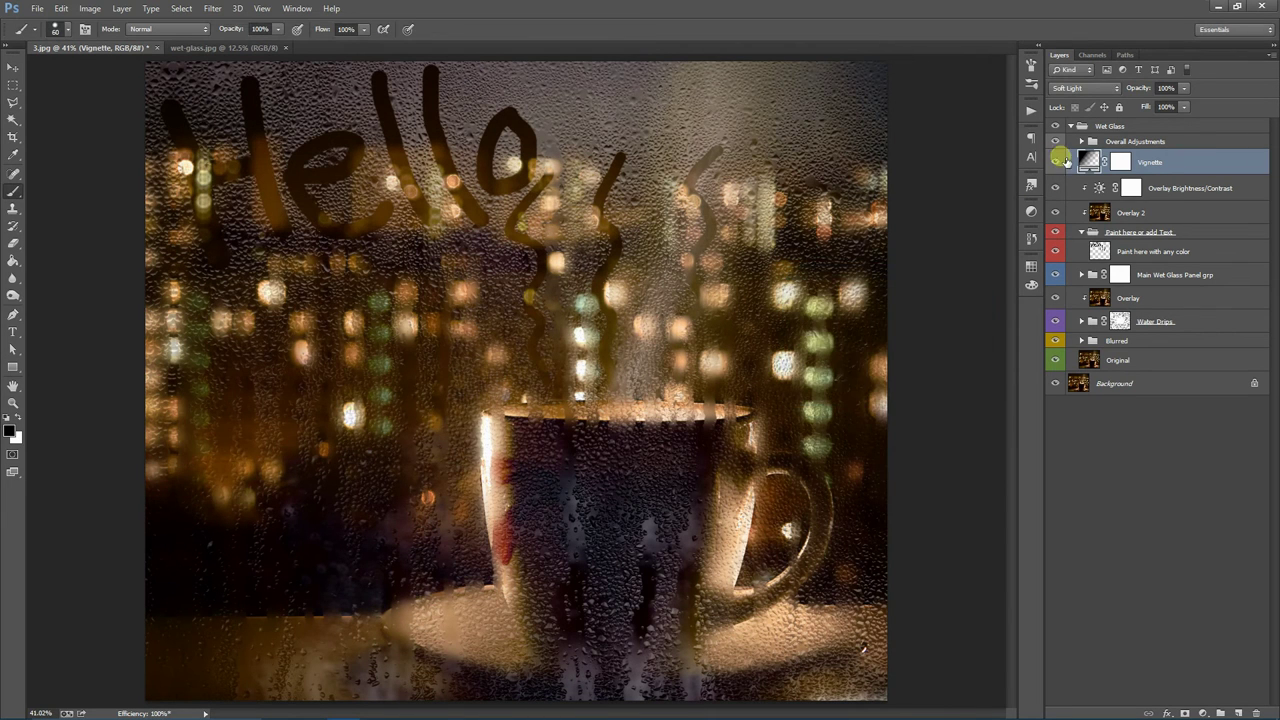
pyautogui.click(1082, 142)
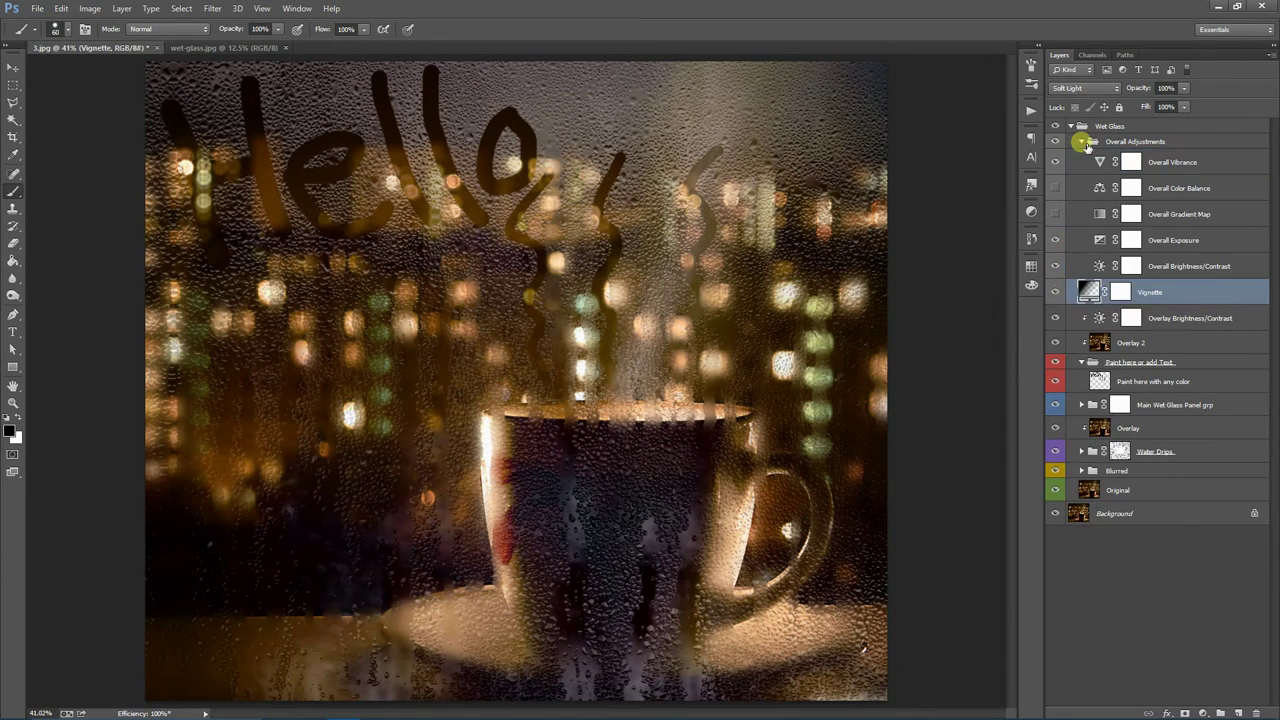
pyautogui.doubleClick(1099, 266)
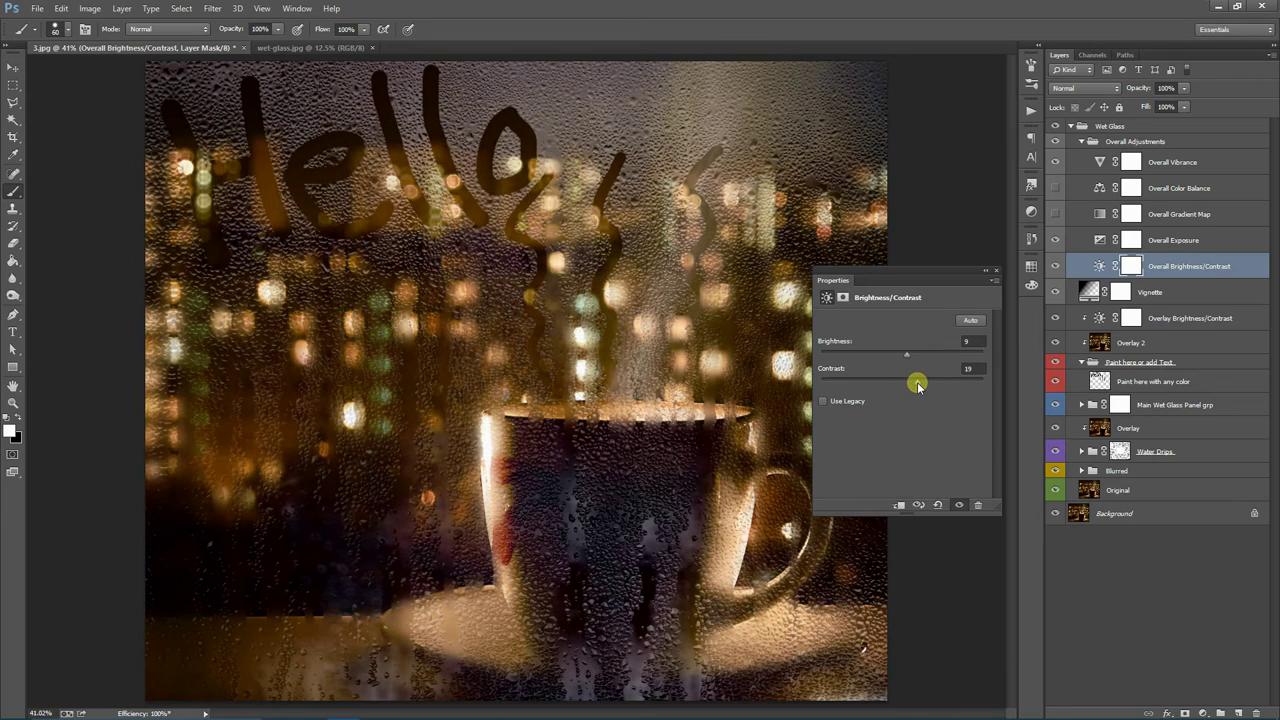
# - Set Overall Exposure to +0.11, Offset 0 and Gamma Correction 1.00
pyautogui.click(996, 271)
pyautogui.doubleClick(1099, 240)
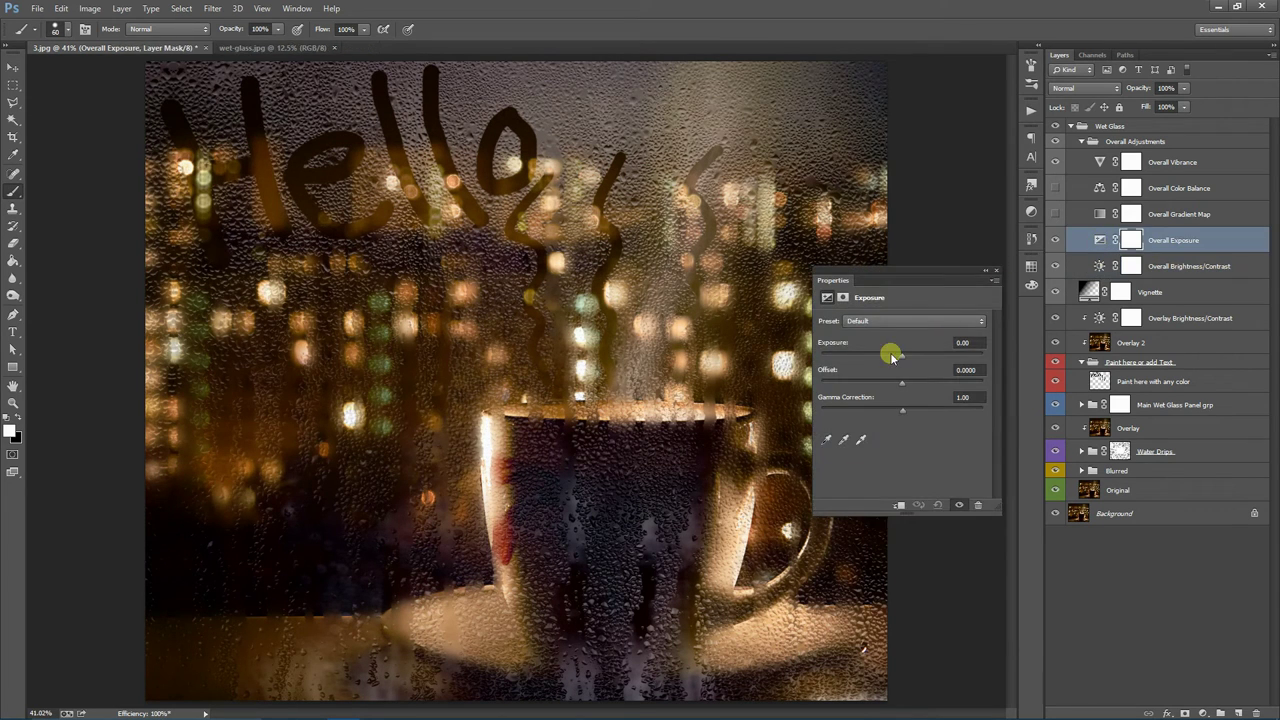
pyautogui.moveTo(902, 357); pyautogui.dragTo(899, 357)
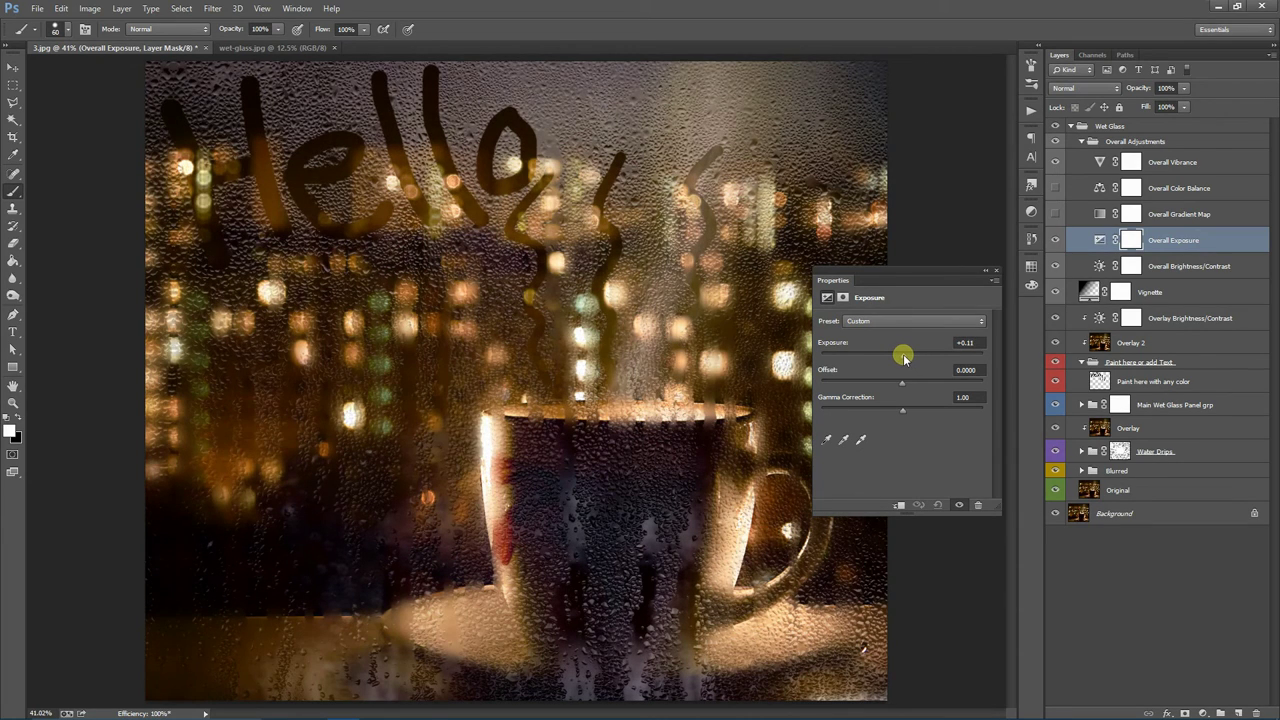
pyautogui.moveTo(900, 381); pyautogui.dragTo(906, 381)
pyautogui.click(970, 370)
pyautogui.moveTo(980, 372); pyautogui.dragTo(958, 372)
pyautogui.write('0')
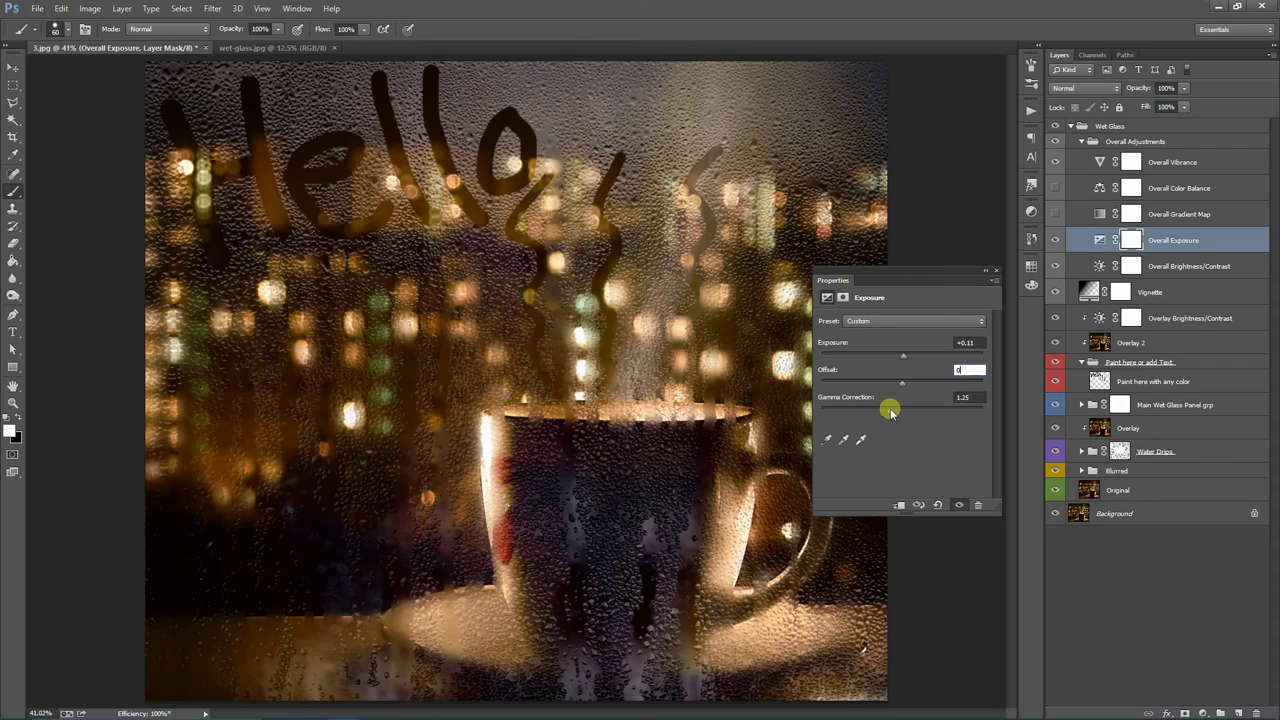
pyautogui.moveTo(890, 410); pyautogui.dragTo(907, 415)
pyautogui.click(995, 271)
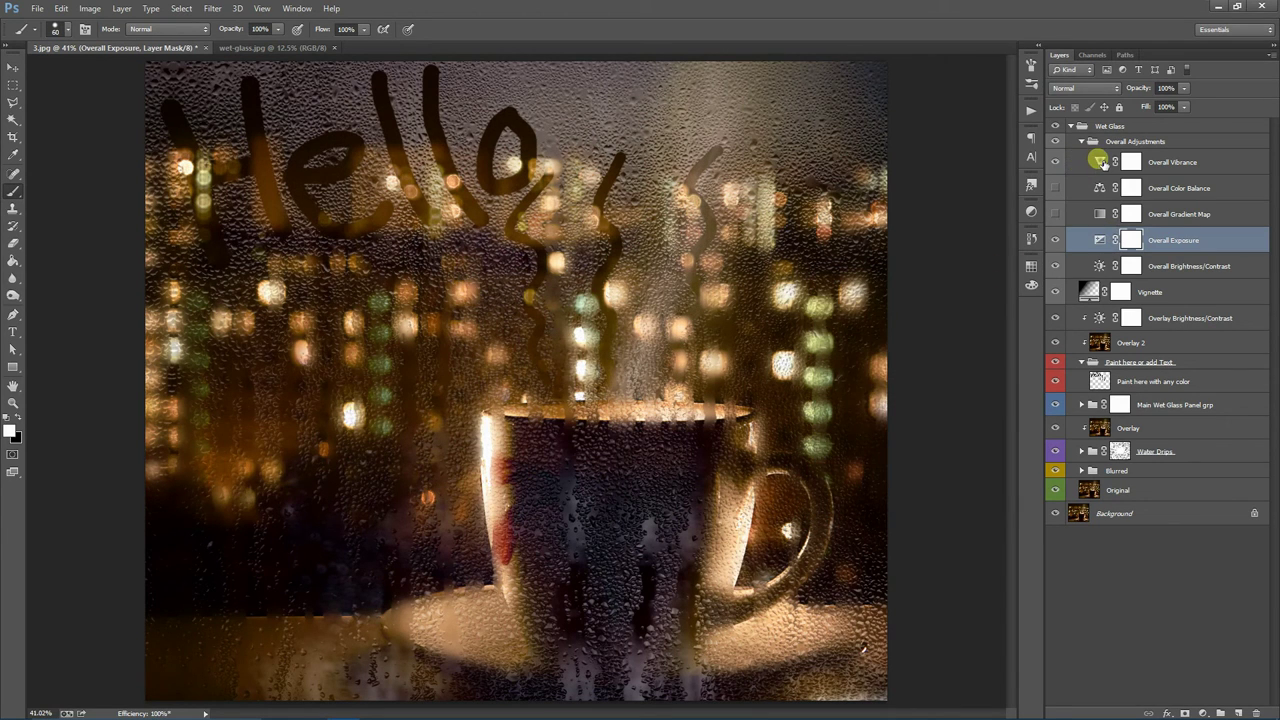
# - Lower the overall Vibrance and Saturation amounts in Overall Vibrance
pyautogui.doubleClick(1100, 162)
pyautogui.moveTo(907, 336)
pyautogui.mouseDown()
pyautogui.moveTo(998, 338)
pyautogui.moveTo(843, 335)
pyautogui.moveTo(880, 334)
pyautogui.mouseUp()
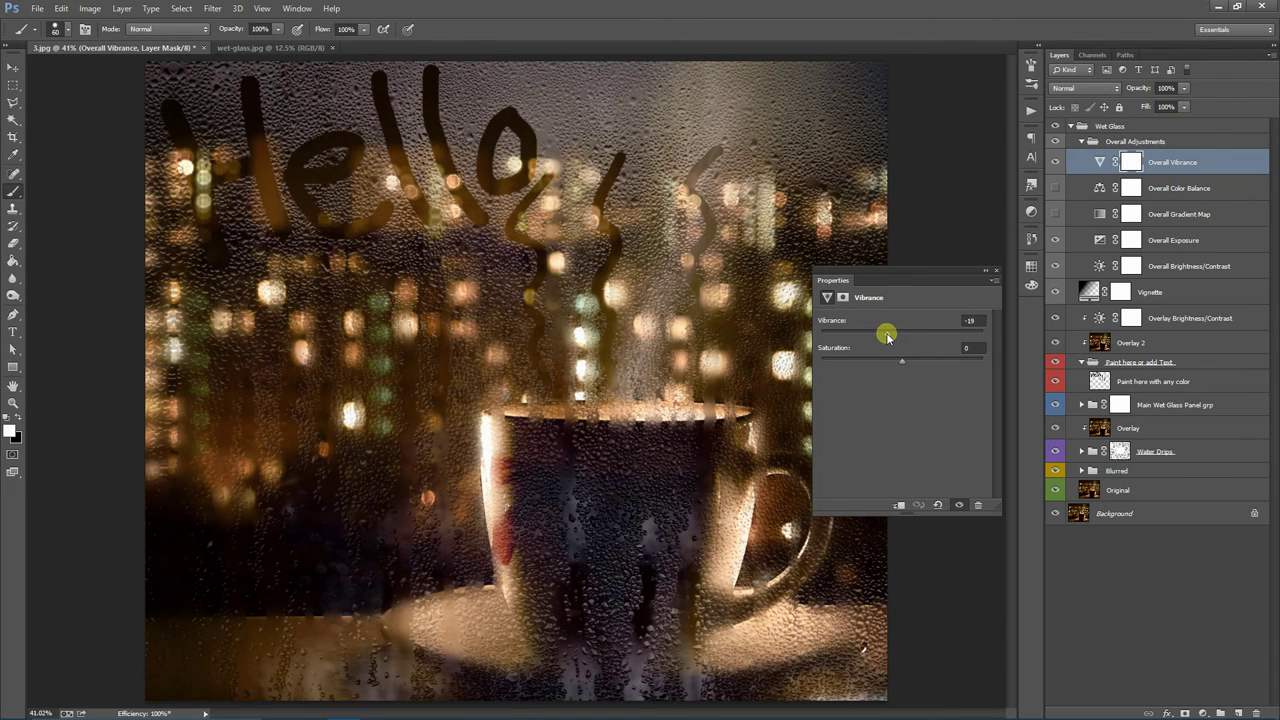
pyautogui.moveTo(902, 360)
pyautogui.mouseDown()
pyautogui.moveTo(806, 363)
pyautogui.moveTo(1006, 359)
pyautogui.moveTo(879, 363)
pyautogui.moveTo(902, 358)
pyautogui.mouseUp()
pyautogui.click(997, 271)
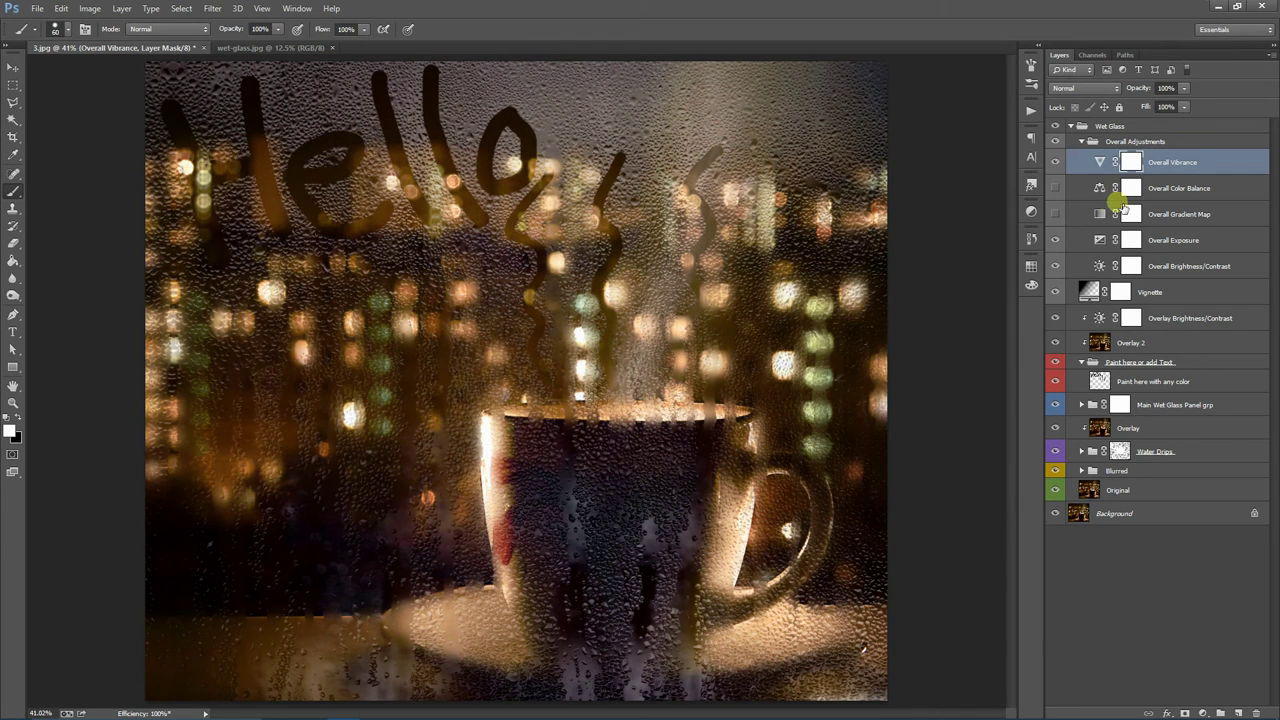
# - Enable Color Balance with Highlights −12 and Shadows +7 yellow–blue, then turn on Gradient Map
pyautogui.click(1056, 188)
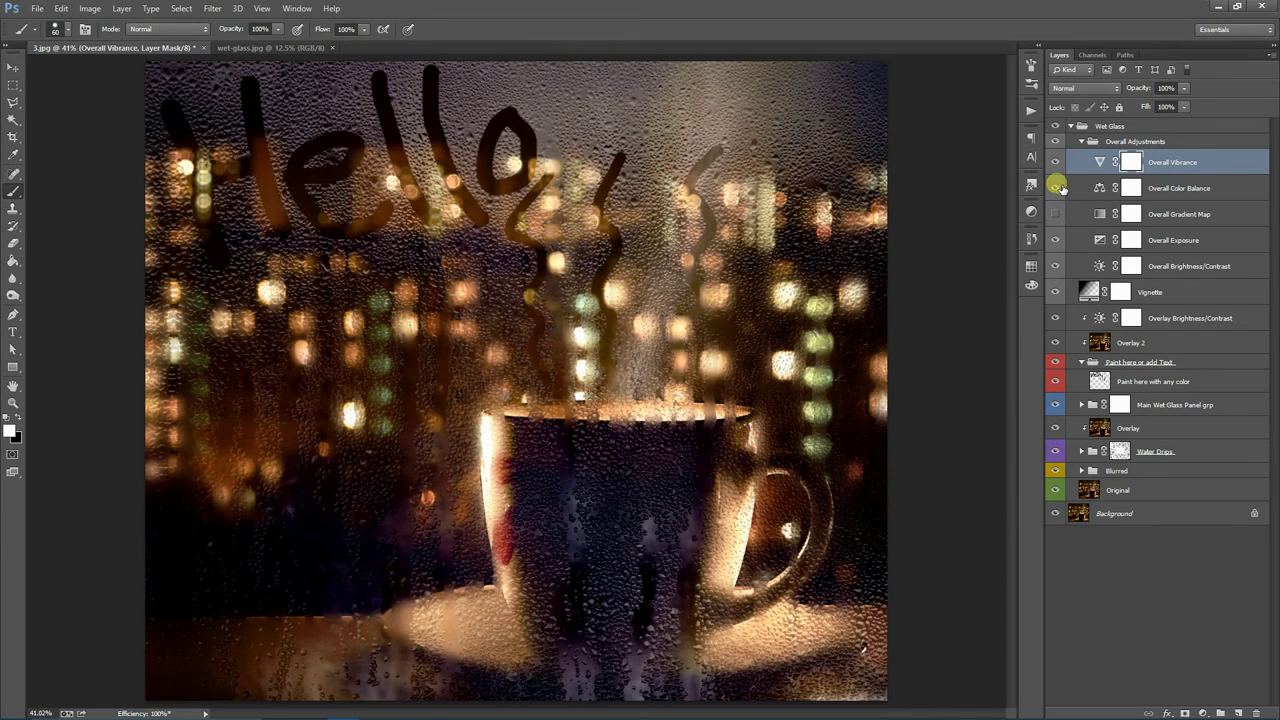
pyautogui.doubleClick(1100, 188)
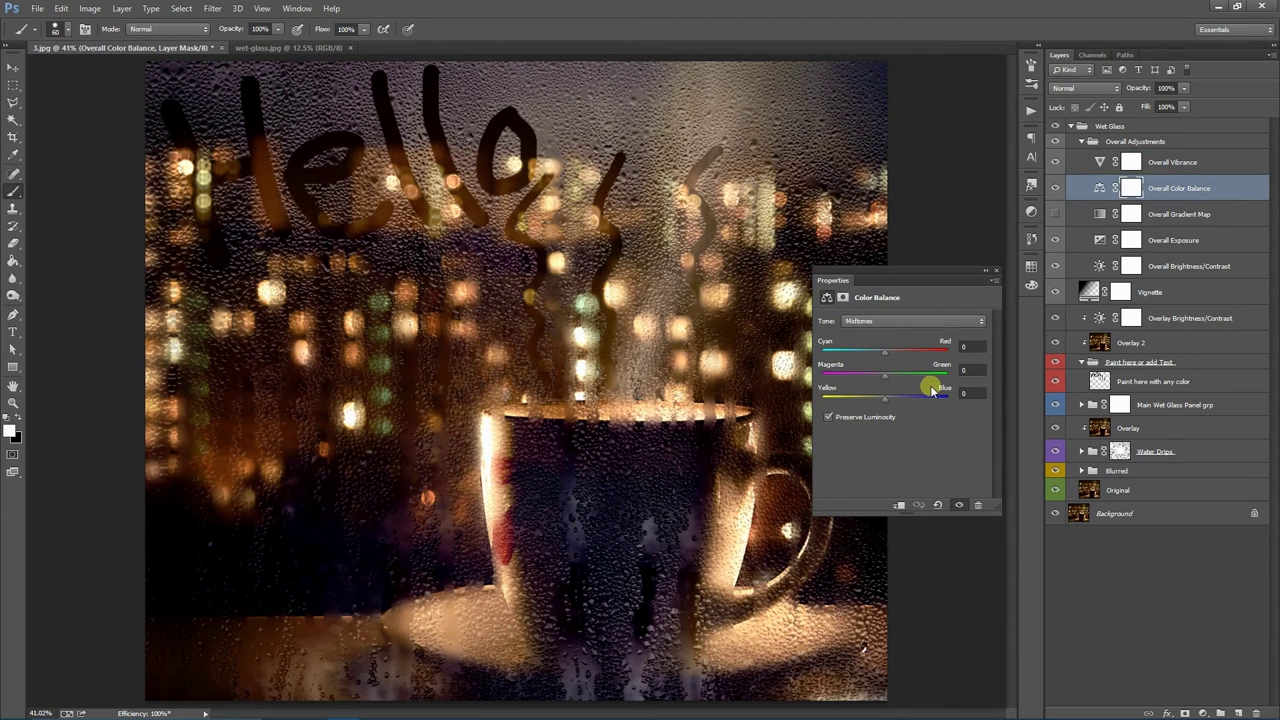
pyautogui.click(886, 320)
pyautogui.click(850, 357)
pyautogui.click(886, 320)
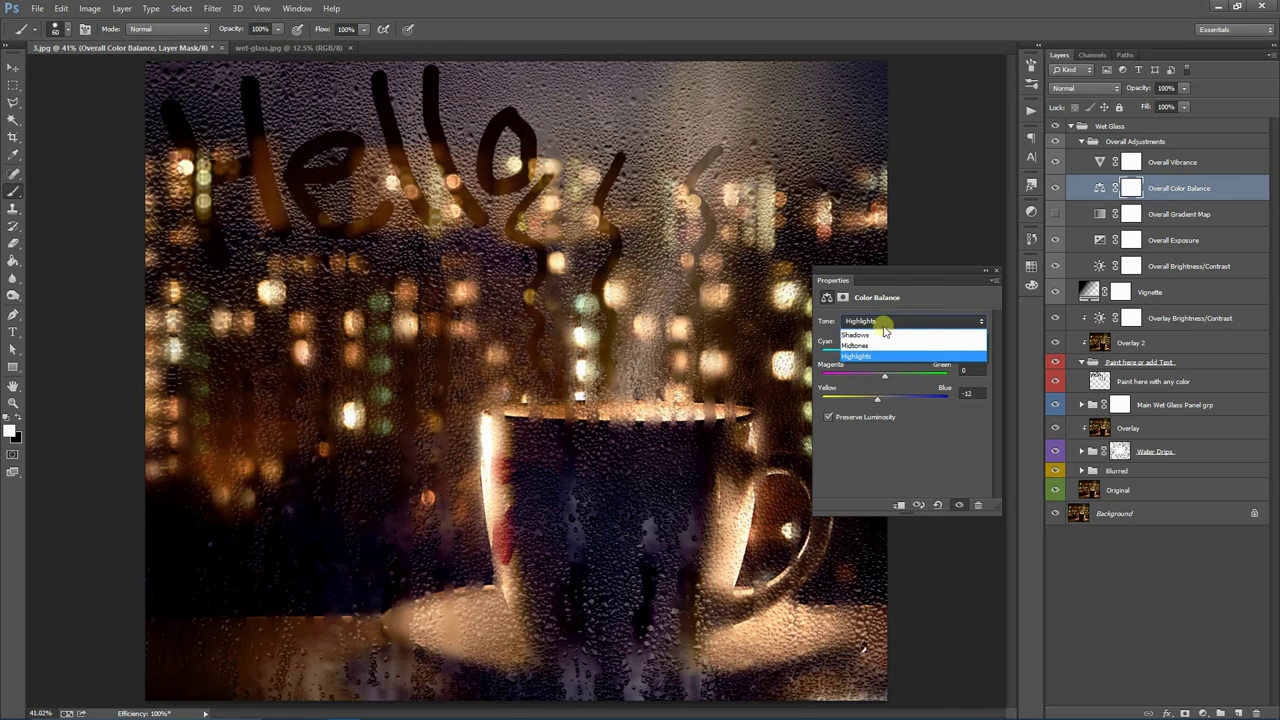
pyautogui.moveTo(884, 398); pyautogui.dragTo(893, 402)
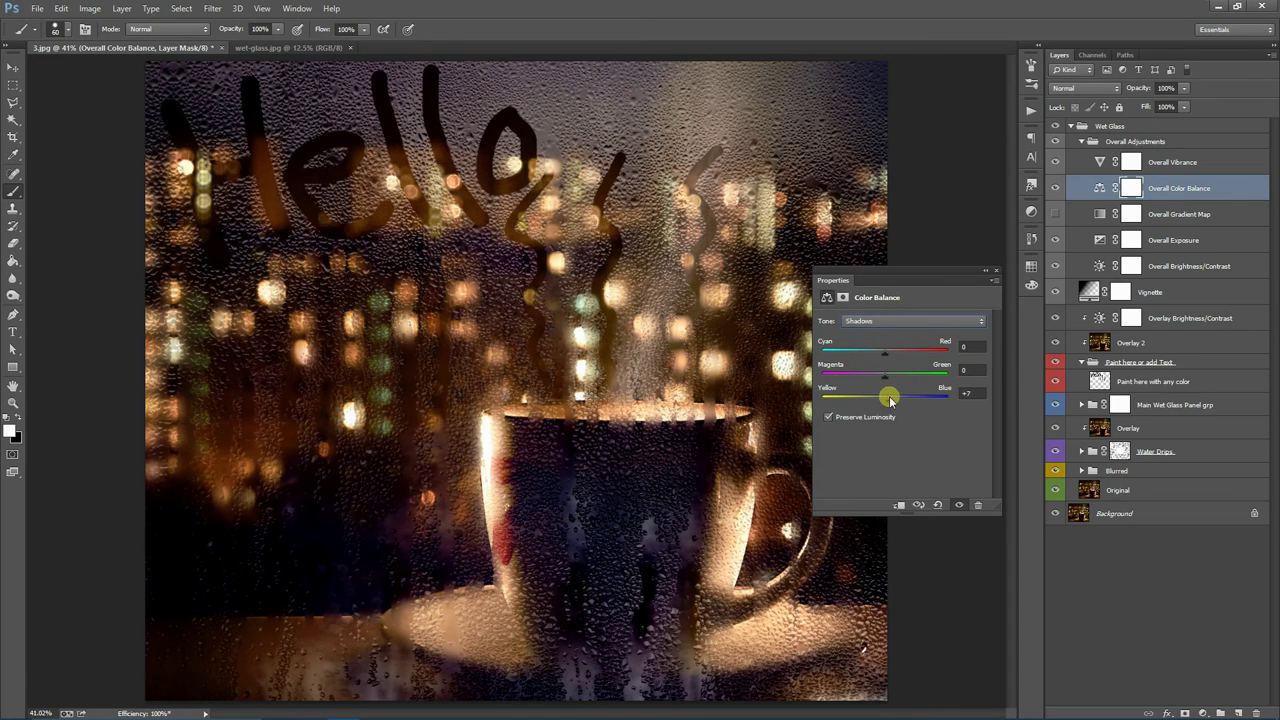
pyautogui.click(995, 270)
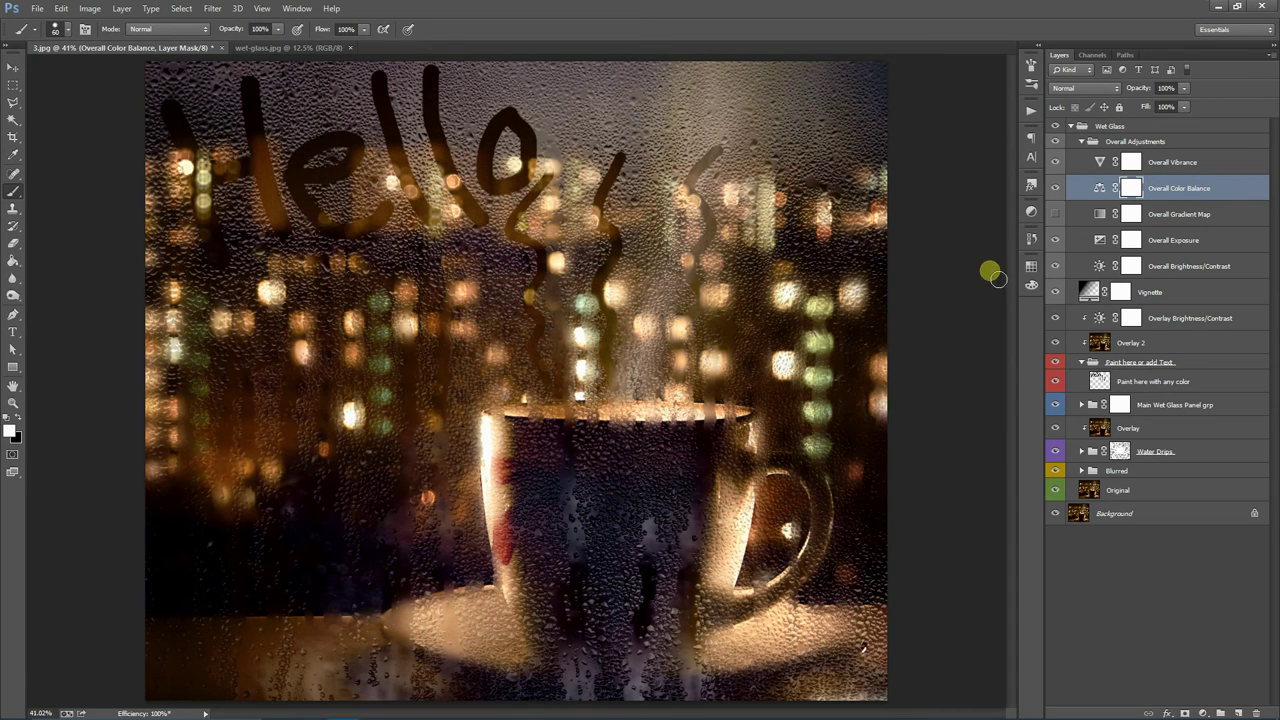
pyautogui.click(1056, 214)
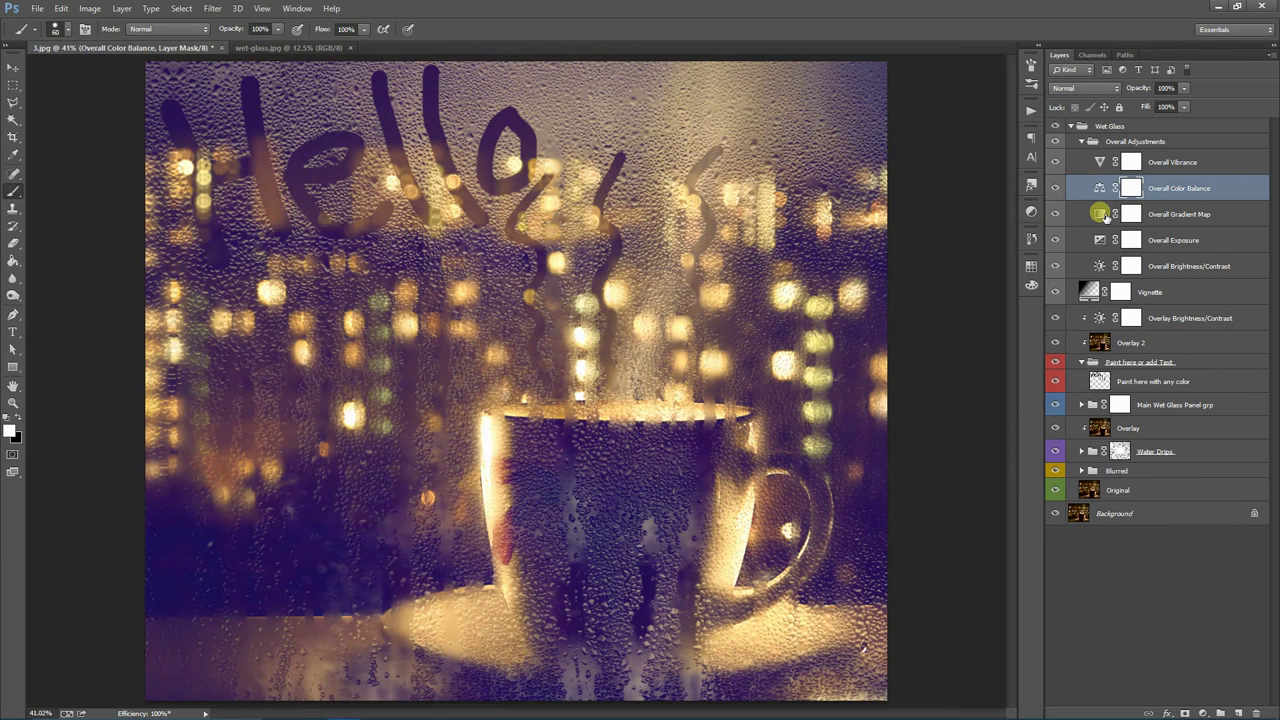
# - Recolour the Gradient Map's dark stop to navy #092037 and apply the gradient
pyautogui.doubleClick(1101, 214)
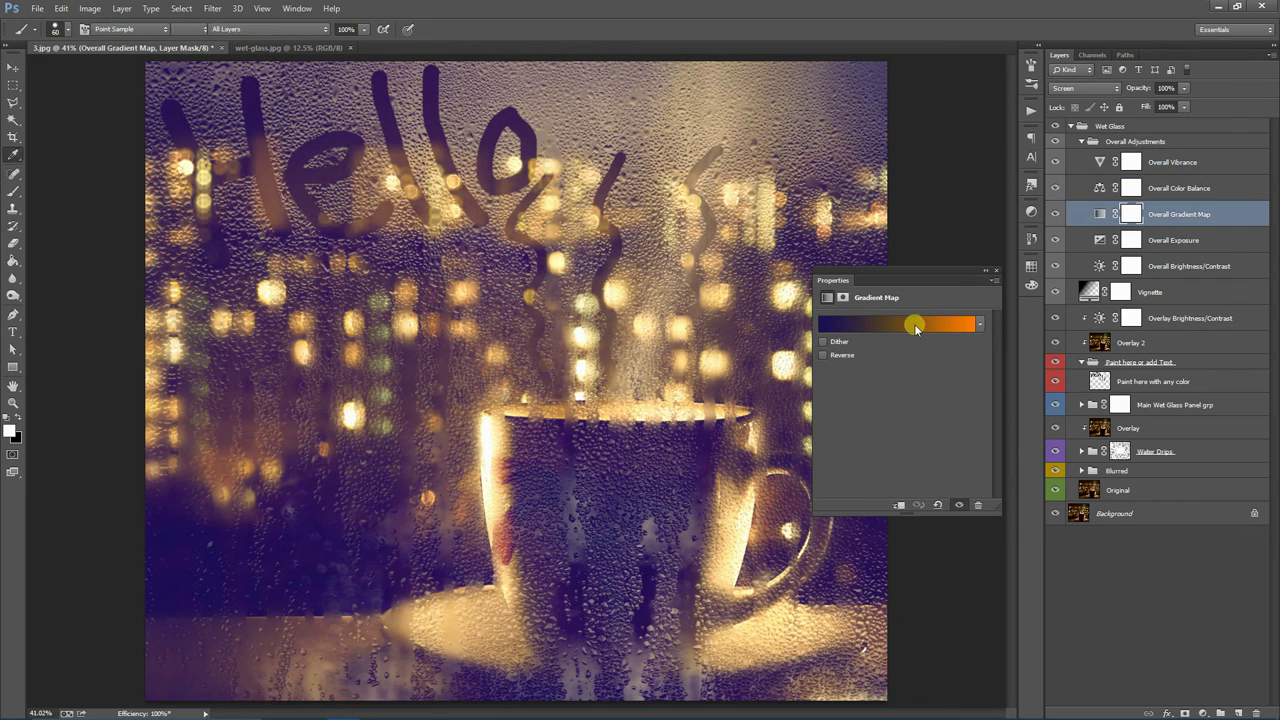
pyautogui.click(914, 323)
pyautogui.doubleClick(955, 430)
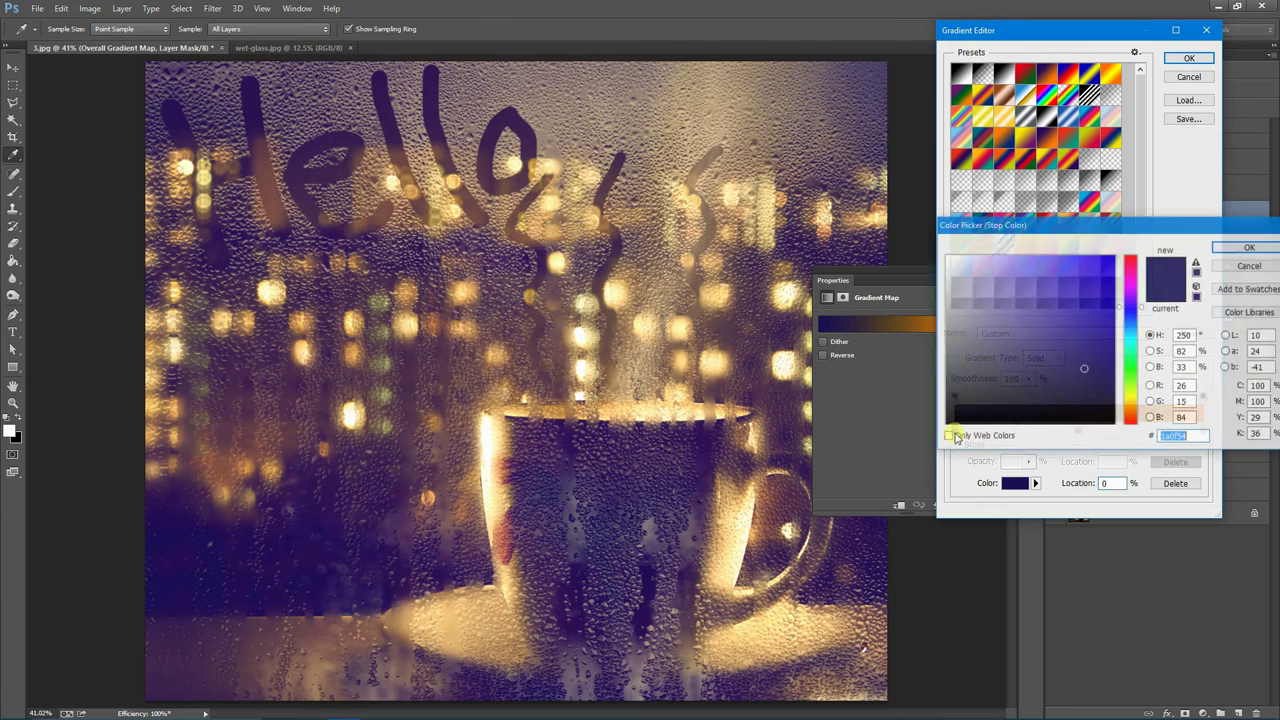
pyautogui.click(1131, 321)
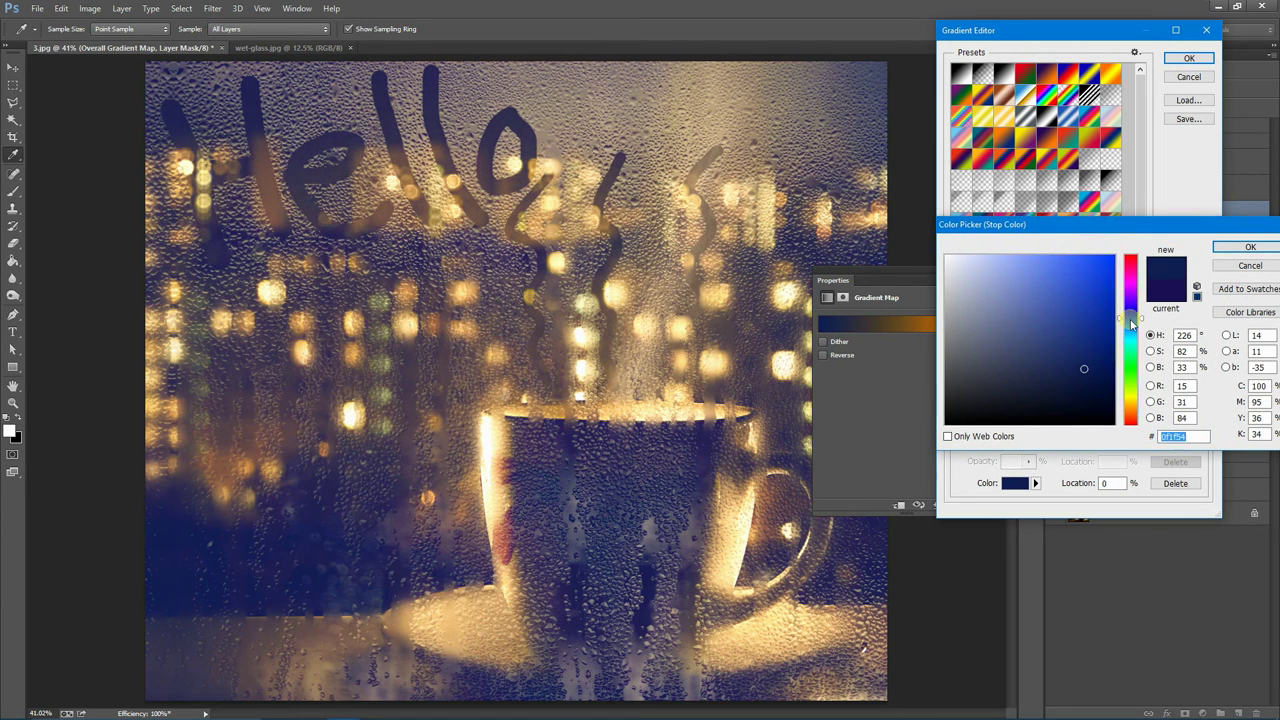
pyautogui.moveTo(1131, 321); pyautogui.dragTo(1131, 326)
pyautogui.moveTo(1094, 366)
pyautogui.mouseDown()
pyautogui.moveTo(1074, 365)
pyautogui.moveTo(1087, 389)
pyautogui.mouseUp()
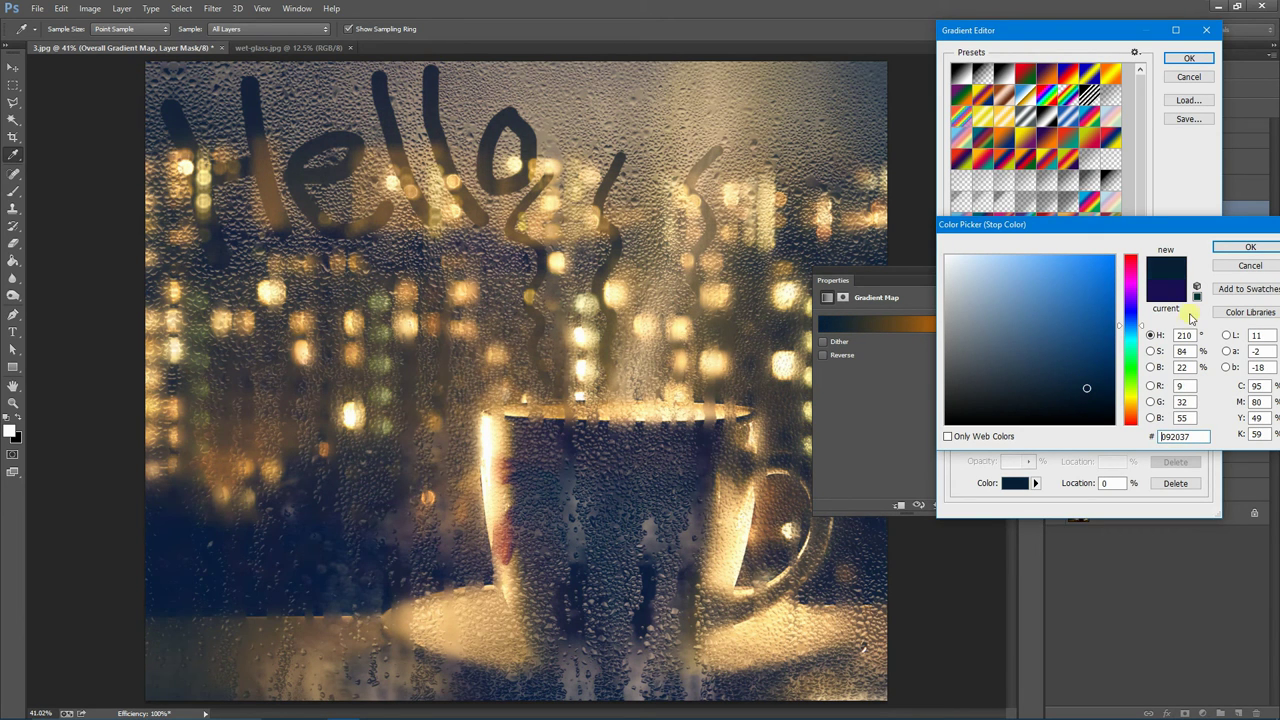
pyautogui.click(1250, 247)
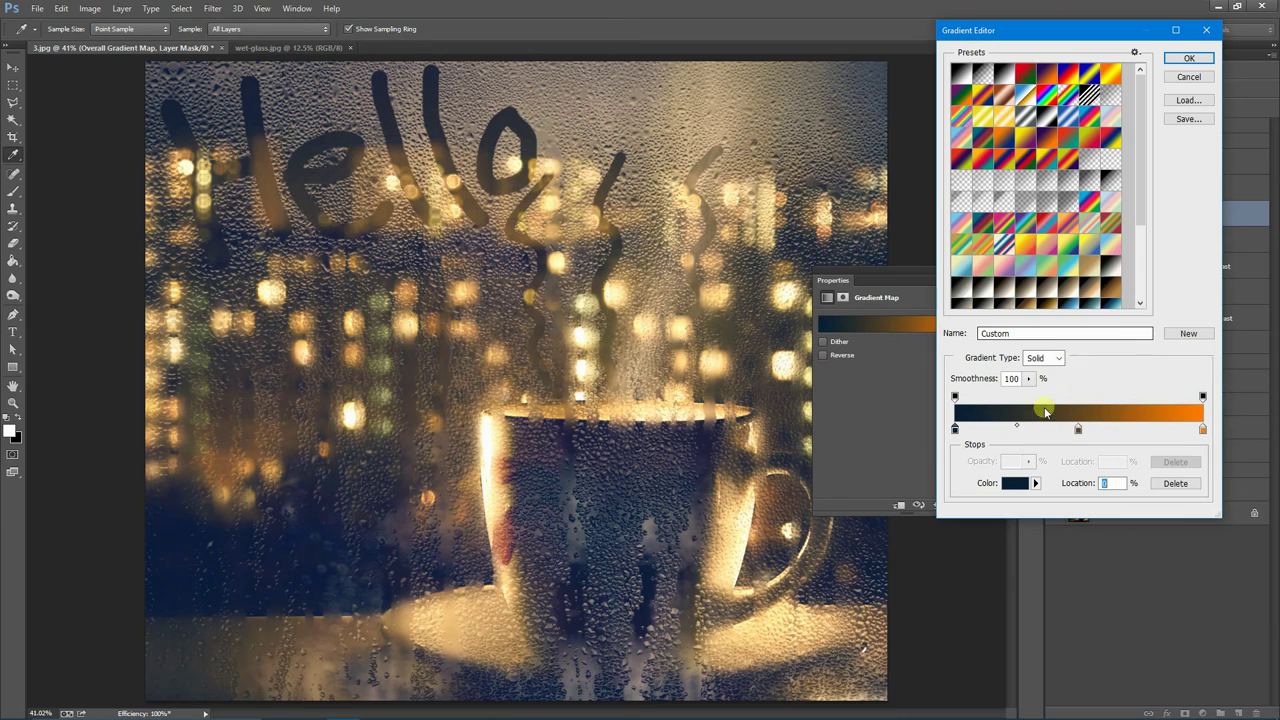
pyautogui.click(1189, 58)
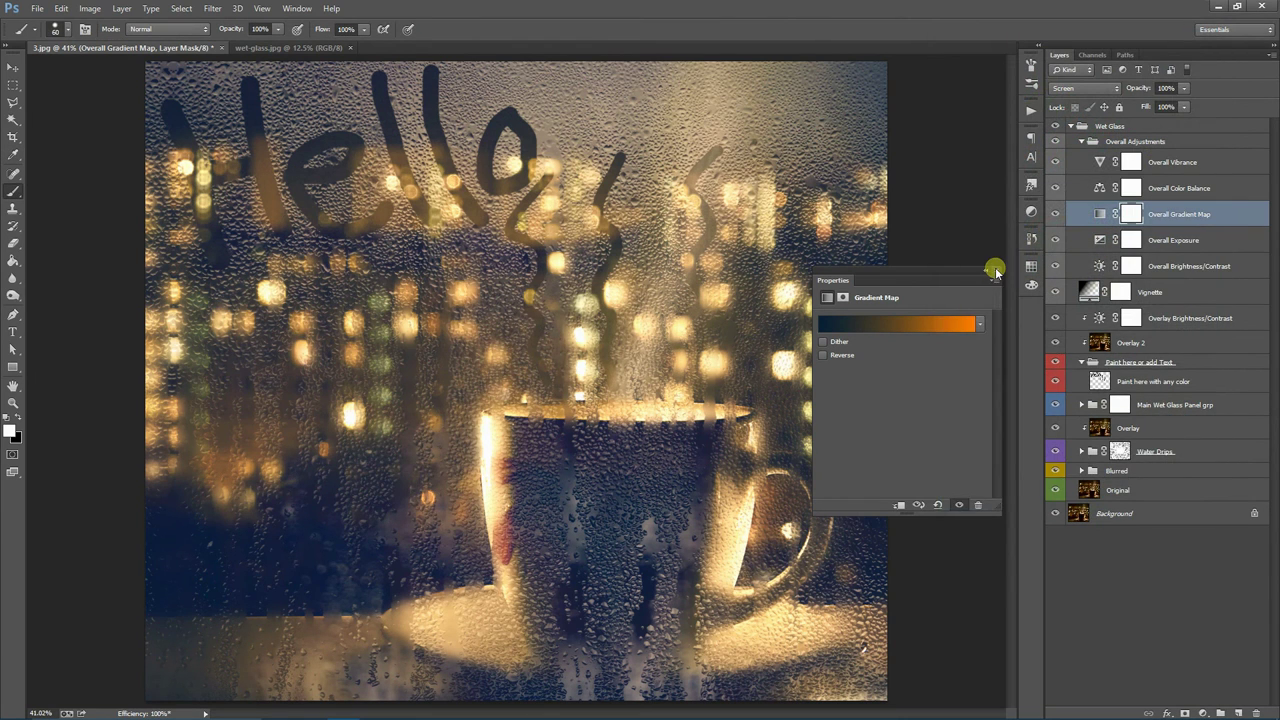
pyautogui.click(996, 274)
# - Try Soft Light, Overlay and Lighten on the Gradient Map before settling on Screen
pyautogui.click(1080, 88)
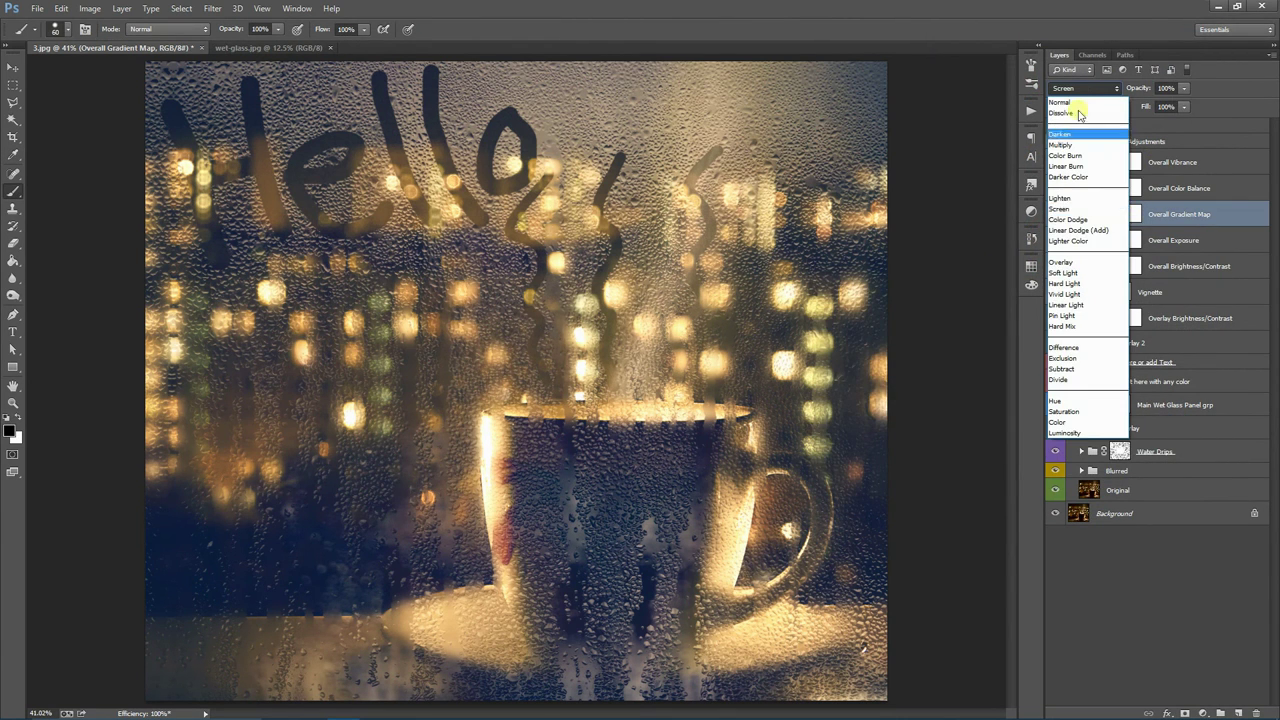
pyautogui.click(1062, 272)
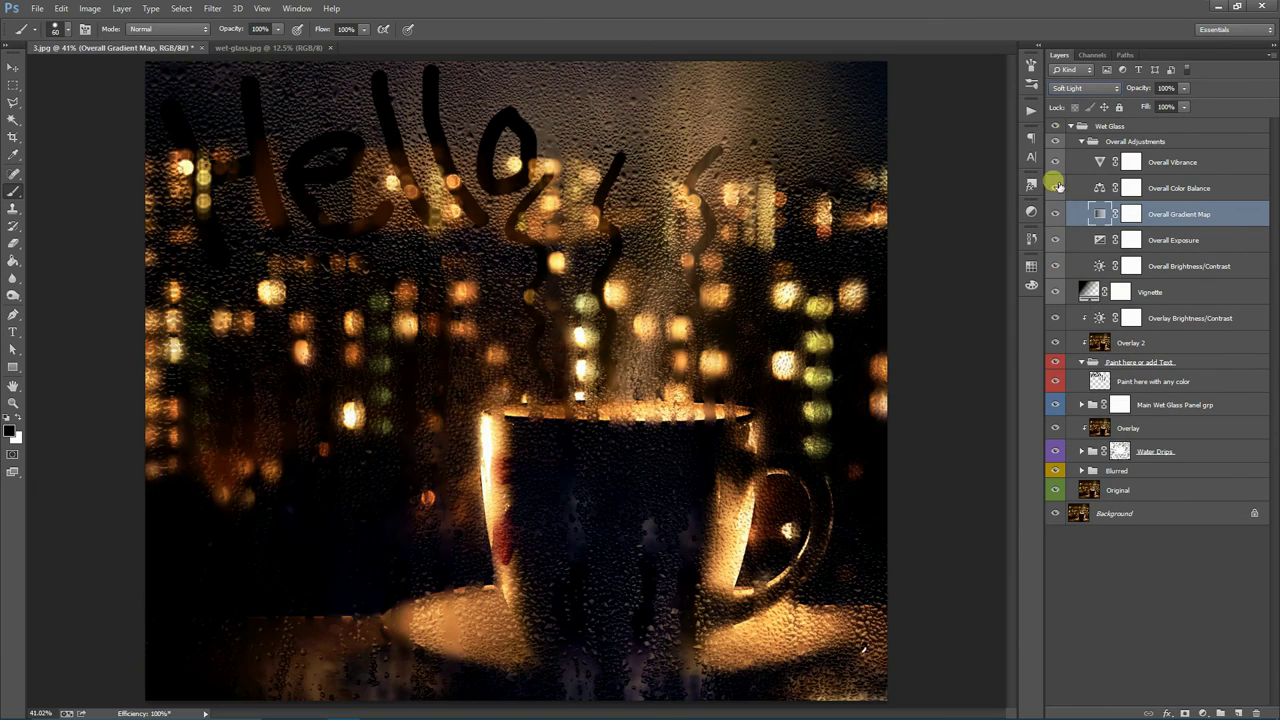
pyautogui.click(1076, 88)
pyautogui.click(1082, 258)
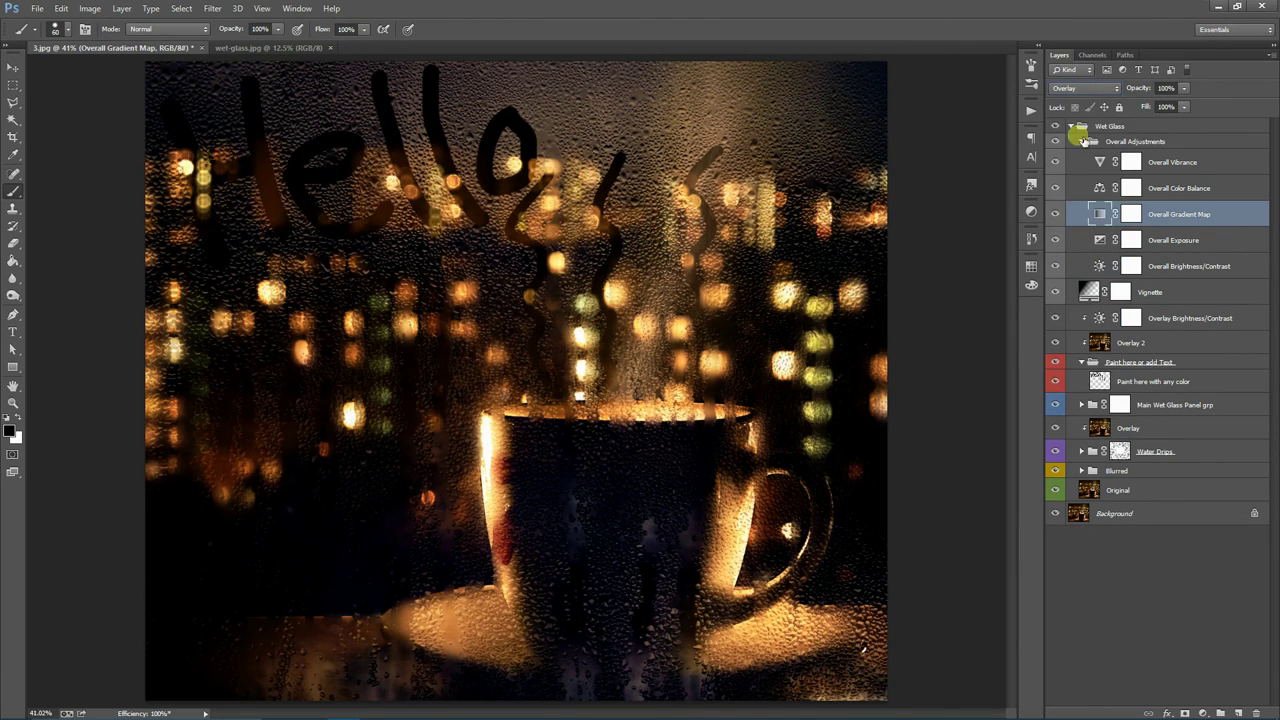
pyautogui.click(1082, 90)
pyautogui.click(1068, 198)
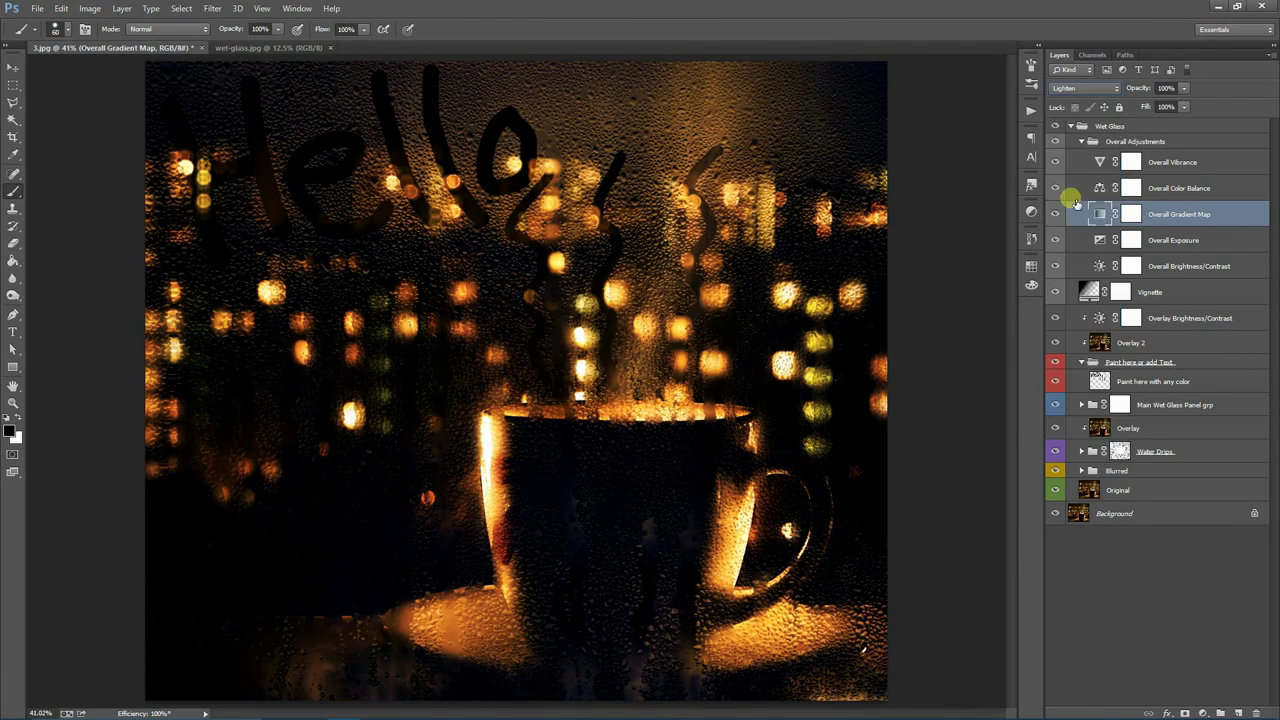
pyautogui.click(1069, 88)
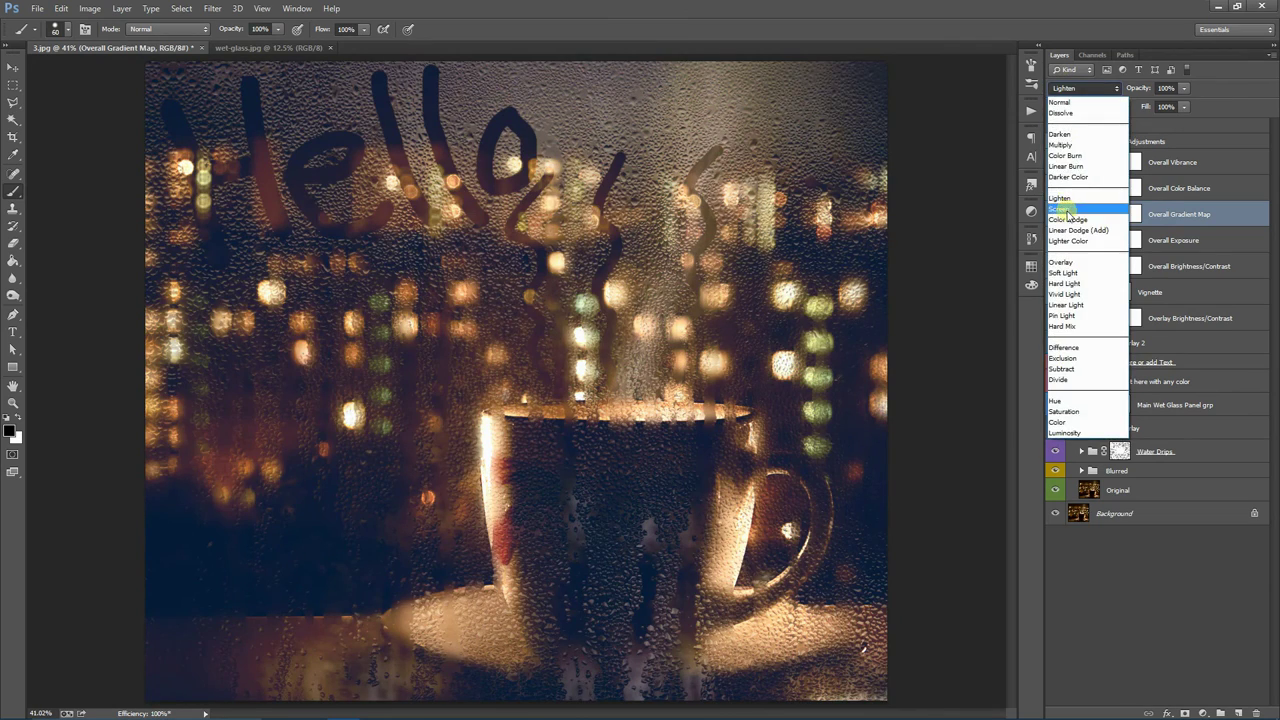
pyautogui.click(1069, 212)
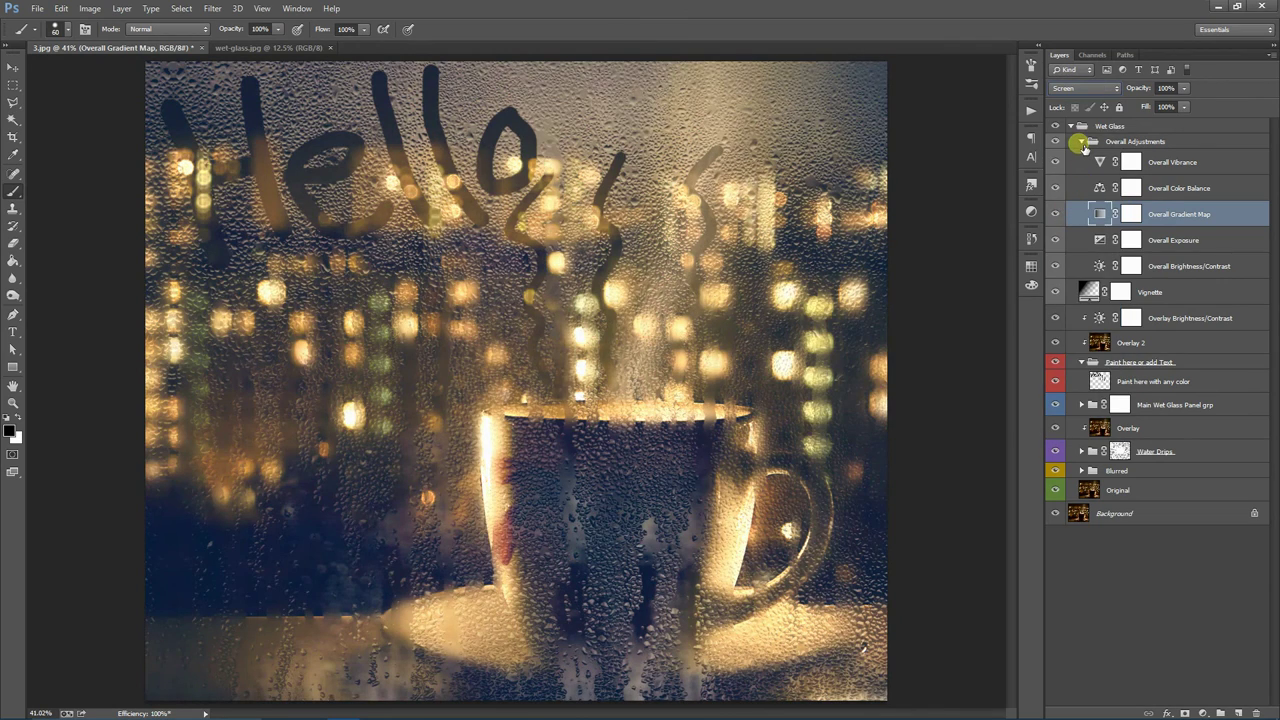
# - Lower the Gradient Map opacity to about 52% and collapse Overall Adjustments
pyautogui.click(1082, 142)
pyautogui.click(1082, 142)
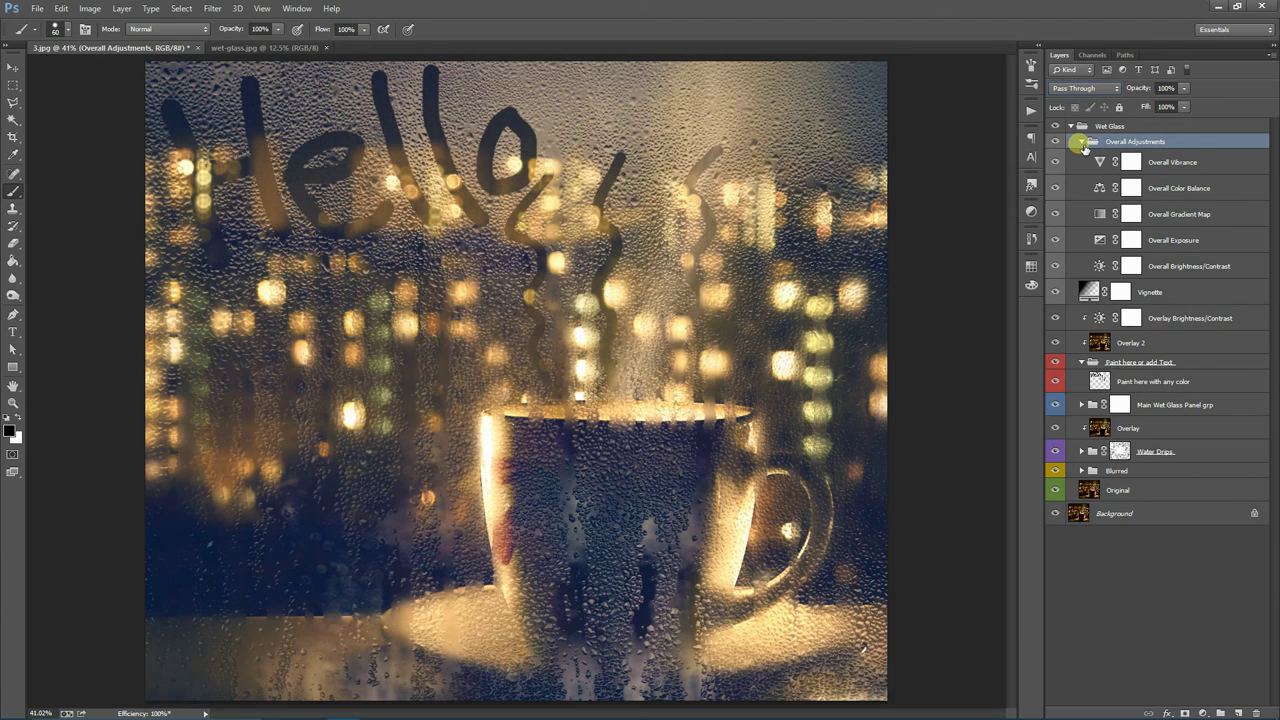
pyautogui.click(1210, 212)
pyautogui.click(1185, 89)
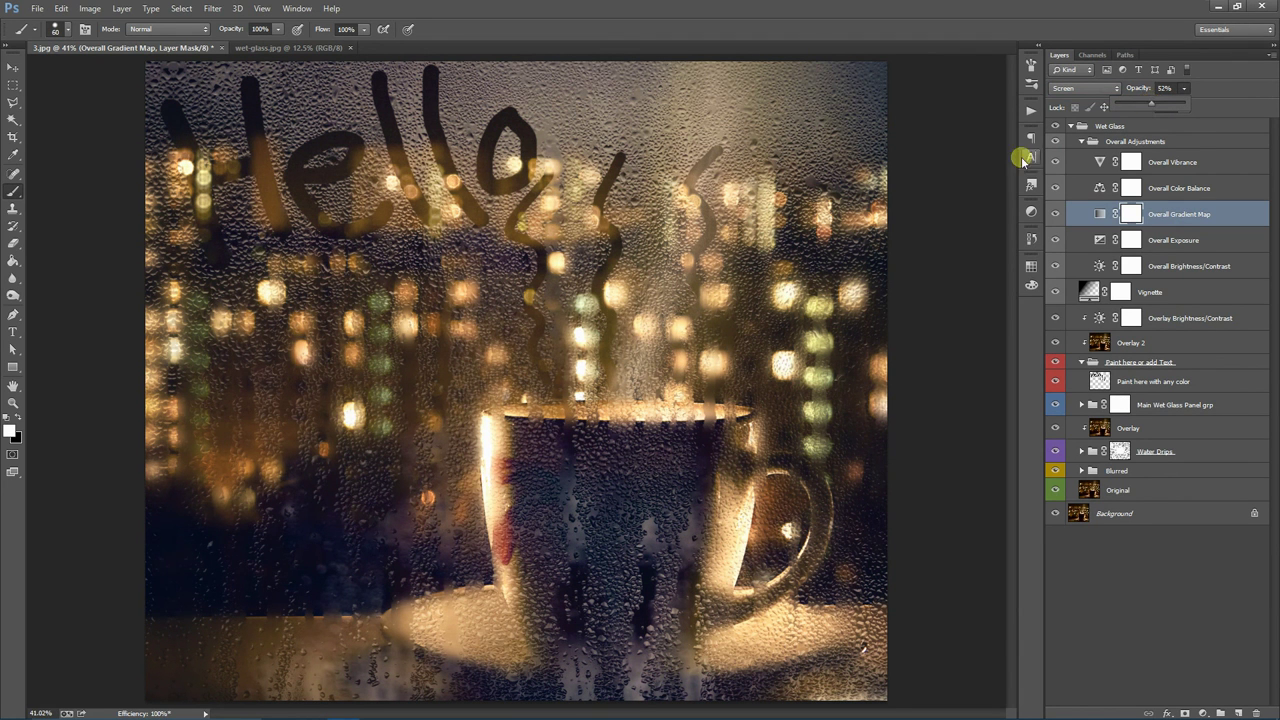
pyautogui.click(1082, 141)
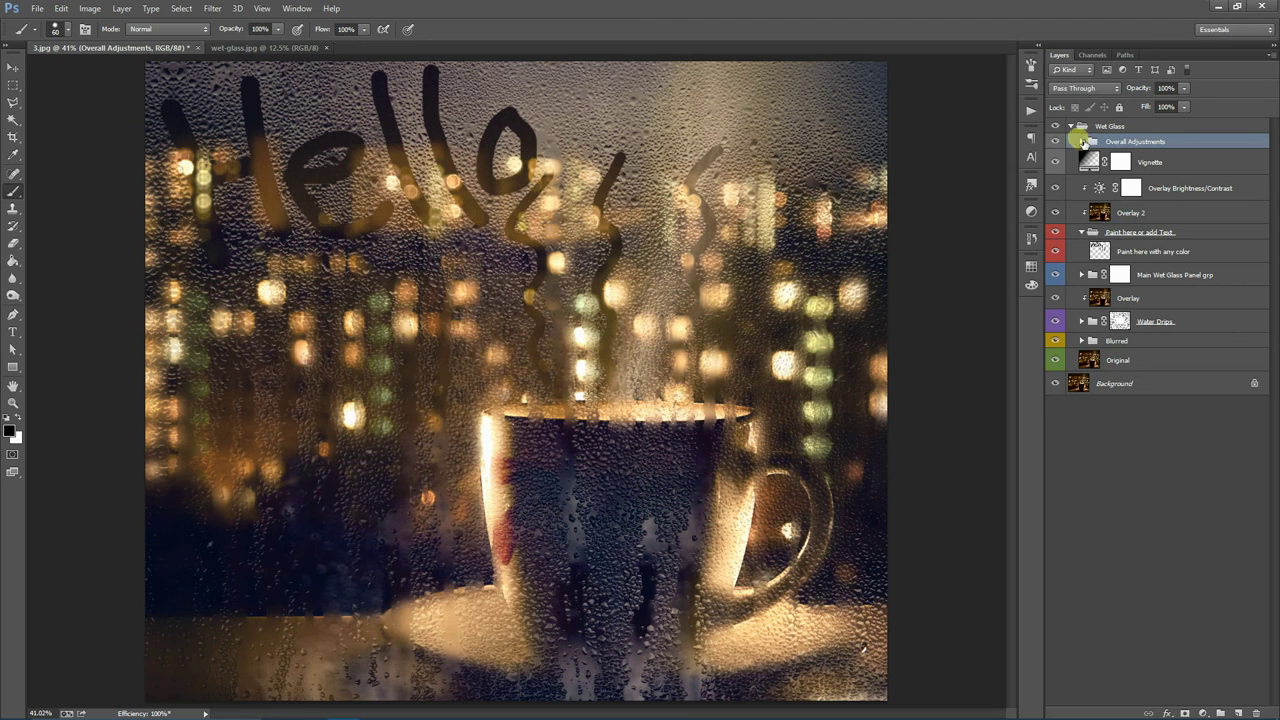
# - Collapse the Wet Glass group, then hide and show it twice to compare, ending visible
pyautogui.click(1070, 127)
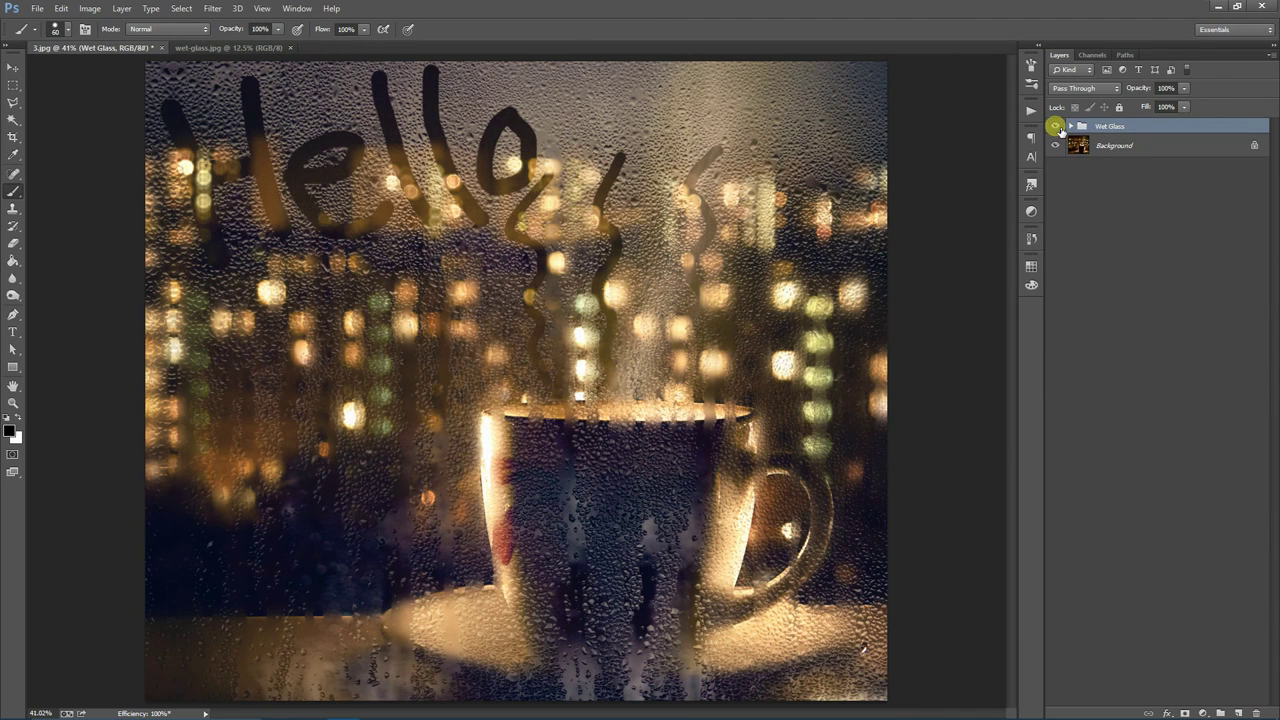
pyautogui.click(1055, 126)
pyautogui.click(1055, 126)
pyautogui.click(1055, 126)
pyautogui.click(1055, 126)
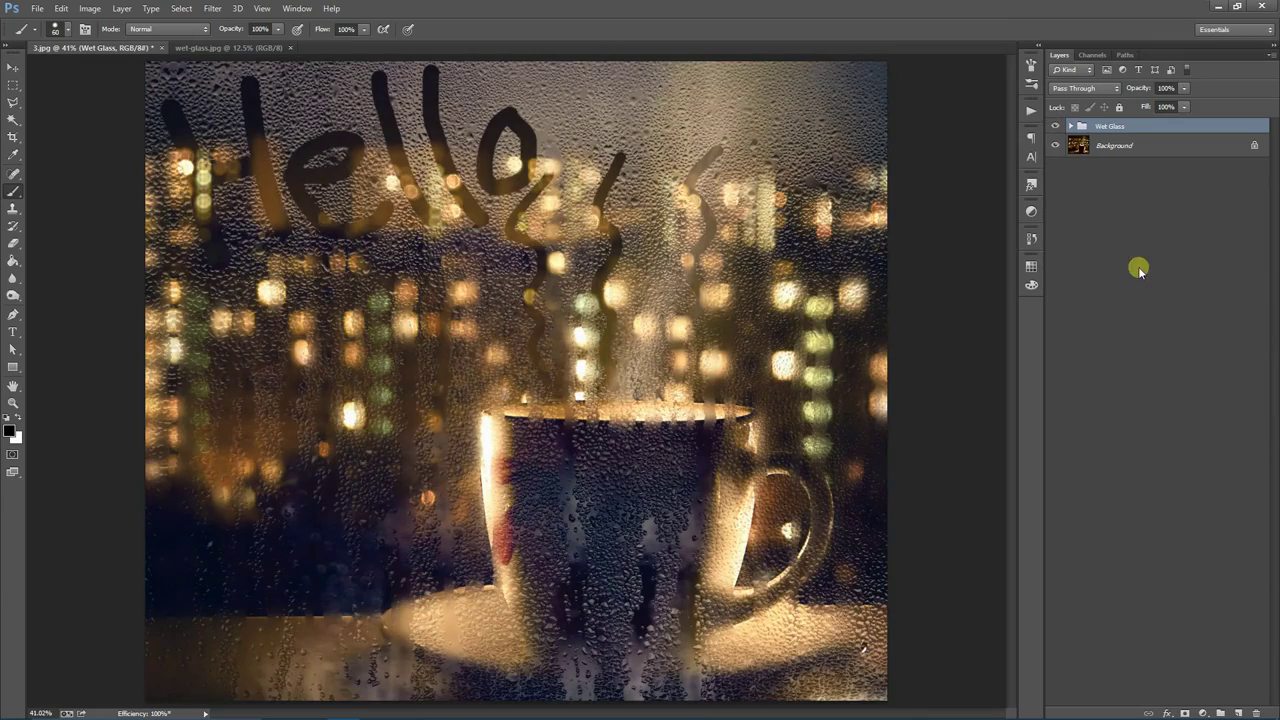